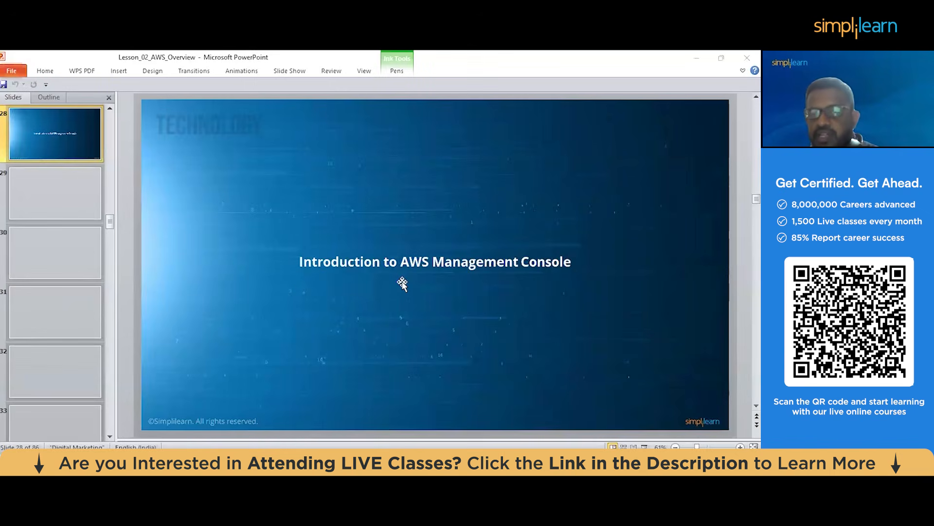
Switch to Chrome and open the AWS Solutions Architect - Associate Level course from the Simplilearn dashboard
key(alt+Tab)
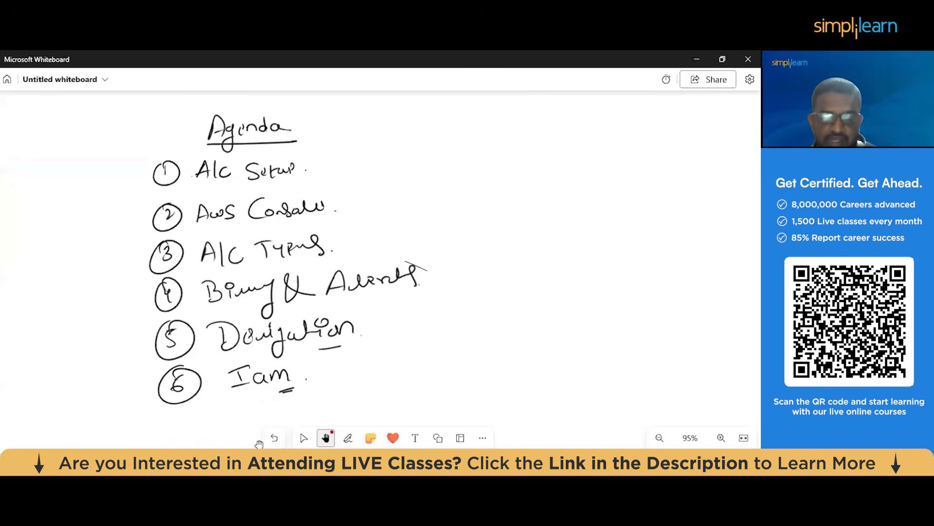
key(alt+Tab)
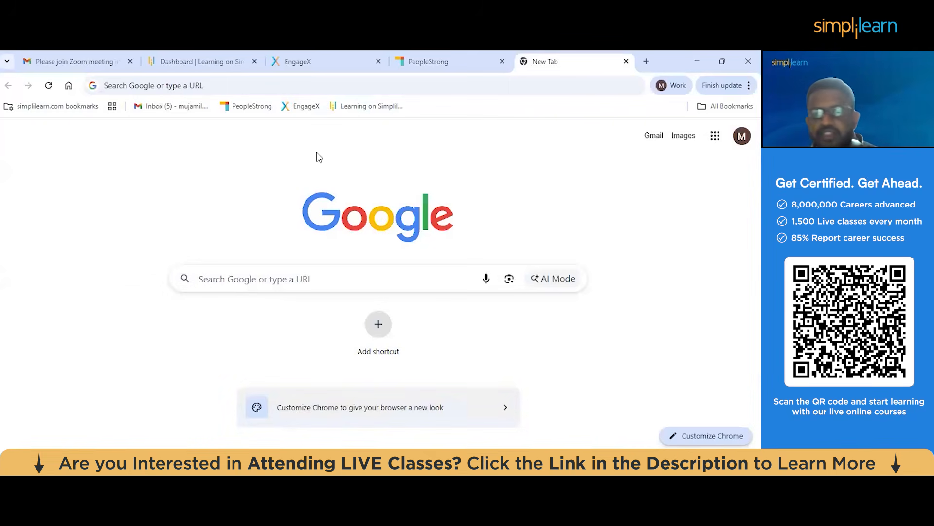
key(alt+Tab)
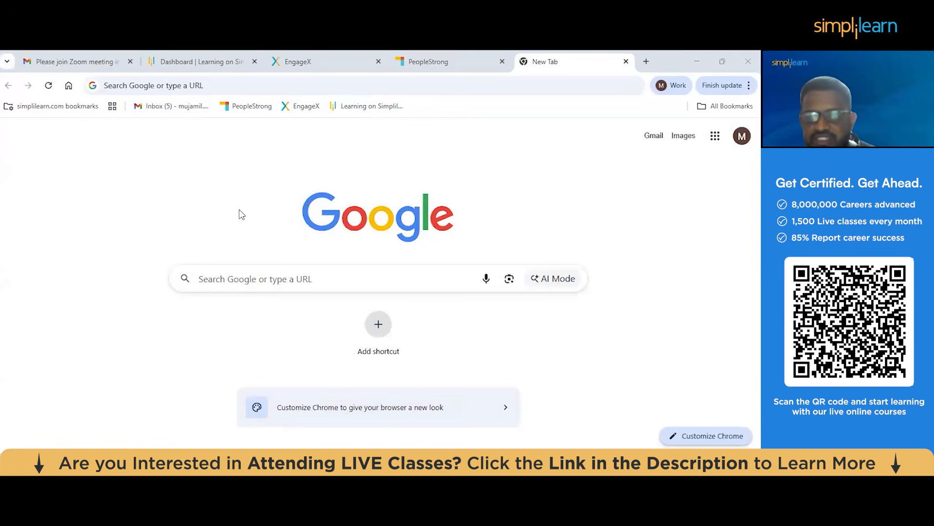
click(195, 56)
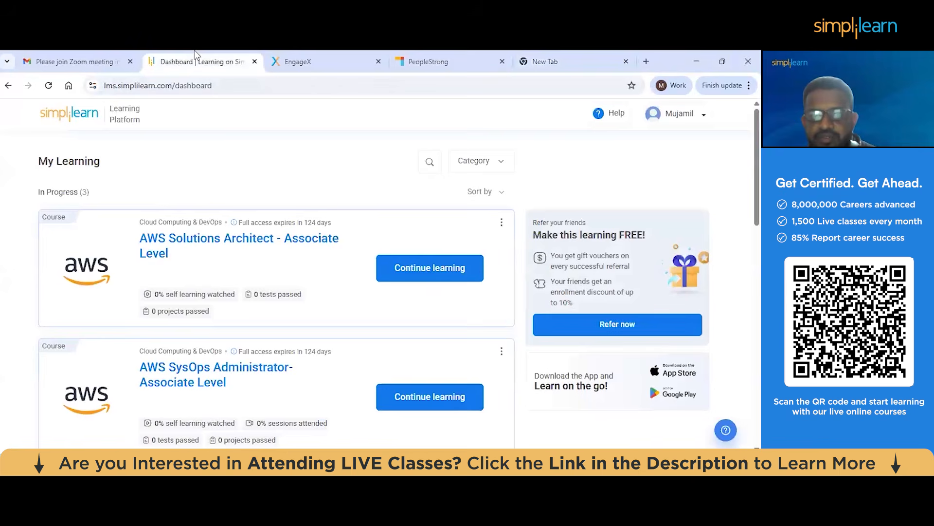
scroll(223, 150, down, 3)
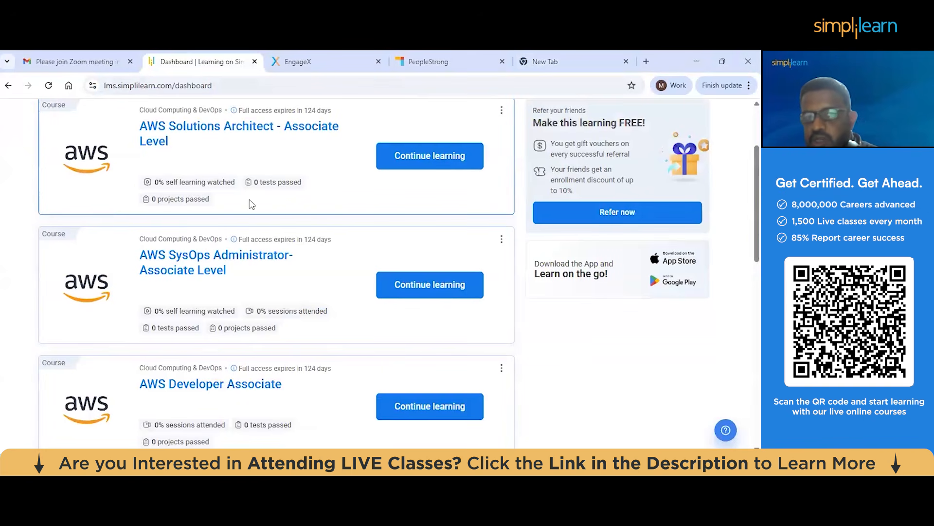
scroll(209, 180, up, 3)
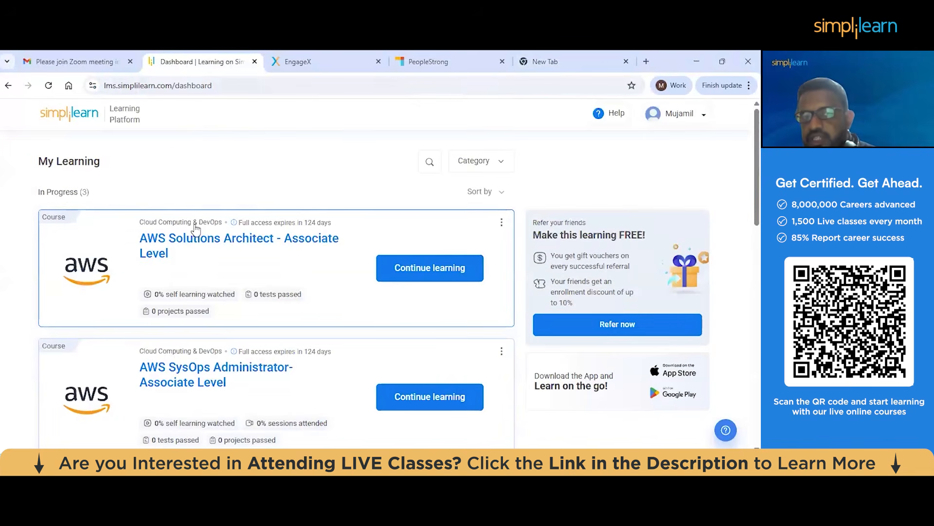
click(456, 267)
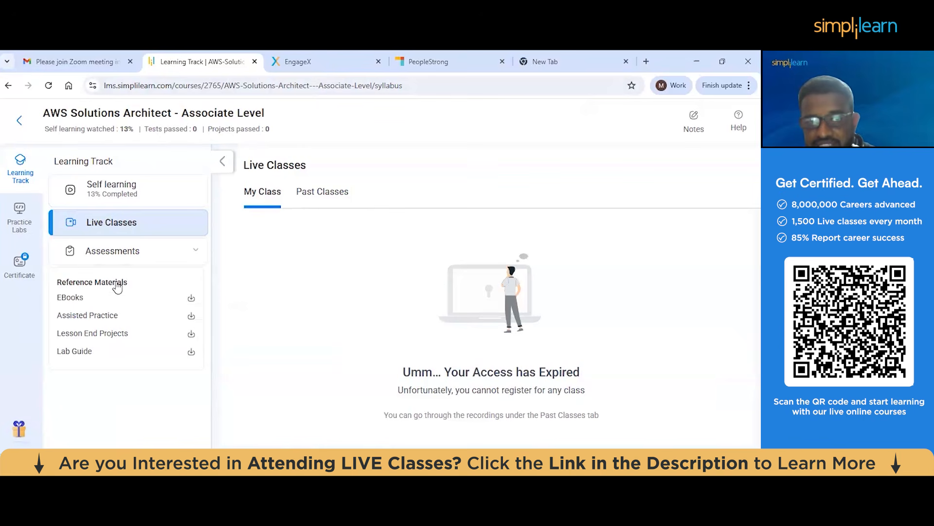
Open the course's practice labs and launch the AWS CloudLabs_Masters lab
click(23, 229)
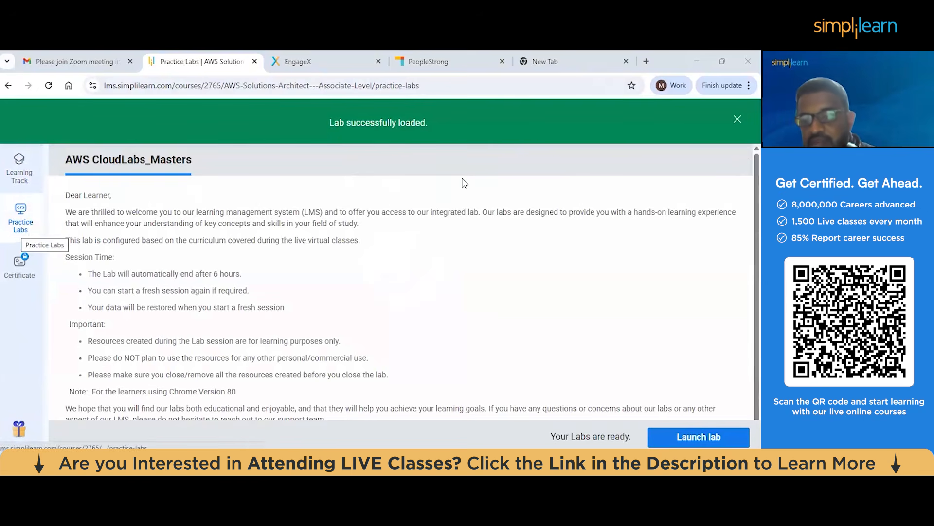
click(711, 440)
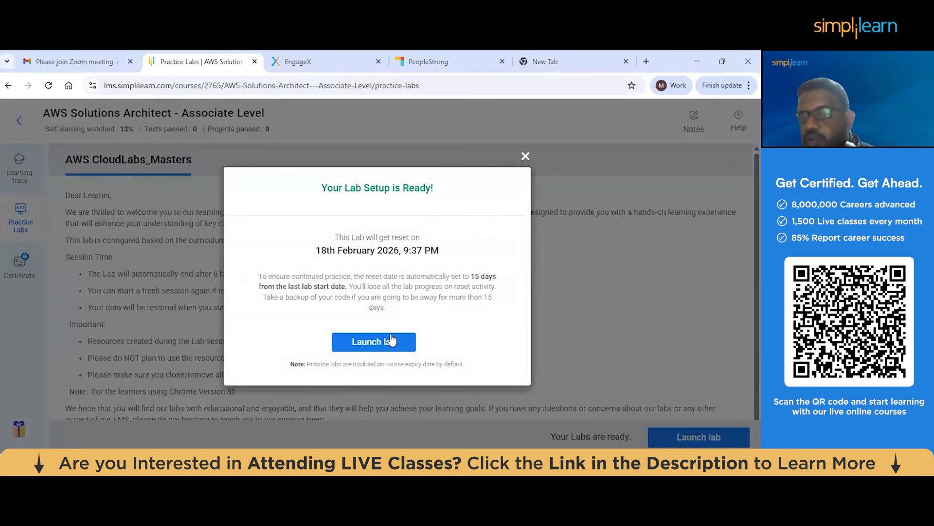
click(391, 342)
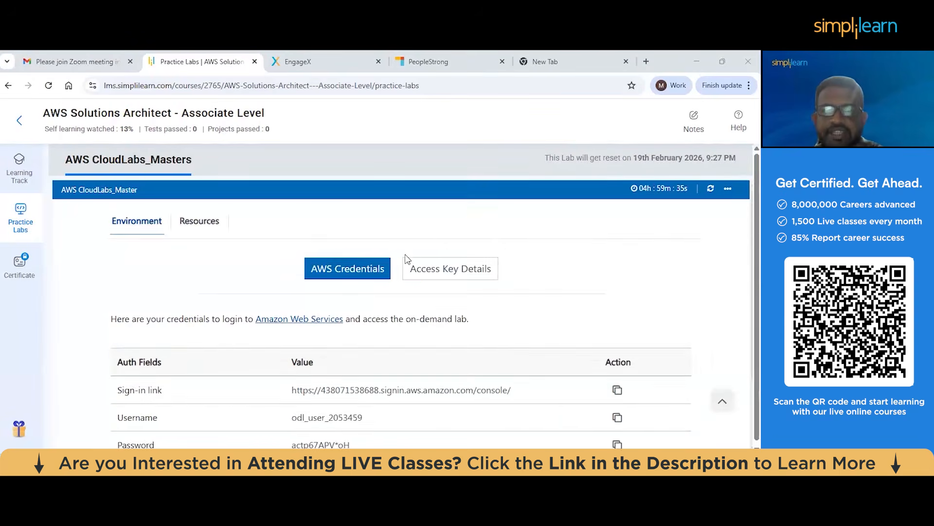
Review the lab environment's AWS credentials, including the sign-in link, username and password fields
scroll(413, 253, down, 1)
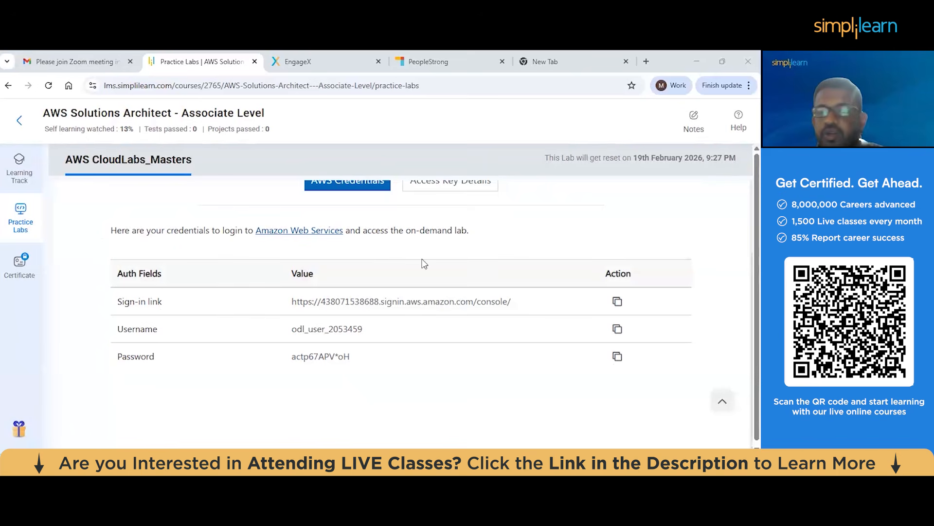
scroll(419, 262, up, 2)
scroll(419, 284, down, 1)
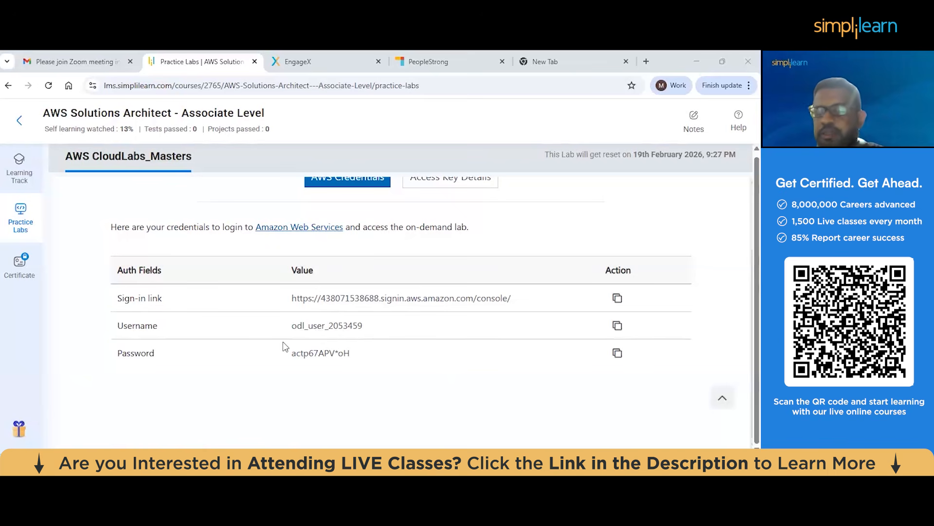
scroll(346, 264, up, 1)
scroll(347, 265, down, 1)
scroll(346, 265, up, 1)
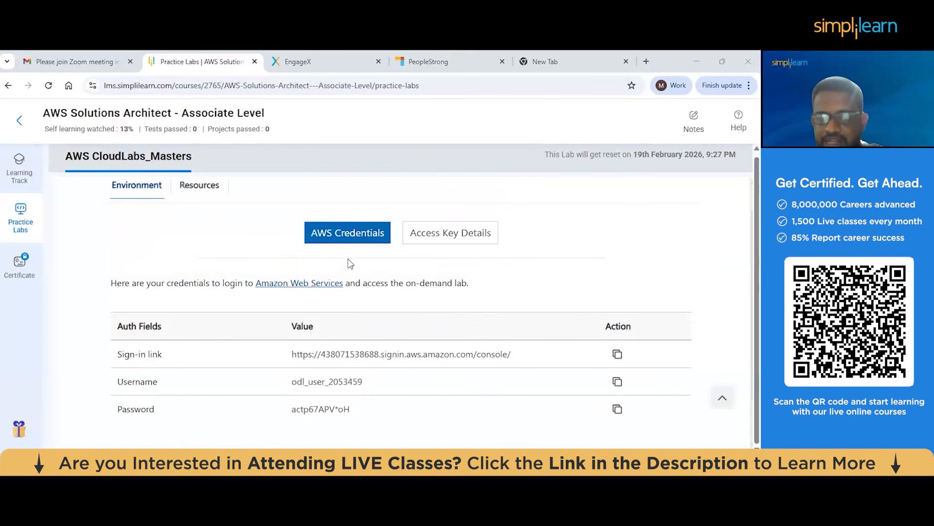
scroll(362, 258, up, 1)
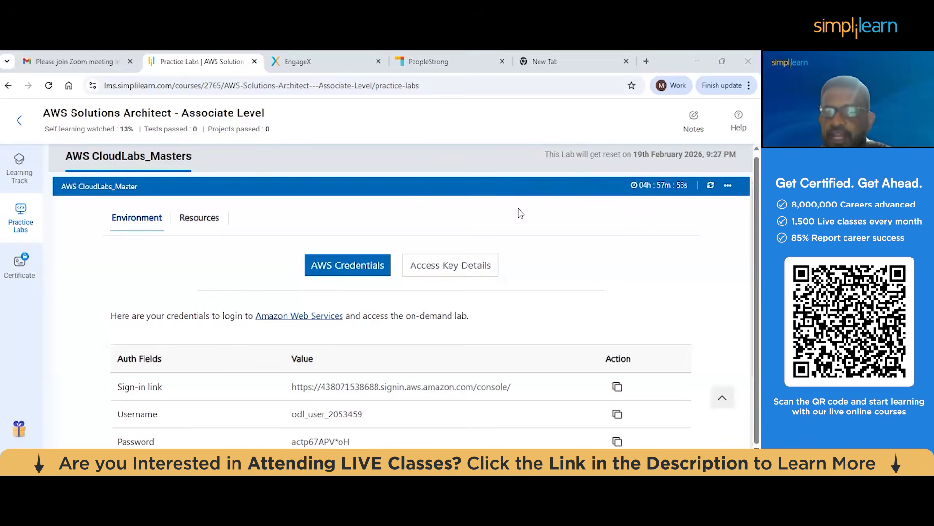
scroll(519, 212, down, 1)
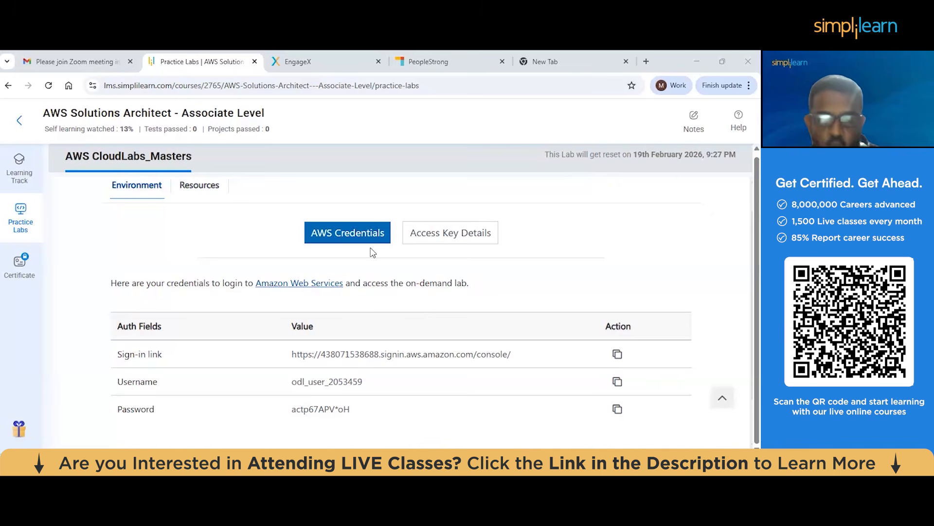
scroll(372, 252, down, 1)
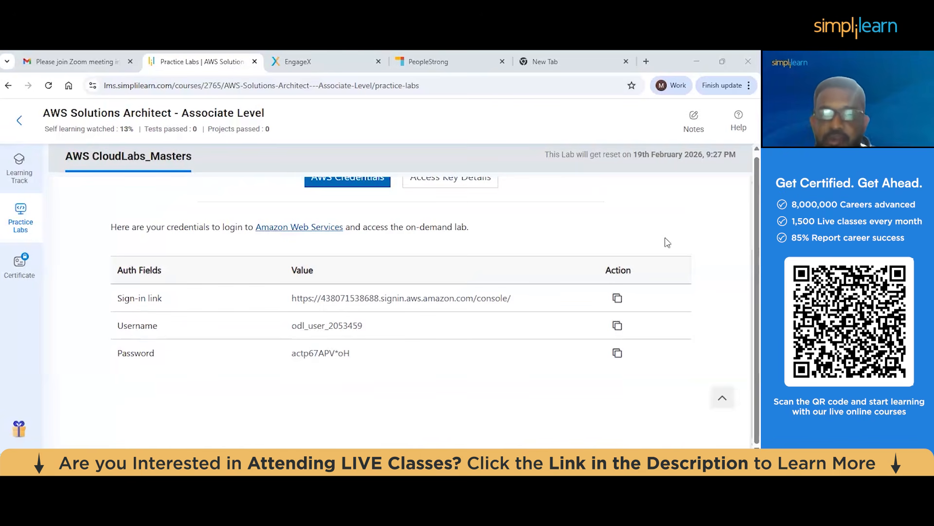
scroll(615, 235, up, 2)
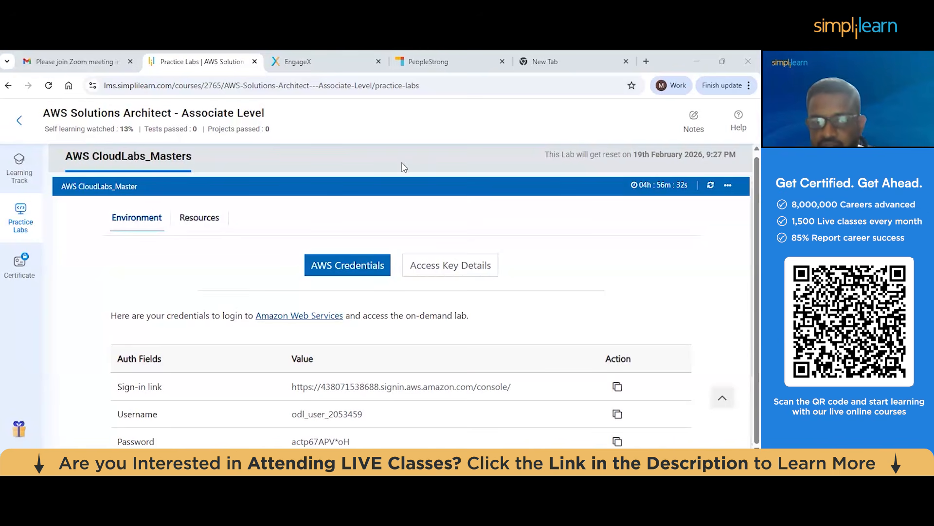
Copy the lab's AWS sign-in link and load it in the empty browser tab
scroll(480, 190, down, 2)
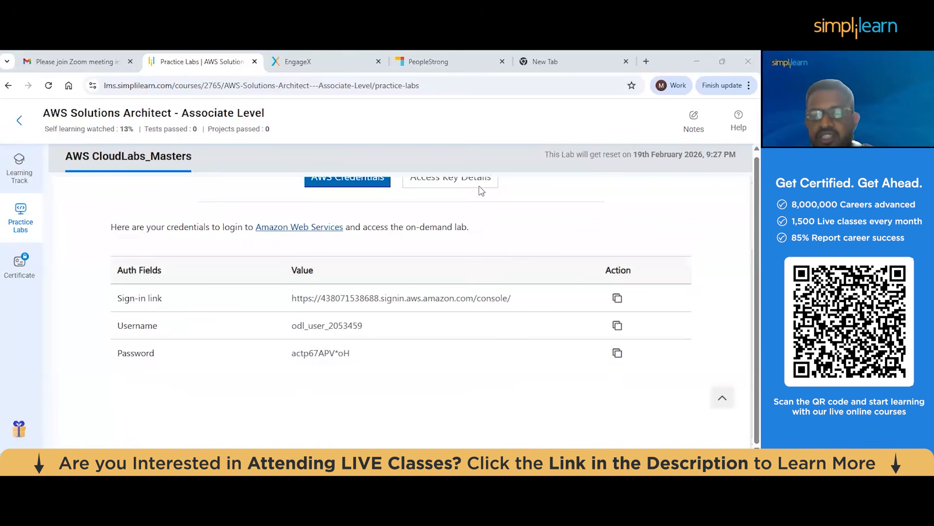
click(617, 298)
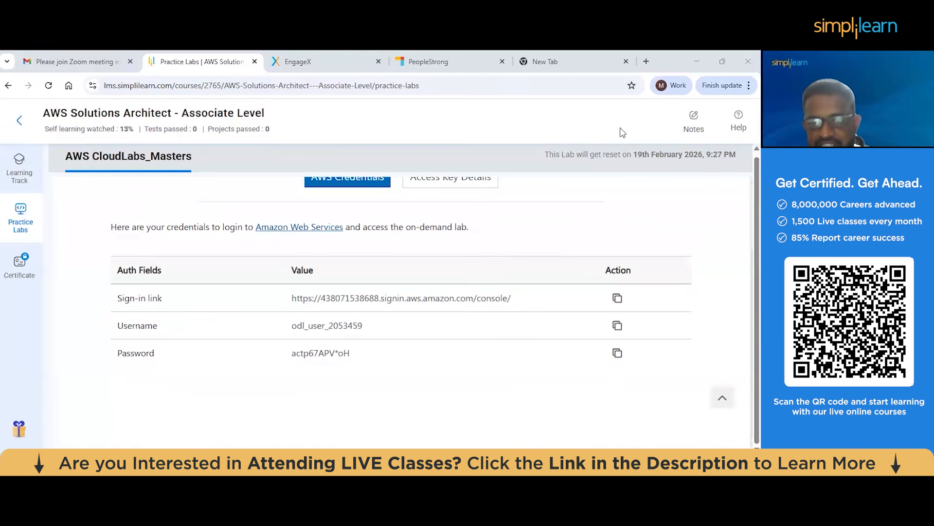
click(575, 61)
click(568, 85)
key(ctrl+v)
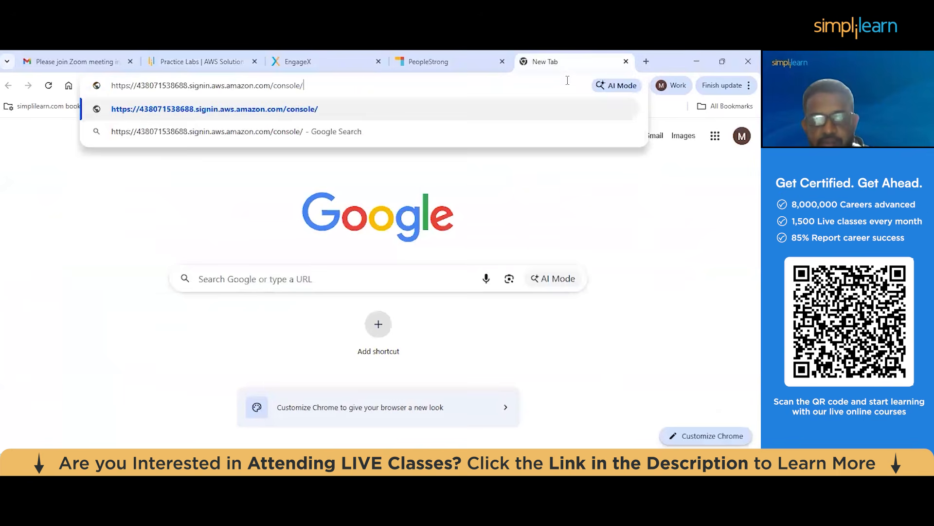
key(Return)
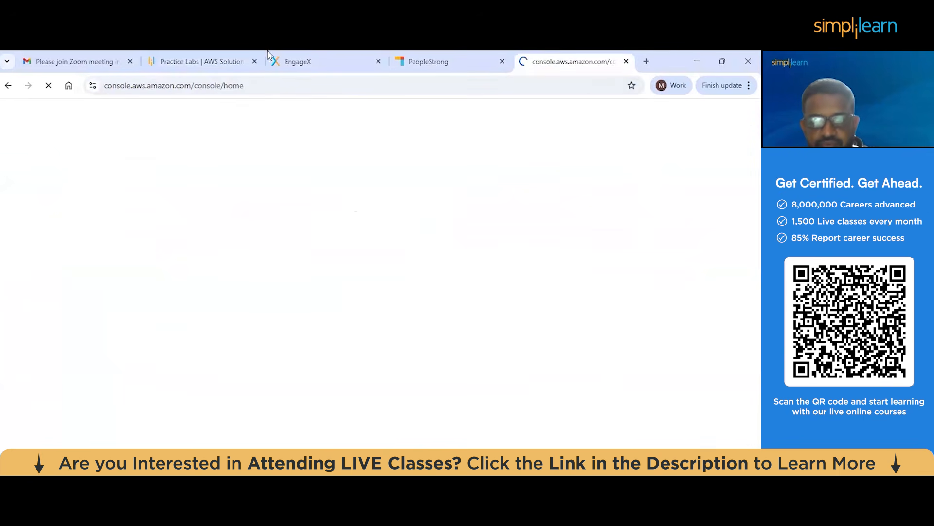
Copy the lab username from the practice lab credentials and paste it as the IAM username, replacing the prefilled one
click(224, 51)
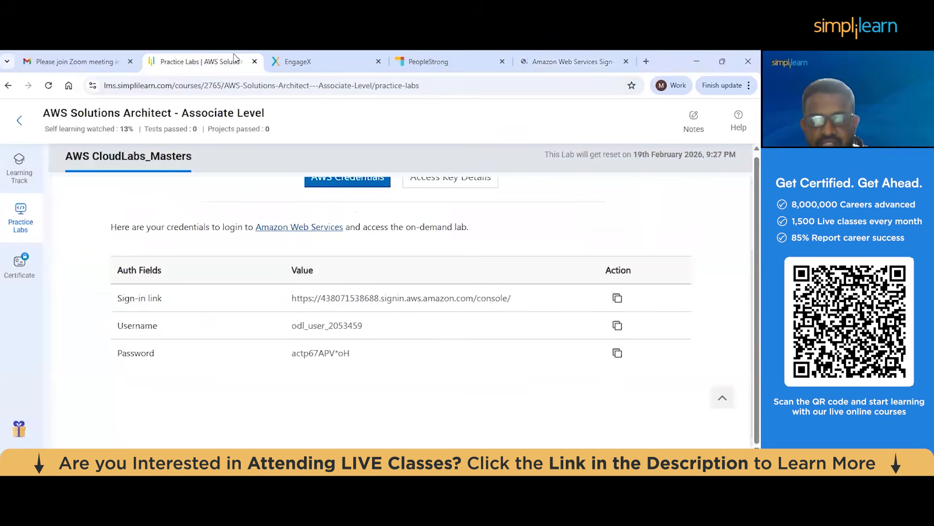
click(572, 61)
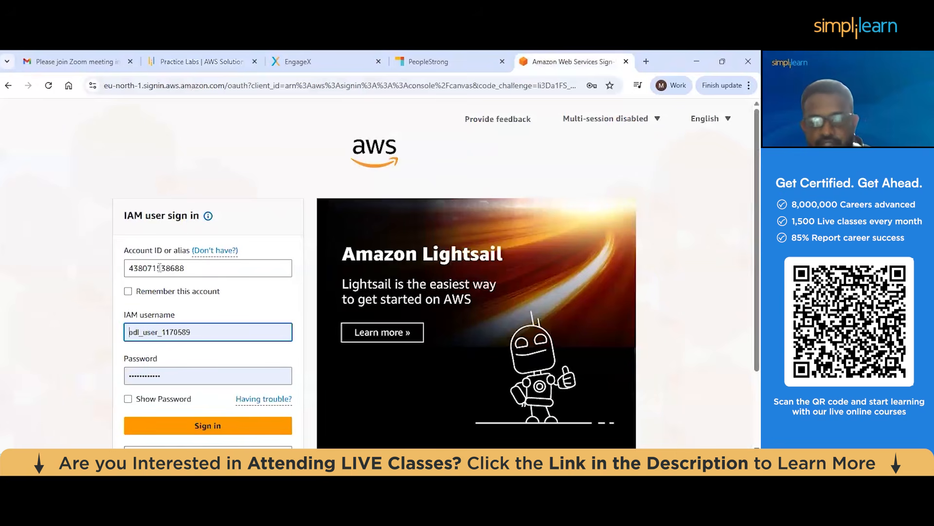
click(202, 53)
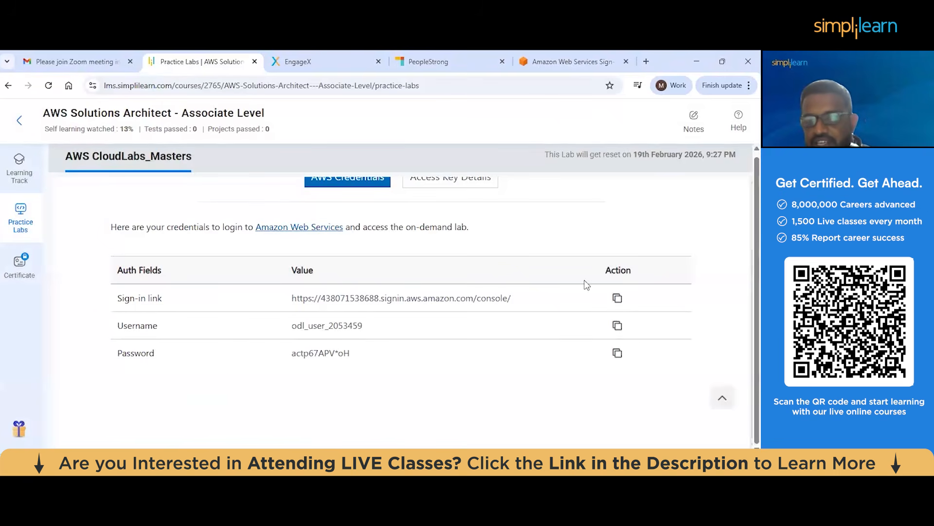
click(616, 327)
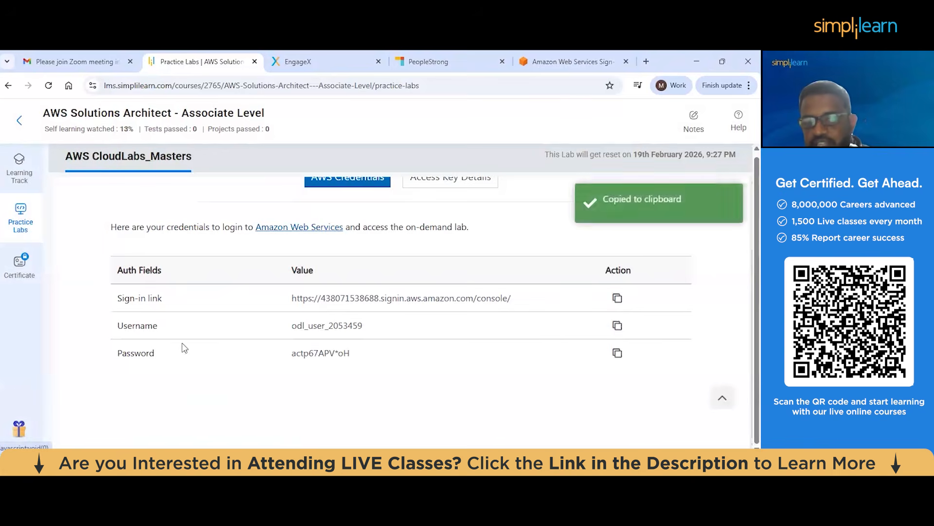
click(572, 61)
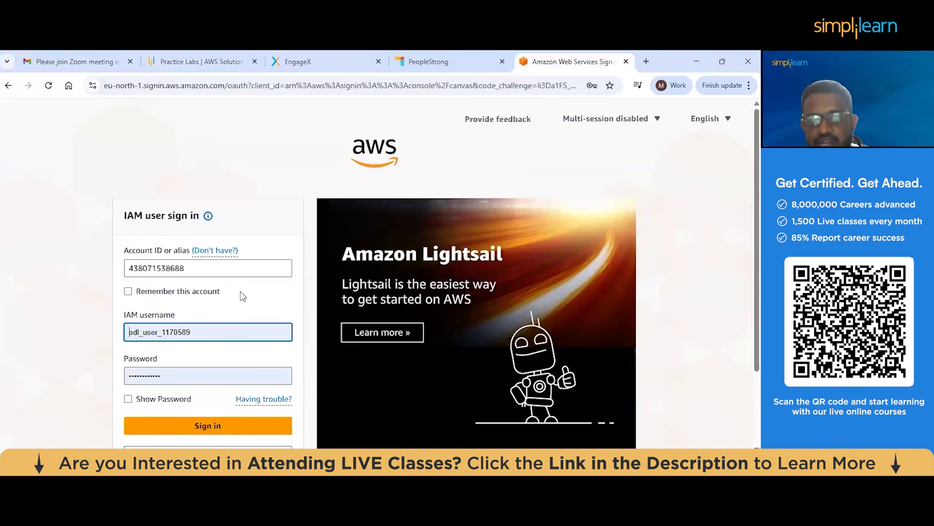
double_click(224, 335)
key(ctrl+v)
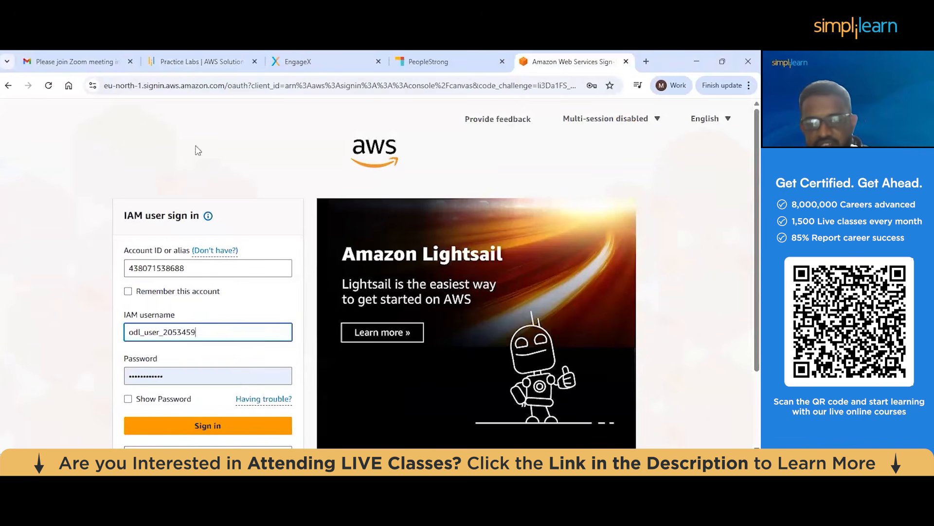
Copy the lab password from the practice lab credentials, paste it into the IAM sign-in form's password field and sign in
click(199, 61)
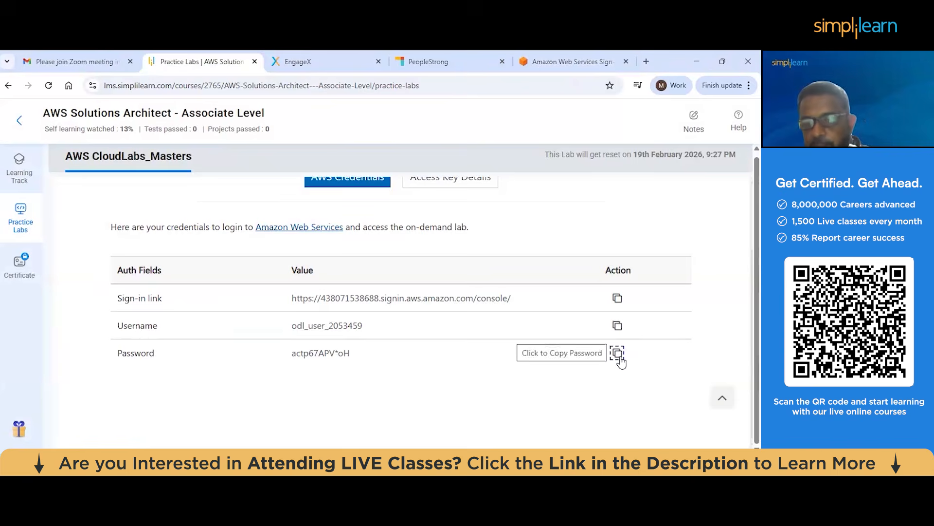
click(618, 354)
click(571, 62)
scroll(201, 348, down, 2)
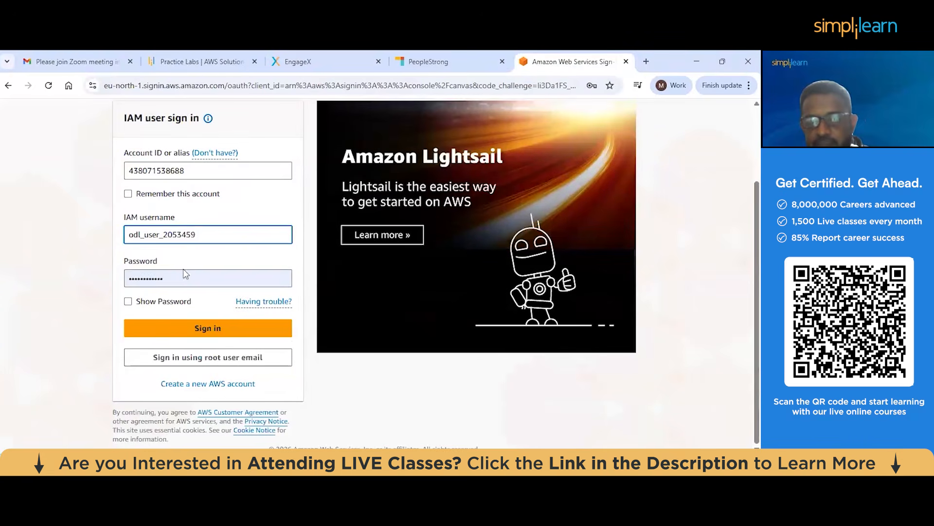
double_click(185, 278)
key(ctrl+v)
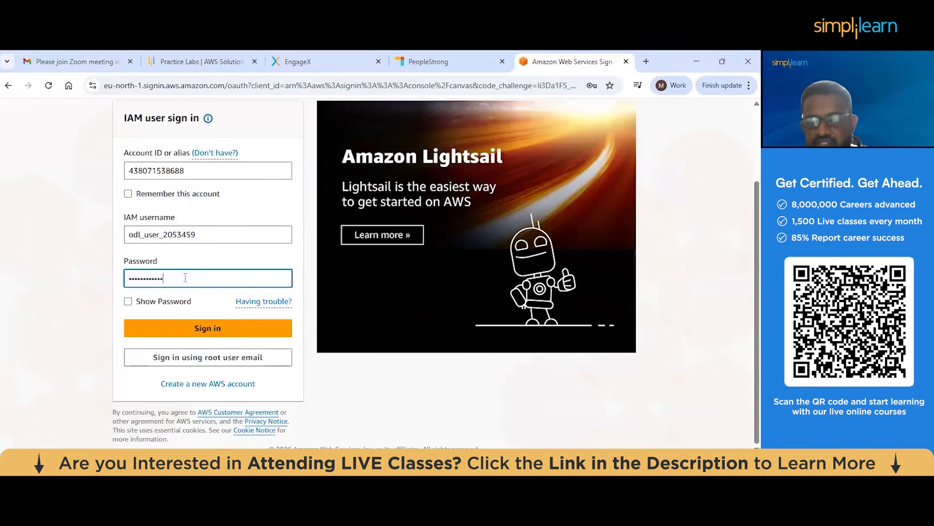
click(216, 327)
click(216, 327)
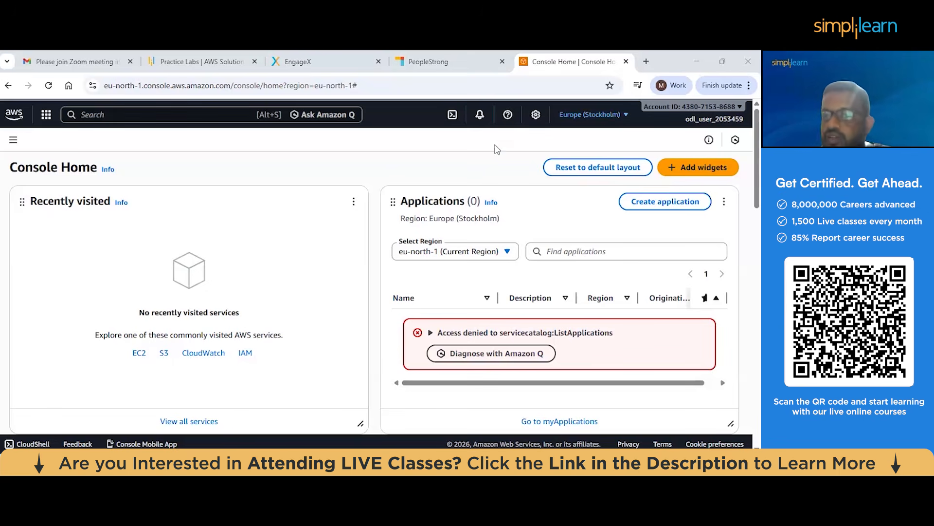
Set the AWS console region to N. Virginia (us-east-1)
click(598, 120)
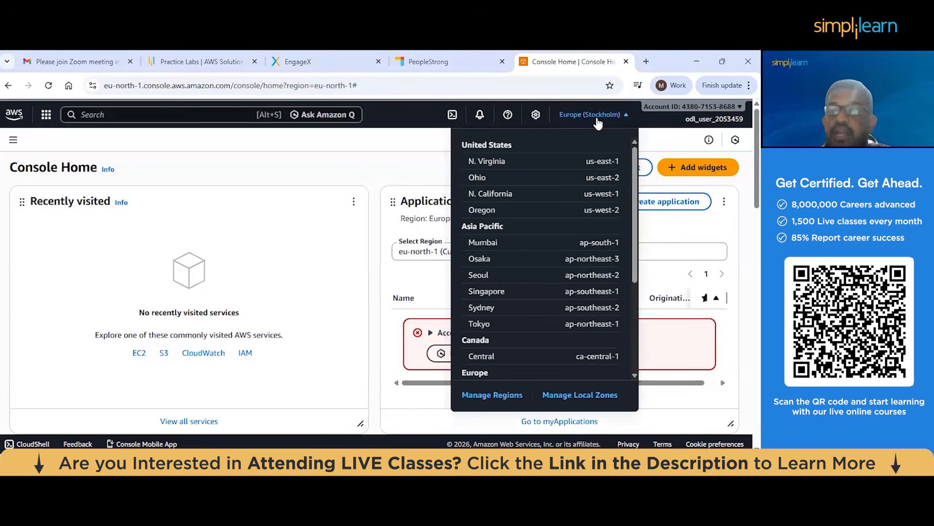
click(489, 162)
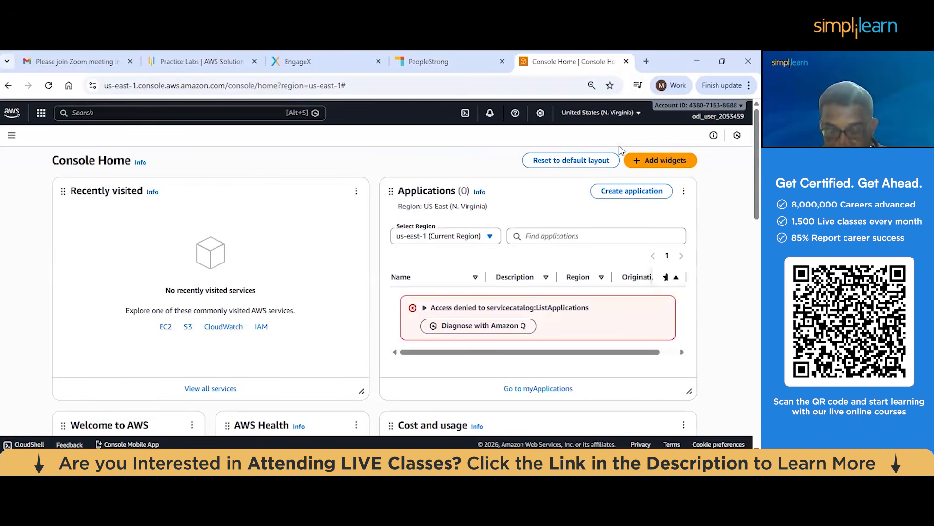
click(602, 123)
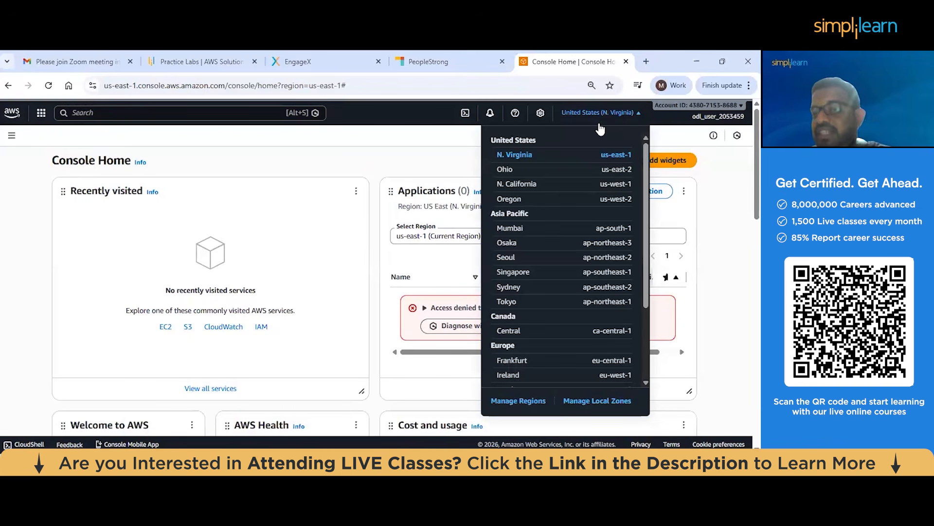
click(522, 156)
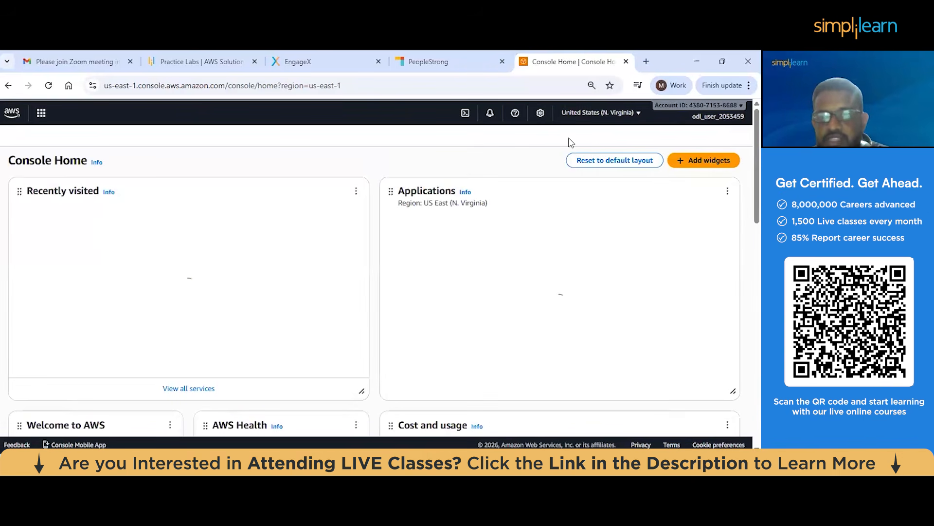
Check the selected region in the list of available AWS regions
click(587, 121)
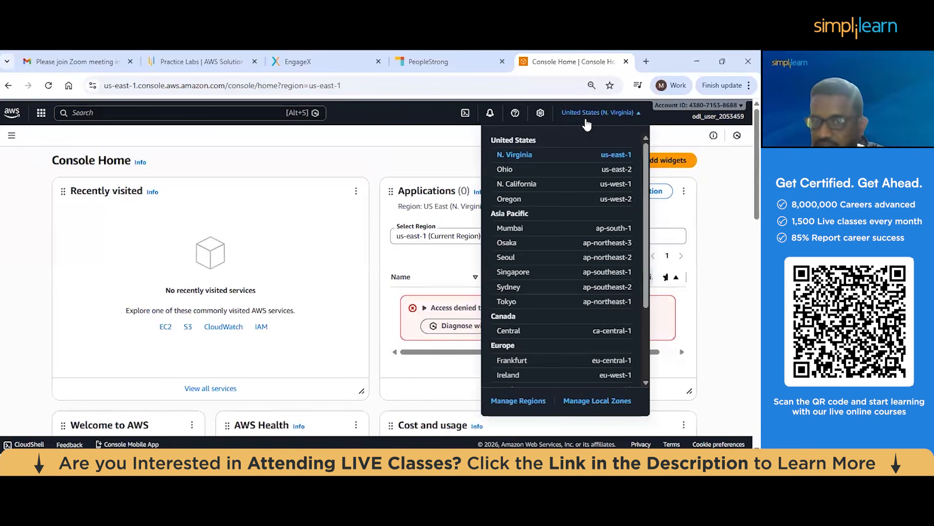
click(443, 113)
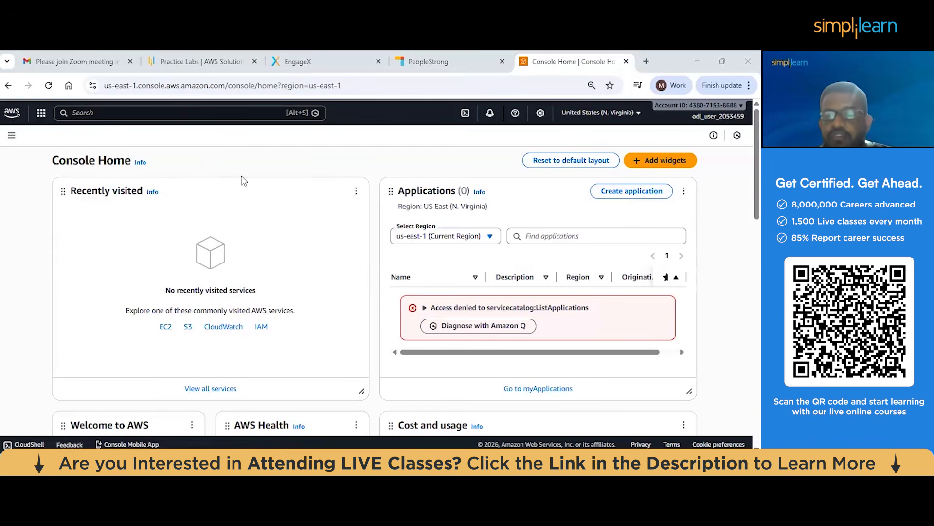
Browse the Compute category in the AWS services list, from App Runner and EC2 through to SimSpace Weaver
click(40, 115)
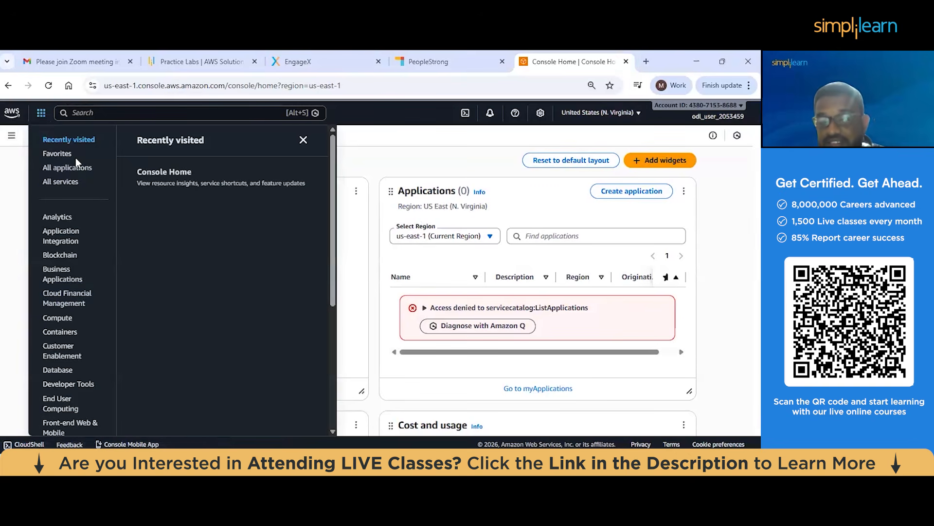
scroll(77, 265, down, 1)
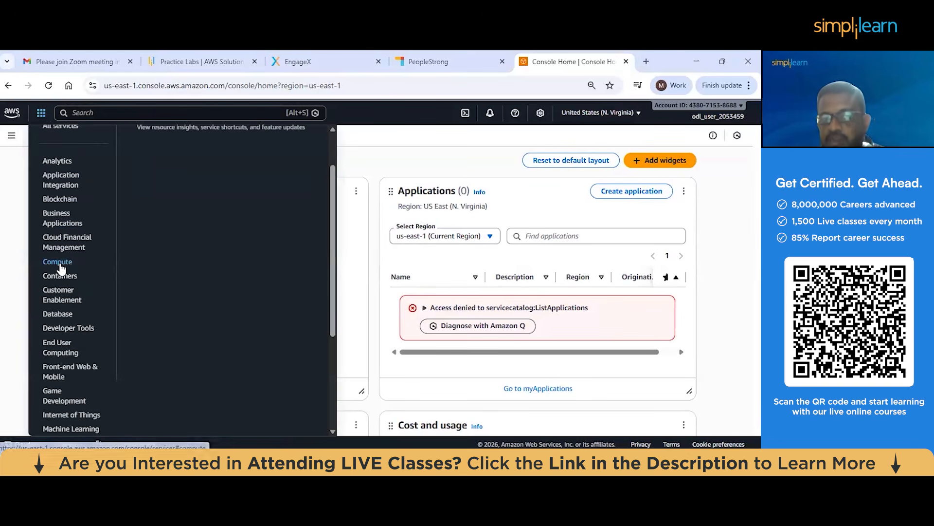
click(60, 263)
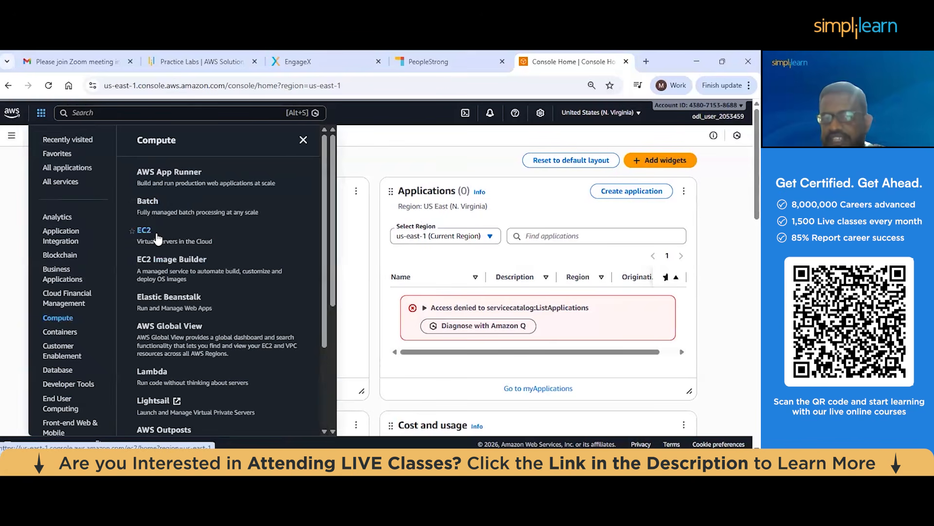
scroll(164, 263, down, 1)
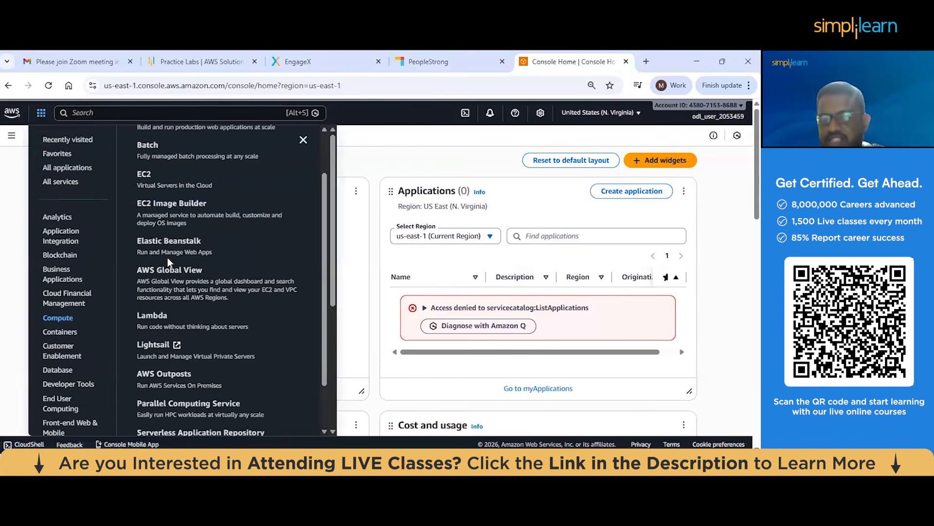
scroll(168, 258, down, 1)
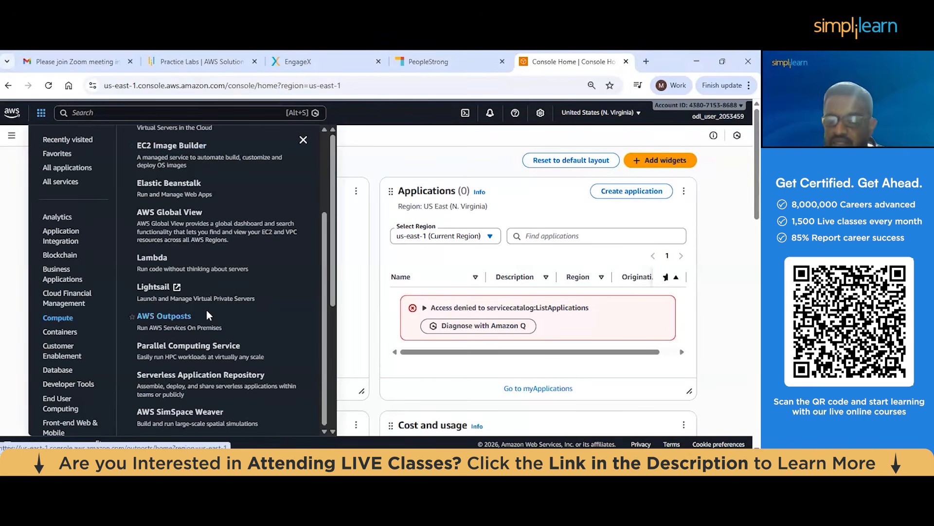
Browse the Database category in the AWS services list, from Aurora and RDS through to Timestream
scroll(66, 304, down, 1)
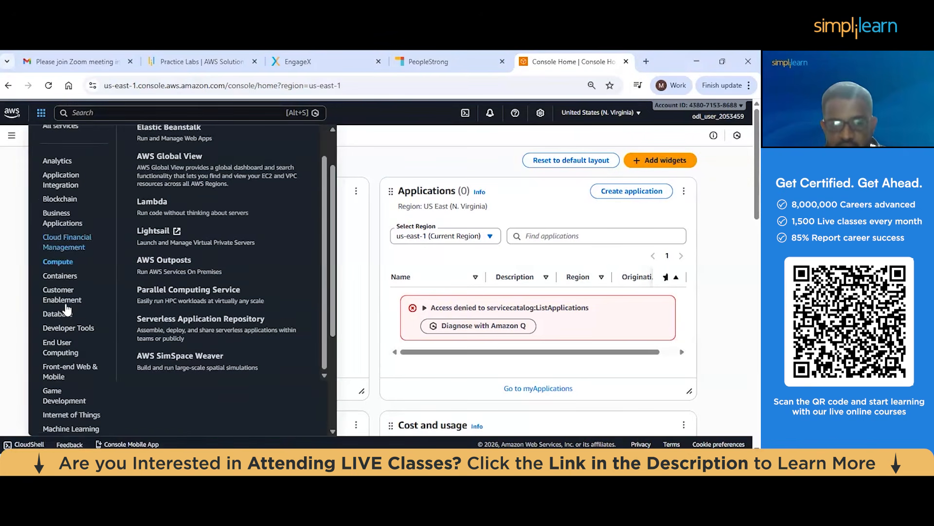
scroll(67, 308, down, 1)
click(62, 265)
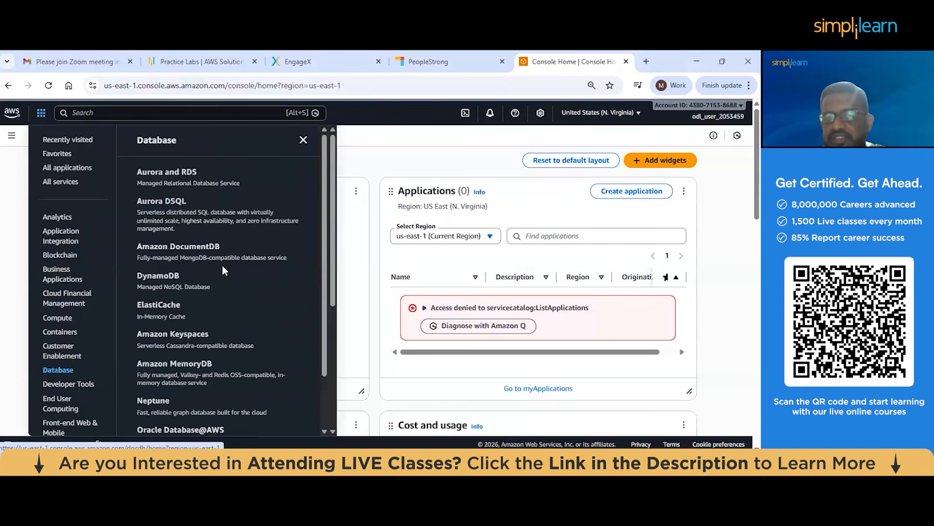
scroll(223, 271, down, 1)
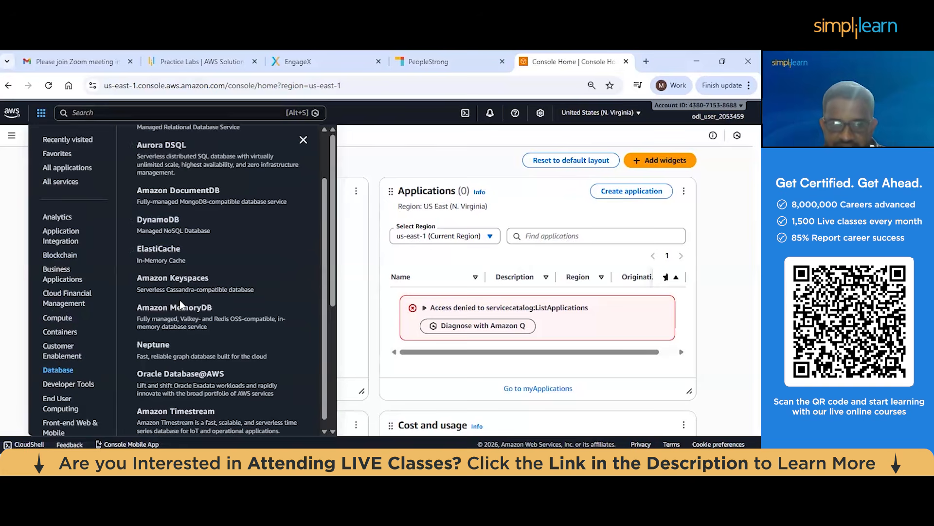
View the Networking & Content Delivery category in the AWS services list and close the list
scroll(62, 270, down, 3)
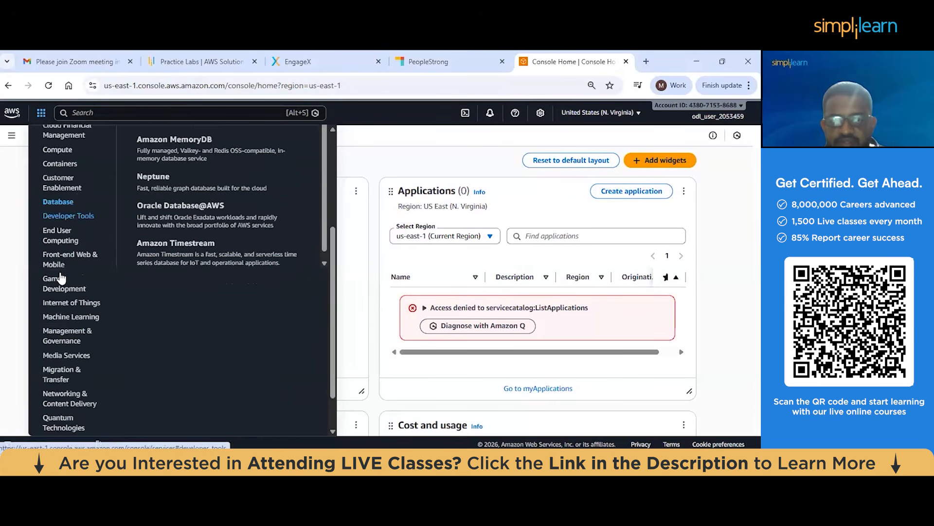
scroll(61, 277, down, 1)
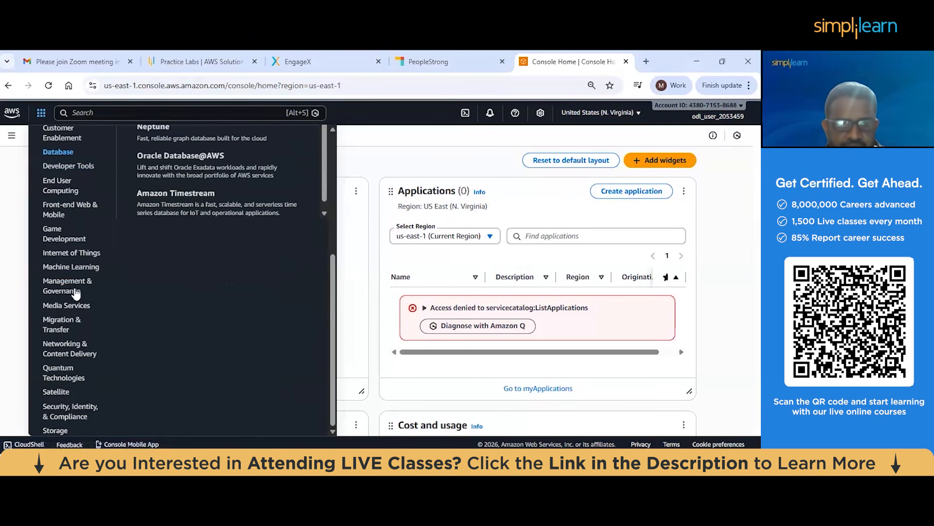
click(72, 349)
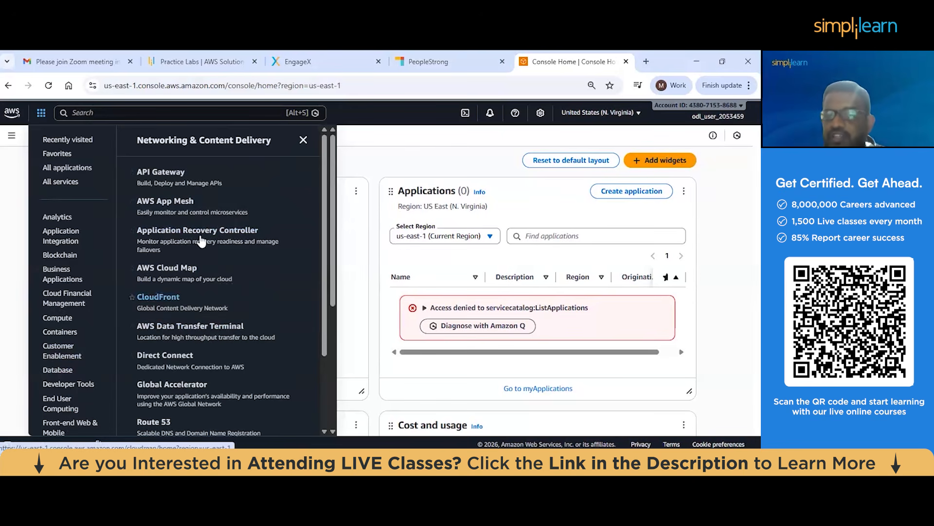
click(371, 145)
Search the console for s3, add the S3 service to the favorites and remove it again
click(136, 113)
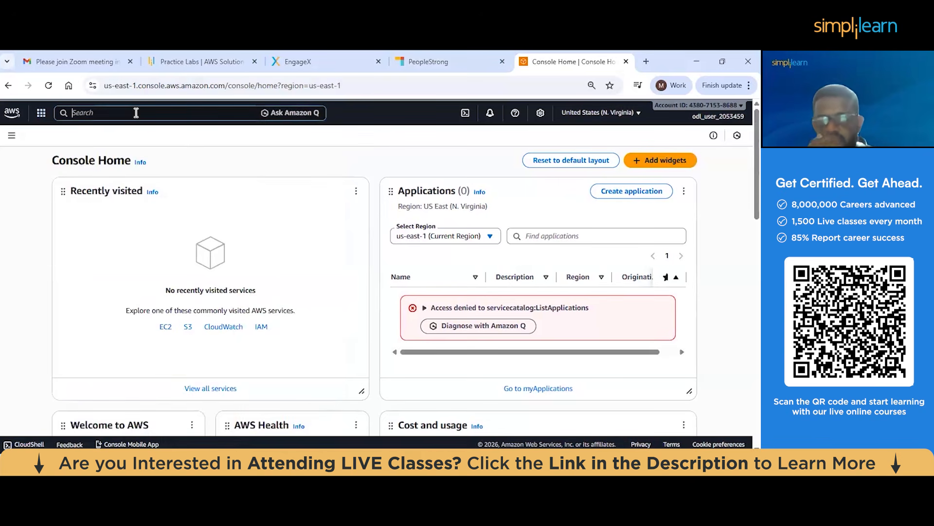
text(s3)
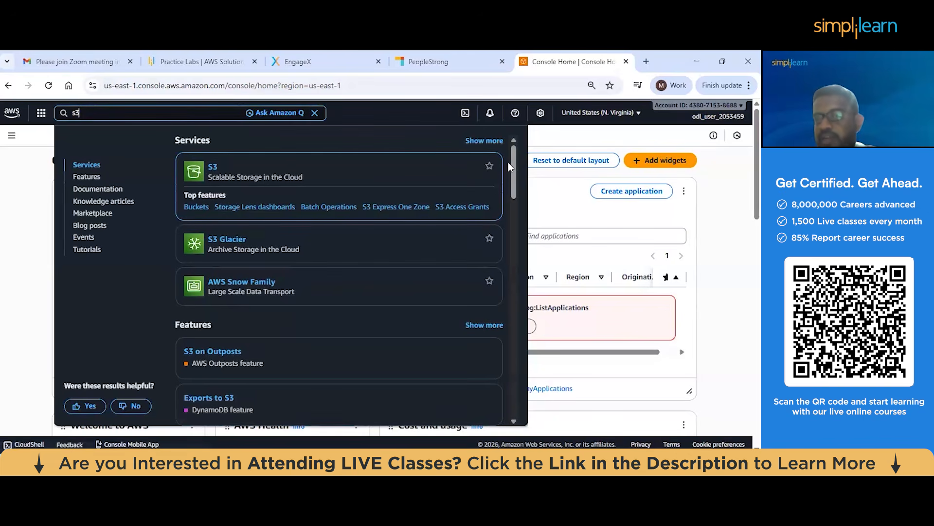
click(489, 166)
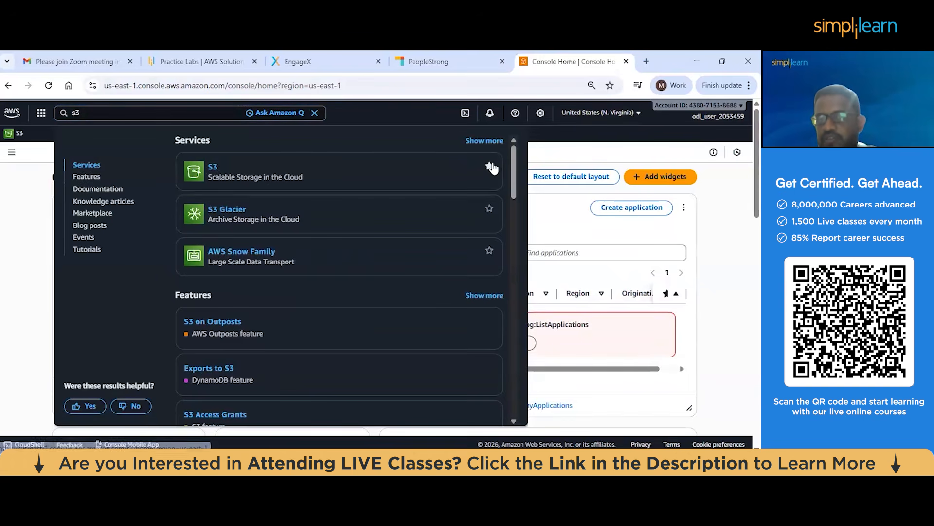
click(490, 167)
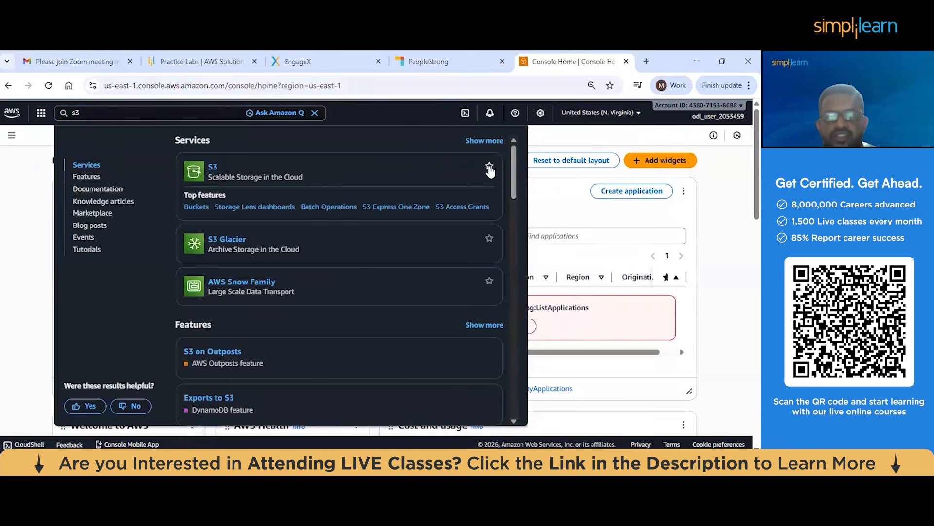
click(489, 167)
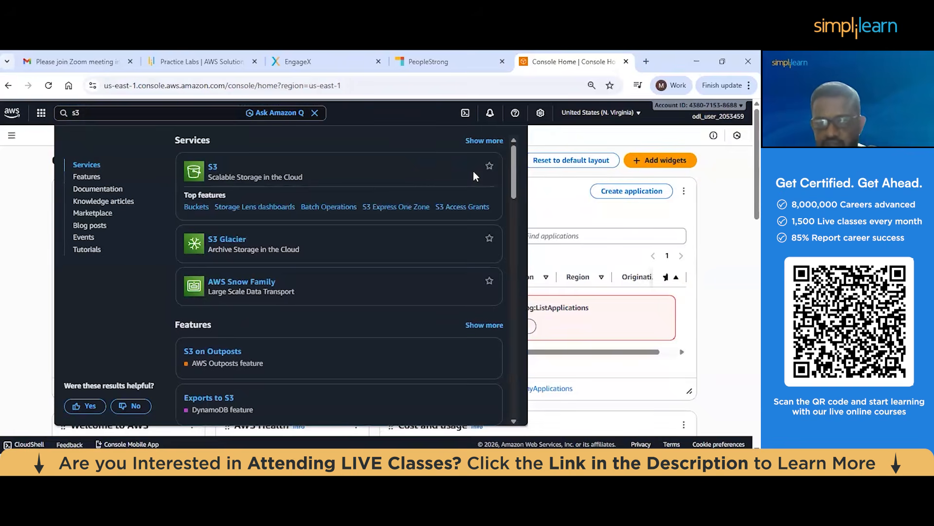
click(34, 170)
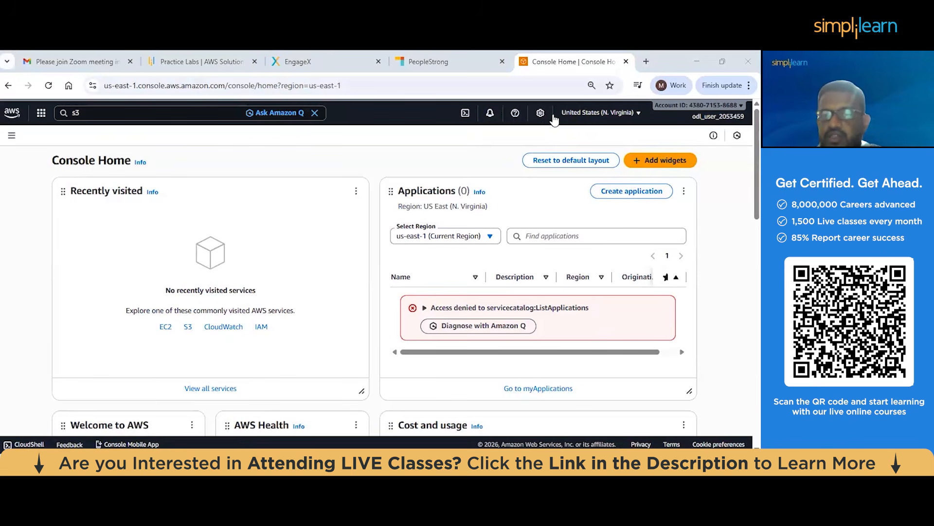
Review the full list of AWS regions from the United States to South America and close it
click(629, 116)
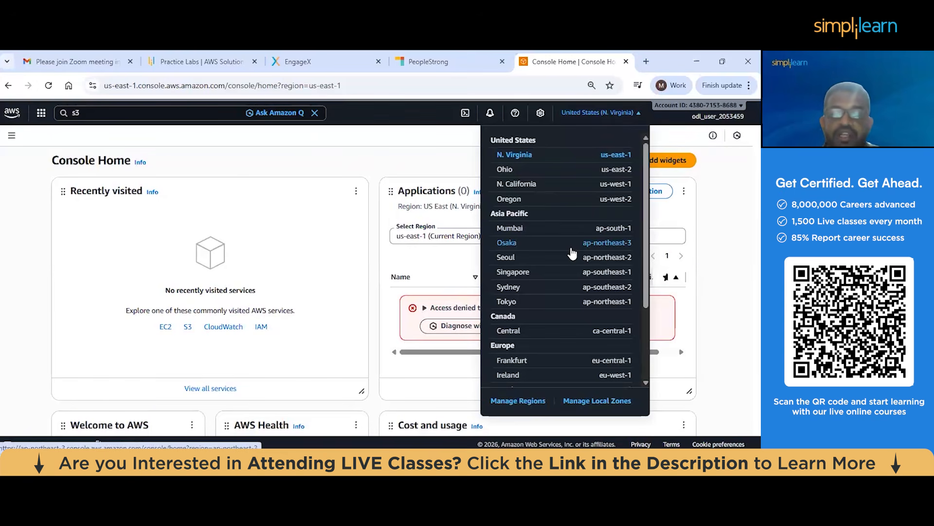
scroll(577, 217, down, 2)
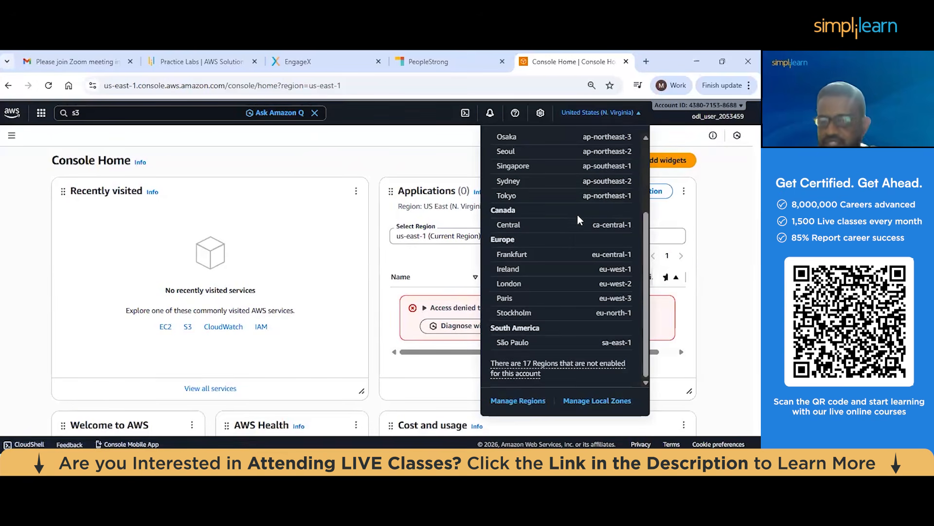
scroll(577, 214, up, 2)
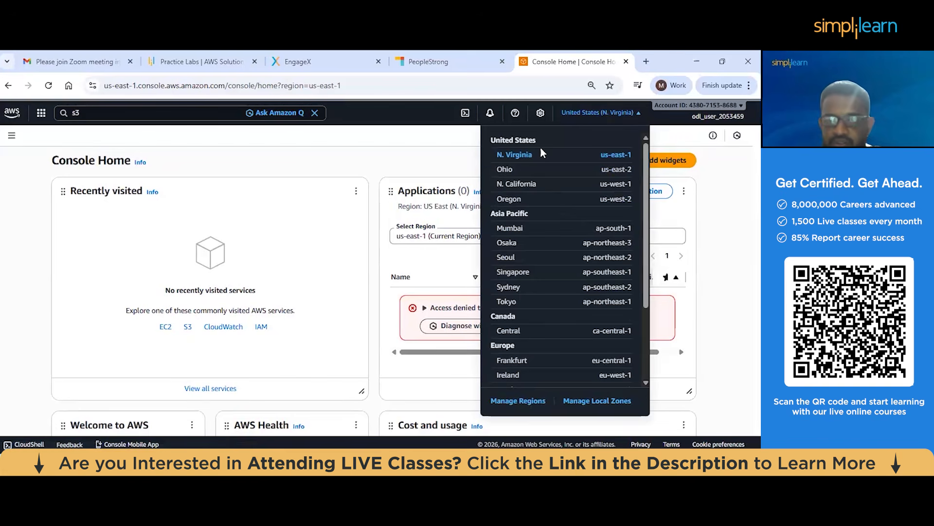
click(718, 162)
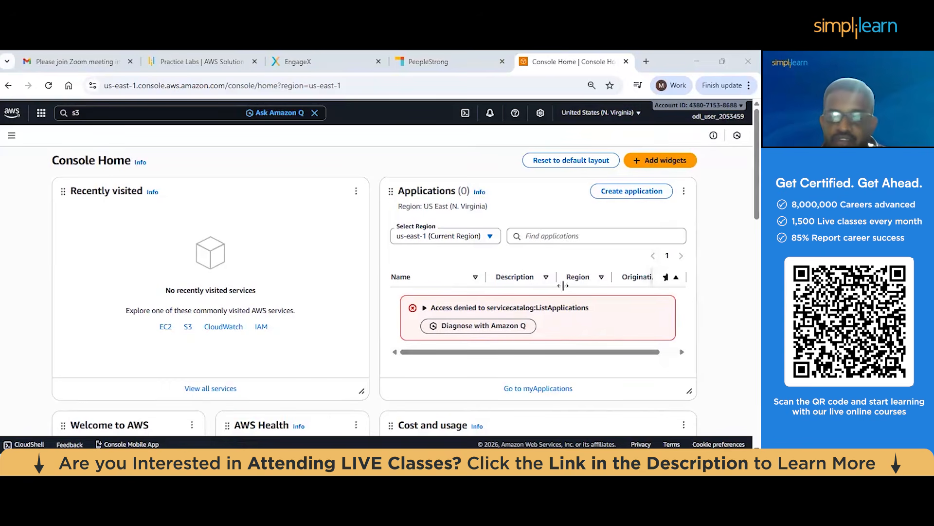
Review the signed-in account's options and open Billing and Cost Management
click(730, 123)
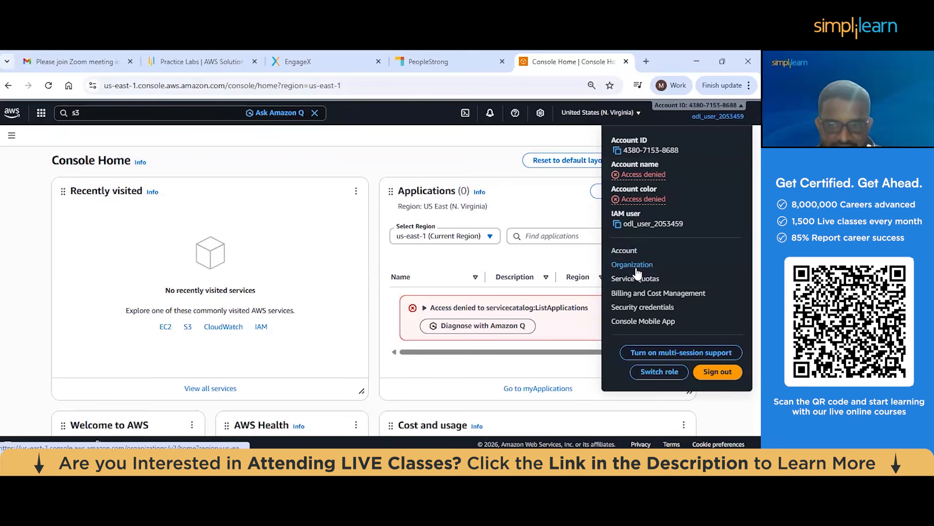
click(24, 267)
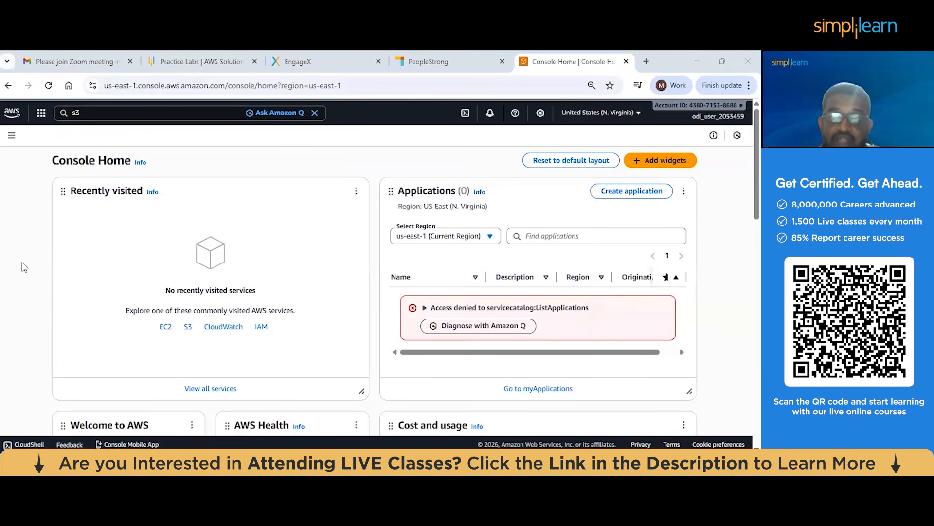
click(718, 117)
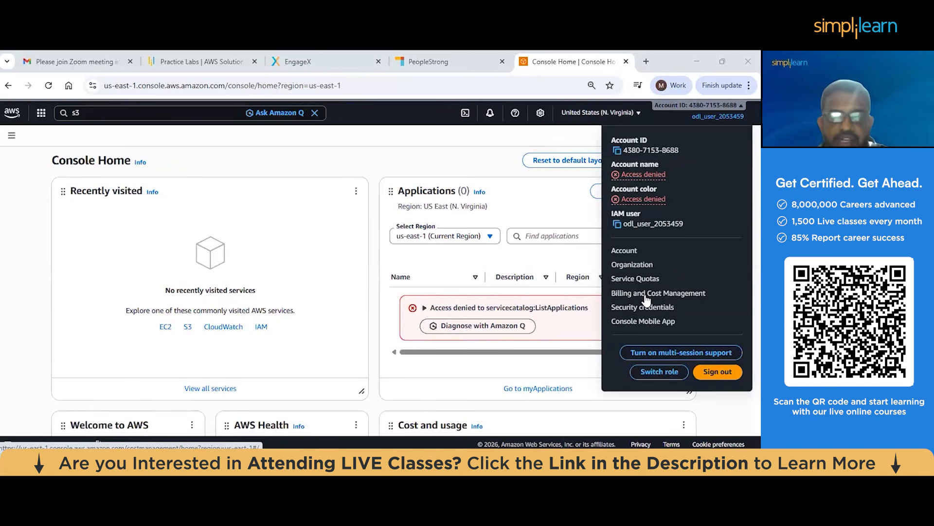
right_click(691, 291)
click(691, 291)
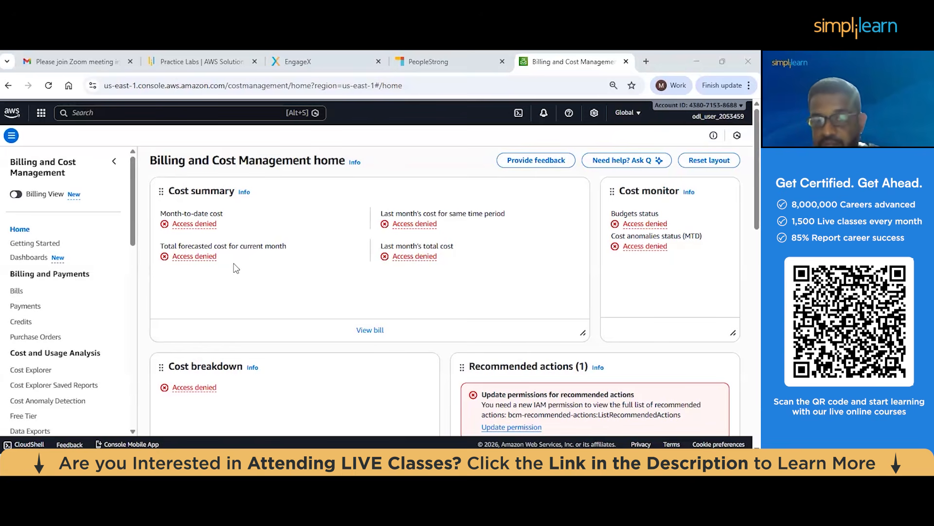
Review the cost widgets on the billing home and the account's Bills and Payments pages
scroll(423, 267, down, 3)
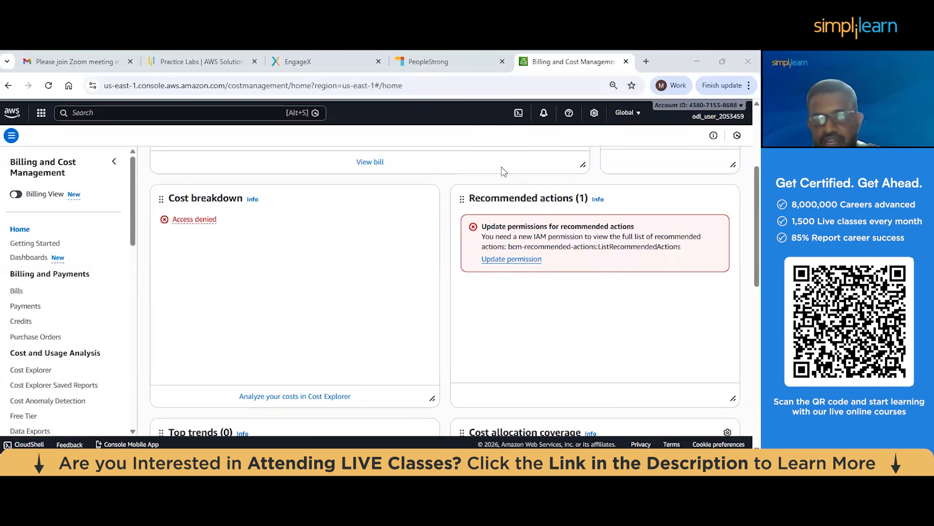
click(16, 291)
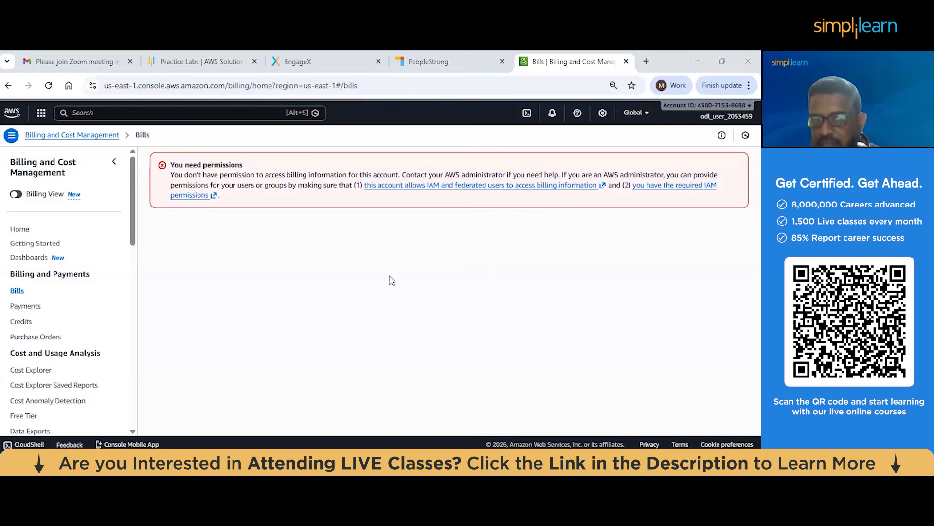
click(38, 308)
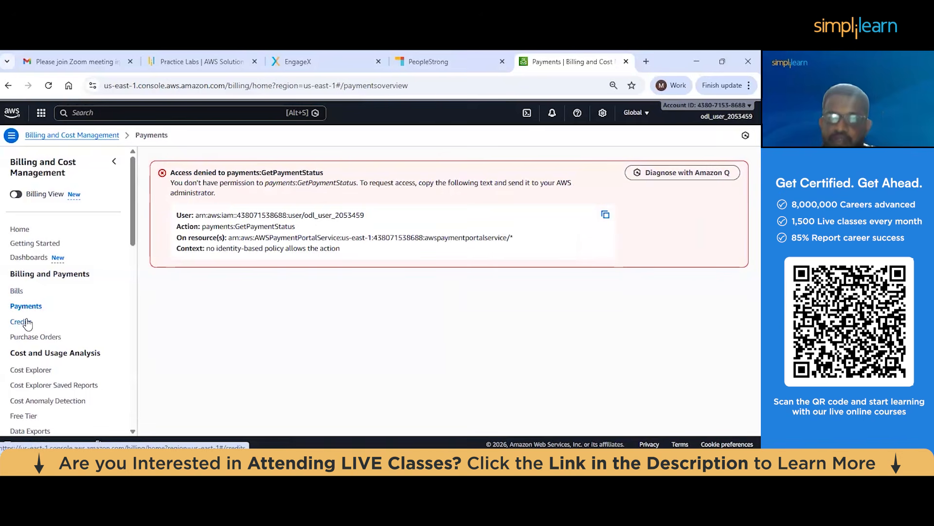
Open Cost Explorer and examine the overview and graph of the new cost and usage report
scroll(32, 305, down, 1)
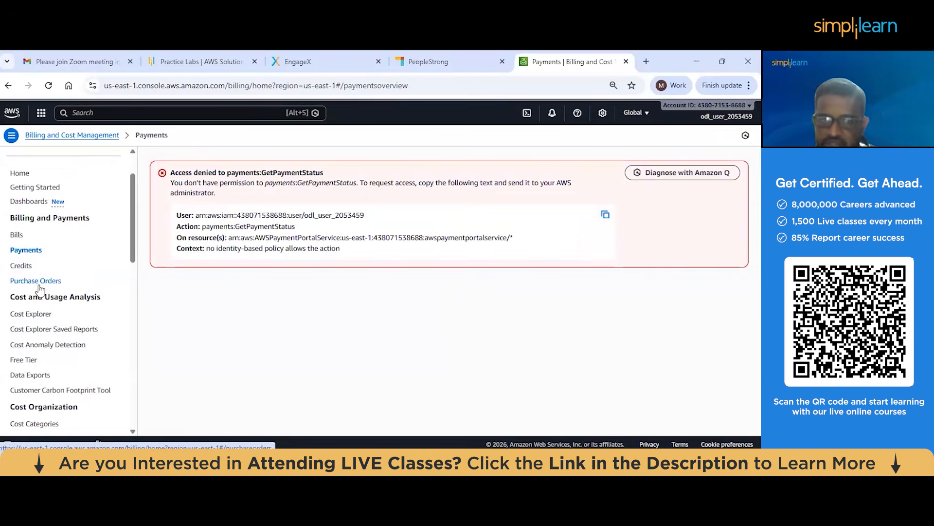
click(43, 316)
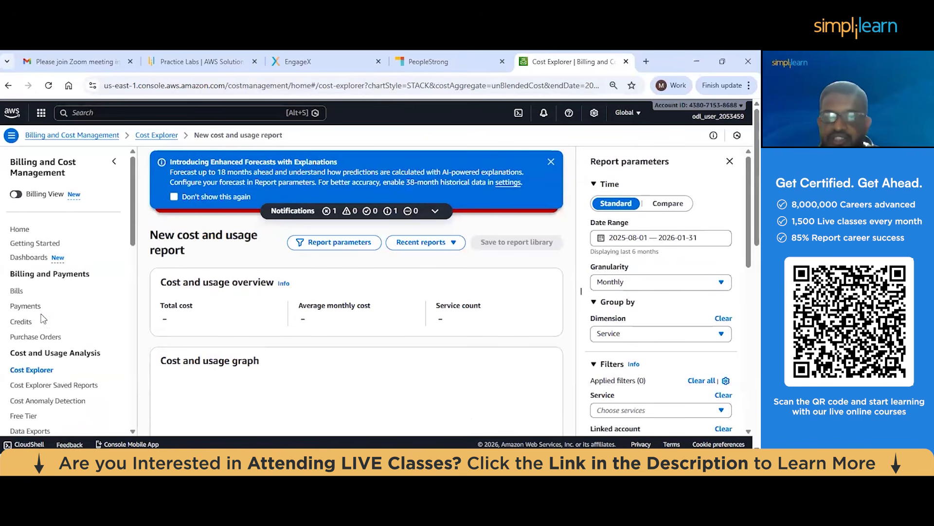
scroll(317, 316, down, 1)
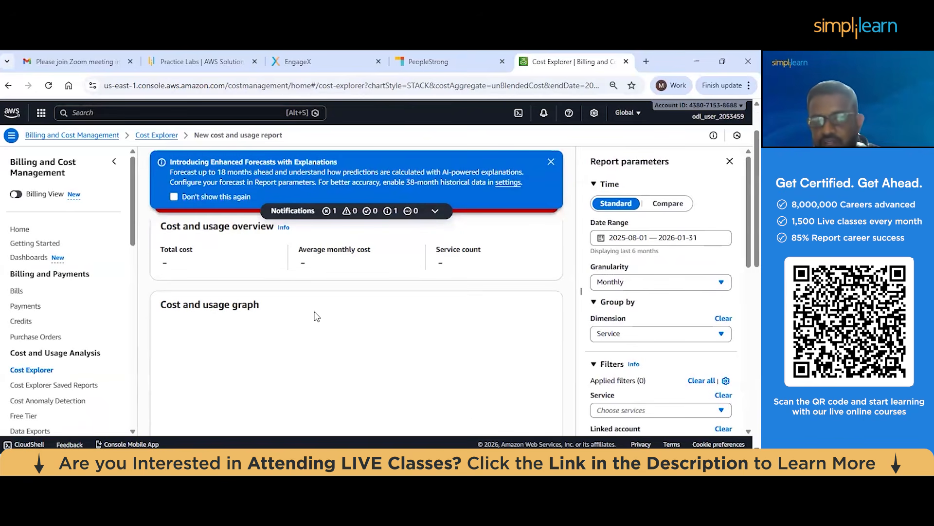
scroll(303, 309, up, 1)
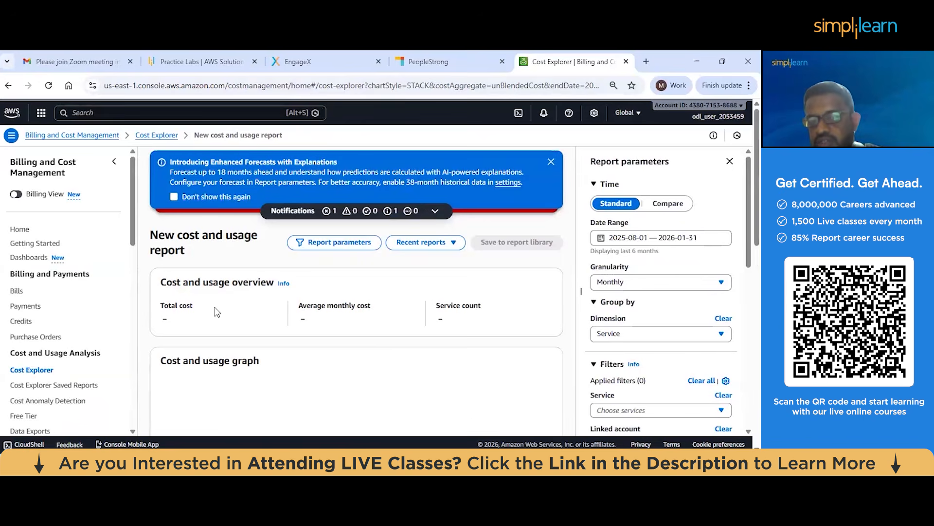
scroll(217, 312, down, 1)
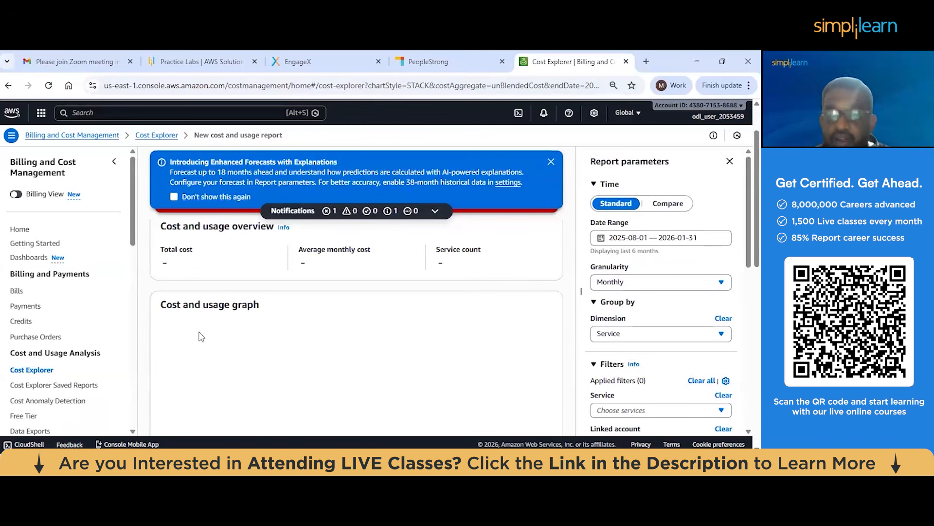
Examine the cost and usage graph and breakdown in the new report, and return to the AWS console home page
scroll(201, 336, down, 1)
scroll(180, 287, down, 1)
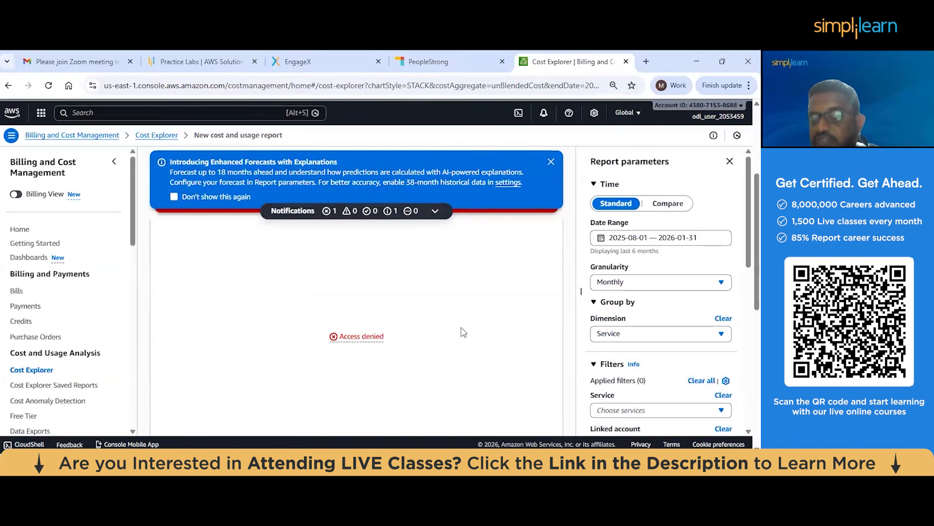
scroll(391, 317, down, 1)
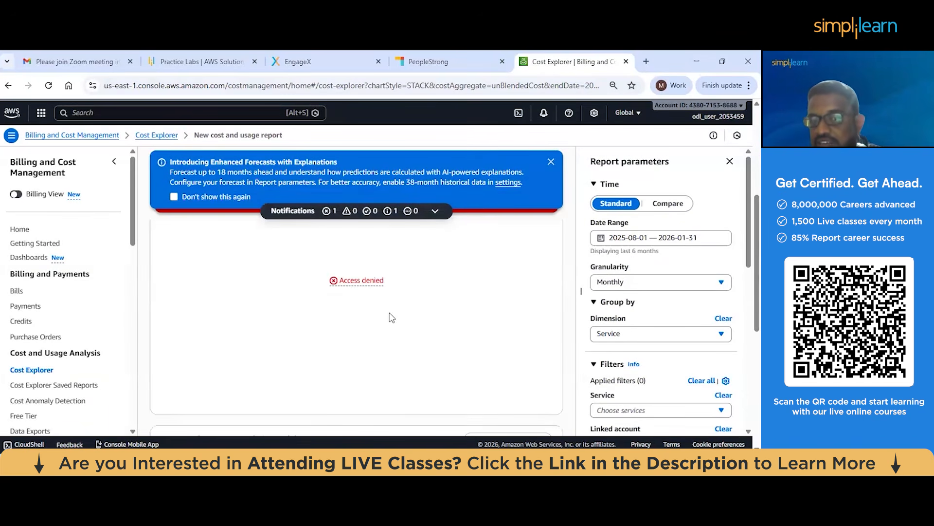
scroll(391, 317, down, 2)
scroll(269, 321, down, 1)
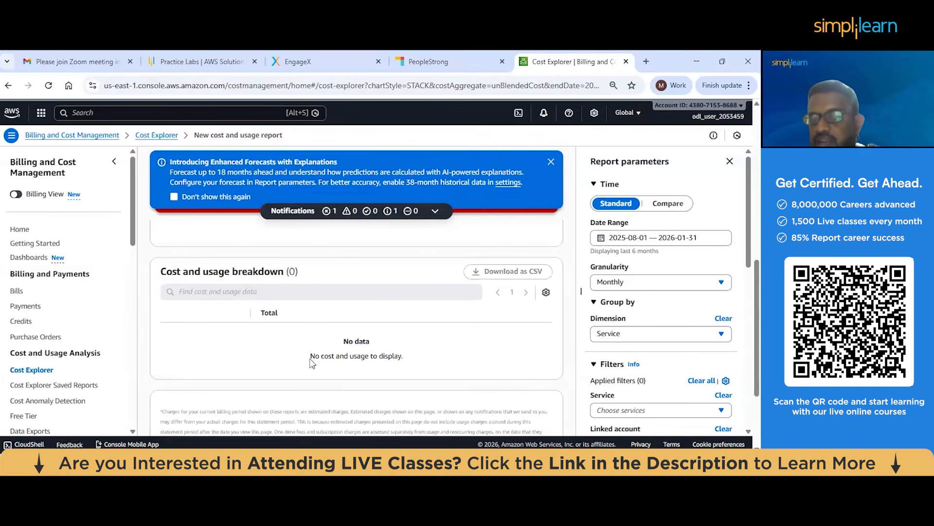
scroll(392, 343, up, 3)
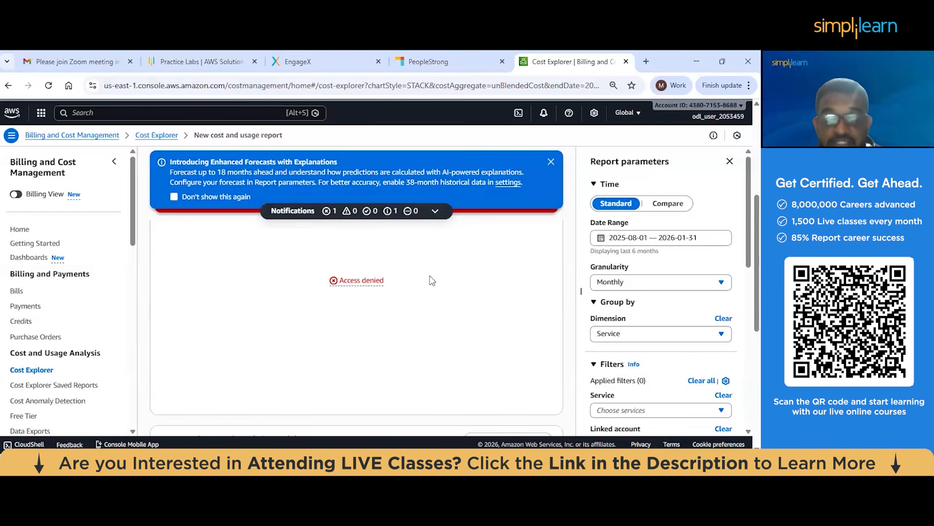
scroll(432, 280, down, 1)
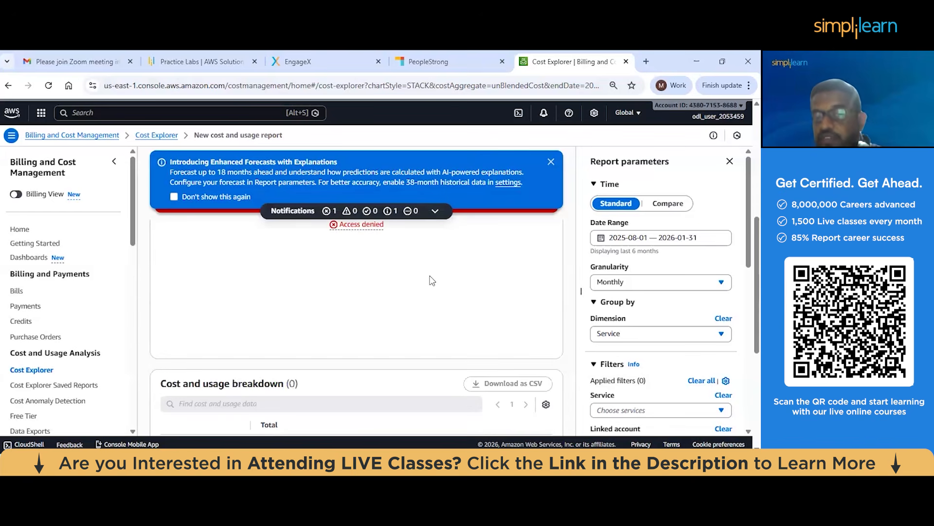
scroll(432, 280, down, 2)
scroll(433, 280, up, 1)
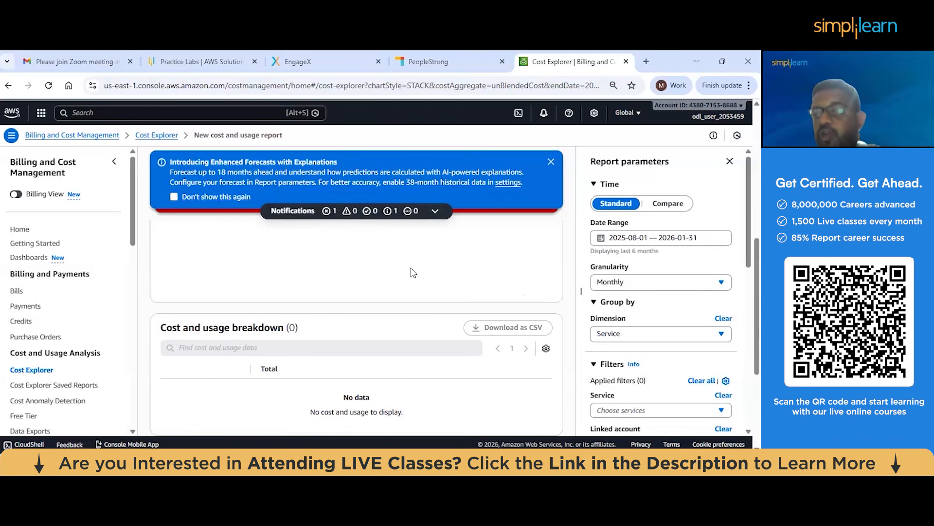
scroll(413, 272, down, 1)
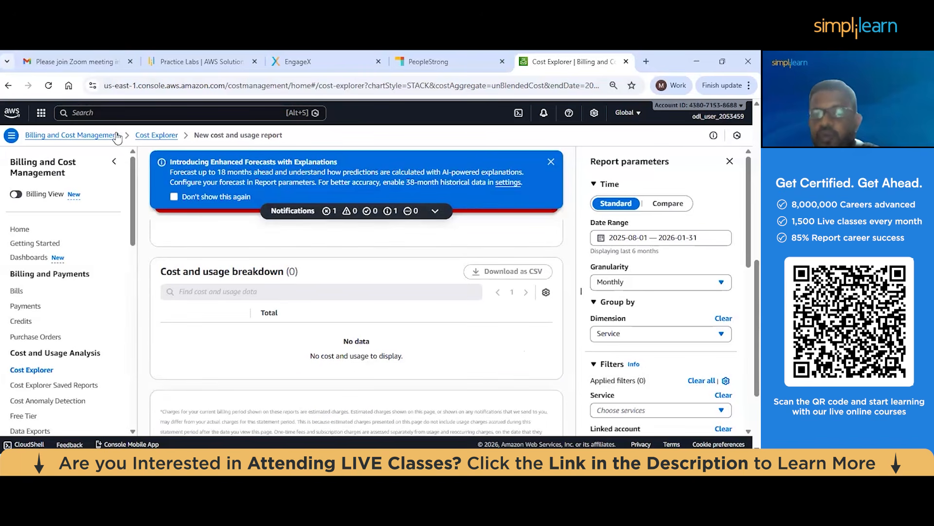
click(13, 114)
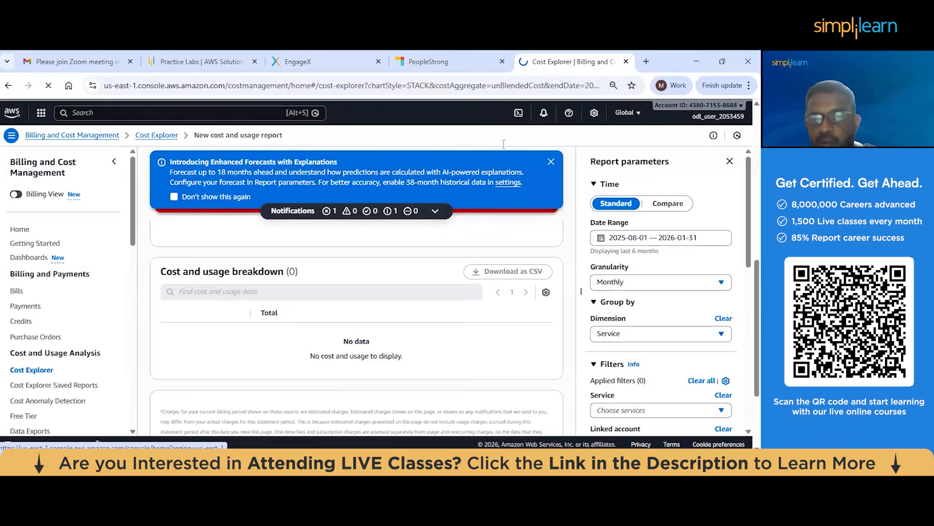
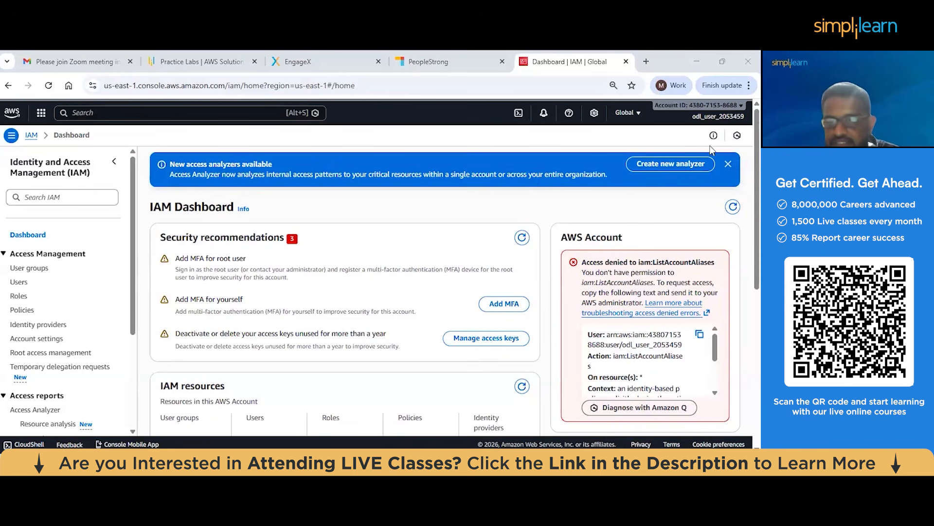
Open the signed-in account's Account page and review its details, contacts and IAM access to billing information
click(725, 117)
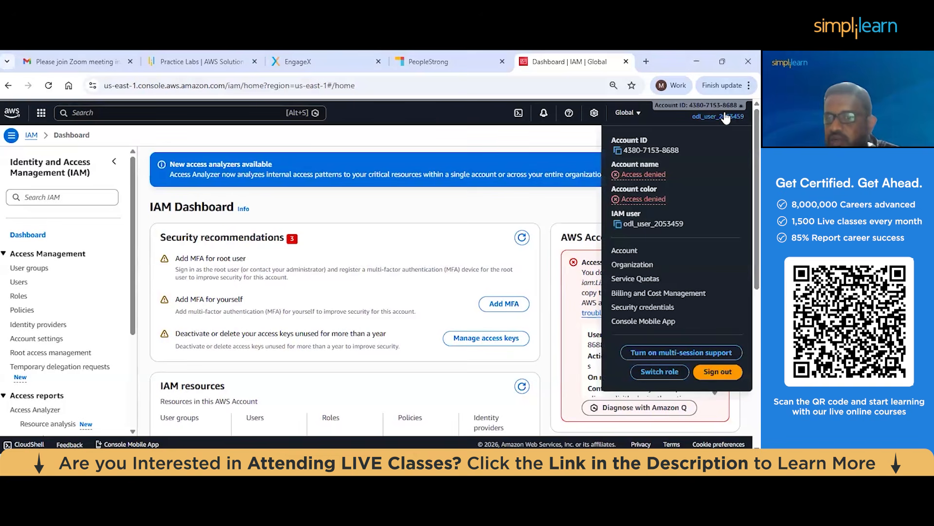
click(624, 250)
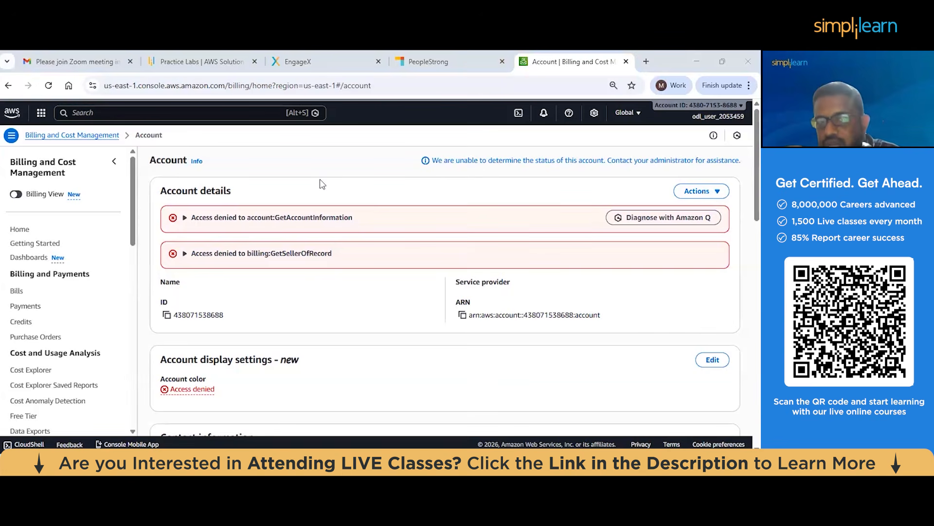
scroll(321, 184, down, 3)
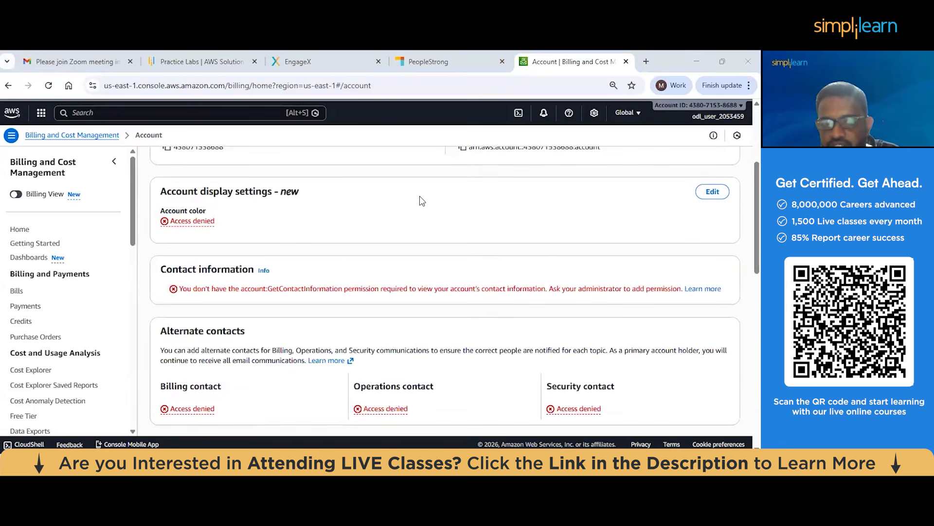
scroll(365, 244, up, 1)
scroll(364, 244, down, 3)
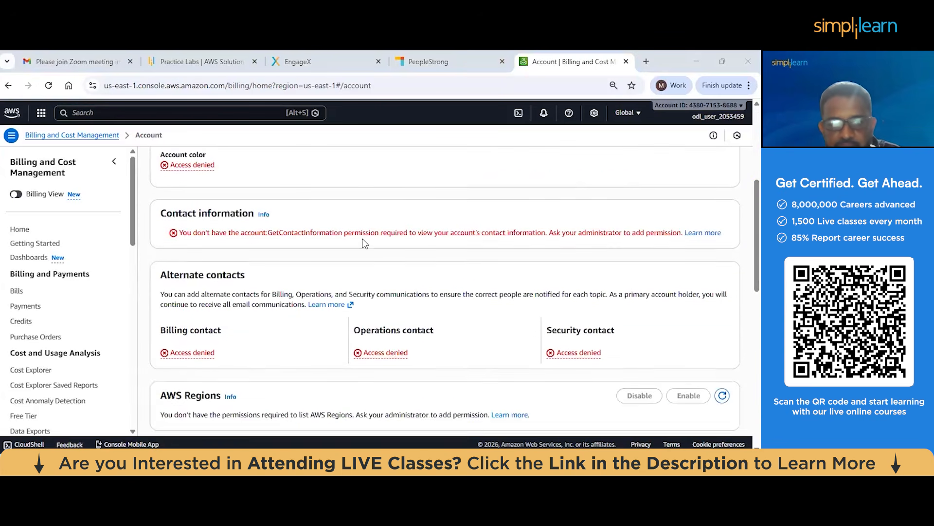
scroll(364, 243, down, 4)
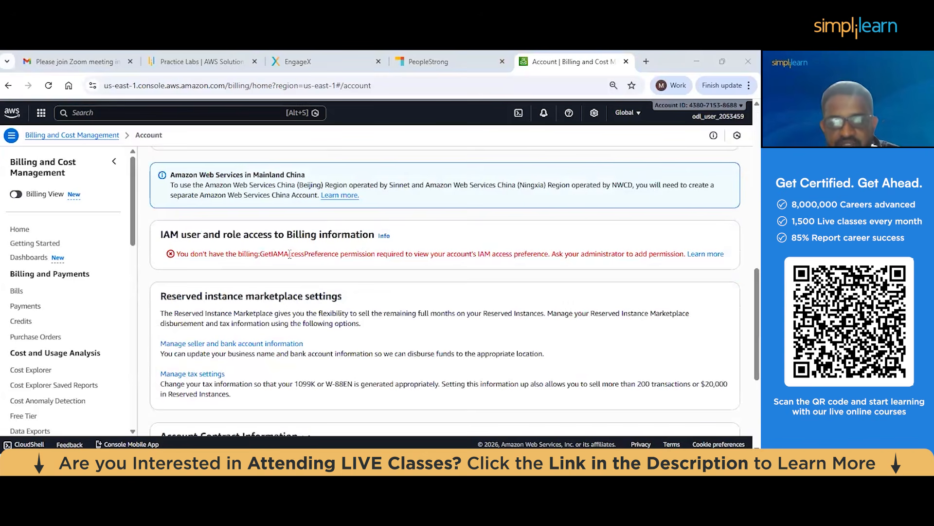
right_click(165, 238)
click(247, 239)
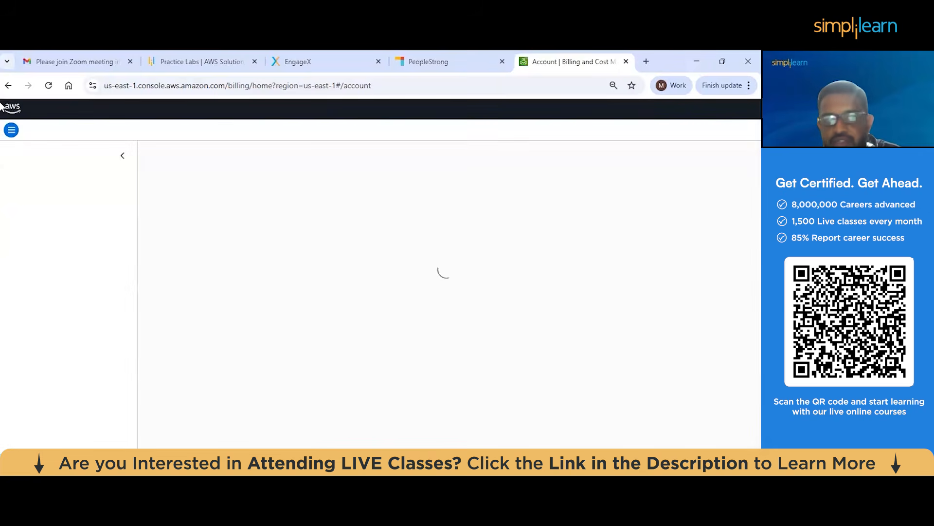
Return to the IAM dashboard, reopen the Account page and examine the IAM user and role access to Billing information section
click(9, 85)
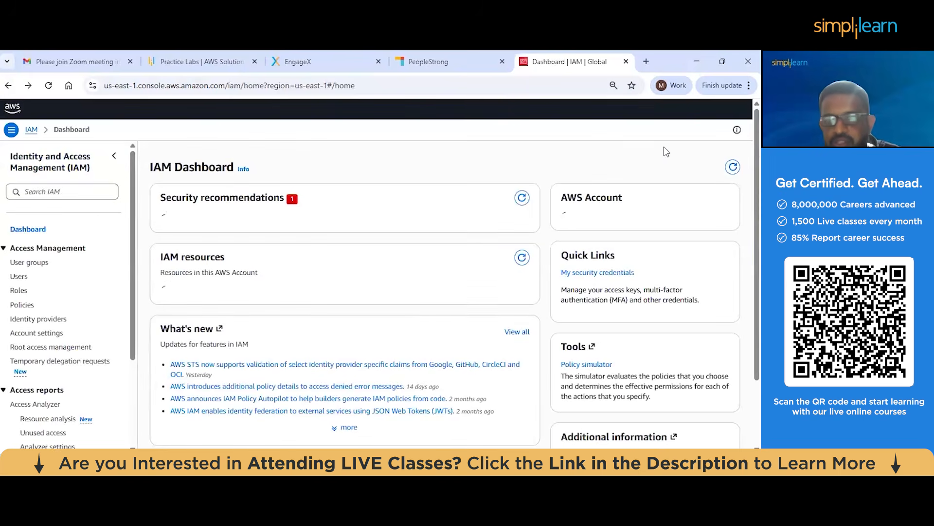
click(682, 121)
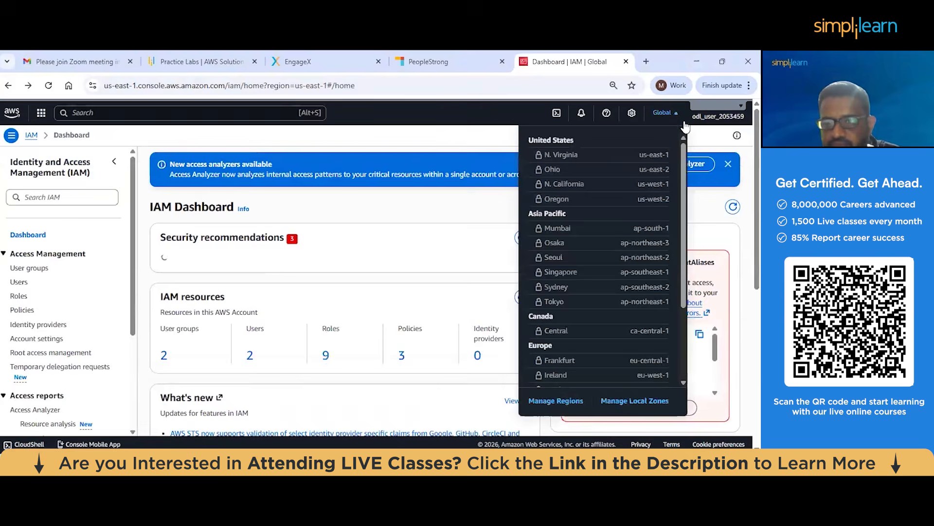
click(416, 126)
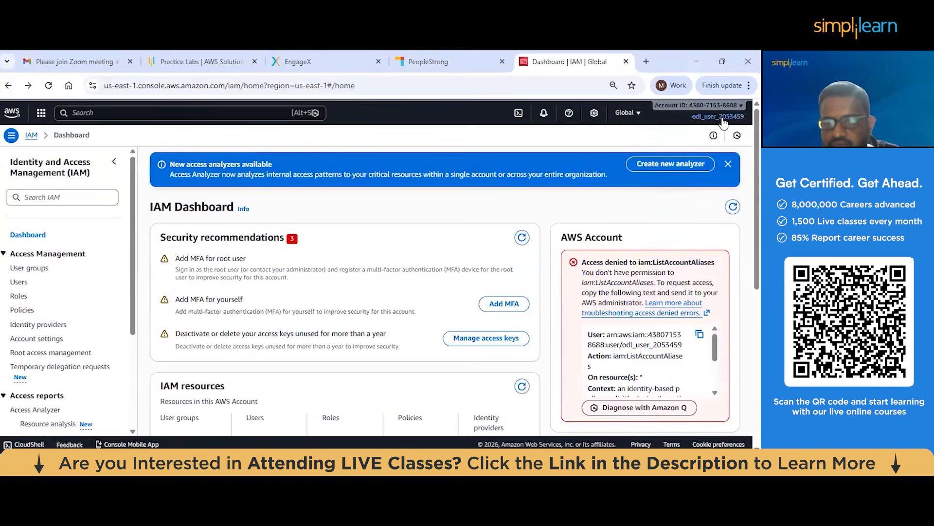
click(724, 120)
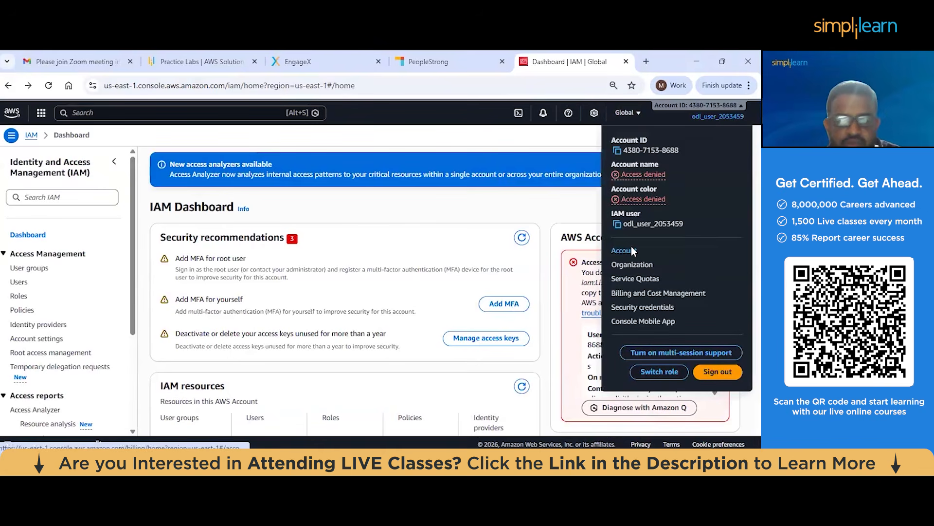
right_click(632, 246)
click(636, 255)
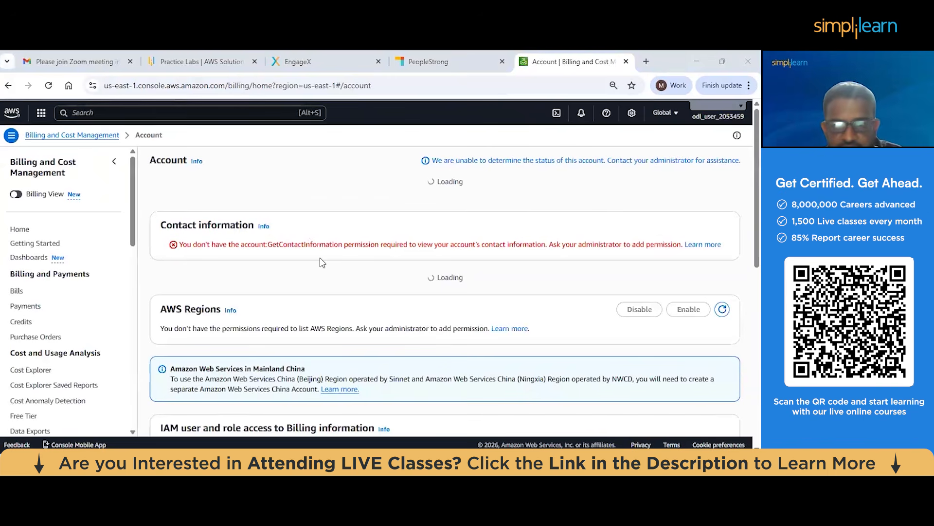
scroll(324, 229, down, 3)
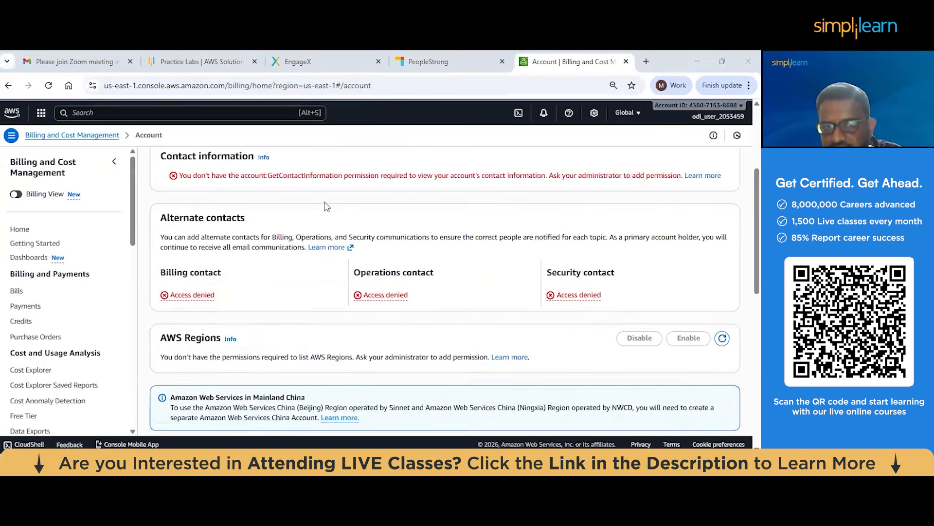
scroll(326, 207, down, 4)
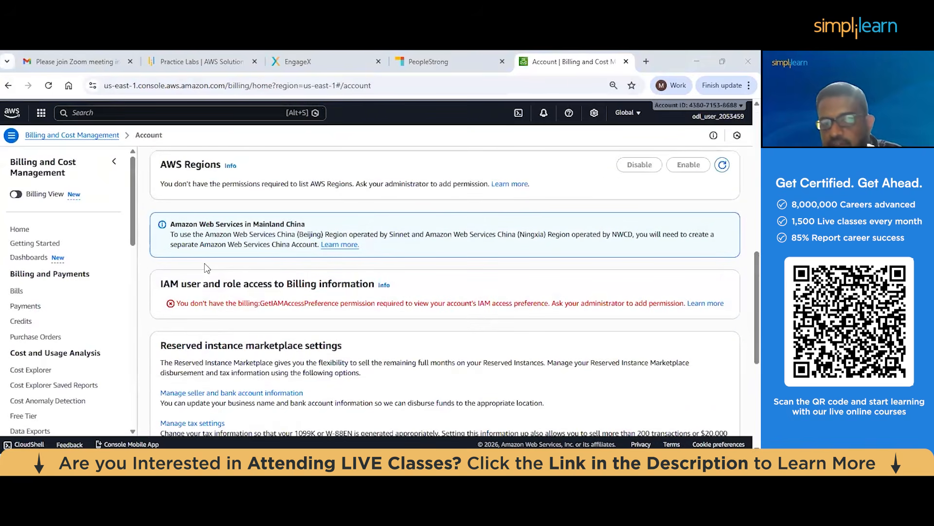
drag(161, 288, 372, 291)
click(489, 285)
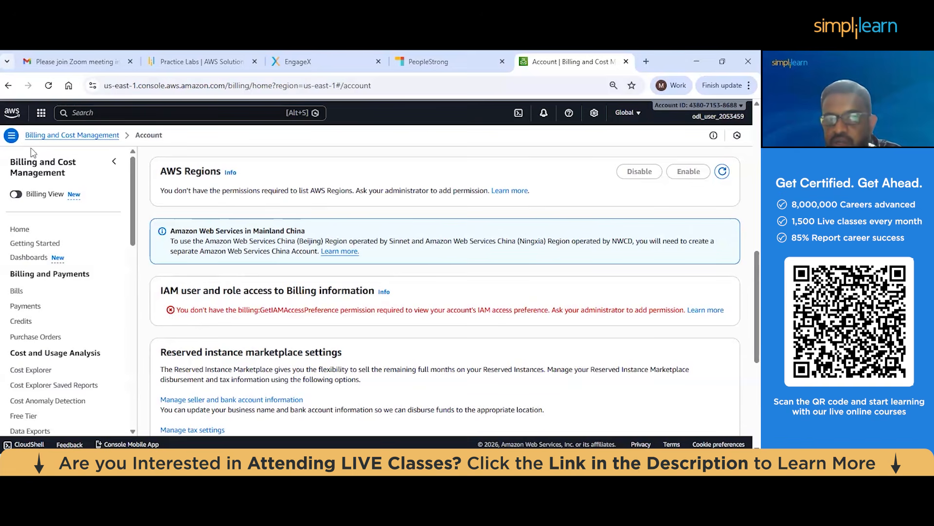
Search for the iam service, open it and view the columns of its users list
click(180, 114)
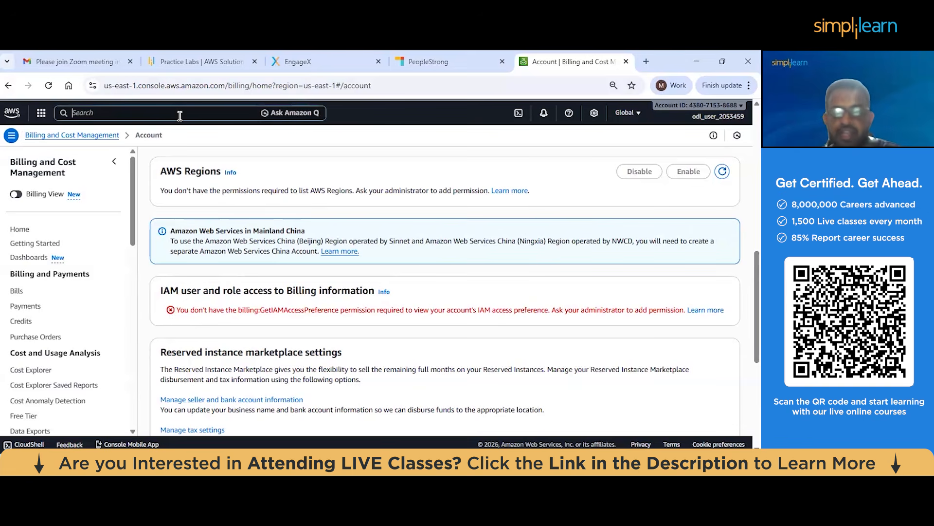
text(iam)
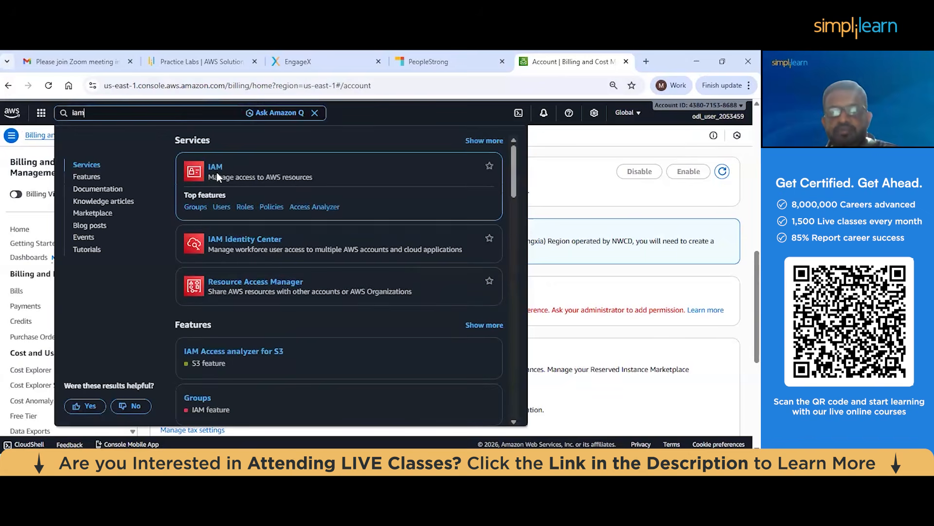
click(215, 167)
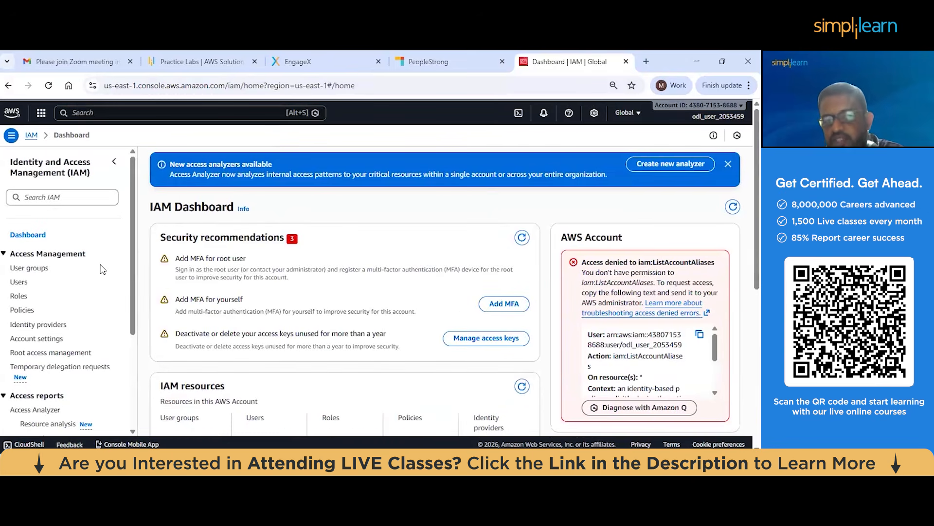
click(20, 282)
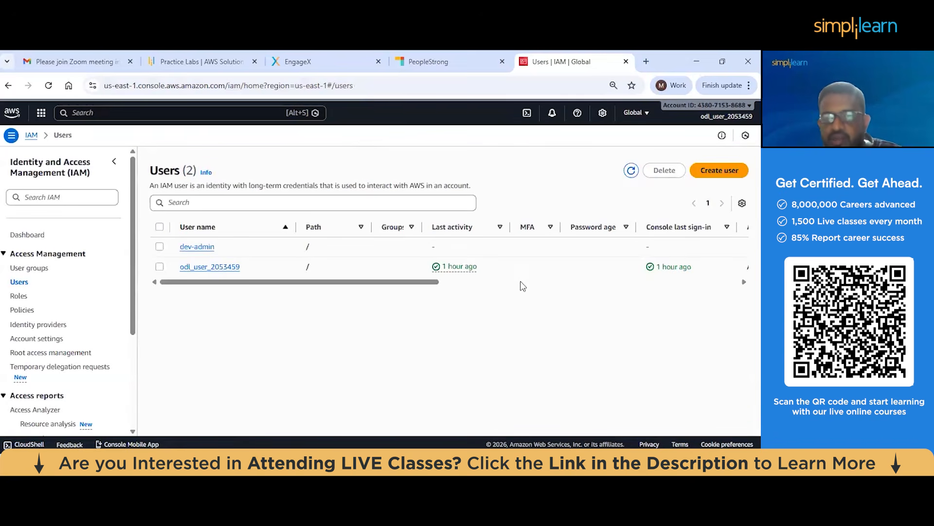
scroll(521, 281, right, 5)
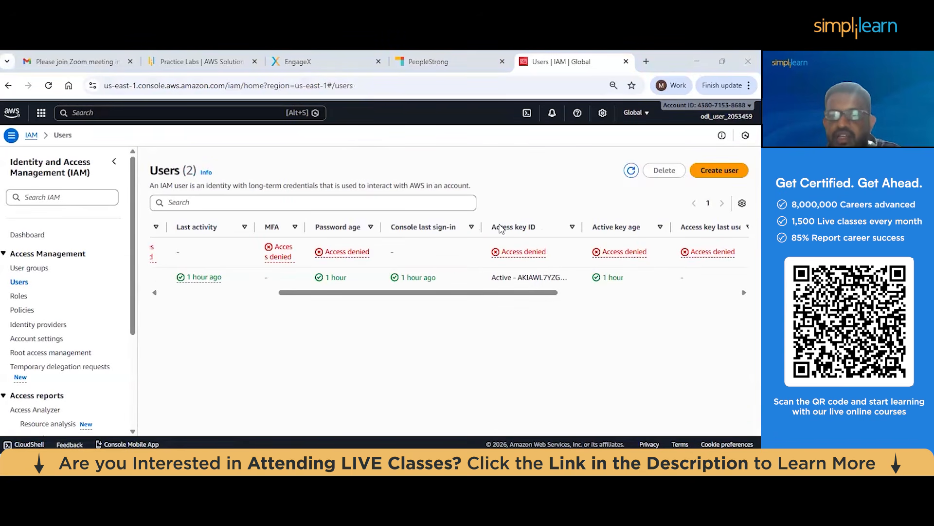
Start creating a new IAM user and enter the person's first name as the user name
click(710, 170)
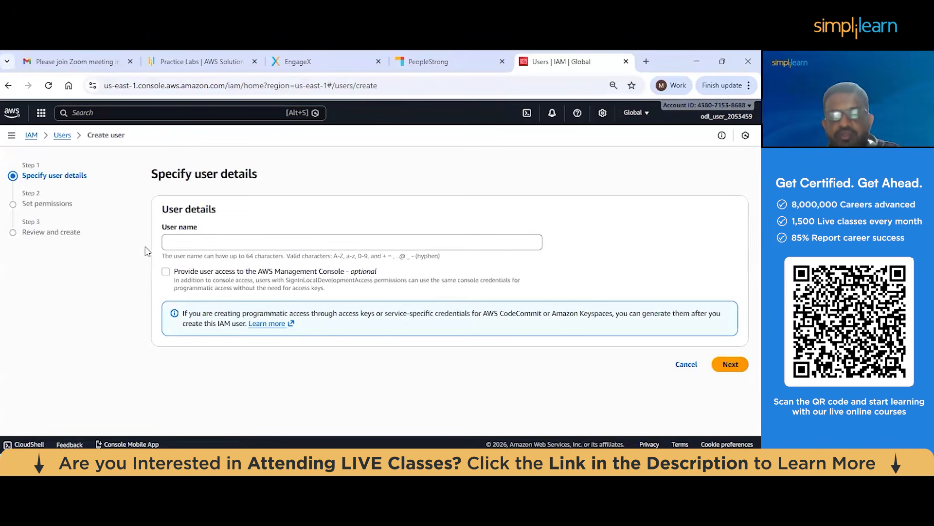
click(198, 246)
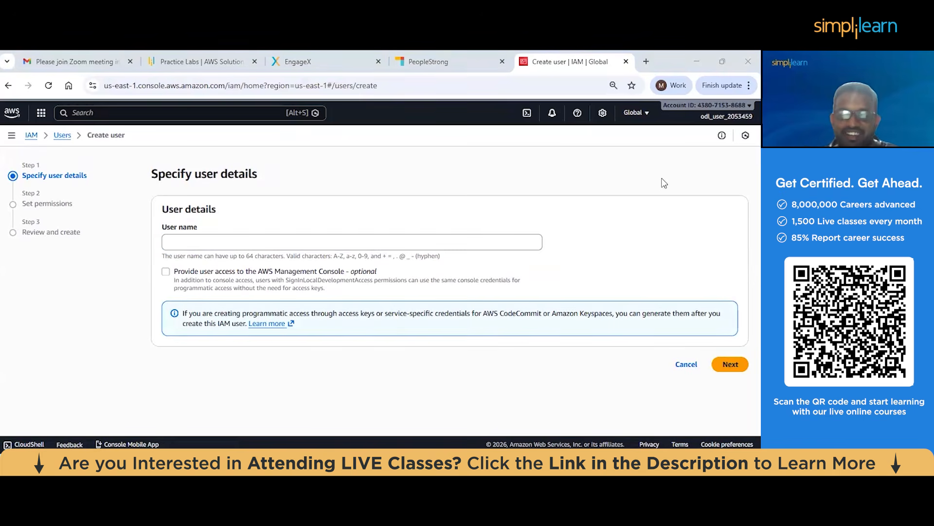
click(346, 238)
text(santosh)
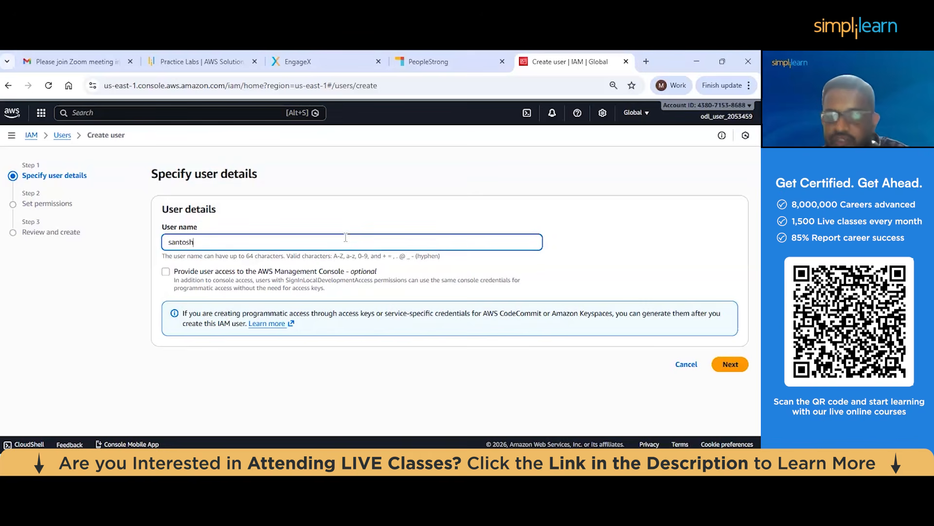
click(664, 165)
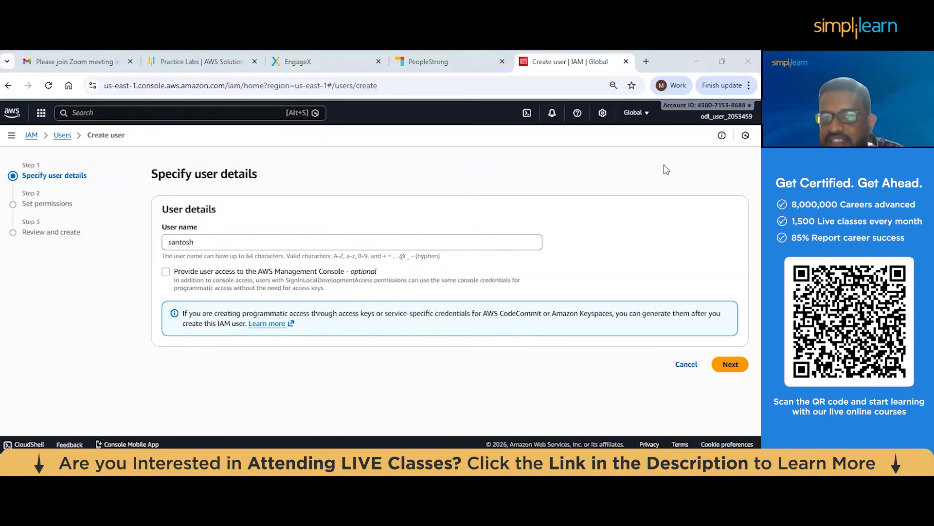
Provide the user access to the AWS Management Console, enter a custom console password and check it by briefly revealing it
click(166, 271)
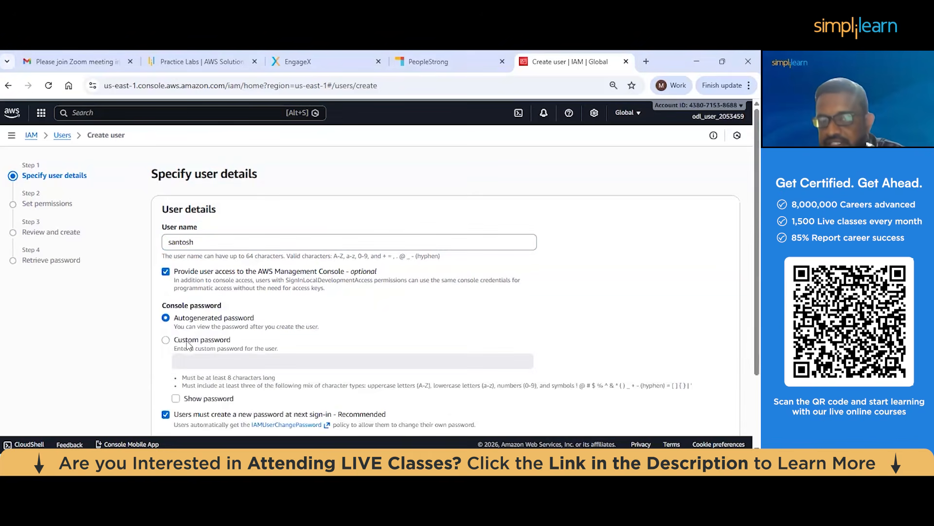
scroll(196, 337, down, 1)
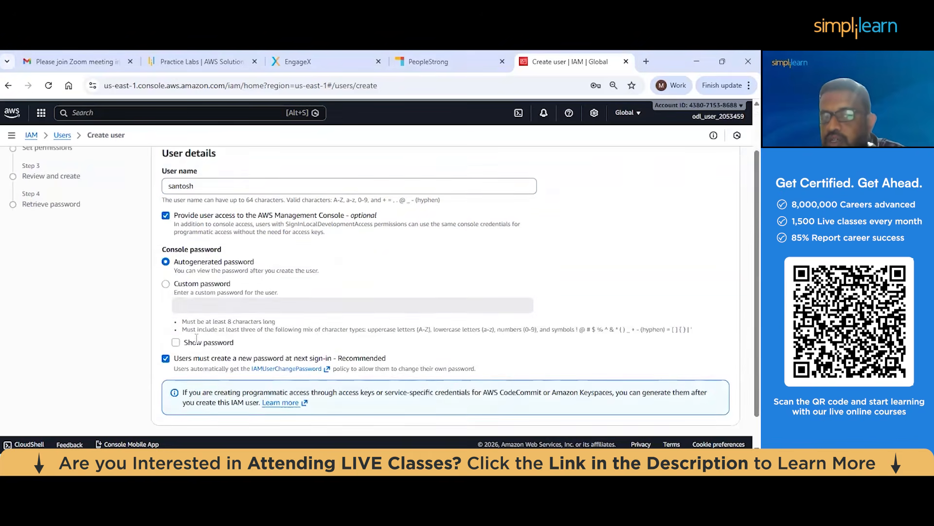
click(178, 292)
click(197, 305)
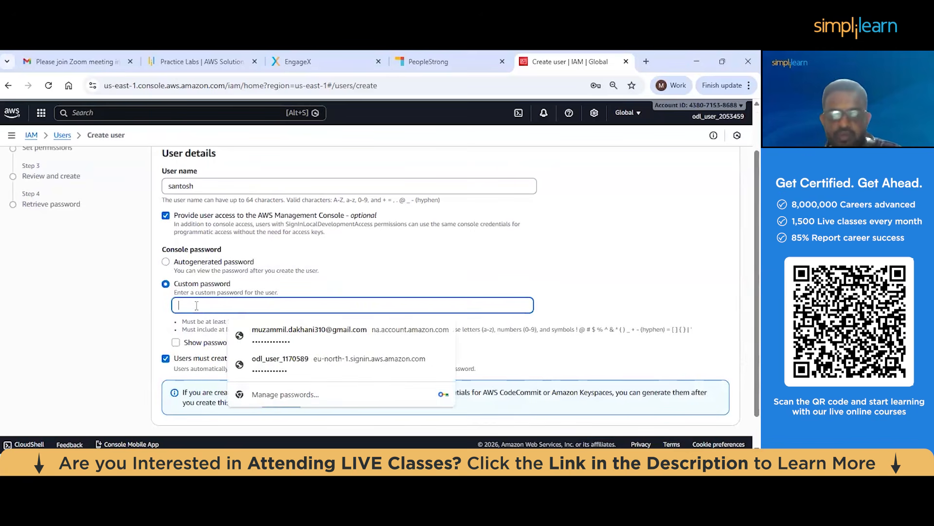
text(A••••••)
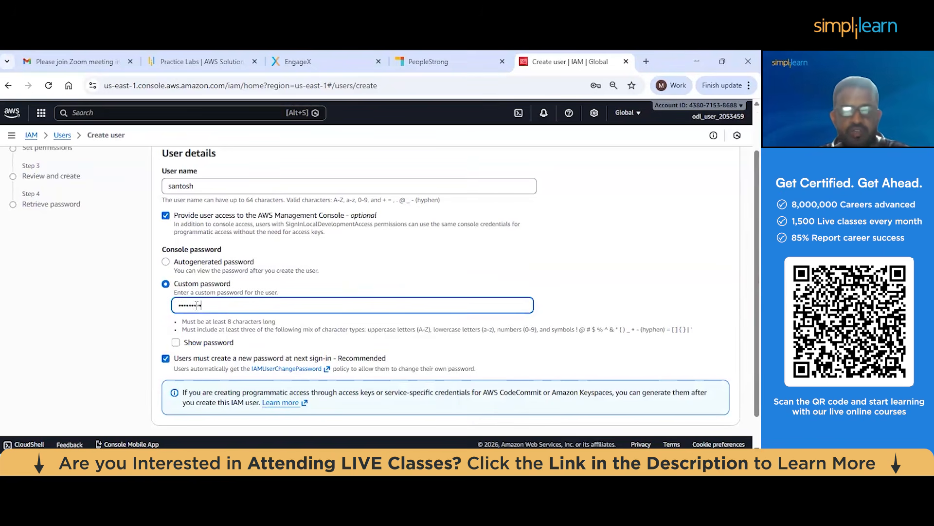
click(191, 350)
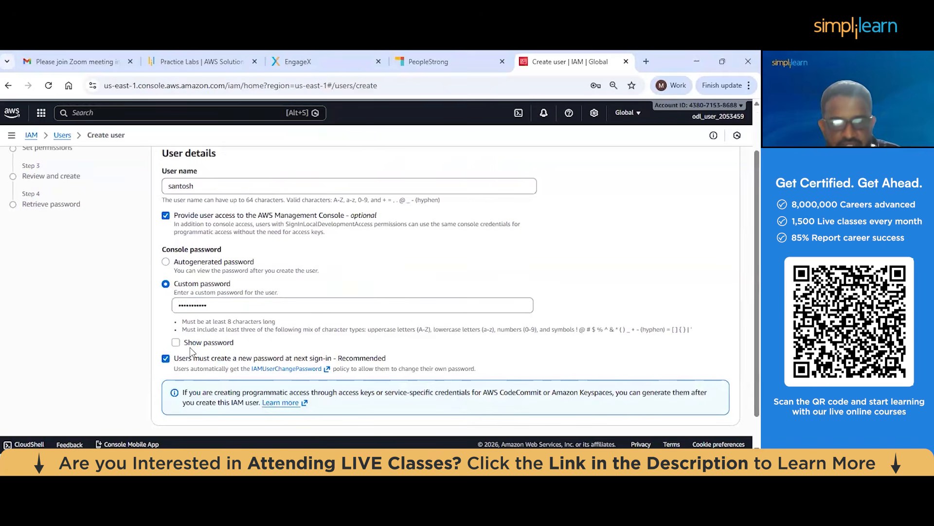
click(175, 342)
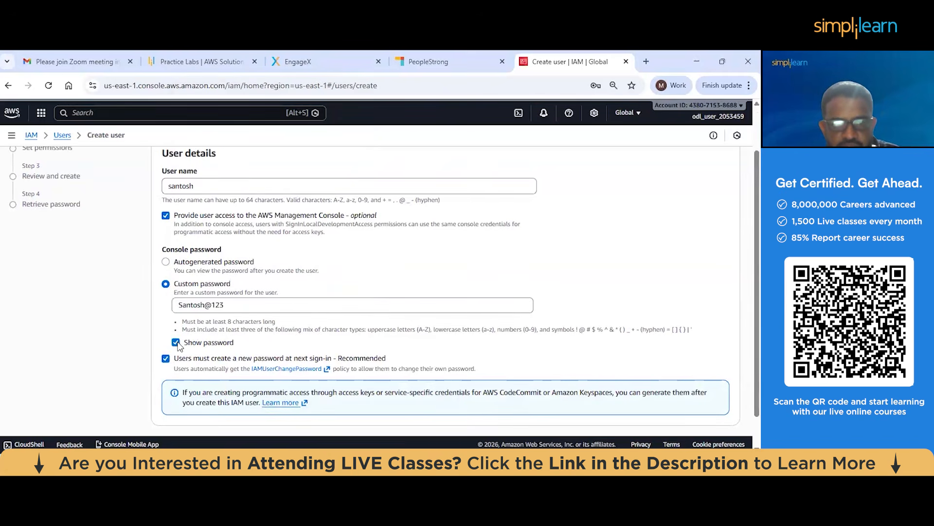
click(175, 342)
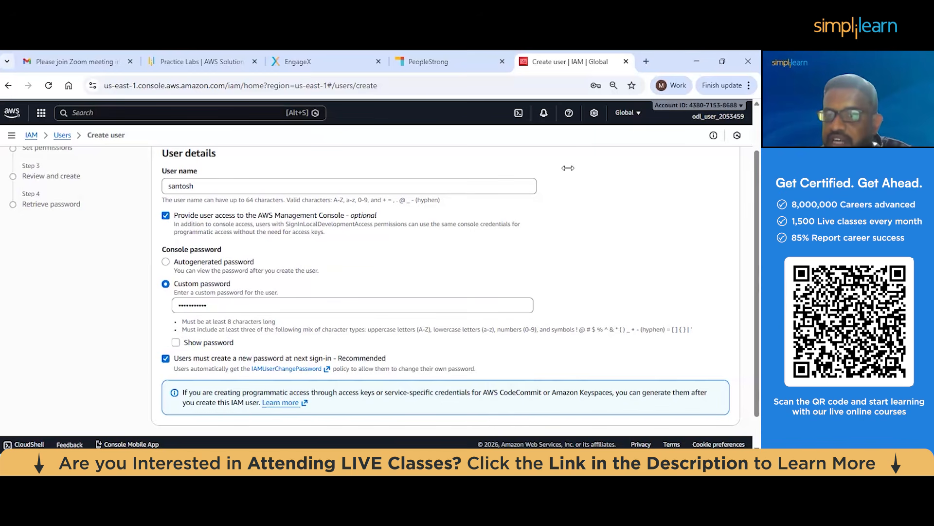
Remove the requirement to create a new password at next sign-in and continue to the permissions stage, dismissing the browser's password warning
click(167, 360)
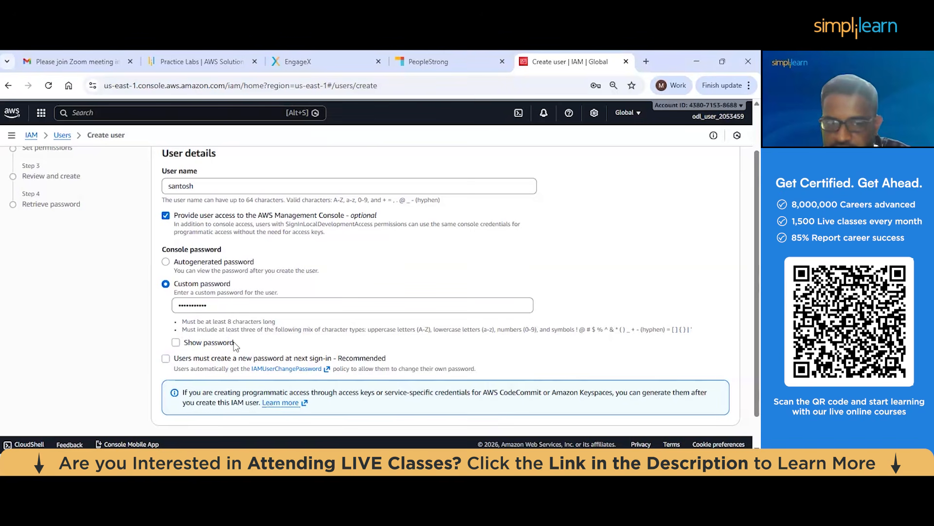
scroll(232, 342, down, 1)
click(722, 408)
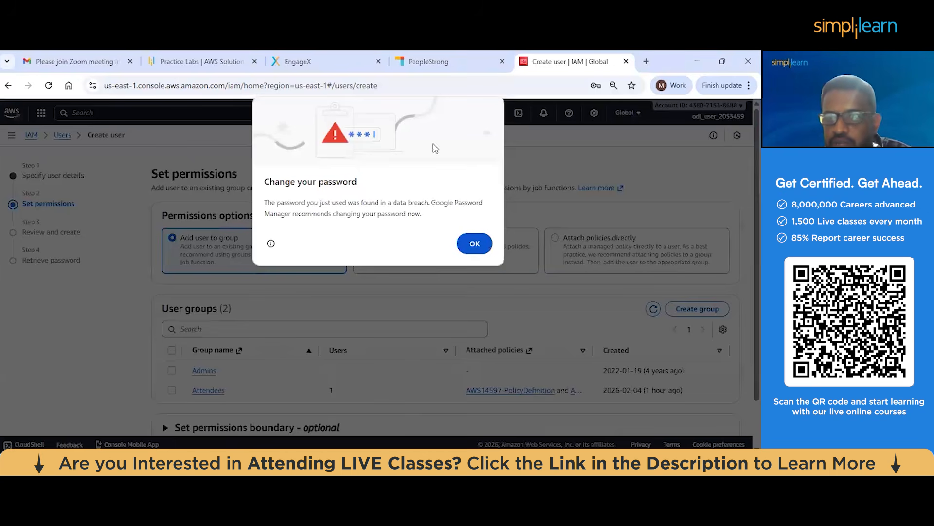
key(Escape)
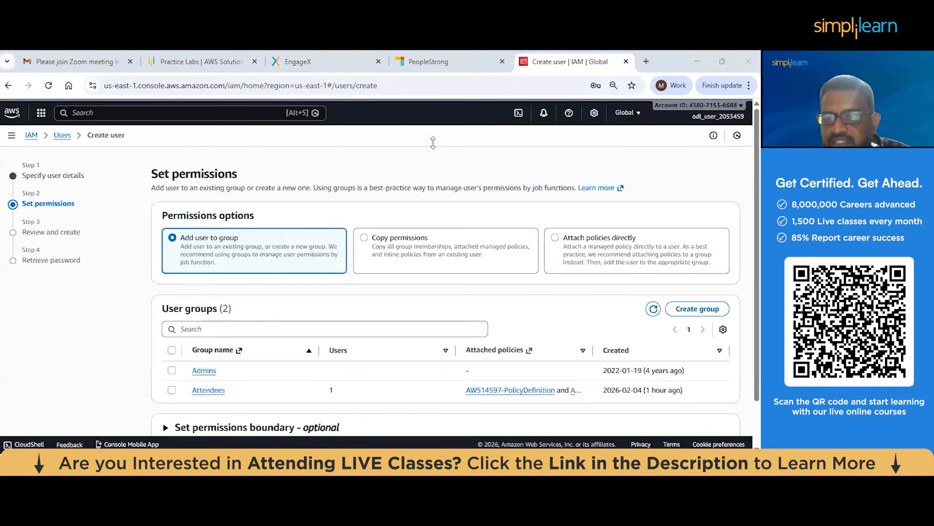
Choose to attach policies directly, search the permissions policies for bill and select the Billing job-function policy
click(575, 244)
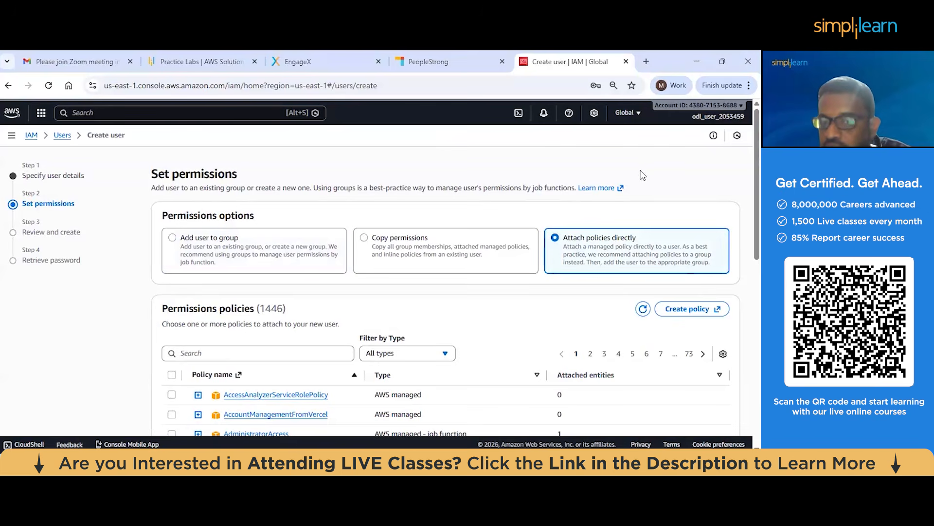
scroll(320, 269, down, 1)
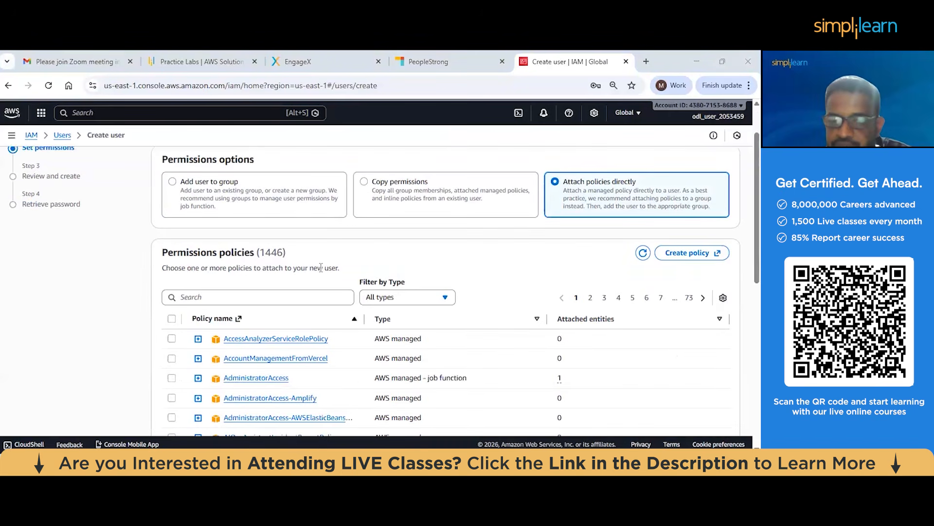
scroll(321, 268, down, 1)
click(351, 238)
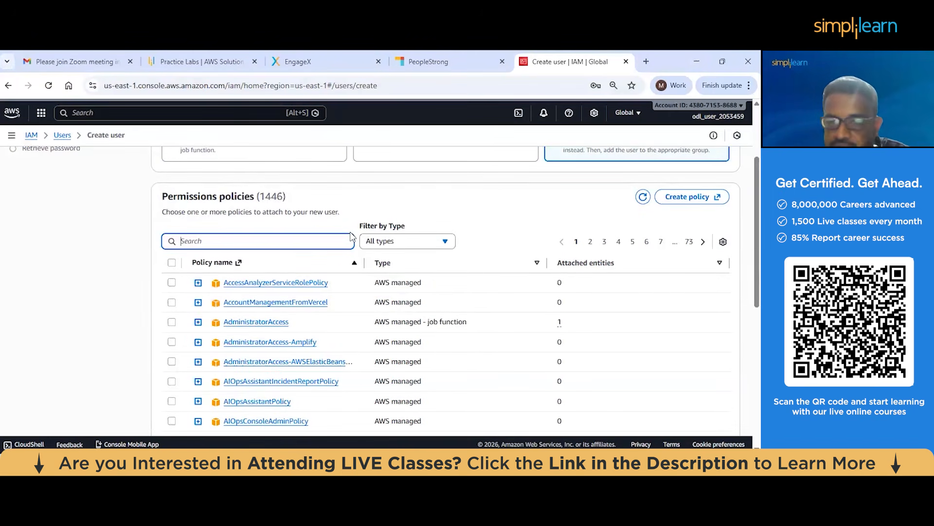
text(bill)
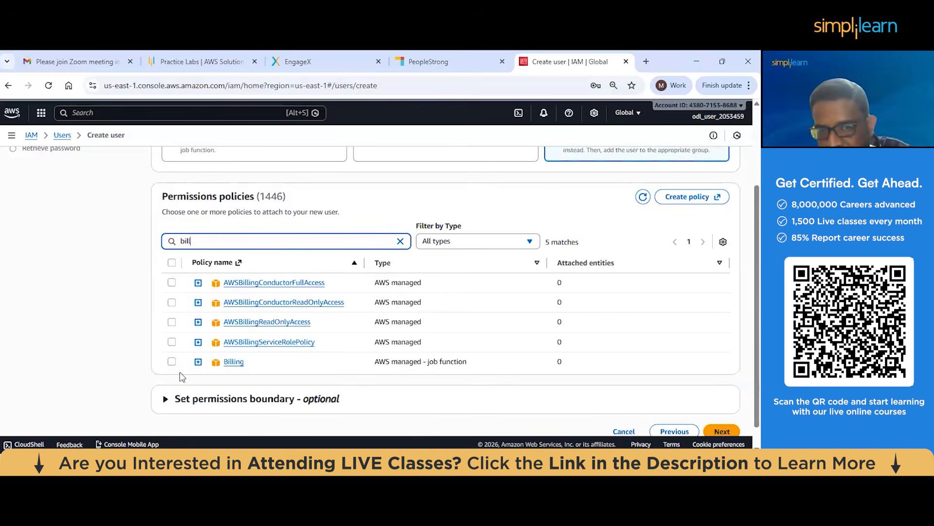
click(172, 365)
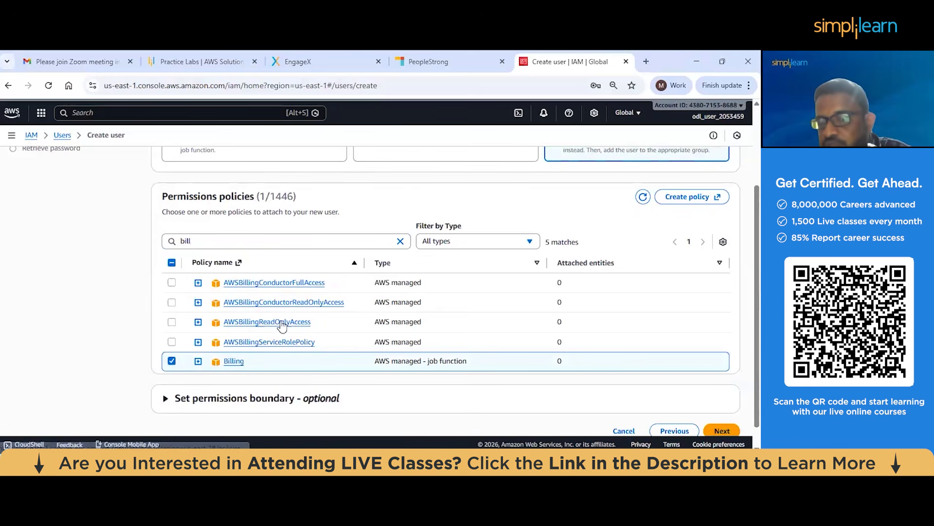
Continue to the review stage, check the user details and permissions summary, and create the user
scroll(282, 324, down, 1)
scroll(439, 343, up, 2)
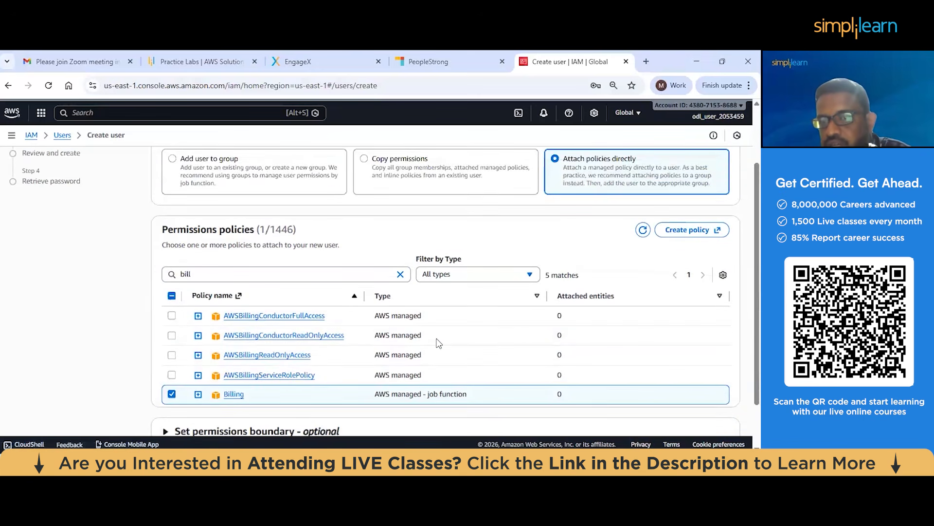
scroll(738, 414, down, 2)
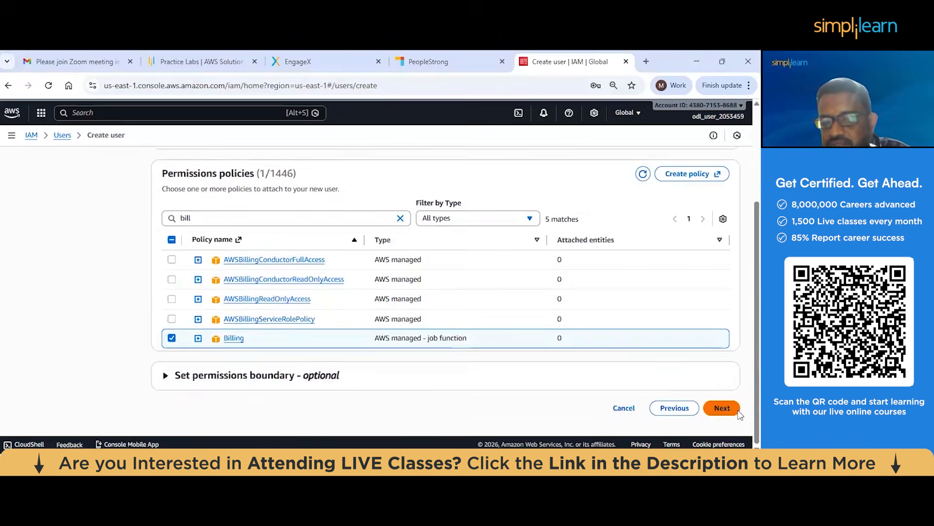
click(737, 411)
scroll(221, 235, down, 2)
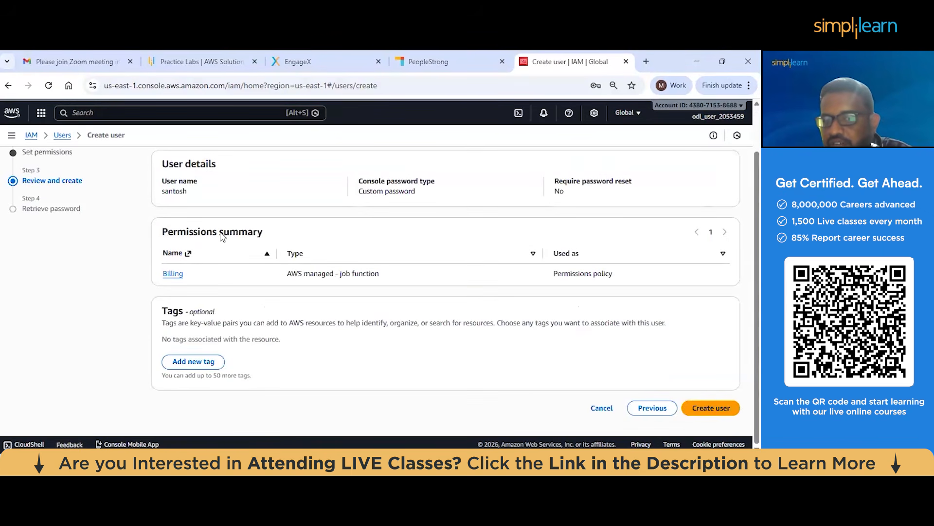
click(710, 409)
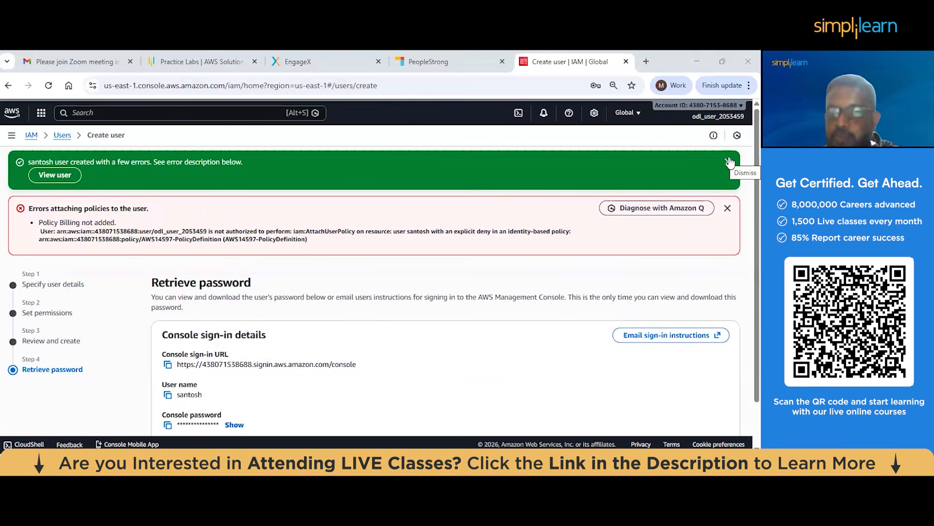
Copy the new user's console sign-in URL and open it in a separate Microsoft Edge window
scroll(255, 232, down, 1)
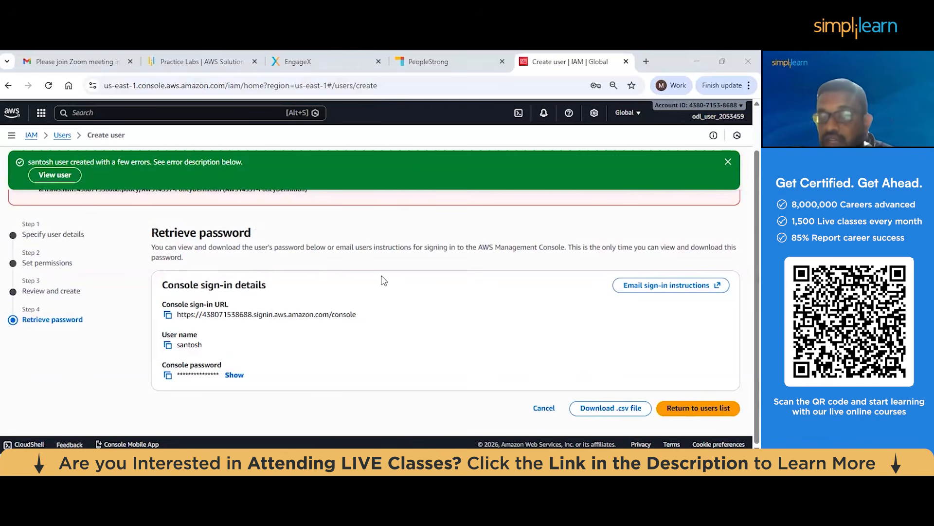
click(168, 315)
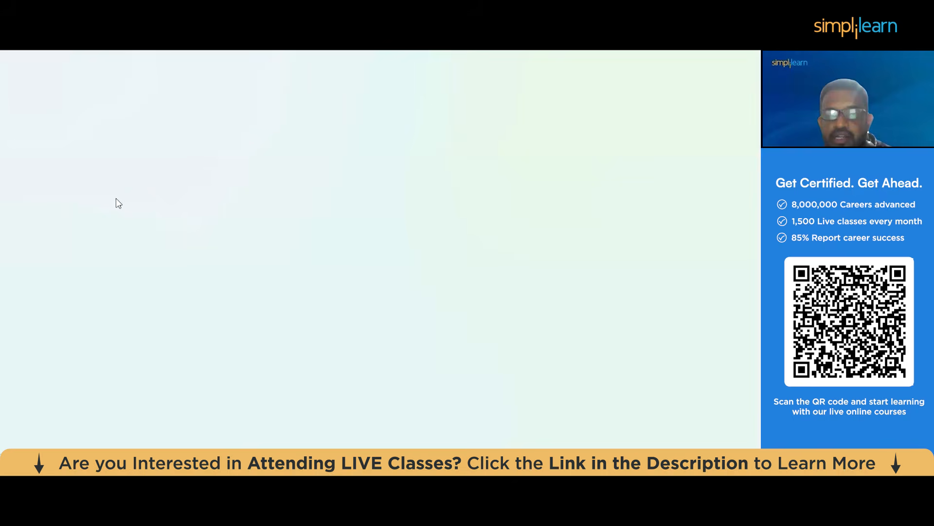
key(alt+Tab)
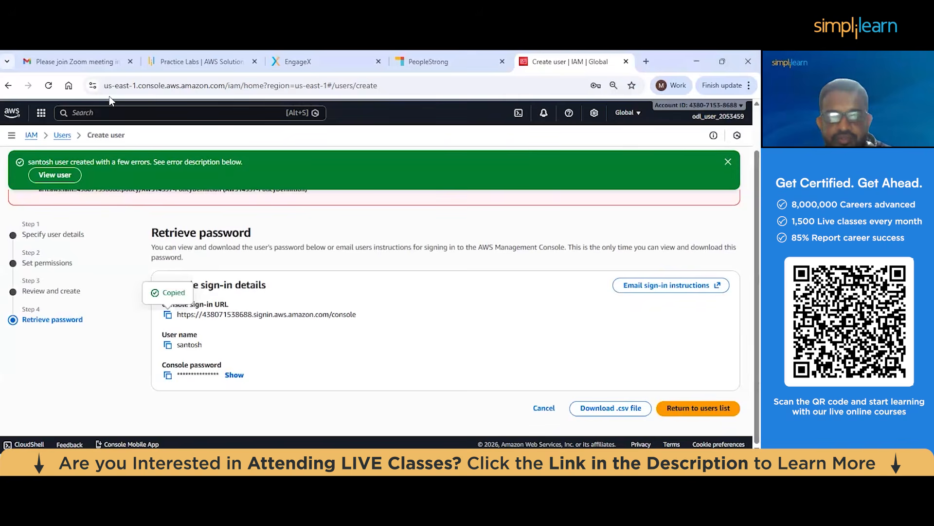
key(alt+Tab)
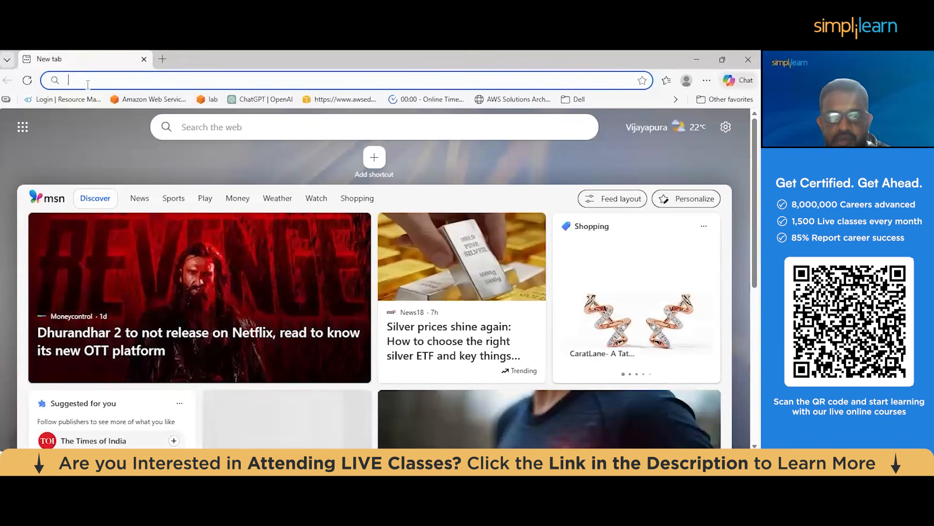
key(ctrl+v)
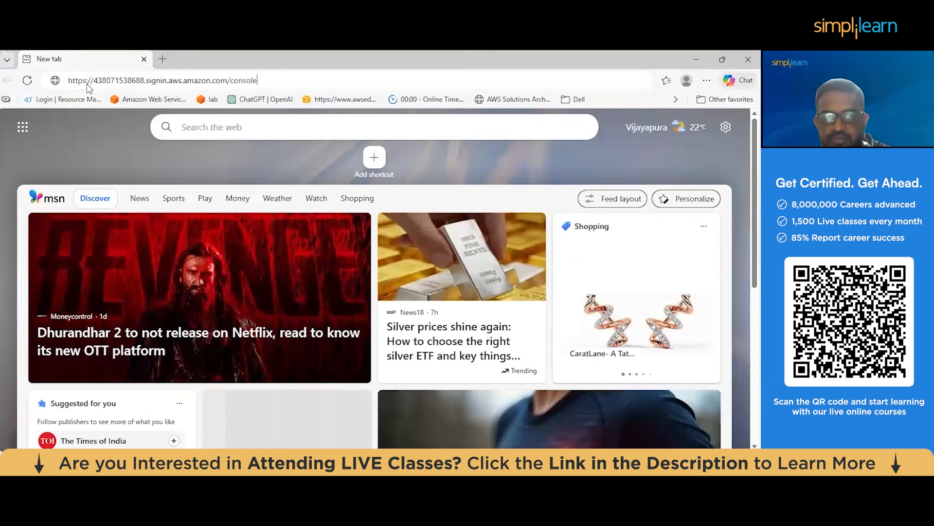
key(Return)
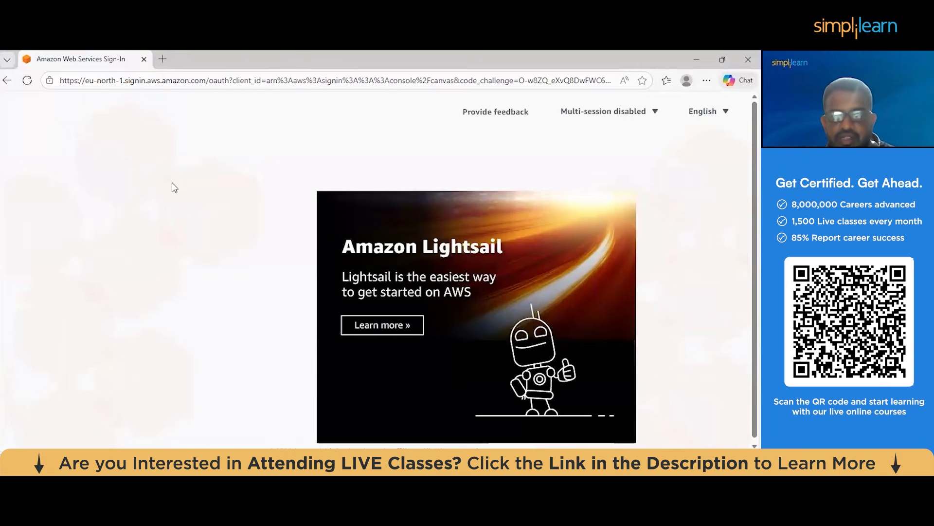
Switch back to the Chrome window, download the new user's credentials as a .csv file and view it in WPS Office
key(alt+Tab)
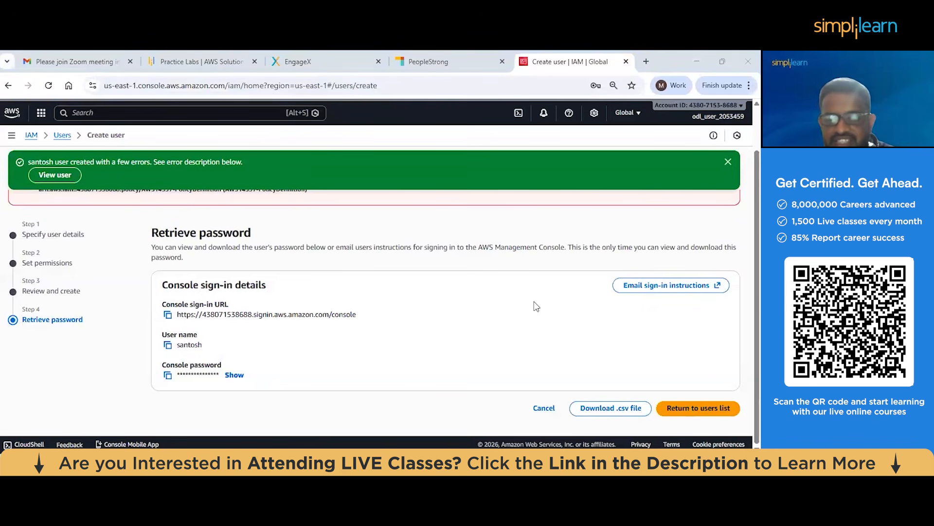
click(608, 408)
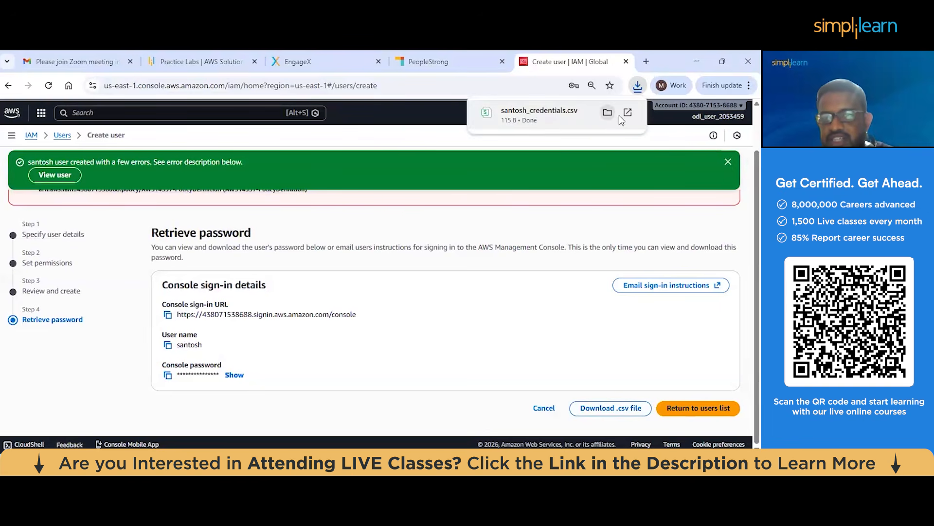
click(564, 120)
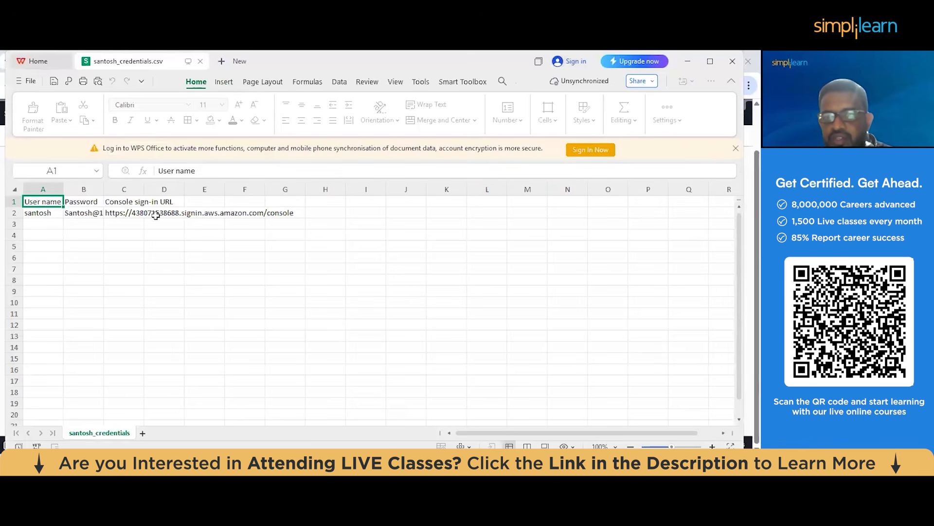
click(688, 62)
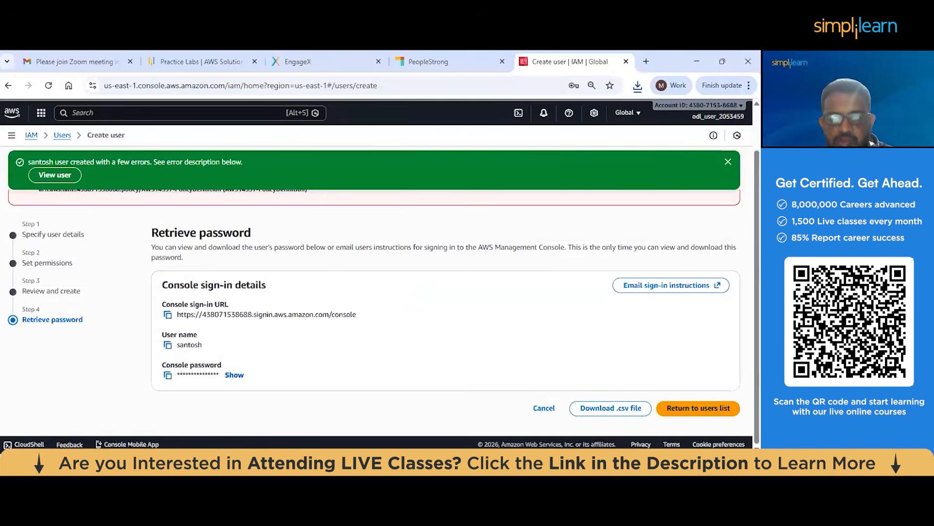
In the Edge window, enter the IAM username and account password, check the password by briefly revealing it, and sign in
click(311, 466)
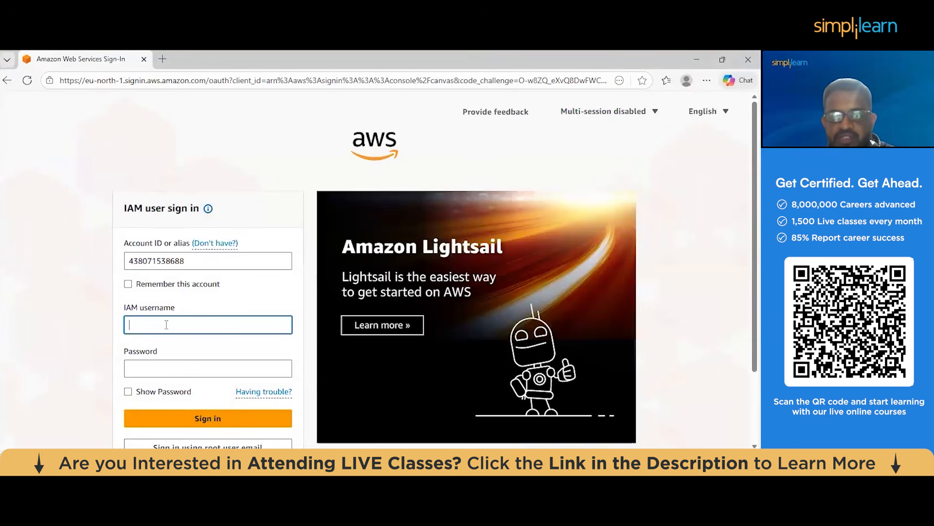
text(santosh)
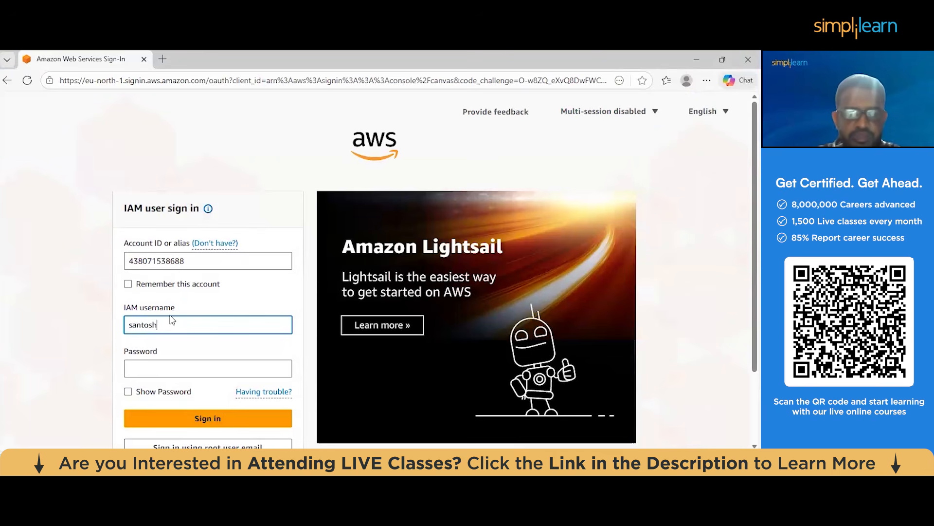
click(159, 369)
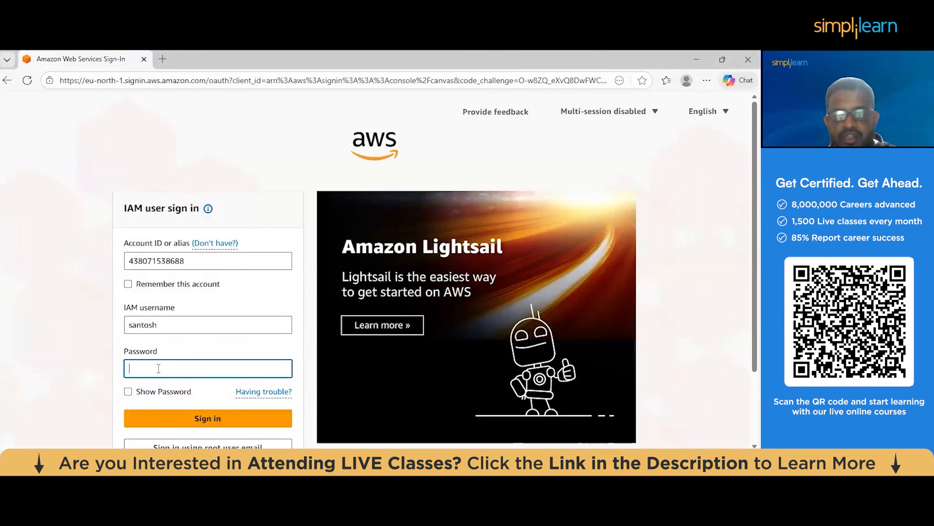
text(••••••)
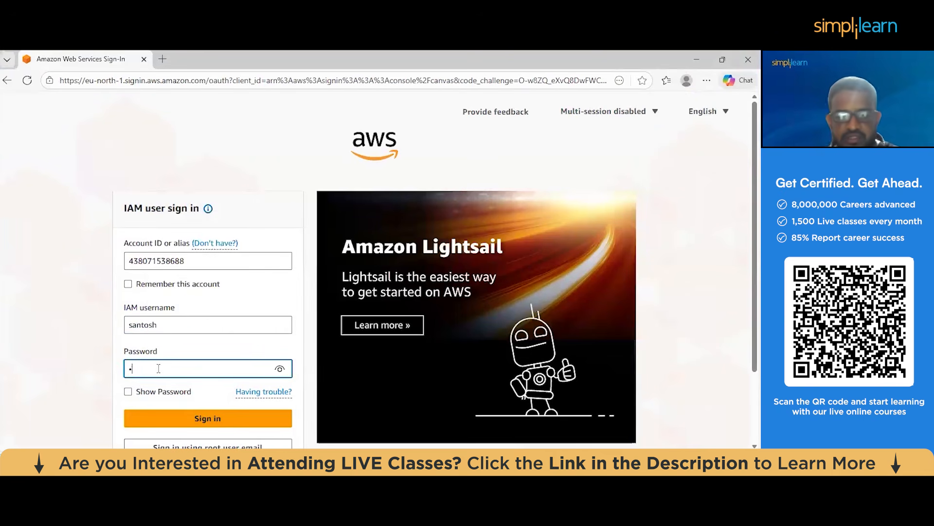
text(•••••)
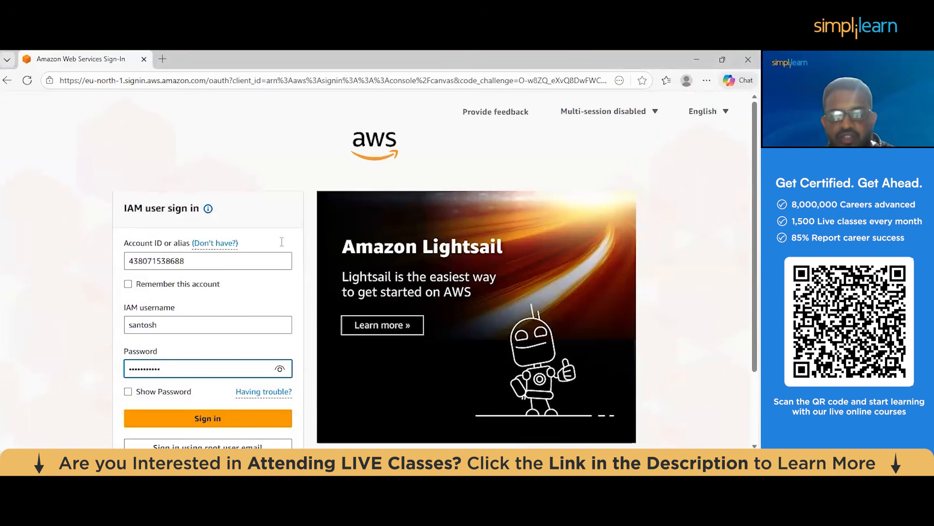
scroll(283, 263, down, 1)
click(280, 314)
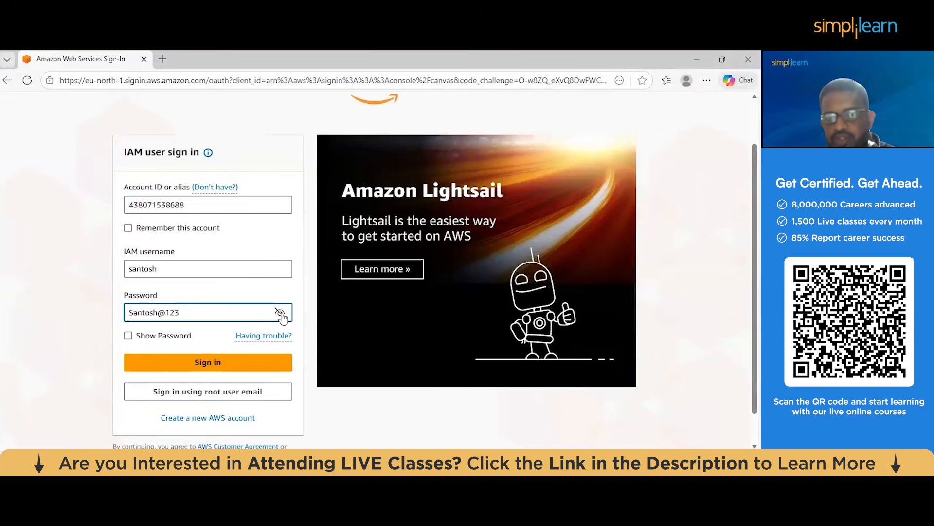
click(281, 314)
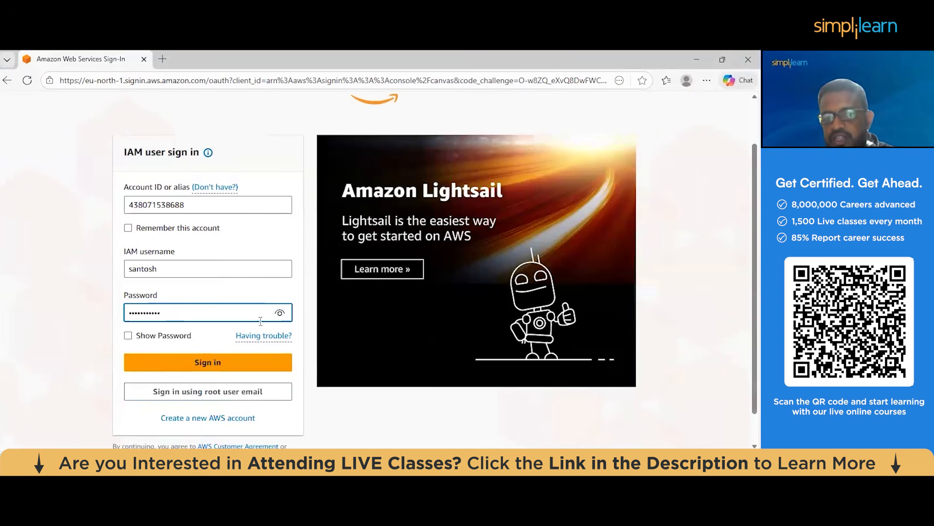
click(220, 370)
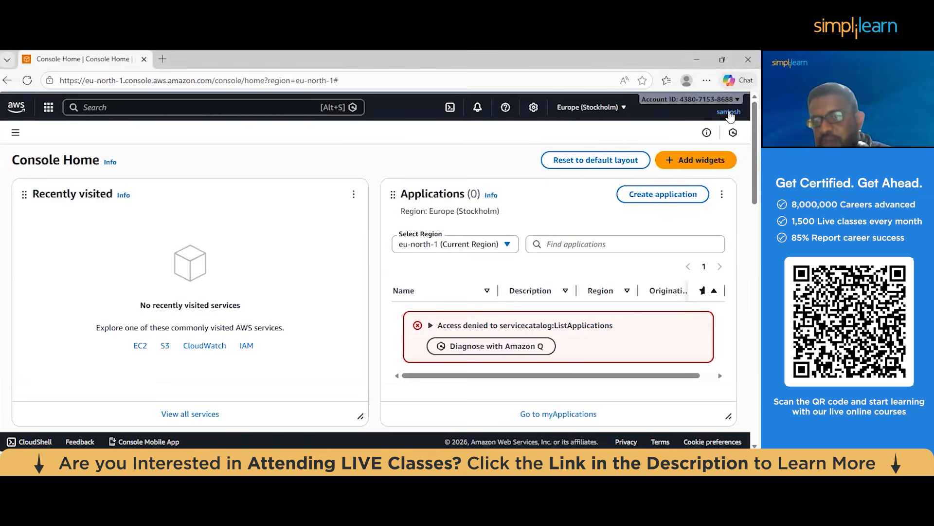
Show the signed-in IAM user's account details and try to open Billing and Cost Management from there
click(730, 113)
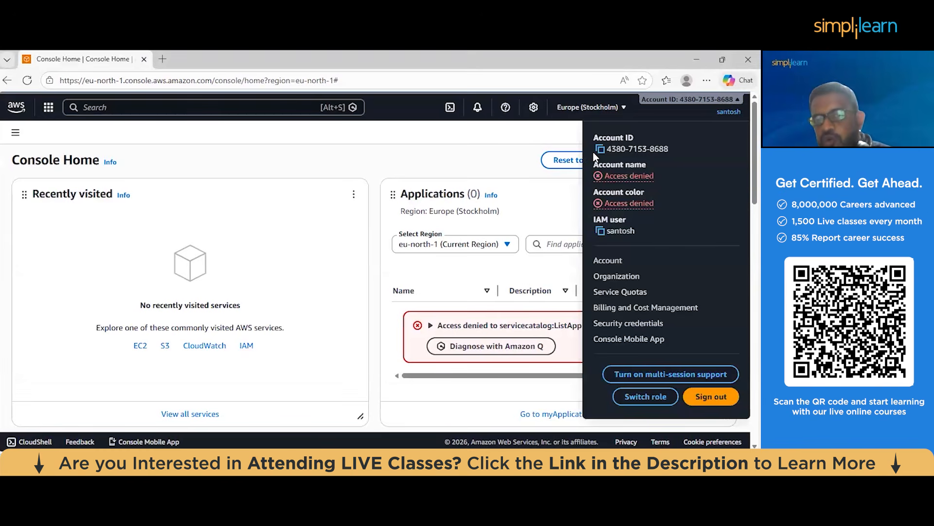
right_click(618, 310)
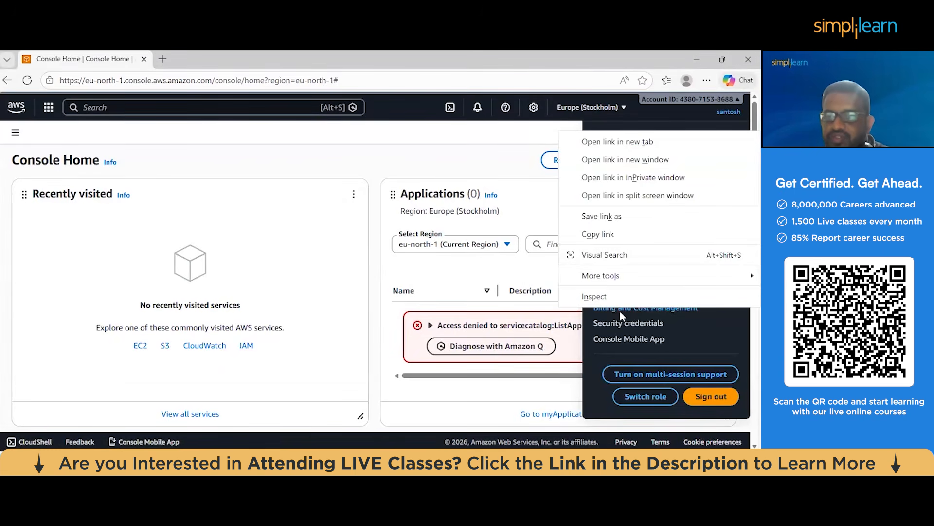
click(620, 315)
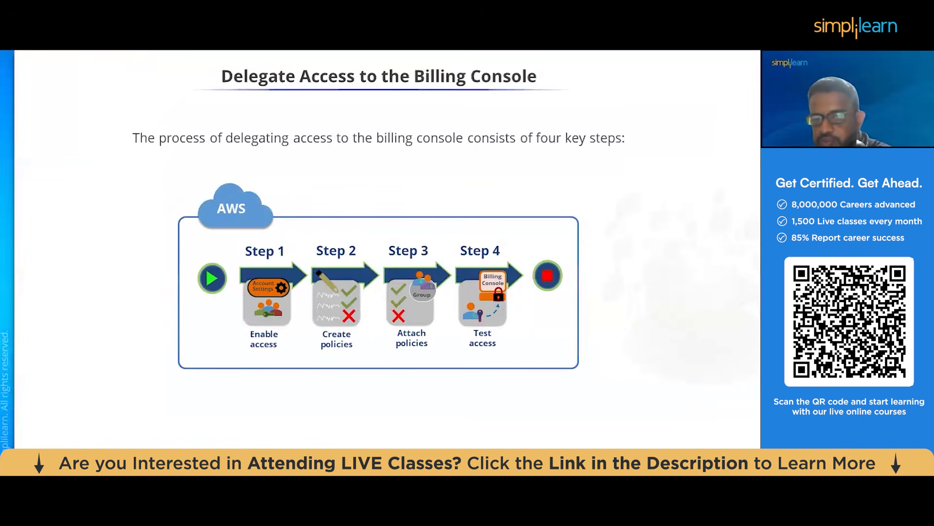
click(528, 166)
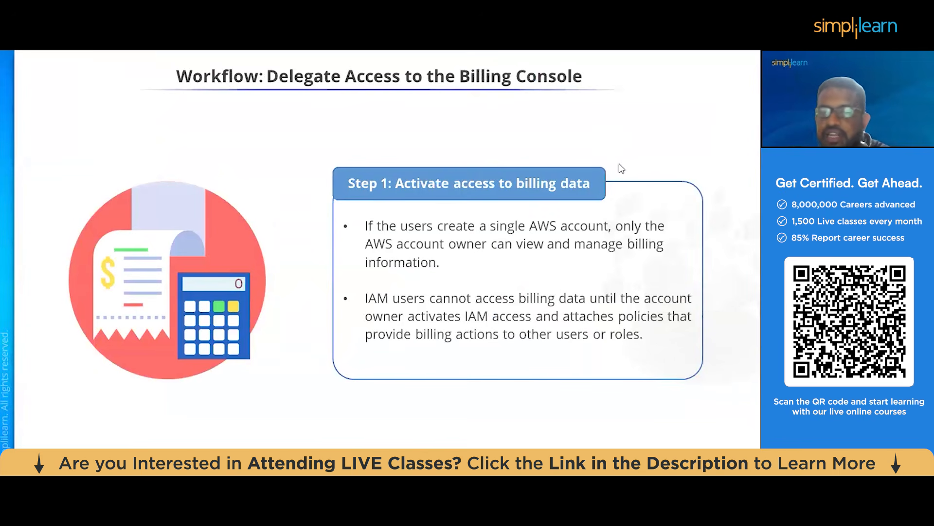
click(602, 192)
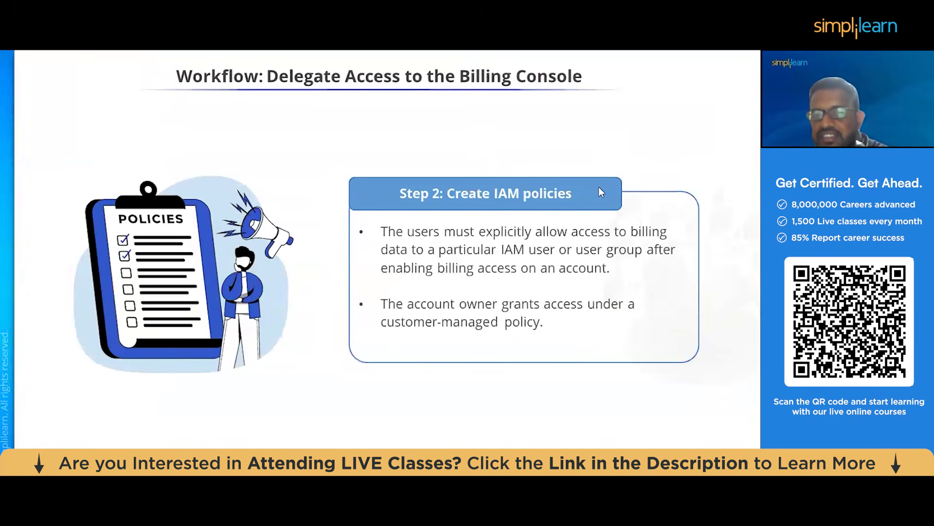
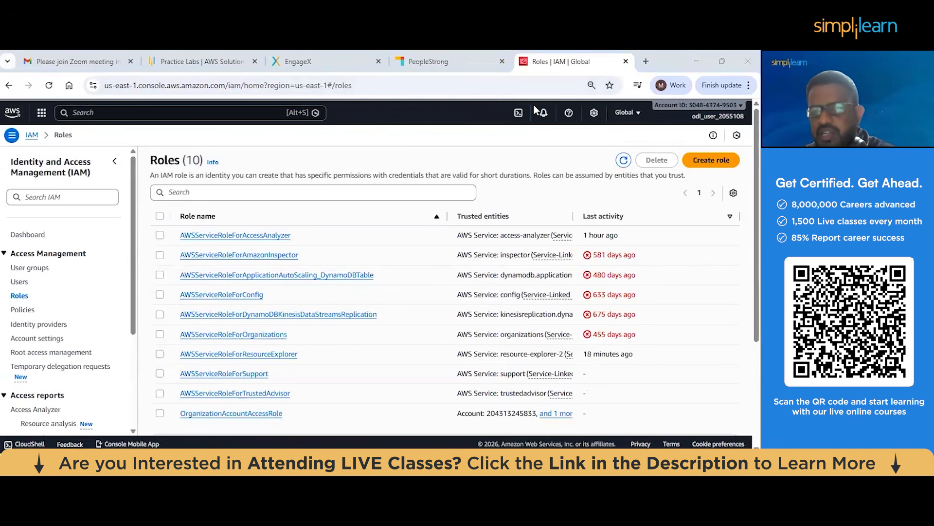
Start creating a new role from the IAM roles list
click(718, 165)
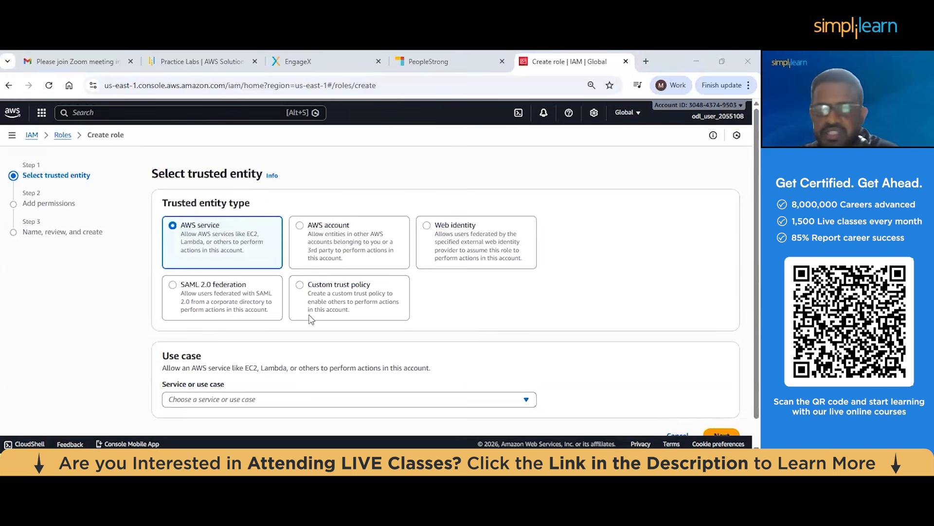
Switch to Microsoft Whiteboard and draw a box labelled EC2 and a bucket labelled S3 in an empty area
click(442, 465)
drag(299, 291, 281, 212)
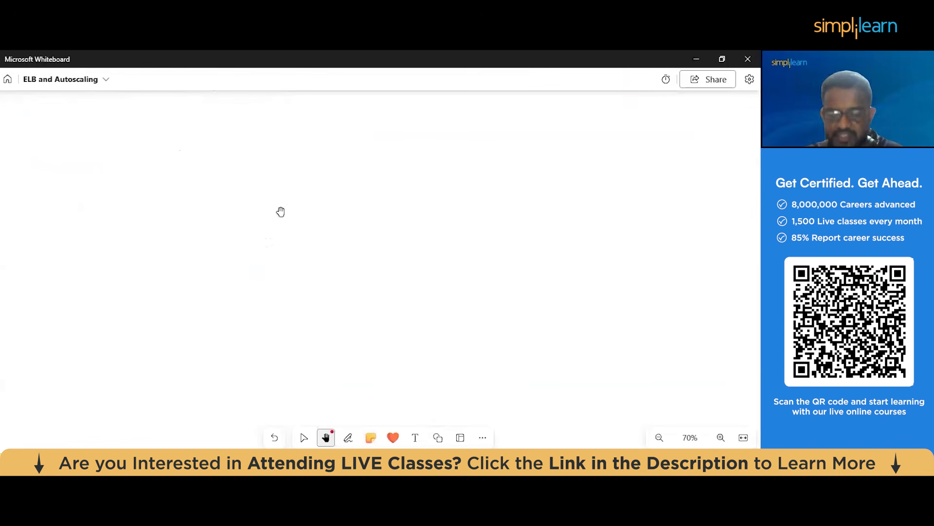
mouse_move(145, 228)
mouse_down()
mouse_move(150, 192)
mouse_move(199, 202)
mouse_move(151, 224)
mouse_move(176, 204)
mouse_move(197, 207)
mouse_up()
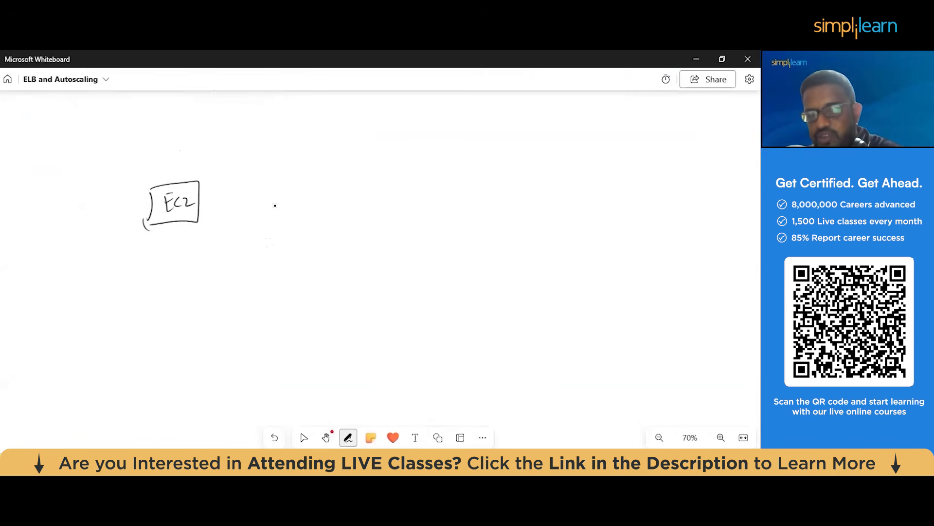
drag(315, 242, 373, 242)
drag(315, 242, 330, 298)
mouse_move(373, 242)
mouse_down()
mouse_move(370, 266)
mouse_move(340, 302)
mouse_move(328, 294)
mouse_move(374, 244)
mouse_move(378, 282)
mouse_move(393, 296)
mouse_up()
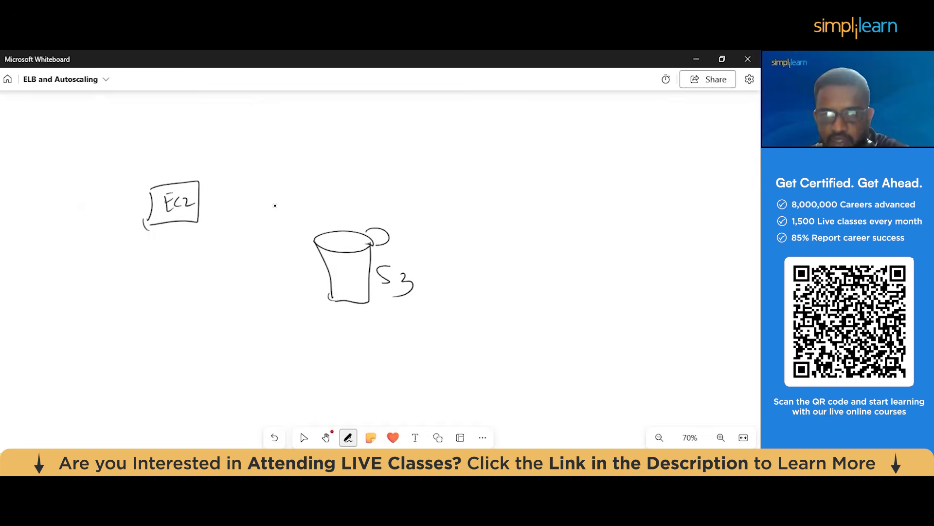
Draw a stick-figure user below the EC2 box, with the user's first name underneath and the note S3 FA beside it
mouse_move(167, 285)
mouse_down()
mouse_move(160, 295)
mouse_move(166, 285)
mouse_up()
mouse_move(167, 299)
mouse_down()
mouse_move(167, 312)
mouse_move(176, 306)
mouse_move(159, 317)
mouse_up()
mouse_move(168, 313)
mouse_down()
mouse_move(176, 316)
mouse_move(155, 346)
mouse_move(162, 344)
mouse_up()
mouse_move(164, 337)
mouse_down()
mouse_move(192, 334)
mouse_move(181, 321)
mouse_move(196, 314)
mouse_up()
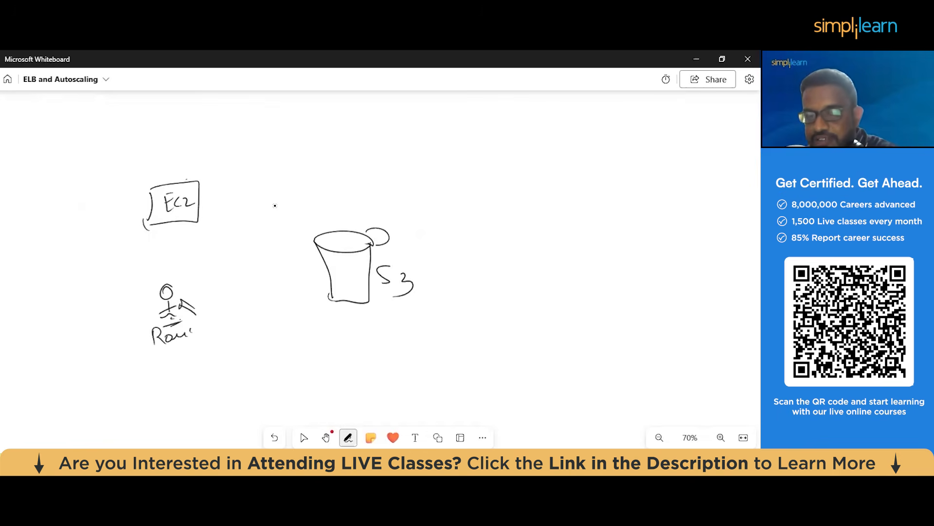
mouse_move(176, 300)
mouse_down()
mouse_move(200, 292)
mouse_move(204, 317)
mouse_move(225, 319)
mouse_move(205, 346)
mouse_up()
drag(205, 333, 219, 336)
drag(220, 341, 238, 333)
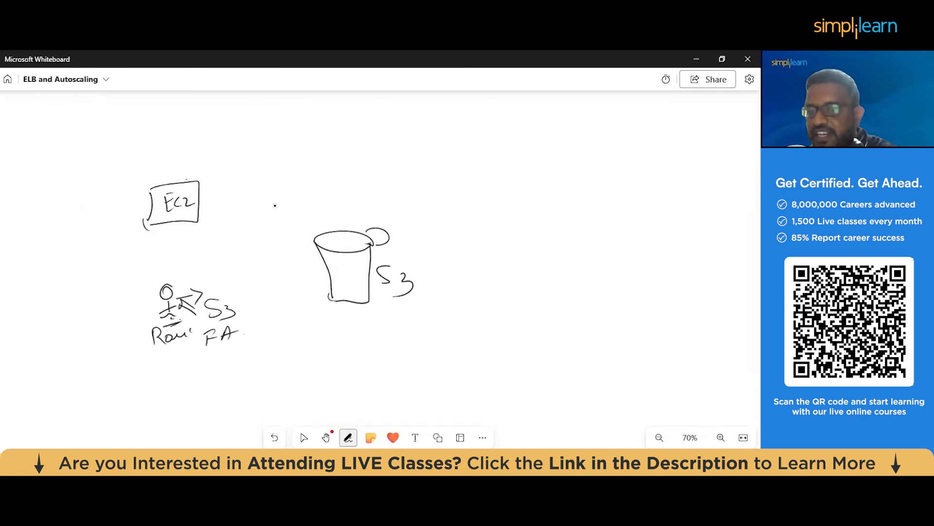
Draw arrows from the S3 FA note to the user, the user to EC2 and EC2 to the S3 bucket, with check marks
mouse_move(232, 294)
mouse_down()
mouse_move(216, 295)
mouse_move(236, 308)
mouse_move(181, 284)
mouse_up()
mouse_move(189, 280)
mouse_down()
mouse_move(191, 290)
mouse_move(203, 271)
mouse_move(195, 224)
mouse_move(209, 232)
mouse_up()
mouse_move(171, 165)
mouse_down()
mouse_move(199, 167)
mouse_move(209, 192)
mouse_move(341, 229)
mouse_up()
drag(395, 247, 432, 245)
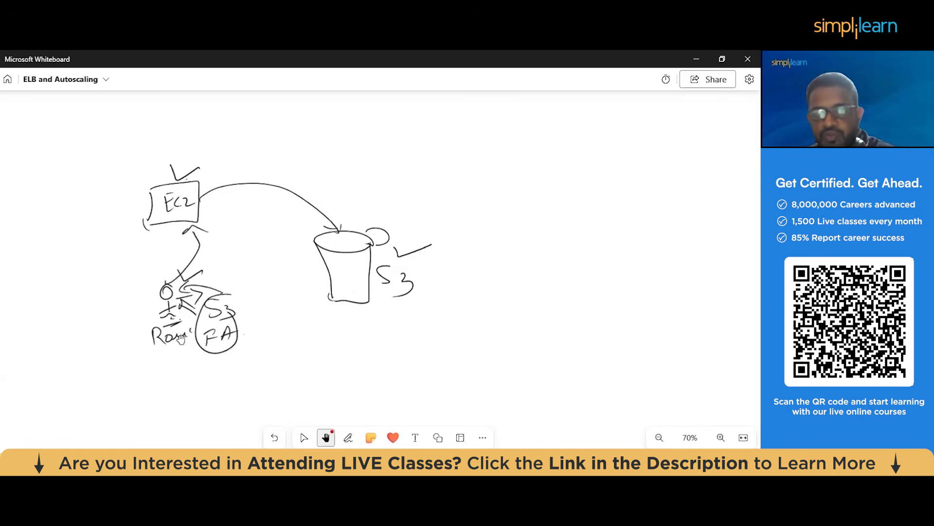
Switch back to Chrome, choose EC2 as the AWS service use case for the role and continue to its permissions
mouse_move(276, 442)
click(258, 406)
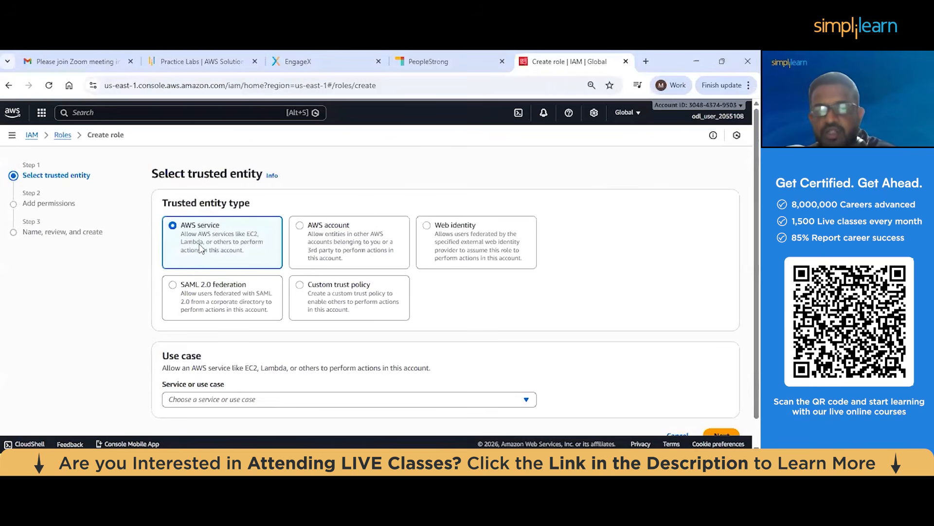
scroll(205, 244, down, 1)
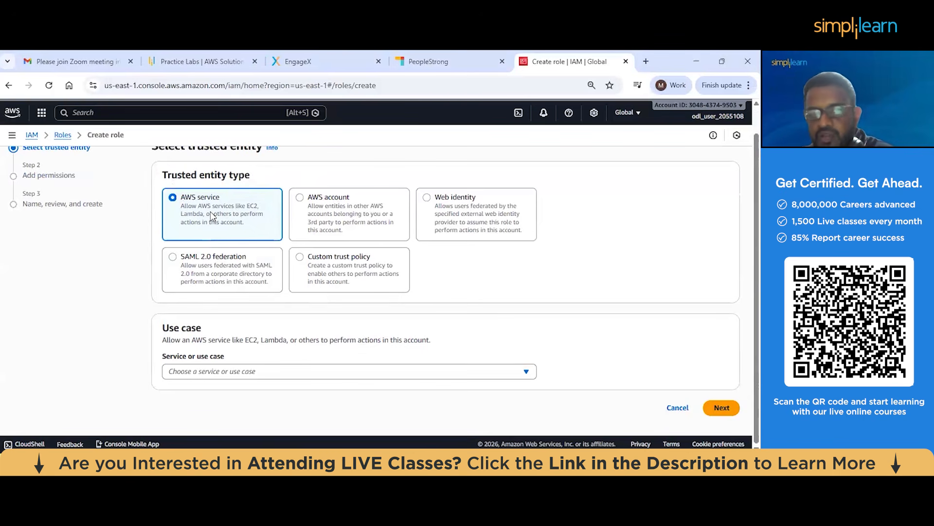
click(248, 372)
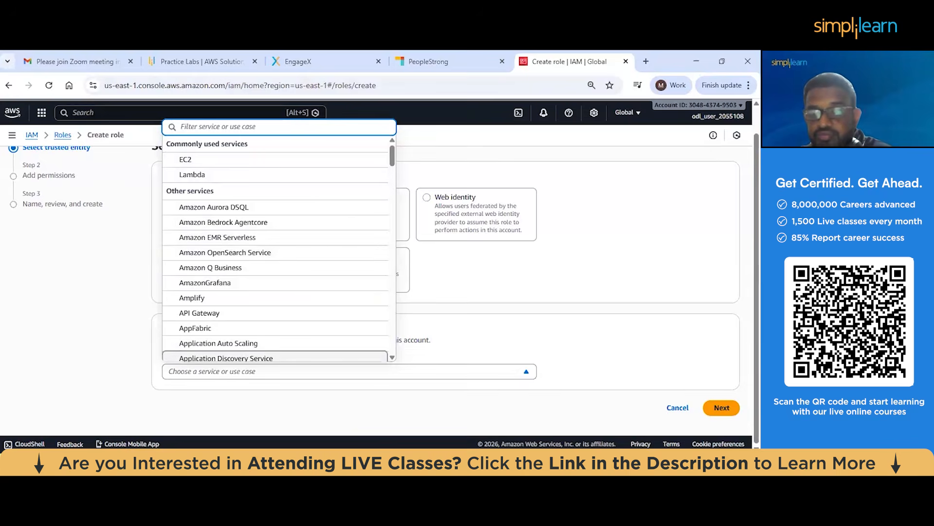
key(alt+Tab)
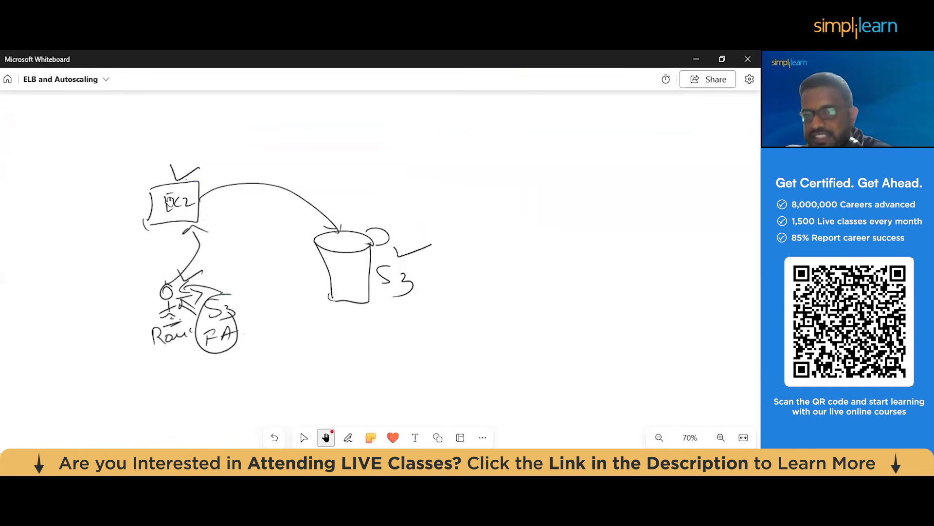
key(alt+Tab)
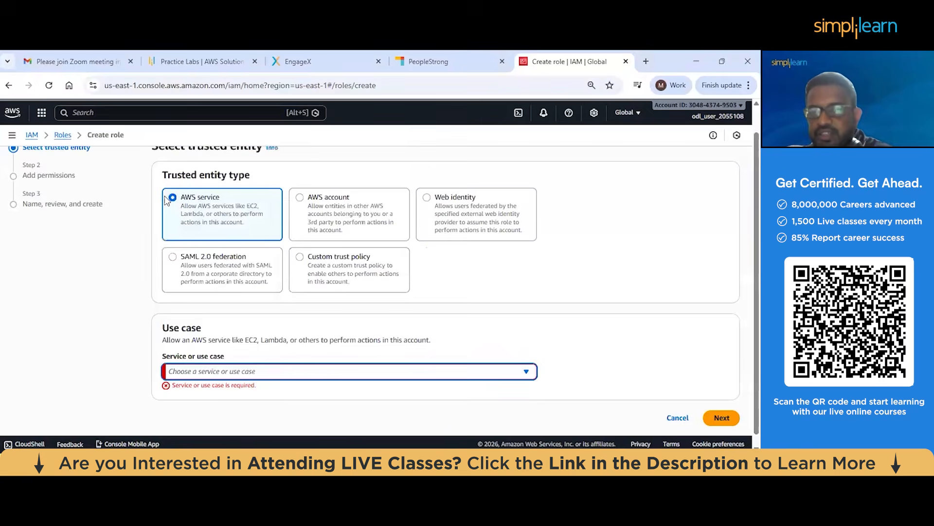
click(238, 371)
click(255, 159)
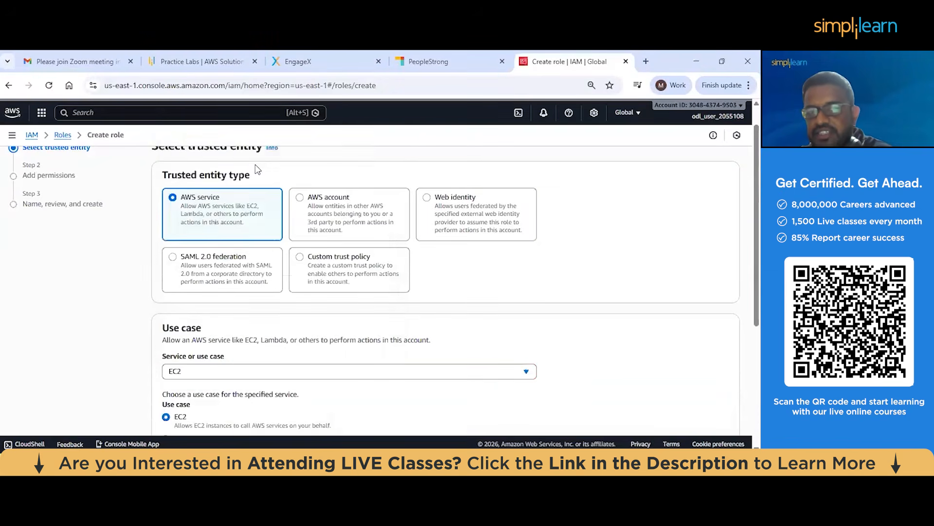
scroll(311, 282, down, 3)
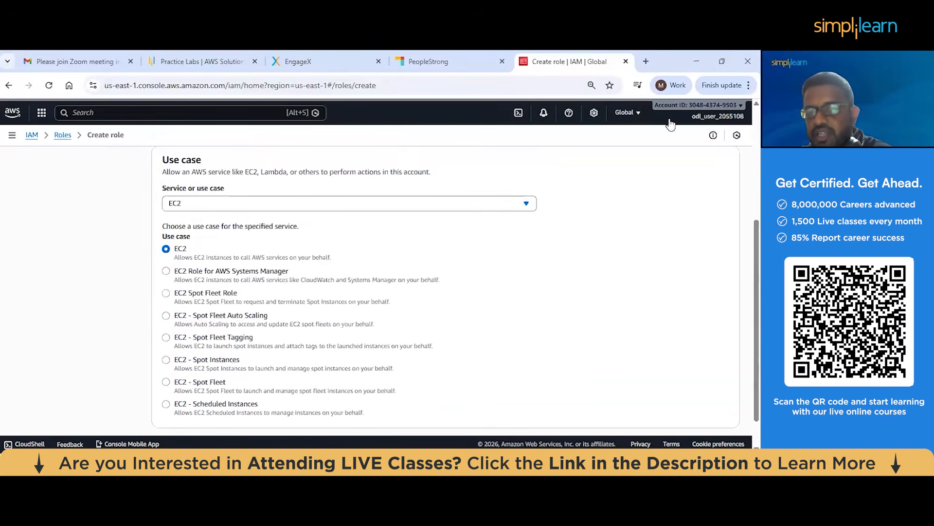
scroll(715, 341, down, 2)
click(720, 407)
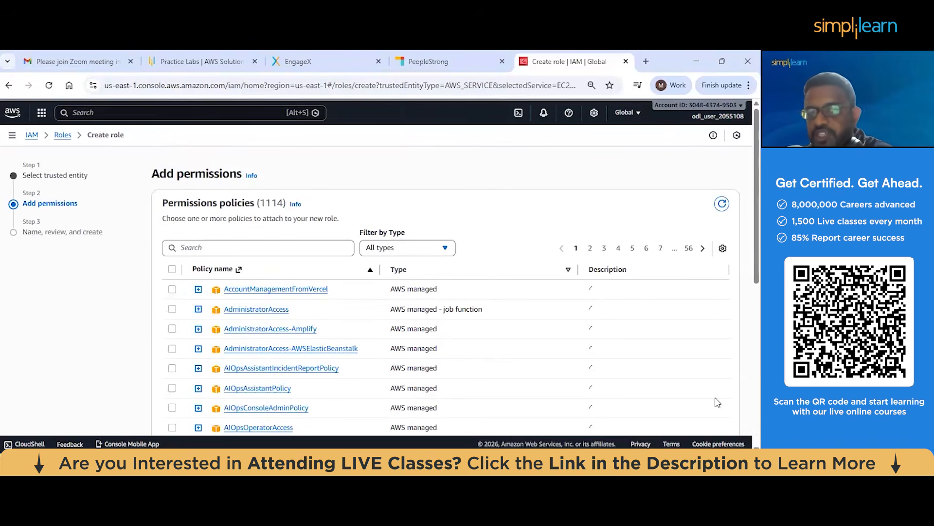
Filter the permissions policies by s3f, select AmazonS3FullAccess for the role and continue to the review
click(186, 248)
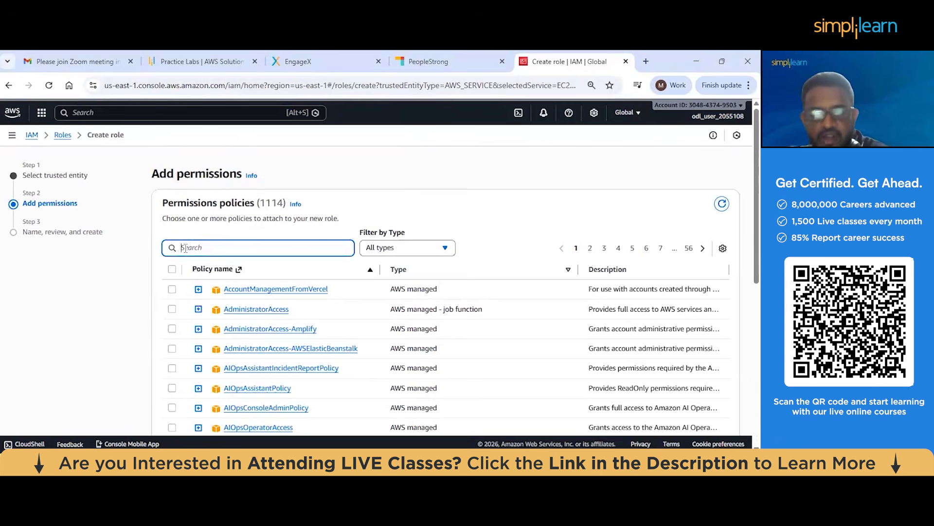
text(s3f)
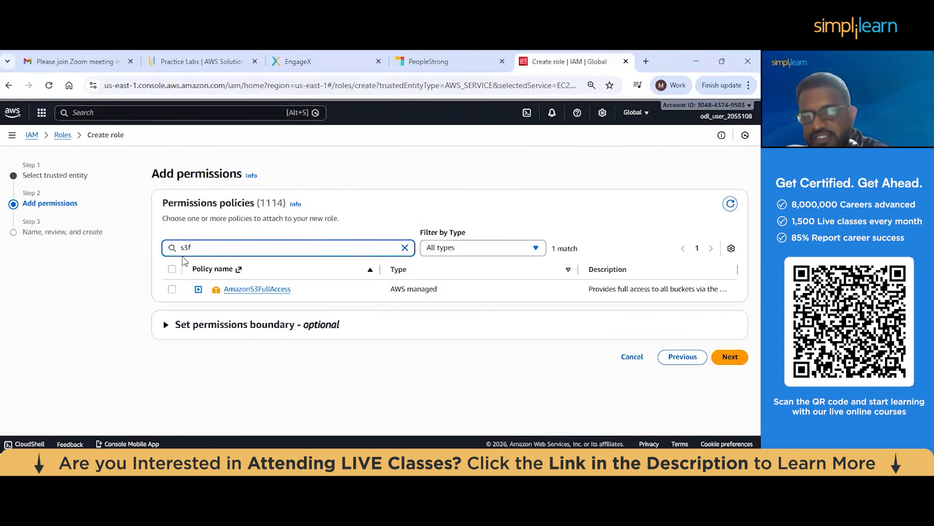
click(172, 289)
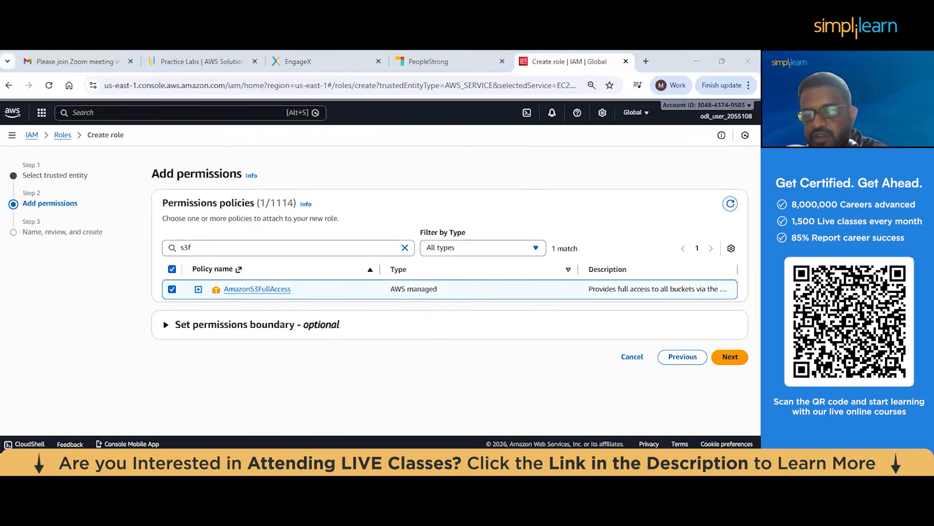
click(730, 357)
Name the role demorole and create it
click(178, 244)
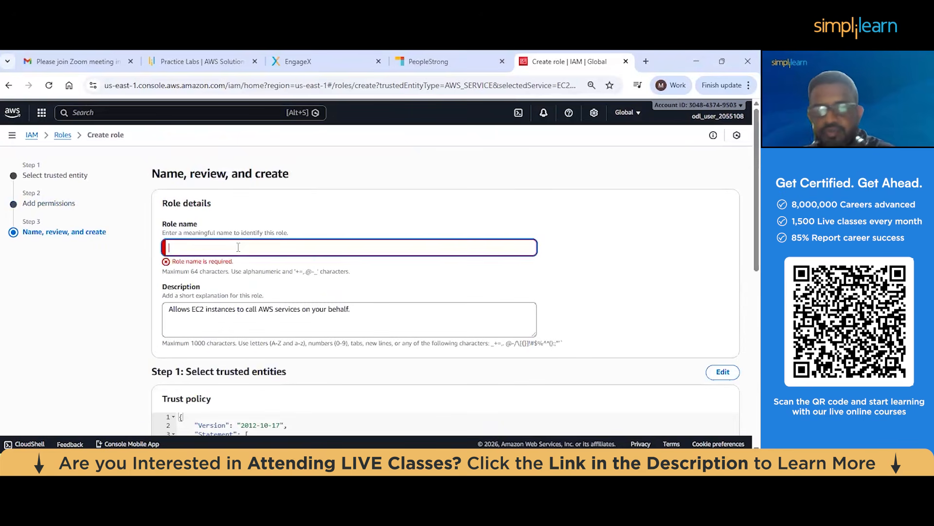
text(demo)
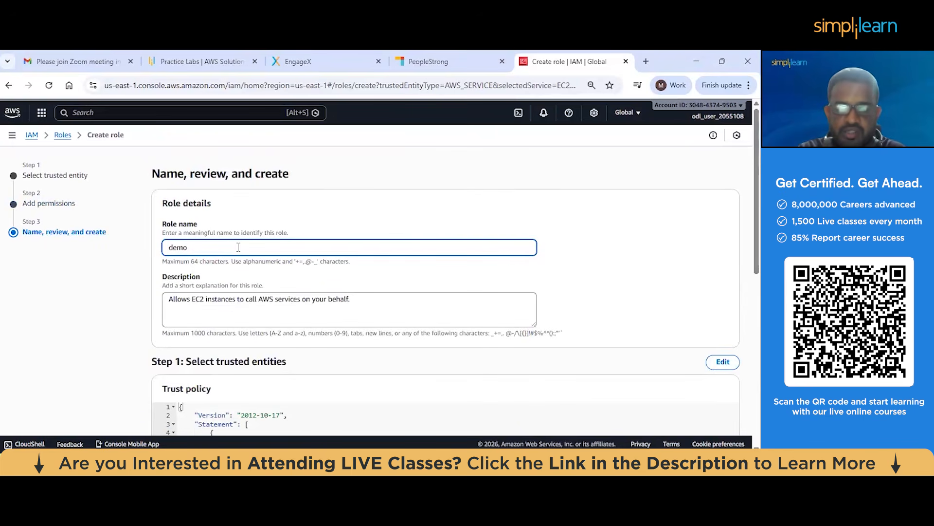
text(role)
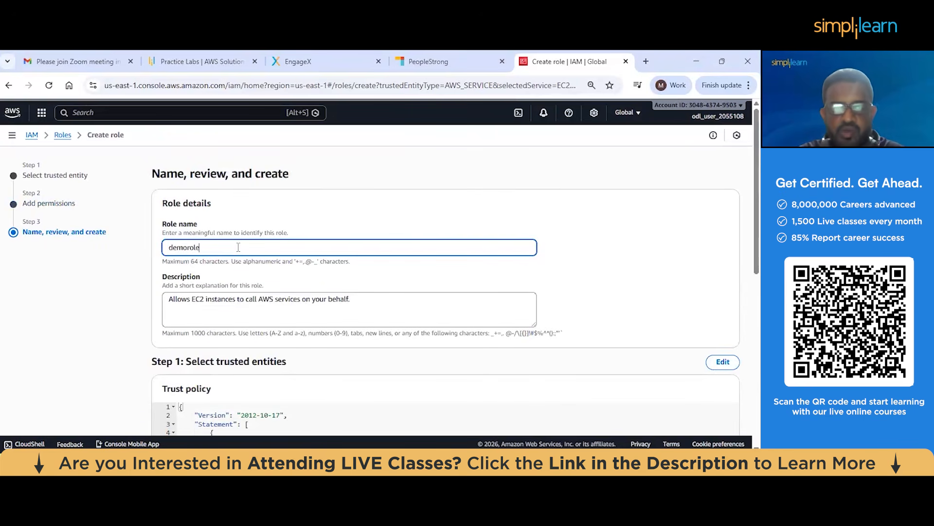
scroll(241, 263, down, 8)
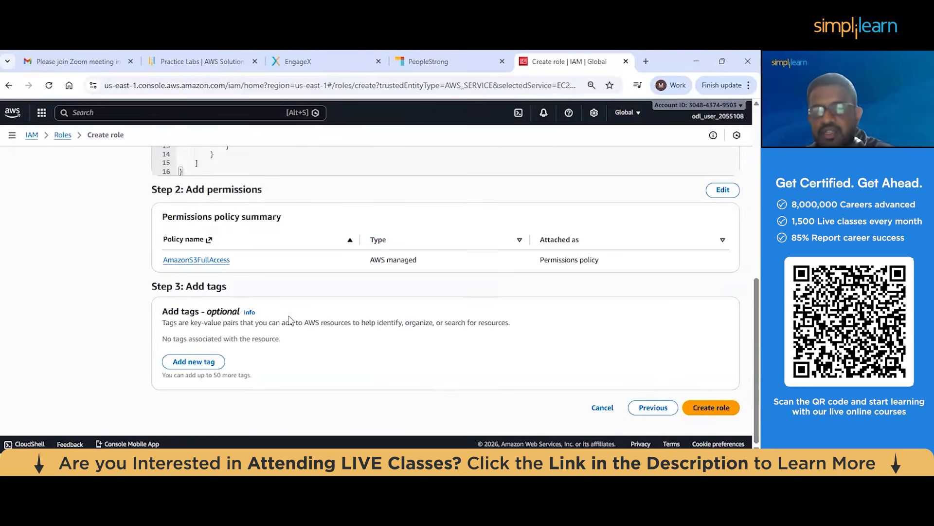
click(707, 409)
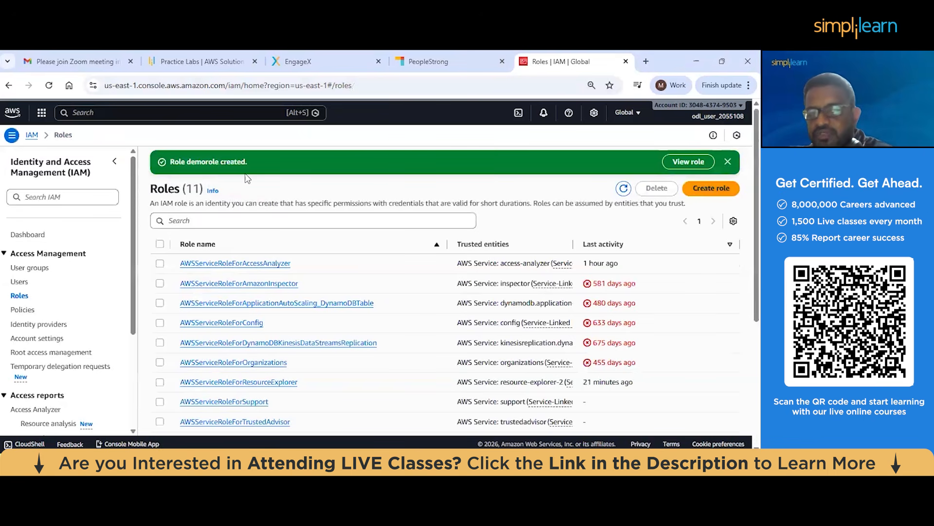
Find demorole by filtering the roles with de, open it to review its summary and attached policies, and dismiss the creation banner
click(196, 221)
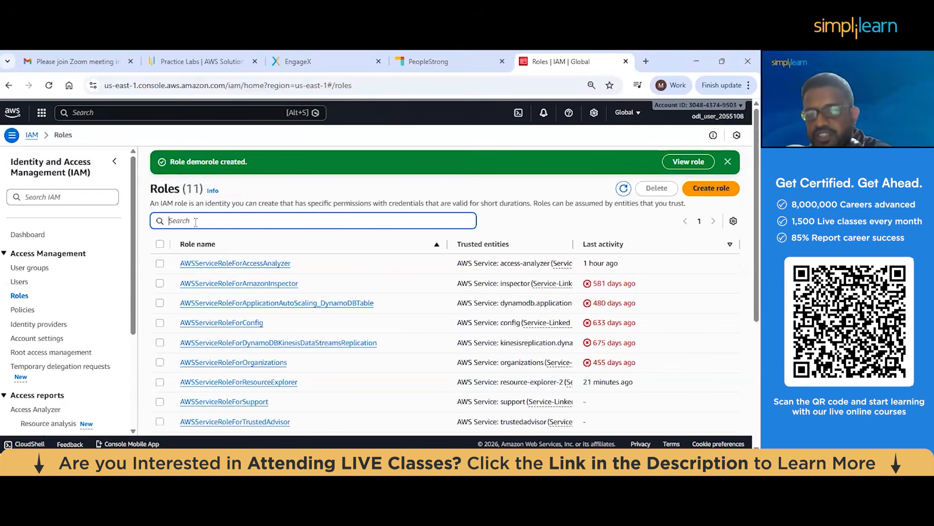
text(de)
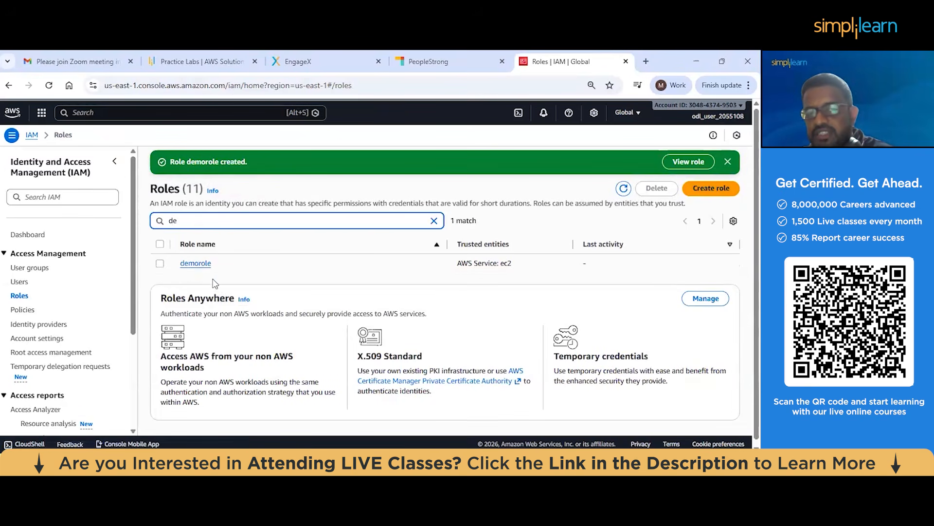
click(194, 263)
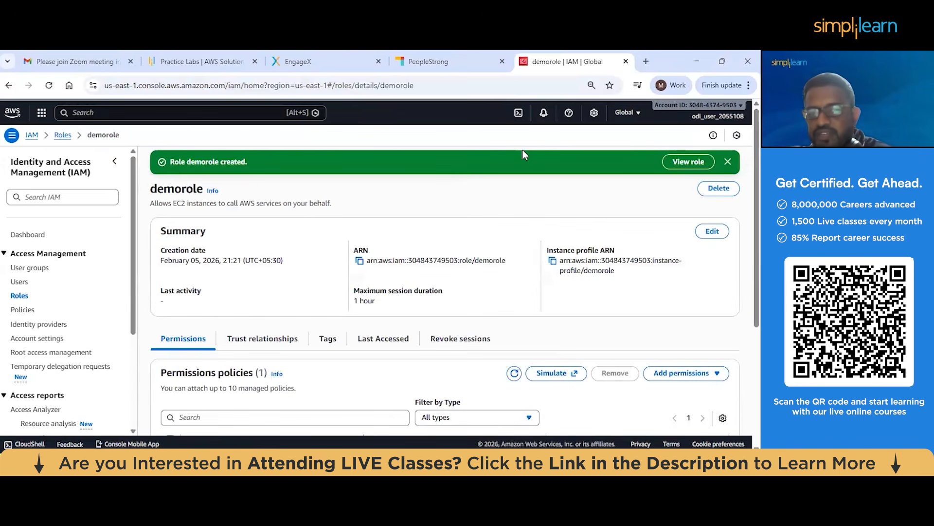
scroll(367, 232, down, 3)
scroll(323, 242, up, 1)
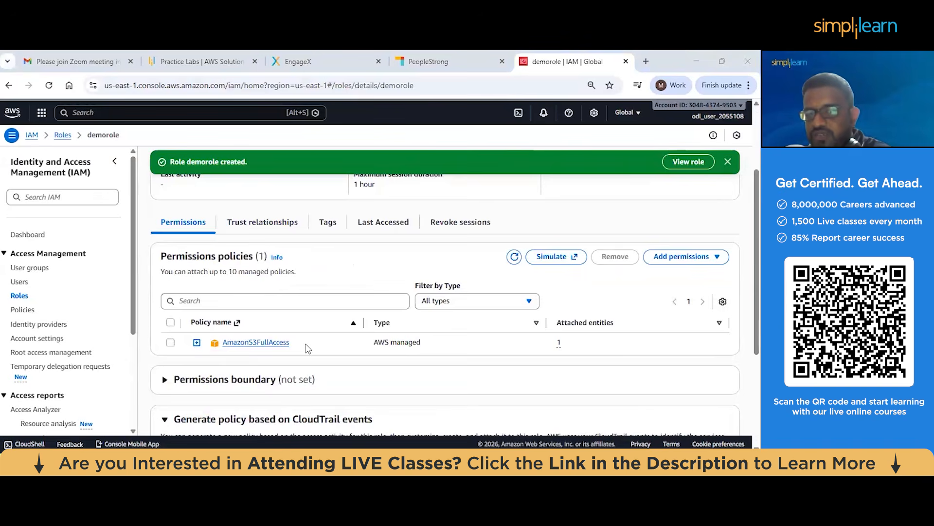
scroll(308, 347, up, 2)
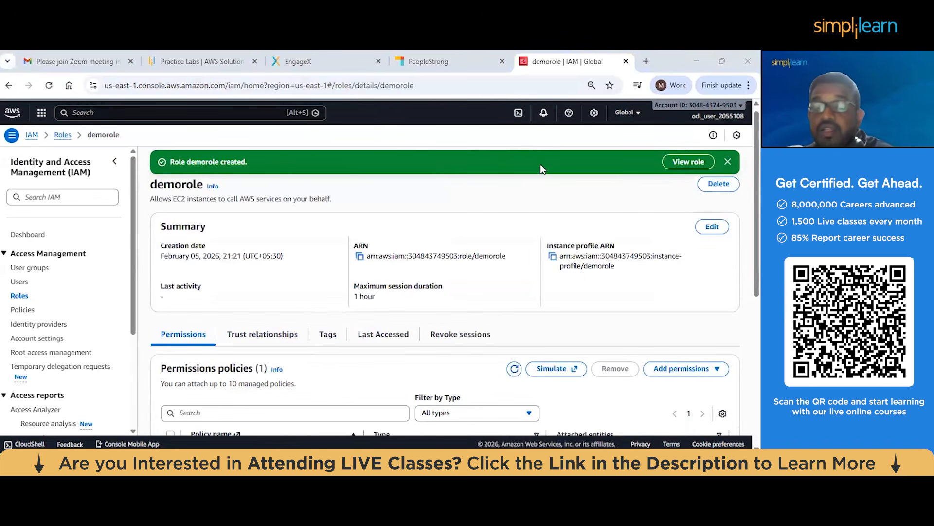
click(728, 162)
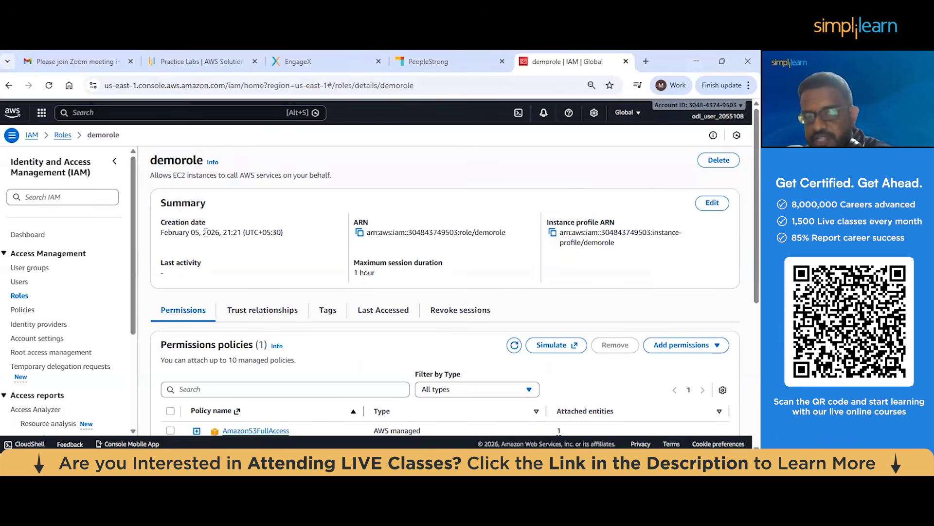
Review the maximum session duration options for demorole and close the edit dialog without saving
click(710, 205)
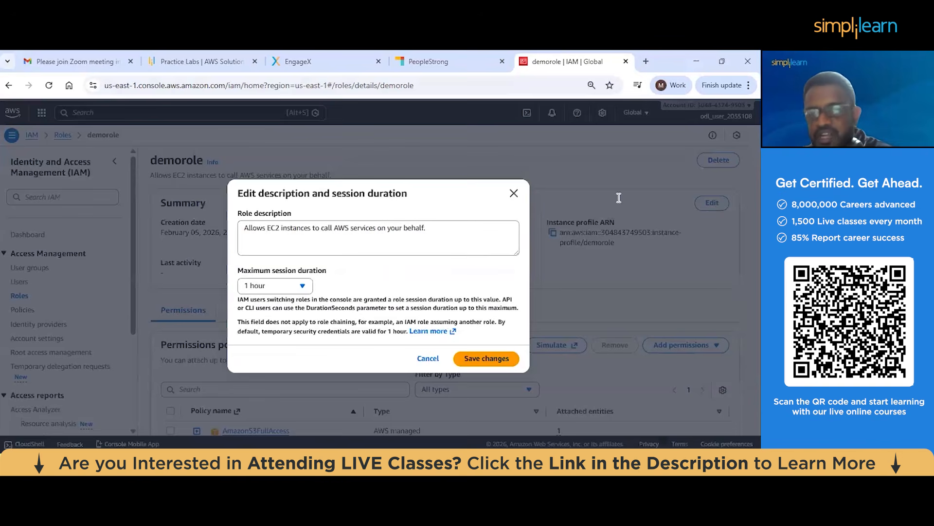
click(266, 286)
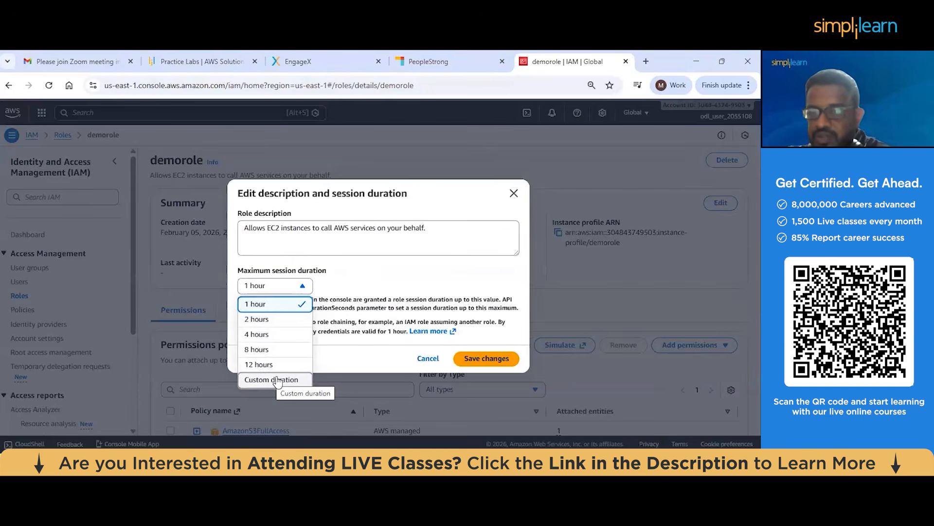
click(514, 193)
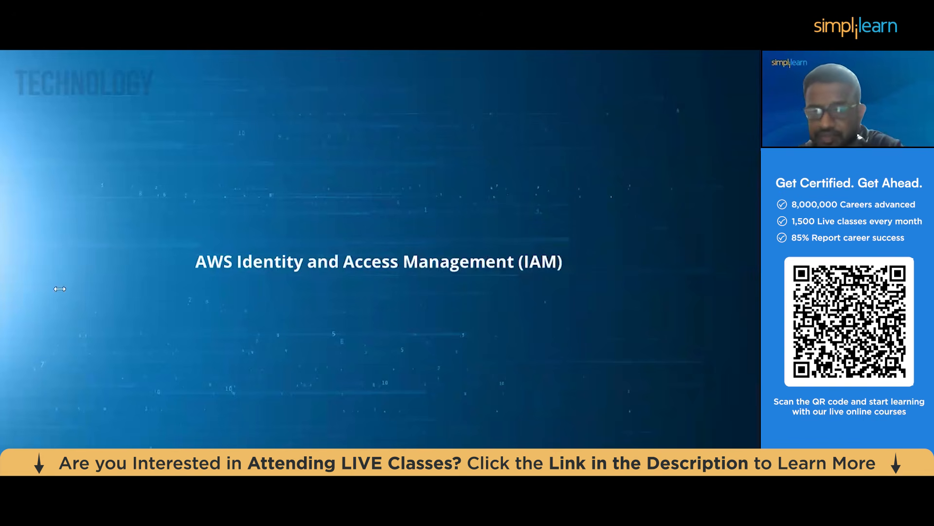
Set the slide show pointer to Pen on the AWS Identity and Access Management (IAM) title slide
right_click(68, 300)
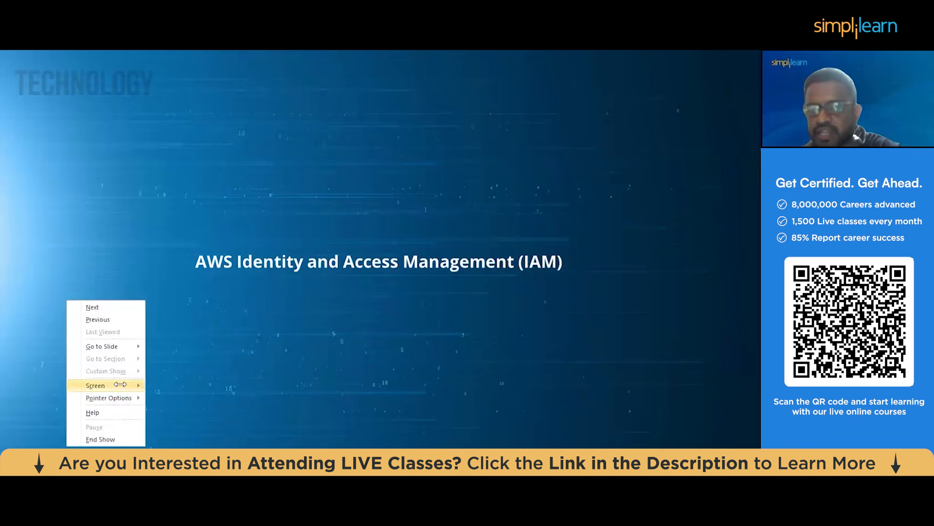
mouse_move(131, 396)
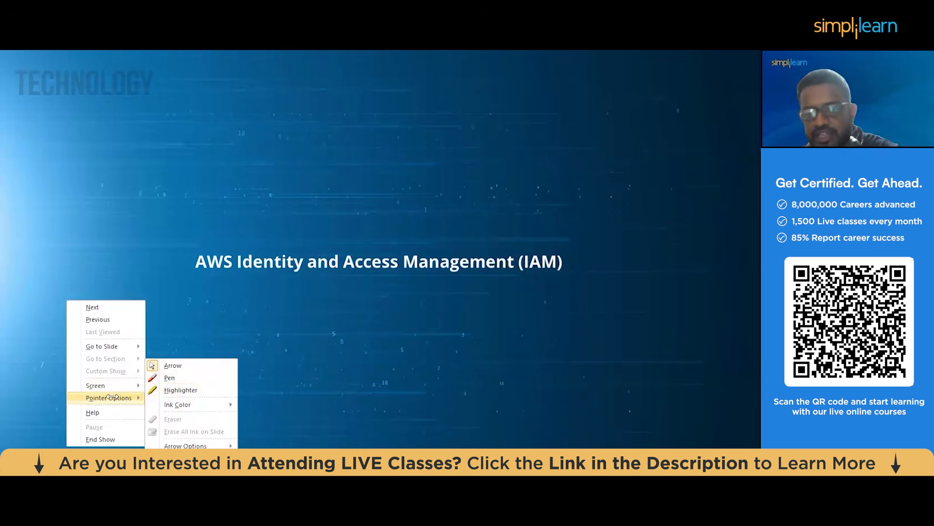
click(207, 377)
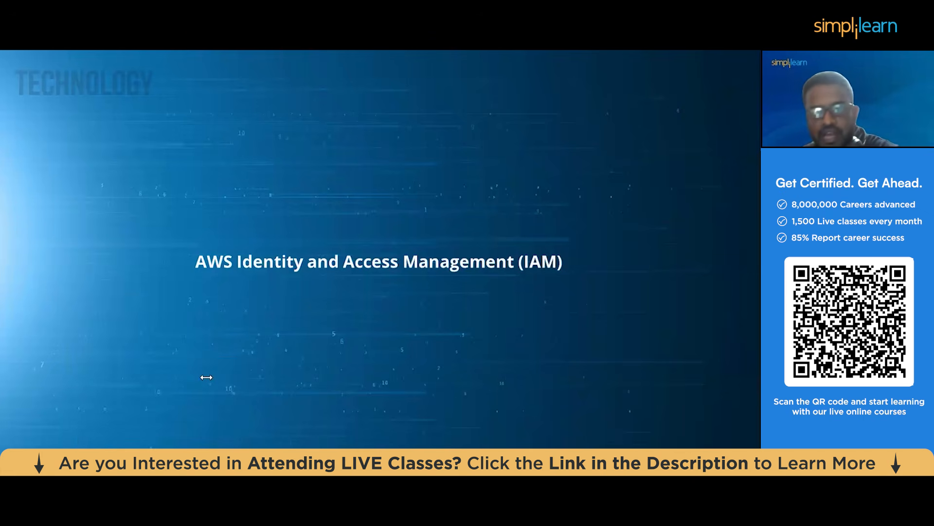
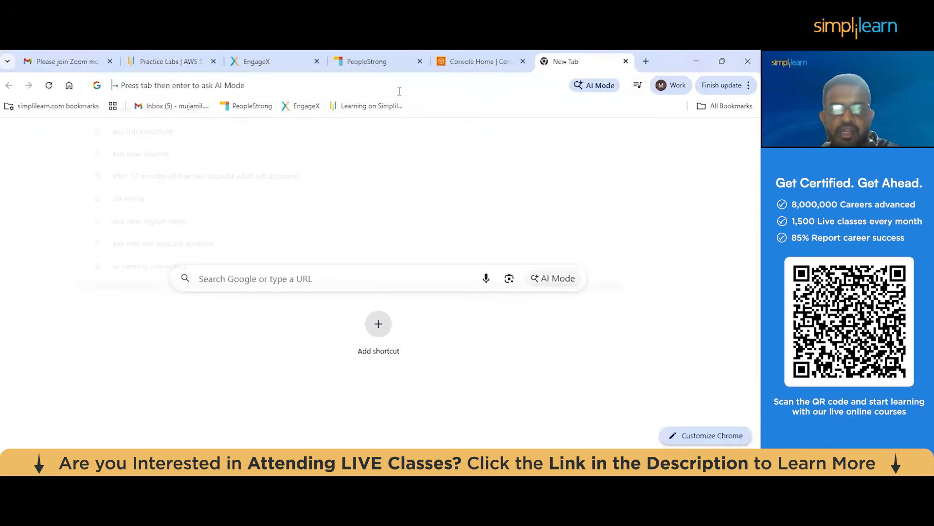
Search the web for aws cli download and open the AWS documentation page on installing or updating the latest AWS CLI
text(s)
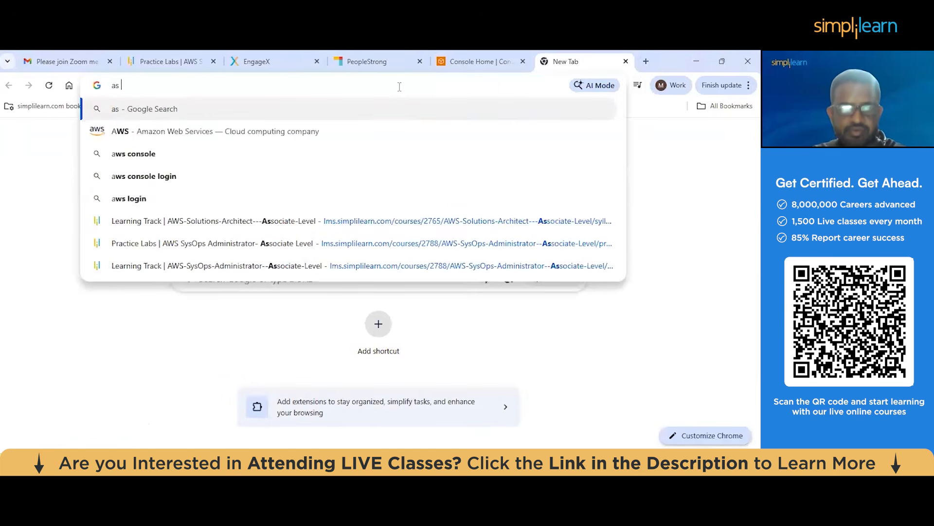
key(BackSpace)
key(BackSpace)
text(aws cli down)
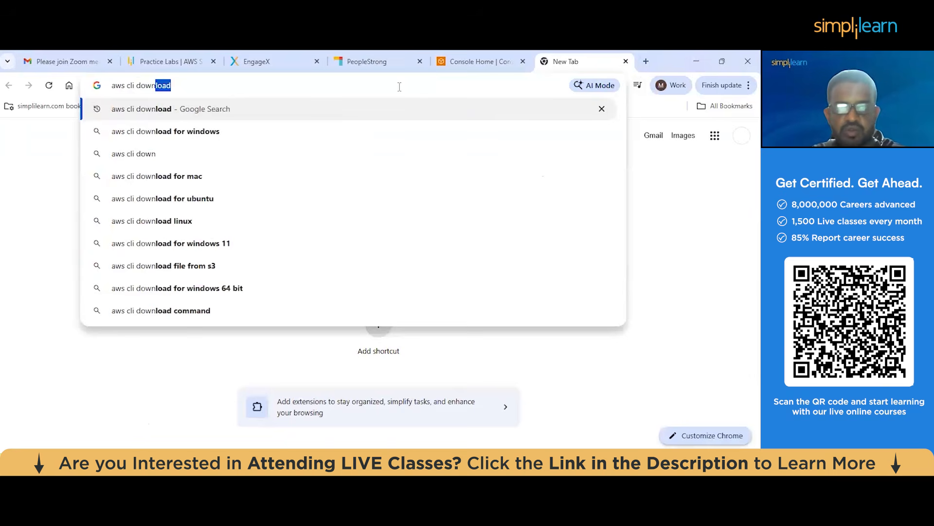
key(Return)
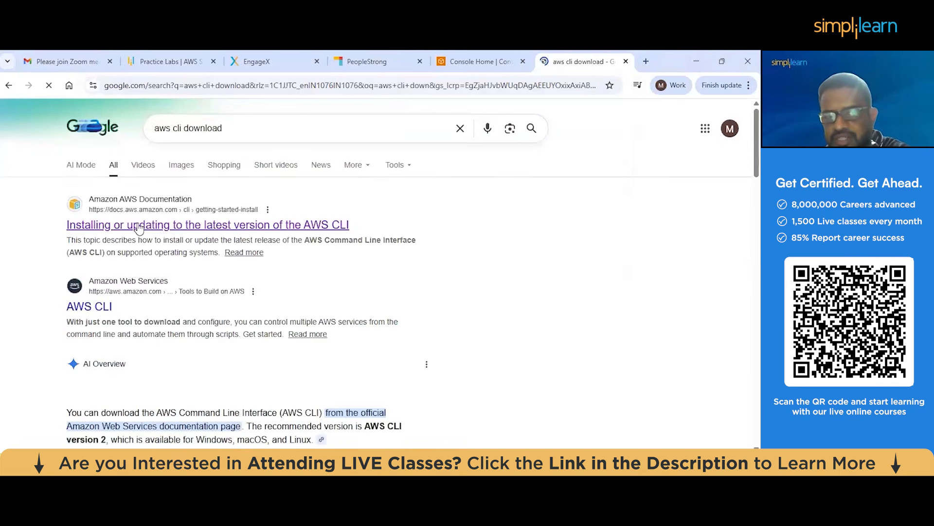
click(168, 228)
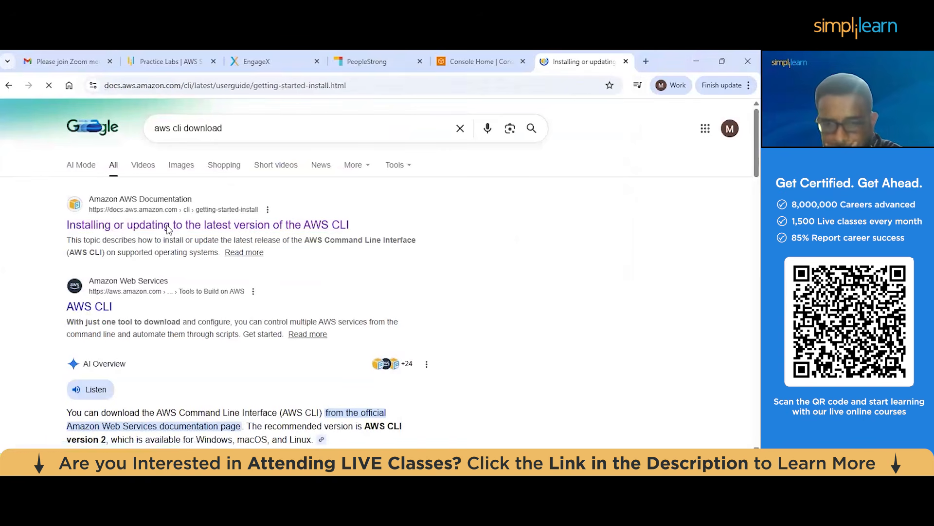
Expand the Windows section of the AWS CLI install instructions and review its requirements, MSI installer link and version check command
scroll(288, 265, down, 5)
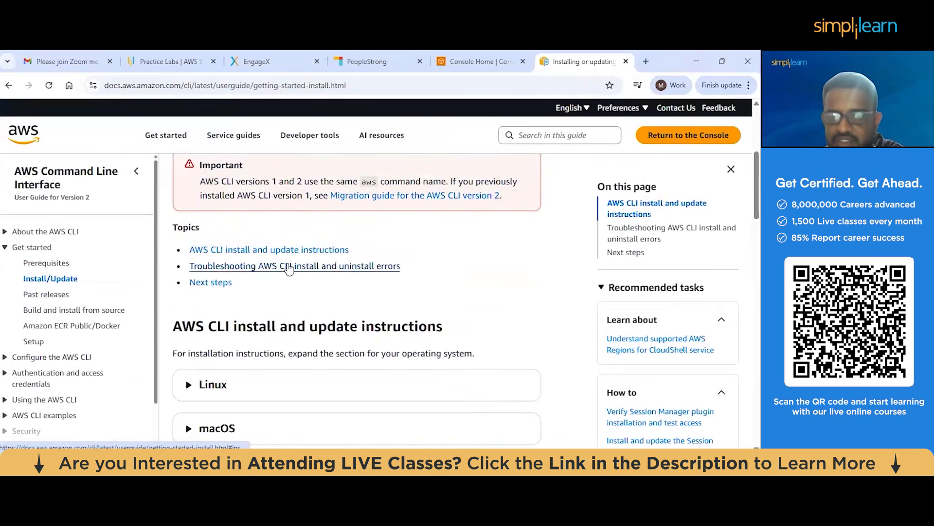
scroll(288, 263, down, 1)
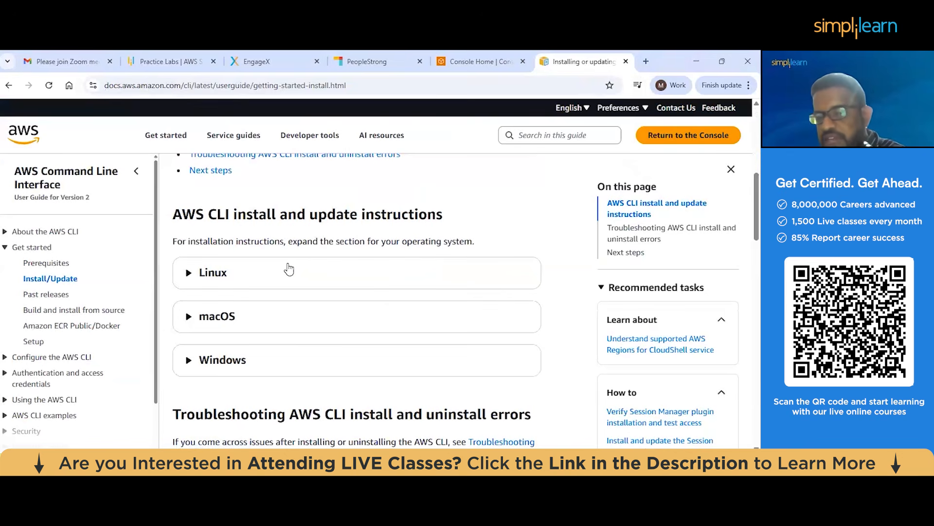
scroll(290, 269, down, 1)
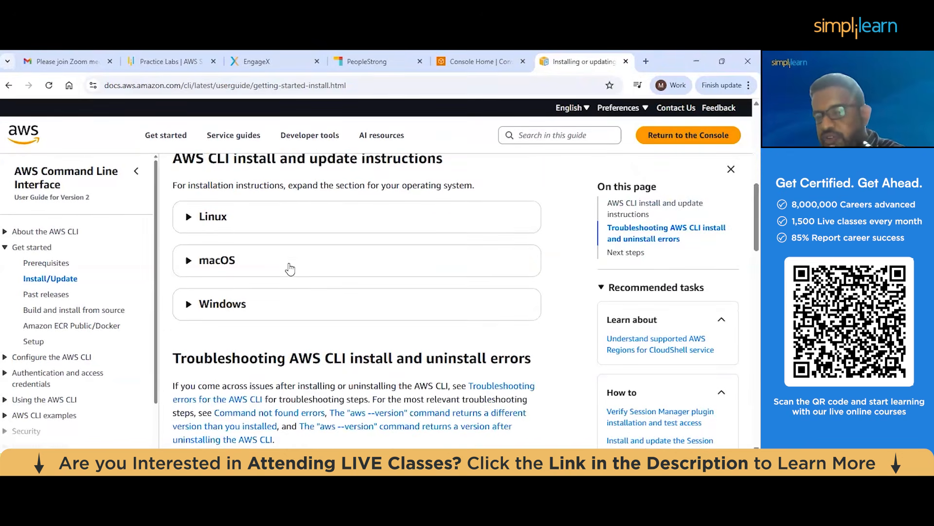
click(264, 303)
scroll(263, 299, down, 3)
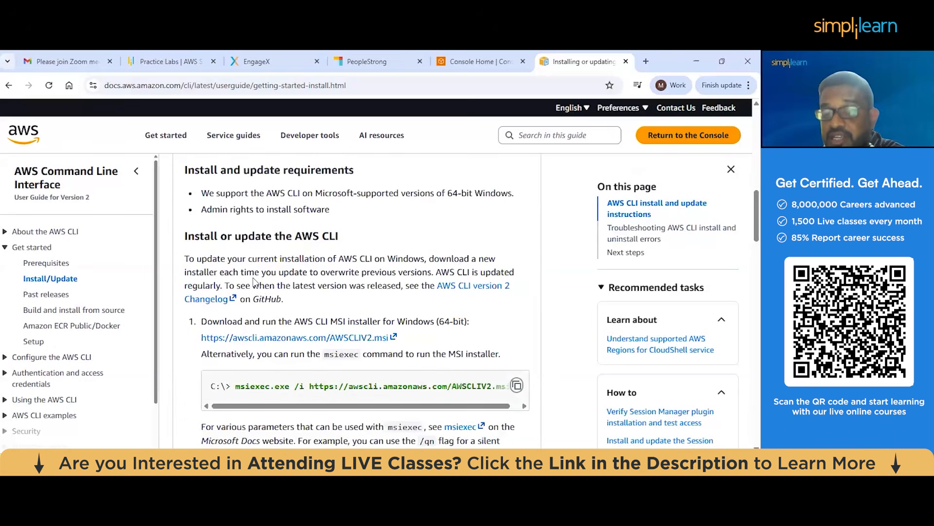
scroll(253, 282, down, 2)
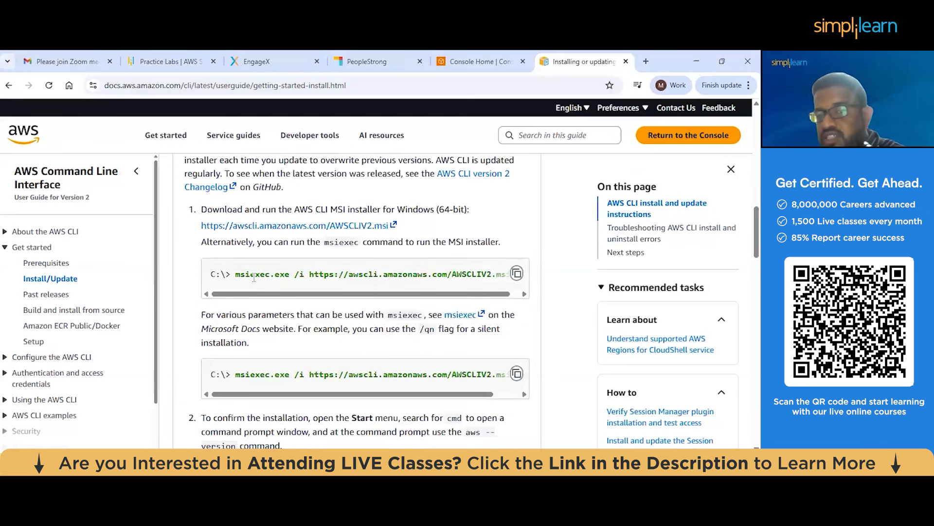
scroll(254, 277, down, 3)
scroll(257, 290, down, 2)
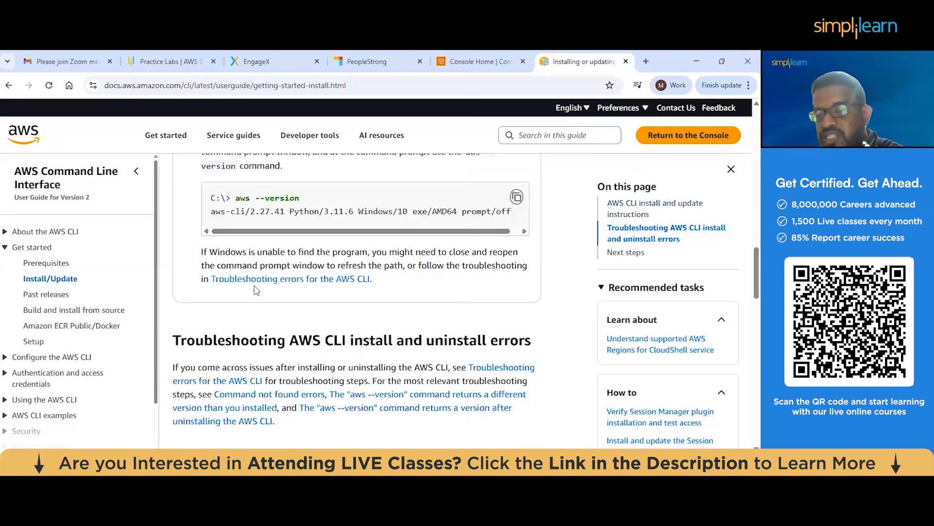
scroll(256, 291, up, 3)
scroll(256, 290, up, 2)
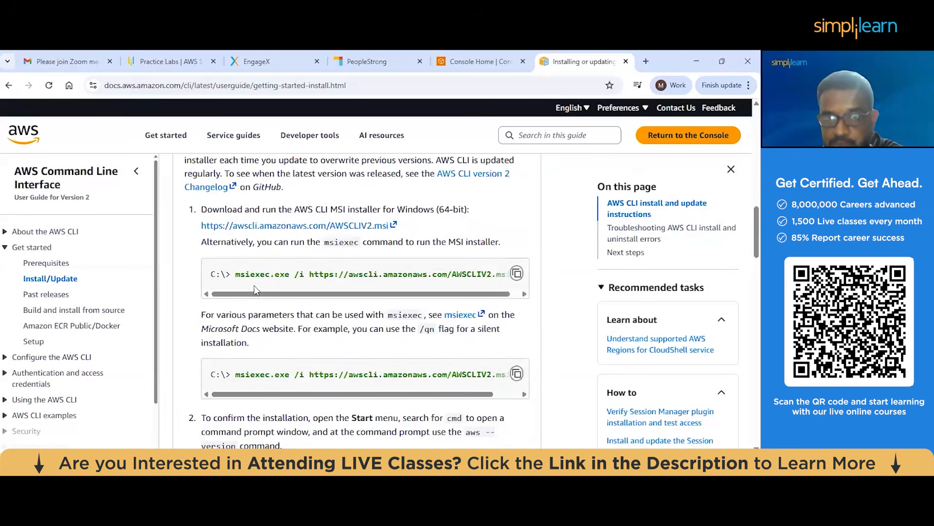
scroll(254, 285, up, 5)
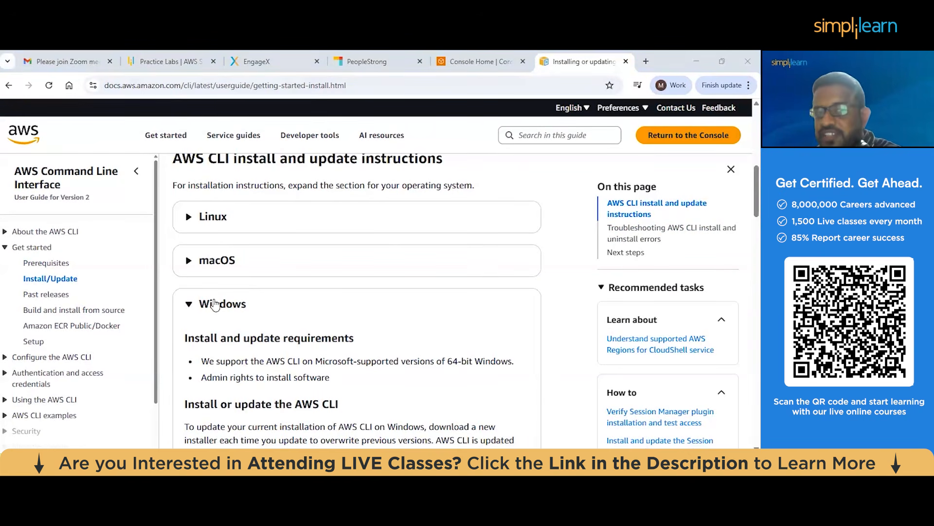
scroll(268, 258, up, 1)
scroll(268, 259, down, 1)
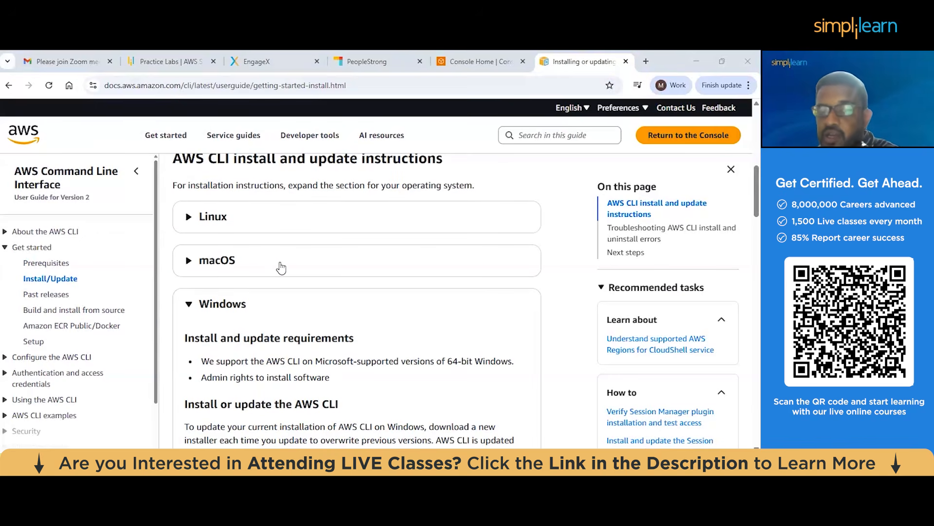
scroll(281, 266, up, 2)
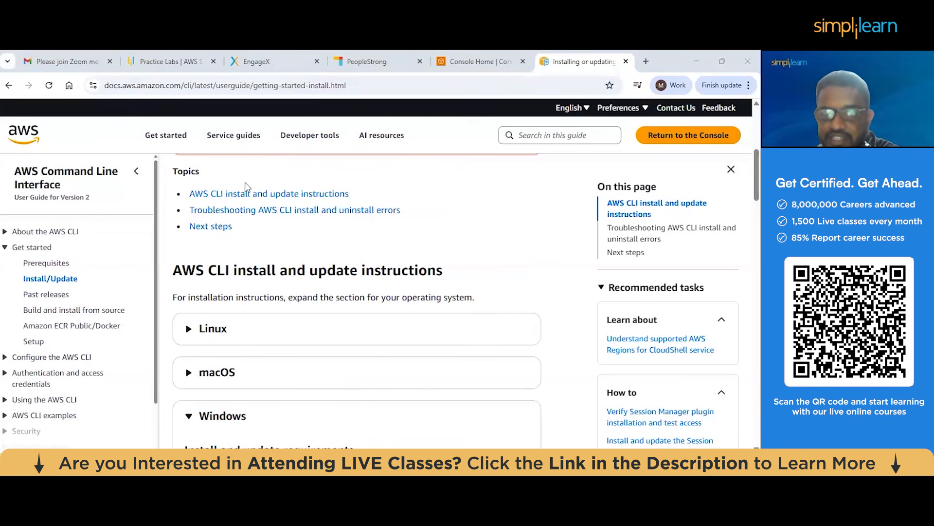
Switch to the AWS console, start creating a new user in IAM and enter the person's first name as user name
click(475, 64)
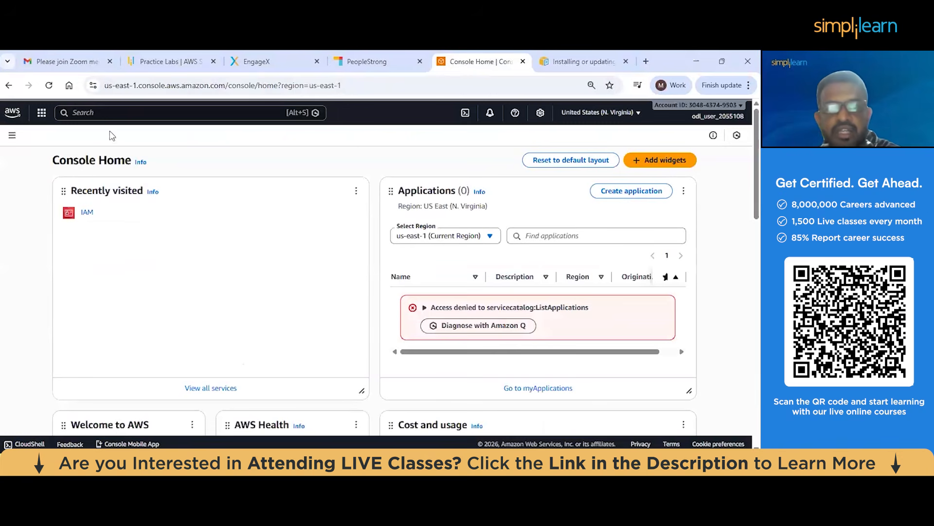
click(91, 213)
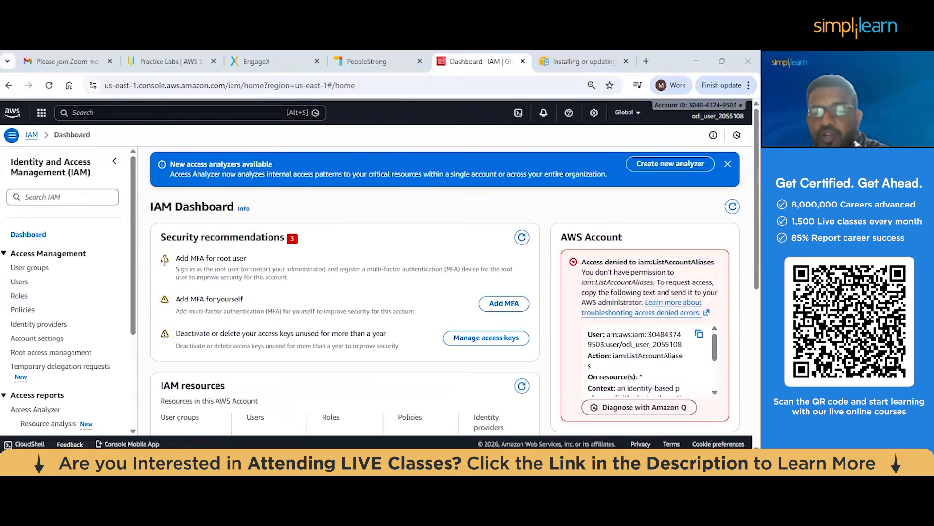
click(20, 282)
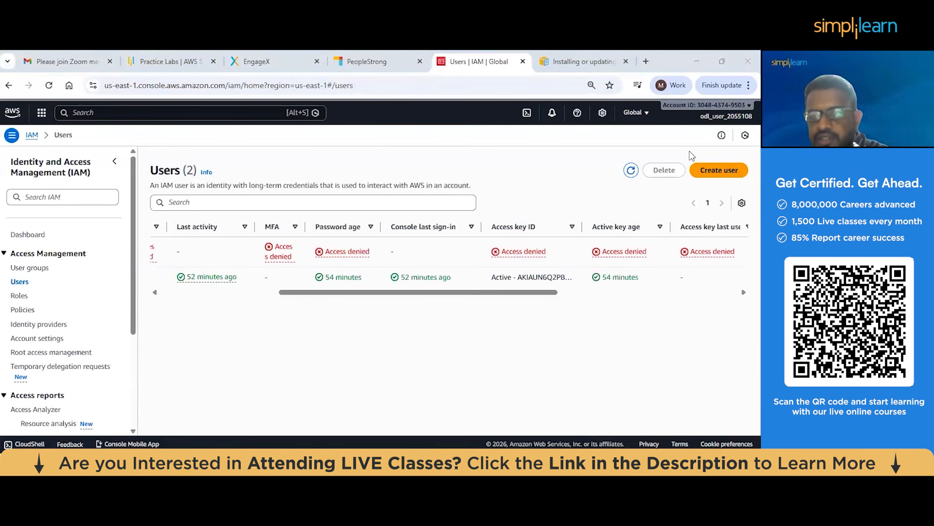
click(719, 170)
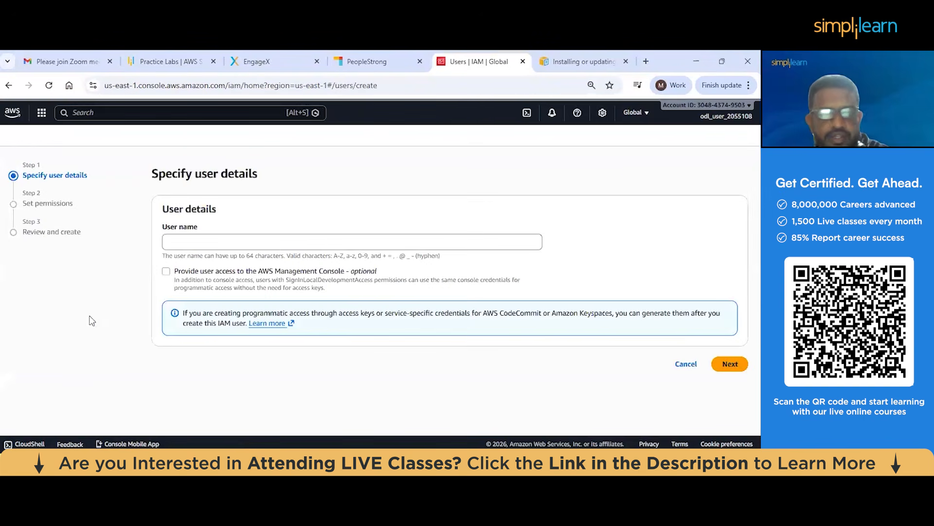
click(281, 246)
text(Naveen)
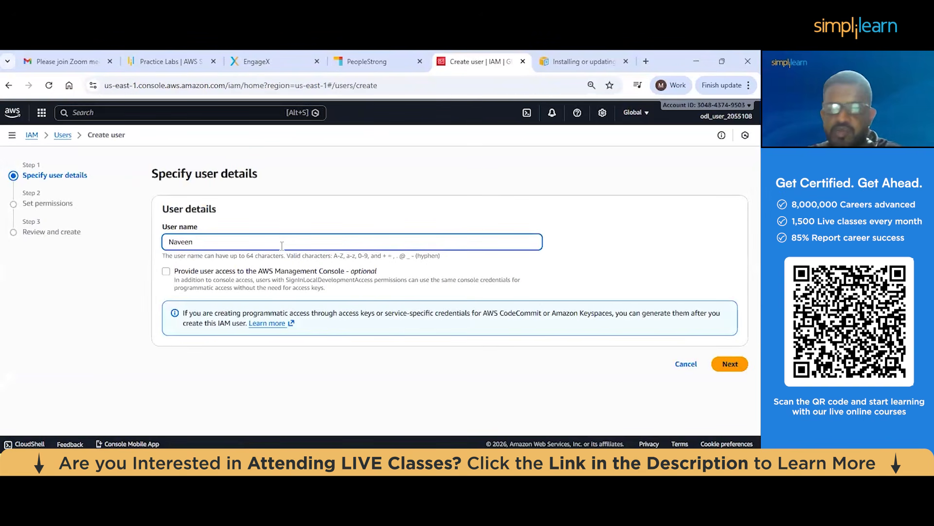
Give the user Management Console access with a custom password and turn off the requirement to create a new password at next sign-in
click(264, 273)
scroll(205, 288, down, 1)
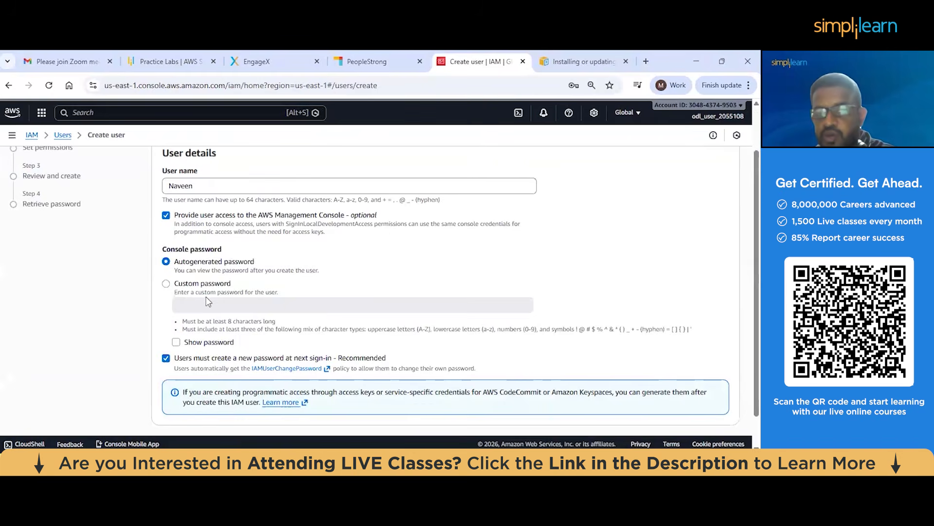
click(208, 300)
scroll(208, 301, down, 1)
click(216, 263)
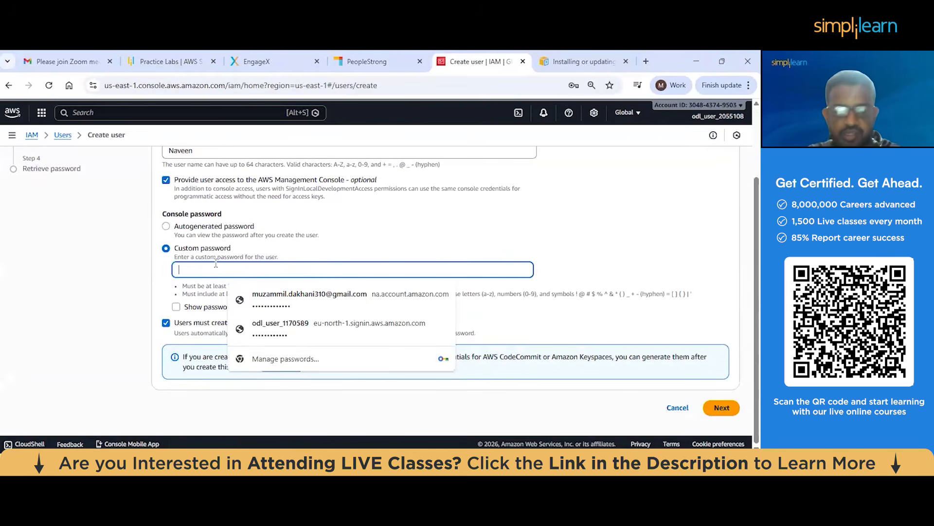
text(**********)
click(174, 325)
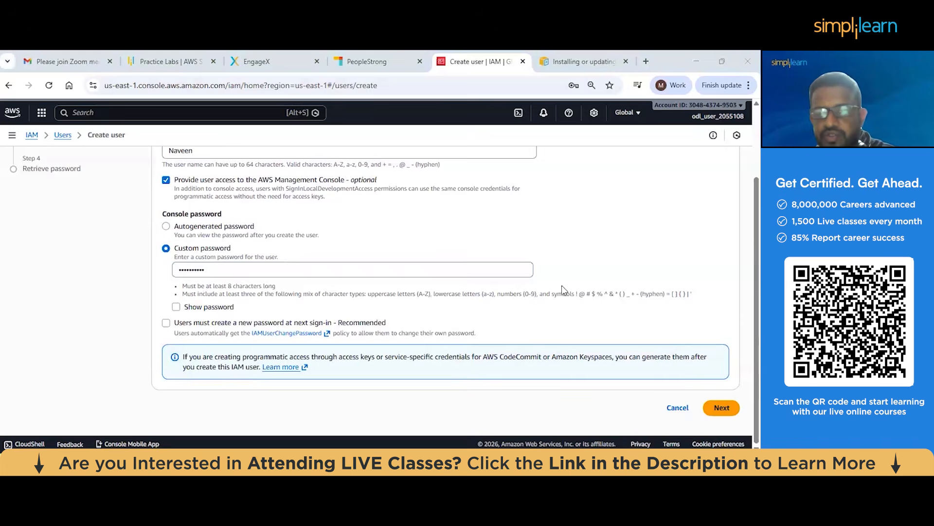
Dismiss the password warning, skip assigning any group or policy, and create the user
click(722, 407)
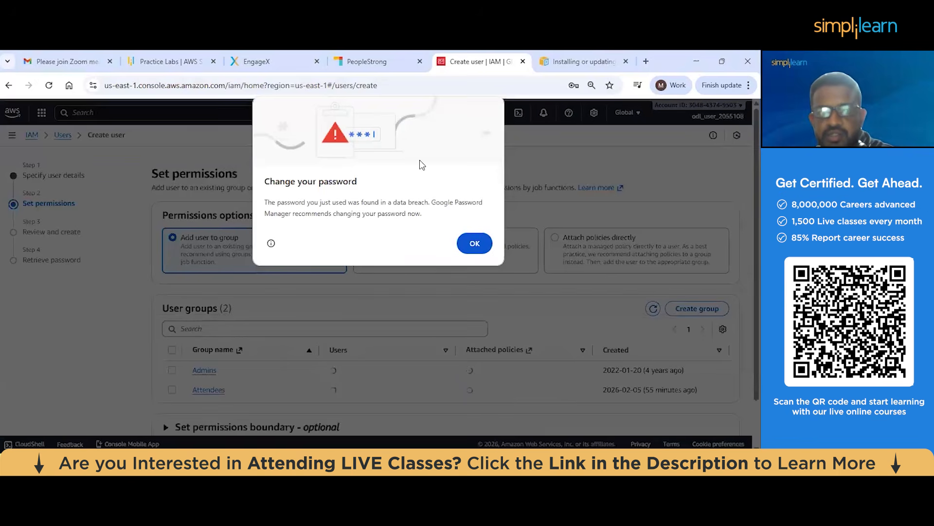
click(475, 243)
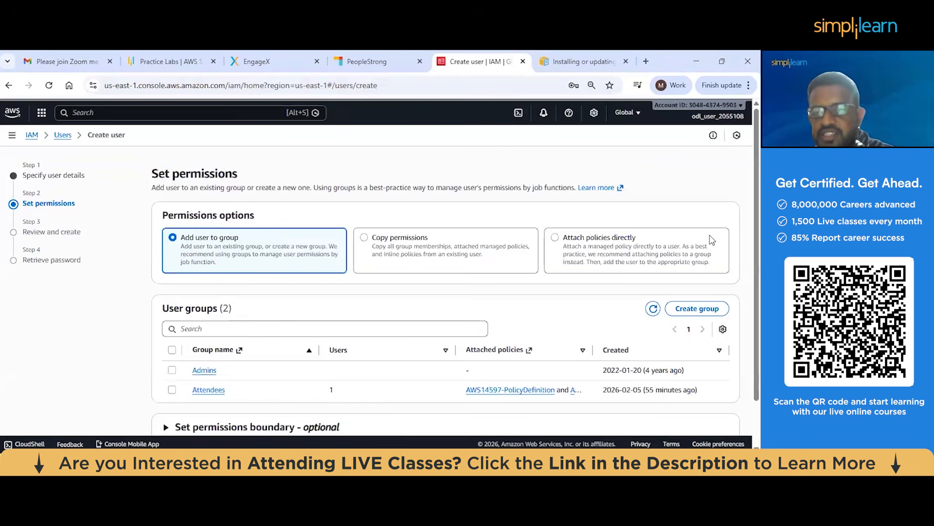
scroll(735, 413, down, 3)
click(720, 407)
scroll(713, 410, down, 5)
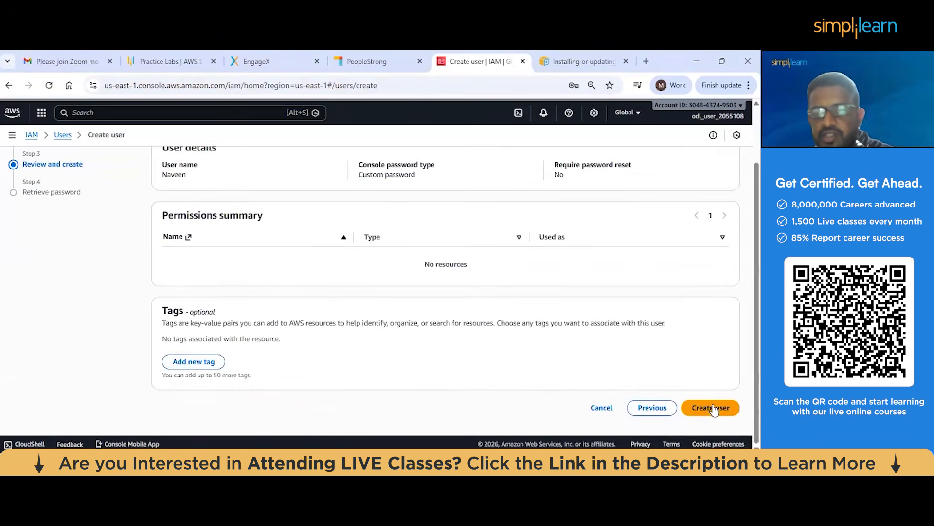
click(714, 409)
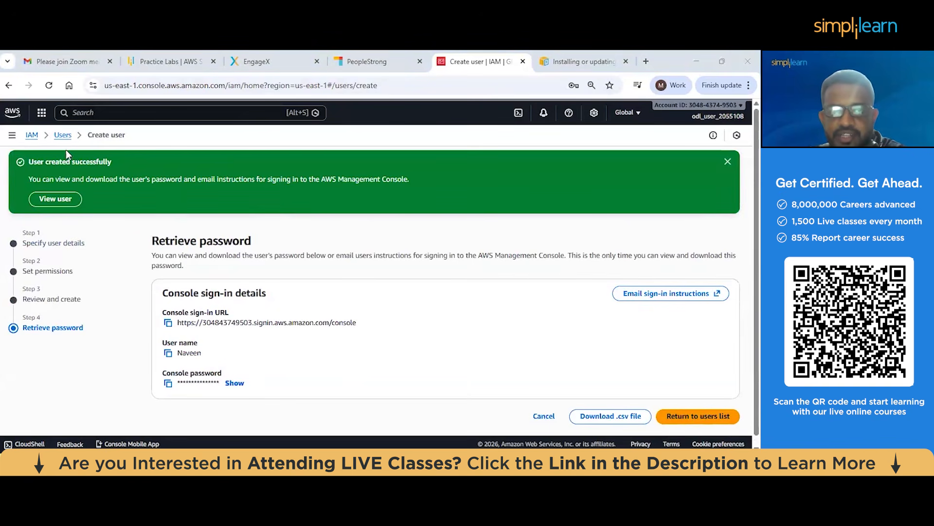
Open the newly created user from the users list and review its permissions policies and security credentials
click(64, 137)
click(493, 323)
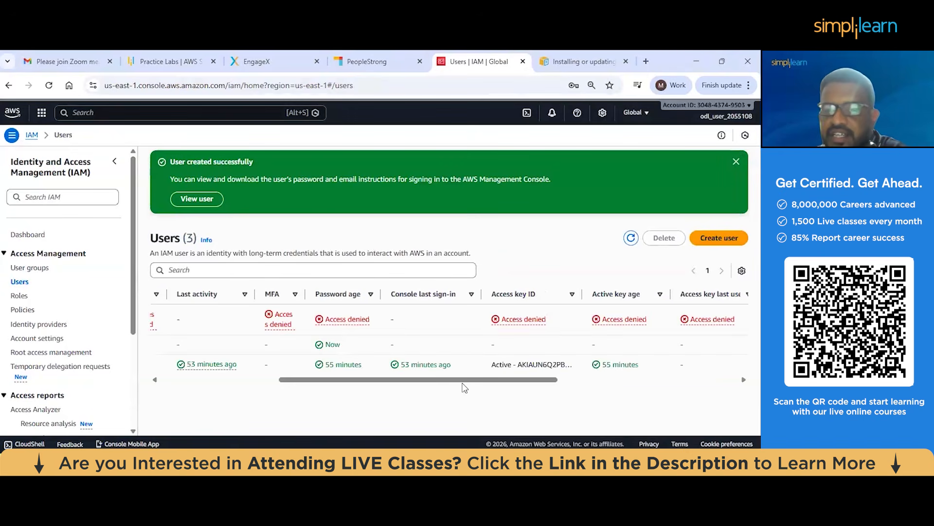
scroll(281, 373, left, 5)
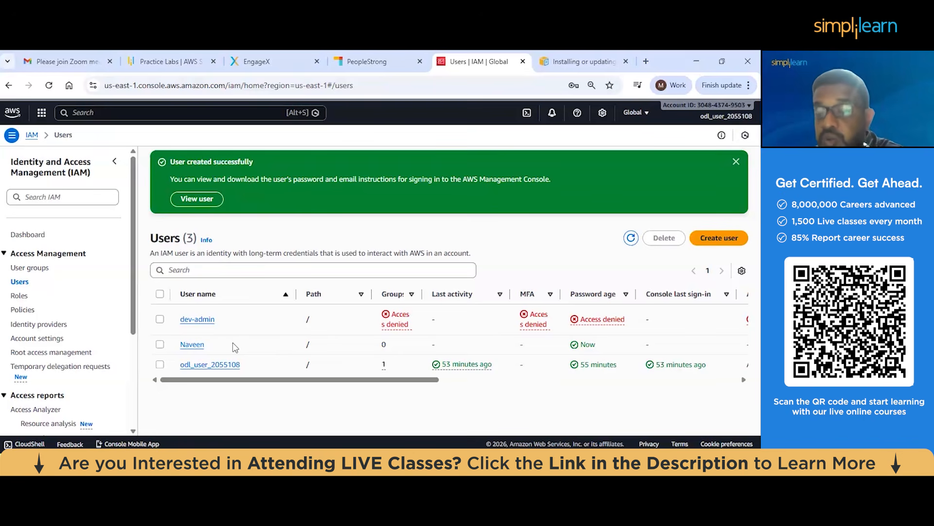
click(192, 345)
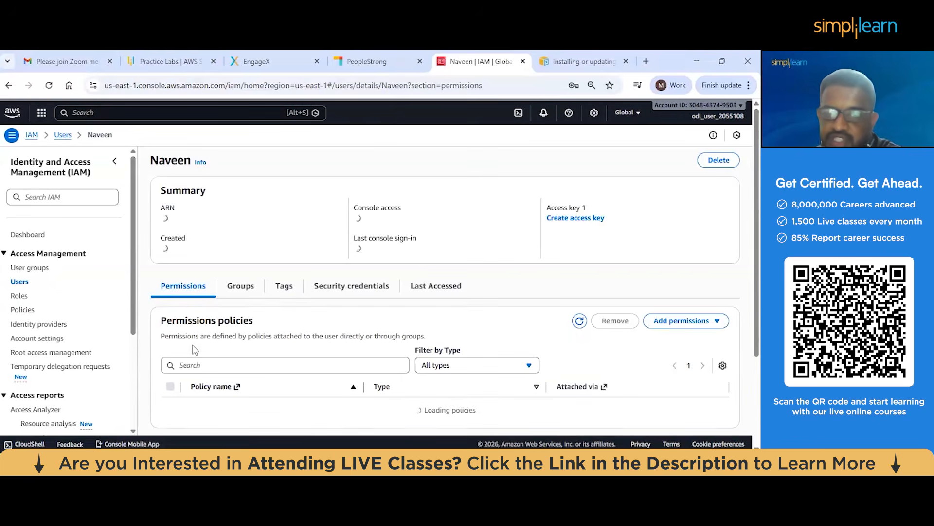
scroll(431, 192, down, 5)
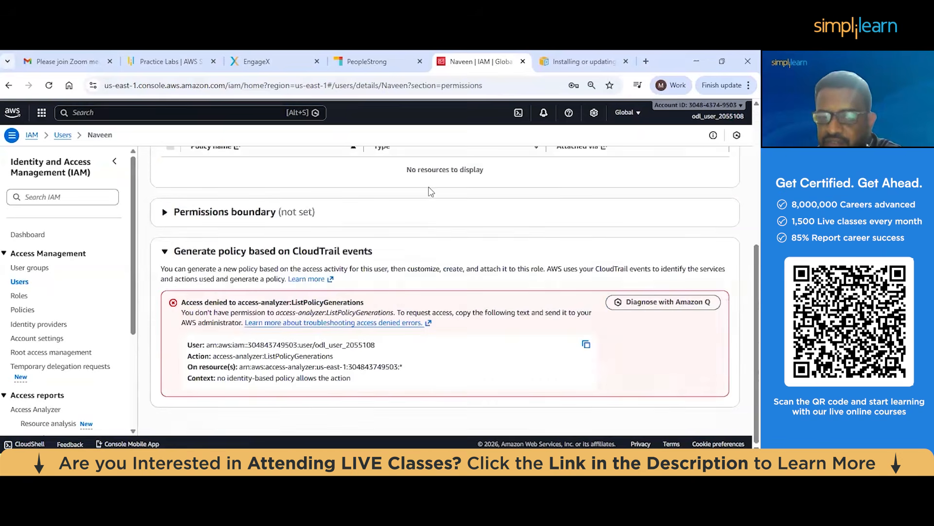
scroll(430, 191, up, 3)
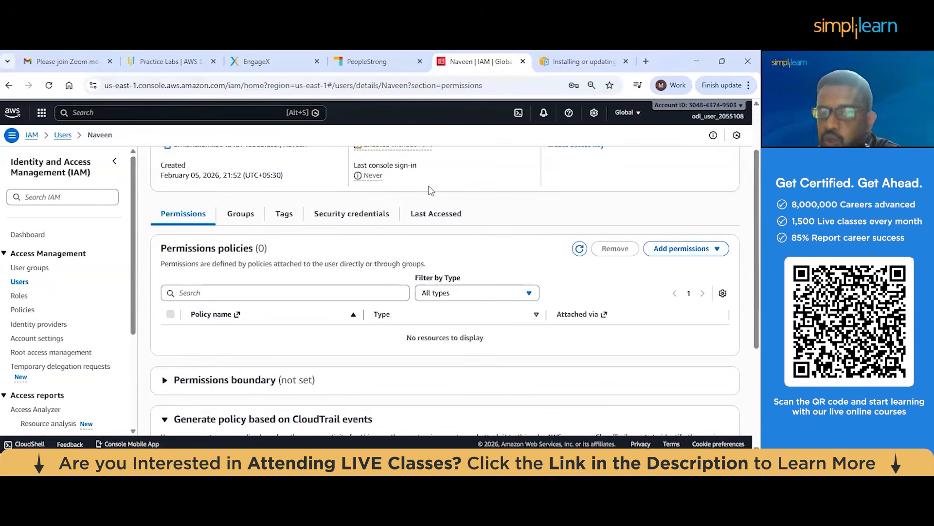
click(374, 216)
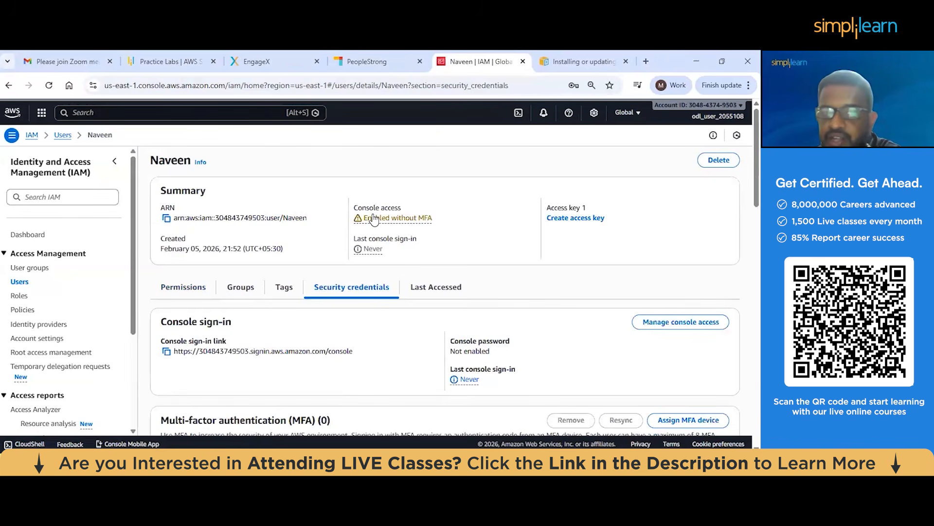
Return to the users list, reopen the newly created user and examine the access keys section of its security credentials
click(20, 281)
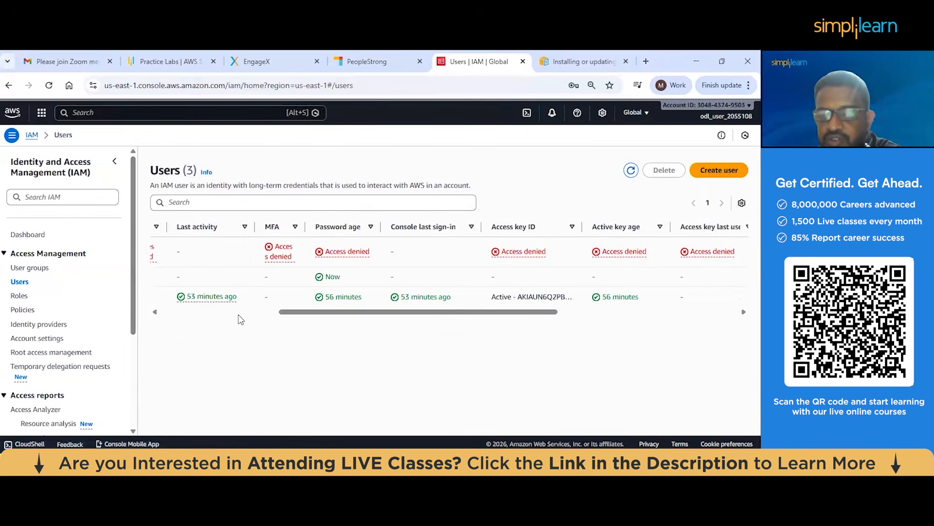
click(253, 312)
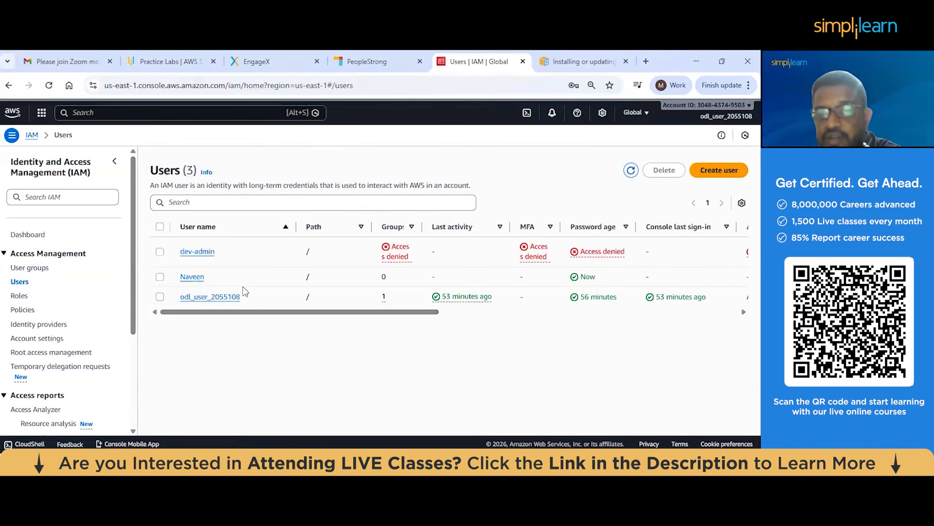
click(194, 278)
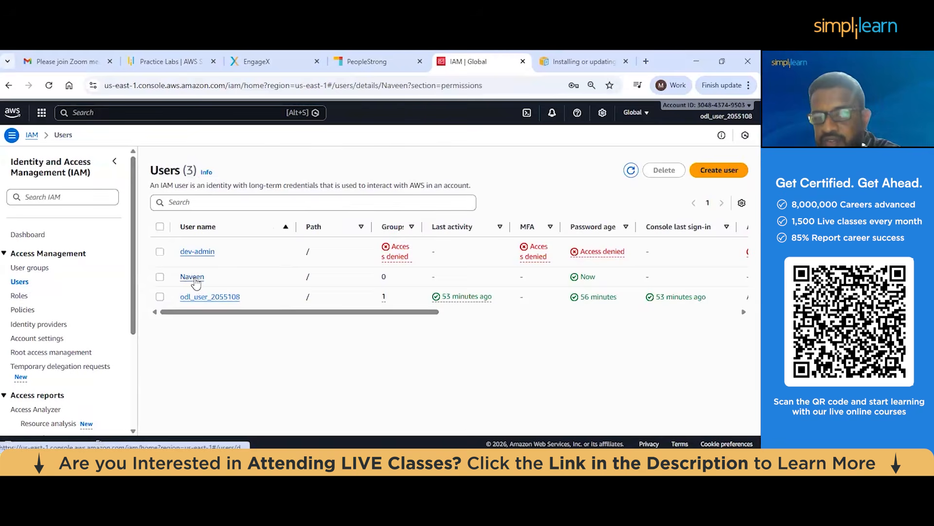
scroll(351, 279, down, 5)
scroll(353, 281, up, 3)
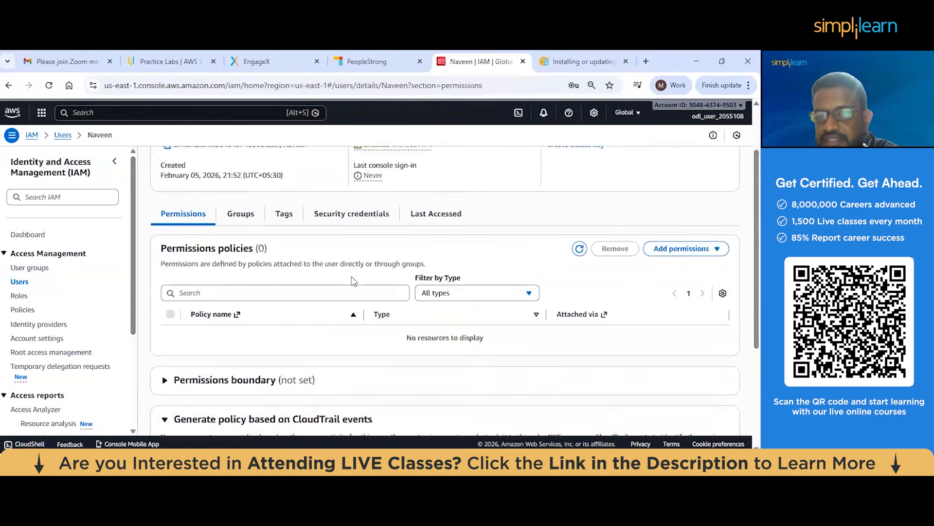
scroll(354, 281, up, 1)
click(355, 277)
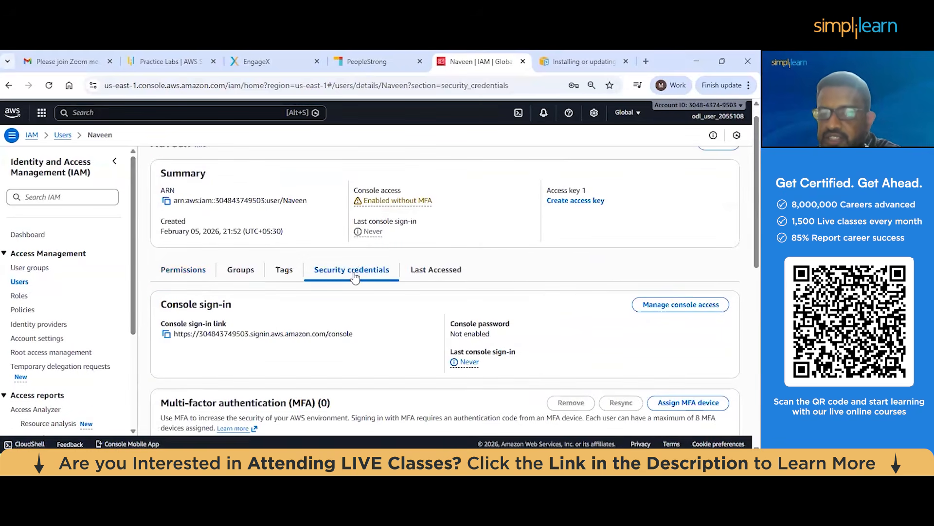
scroll(319, 256, down, 5)
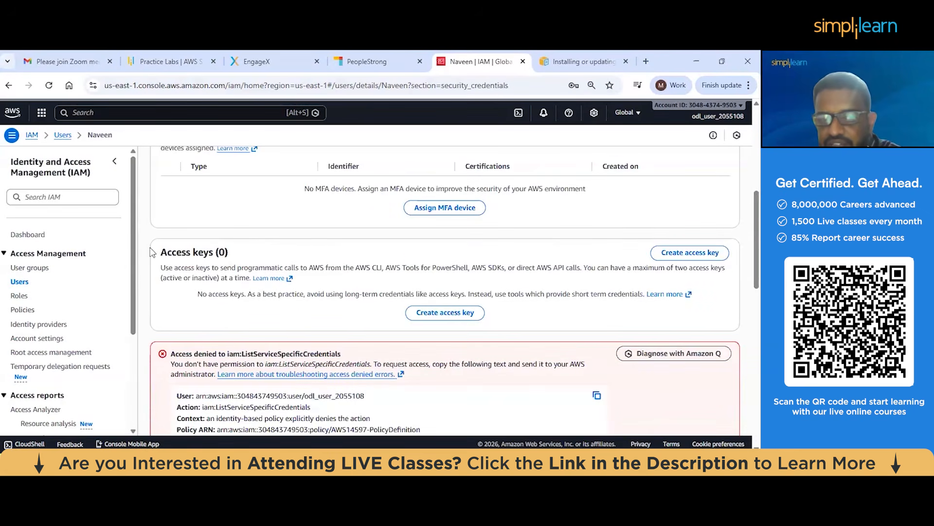
drag(157, 253, 239, 263)
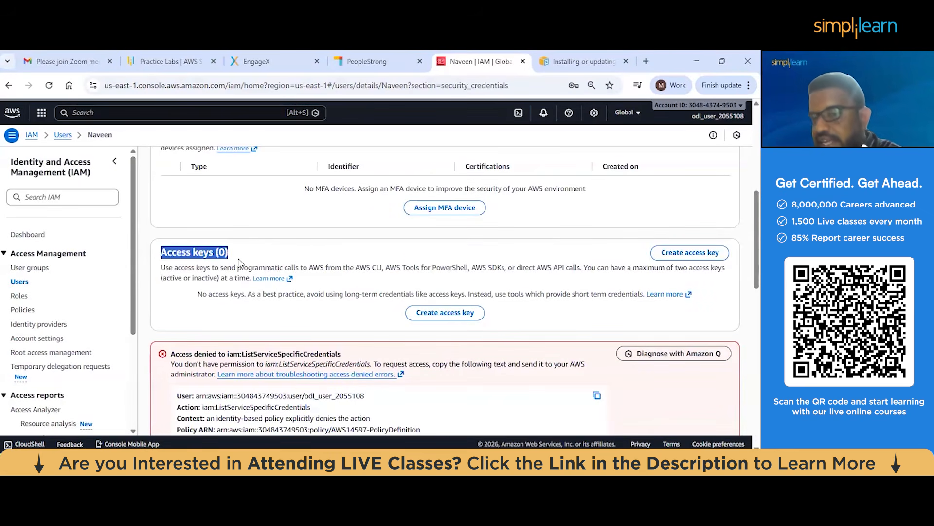
Start creating an access key for the user with the Command Line Interface (CLI) use case and accept the recommendation confirmation
click(435, 315)
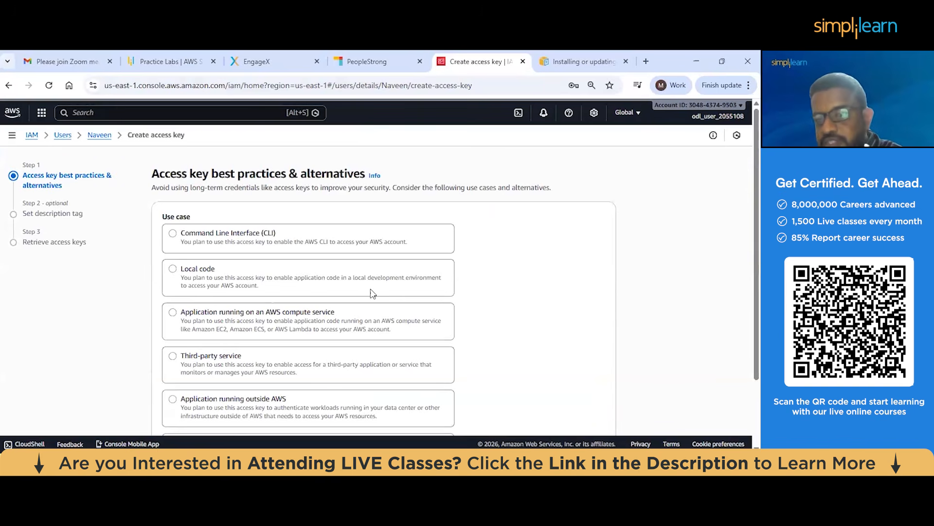
click(343, 228)
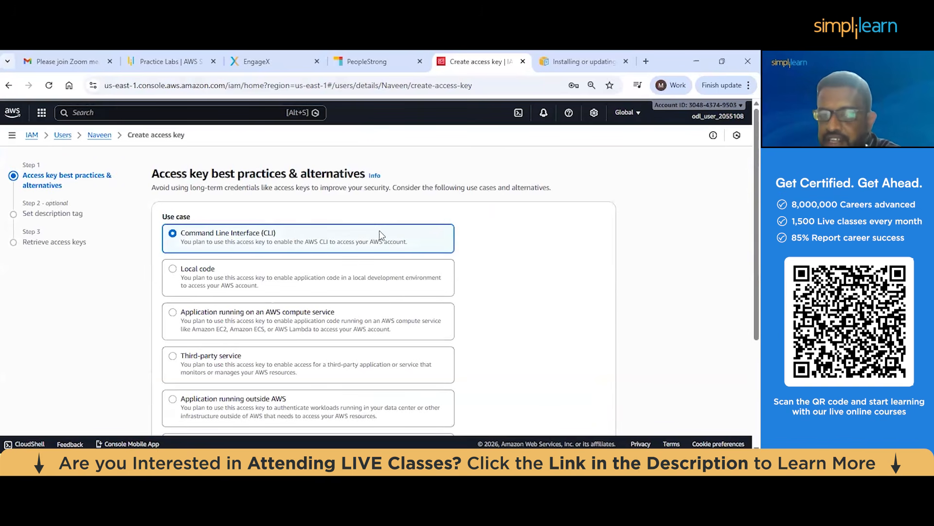
scroll(379, 235, down, 3)
click(180, 377)
click(596, 409)
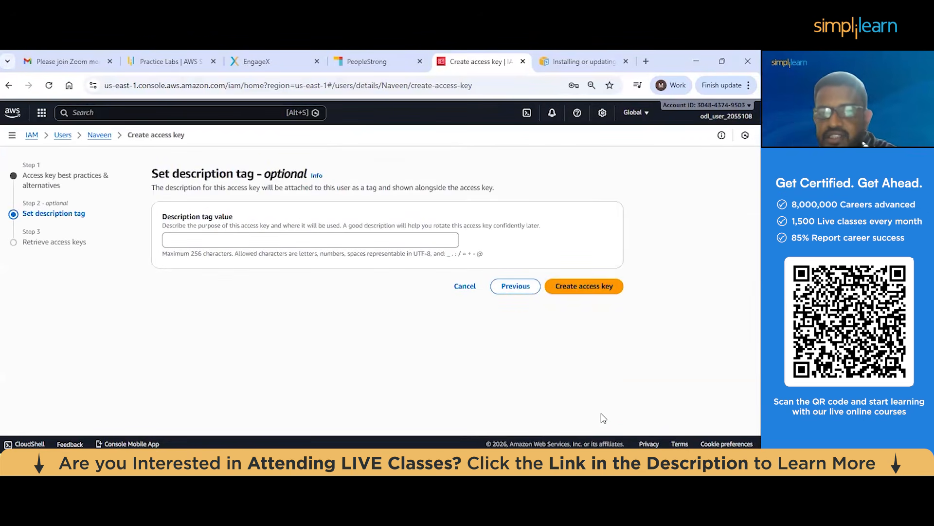
Set the description tag to "ryryreyrey" and create the access key, highlighting the one-time viewing notice
click(239, 239)
text(ryryreyrey)
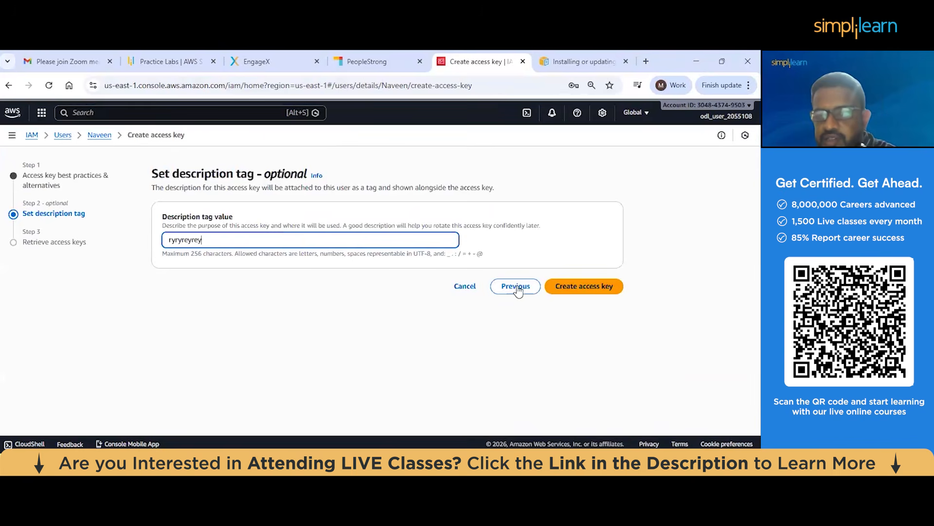
click(548, 289)
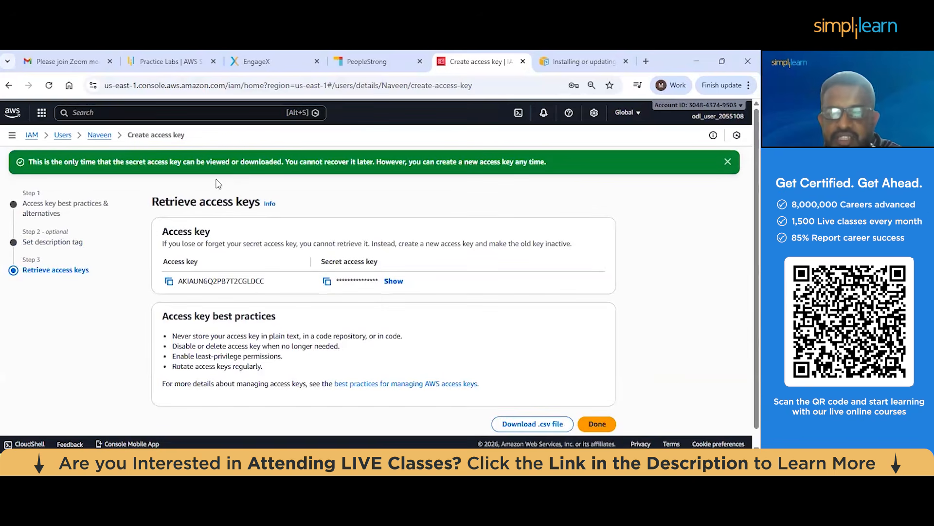
drag(64, 162, 258, 167)
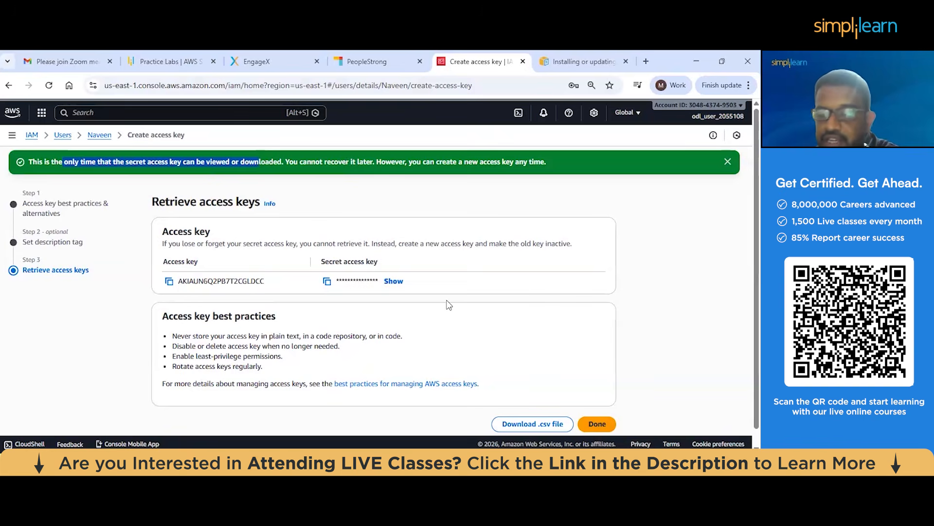
Download the access key CSV file, open it, widen the two columns to view the key values, and minimize the spreadsheet
click(523, 427)
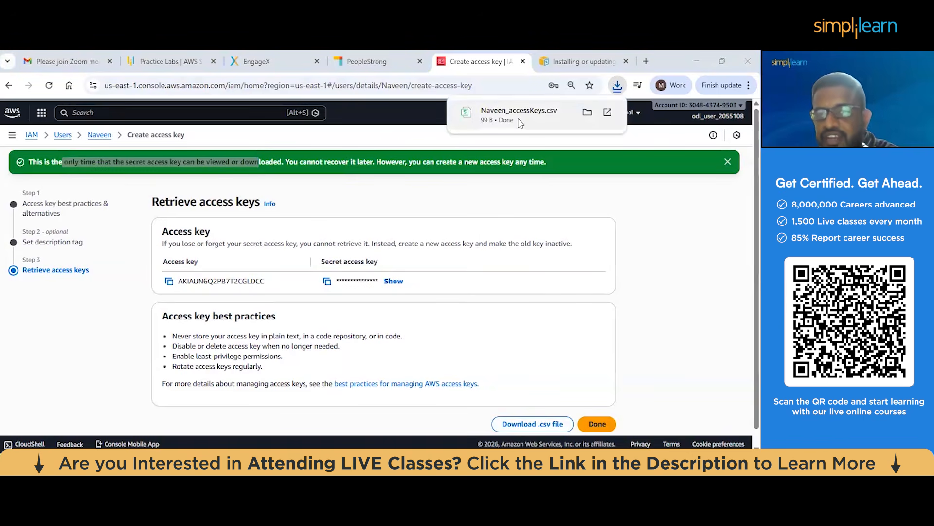
click(519, 123)
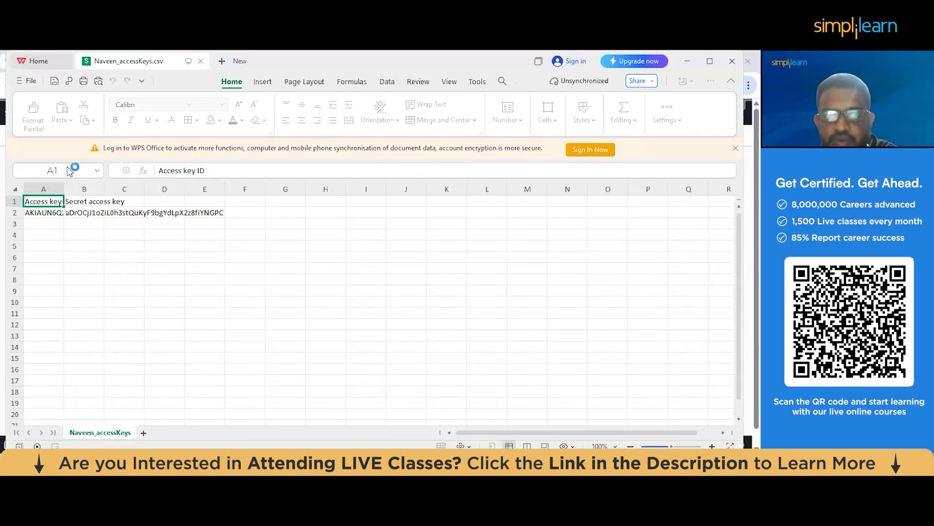
drag(64, 189, 194, 191)
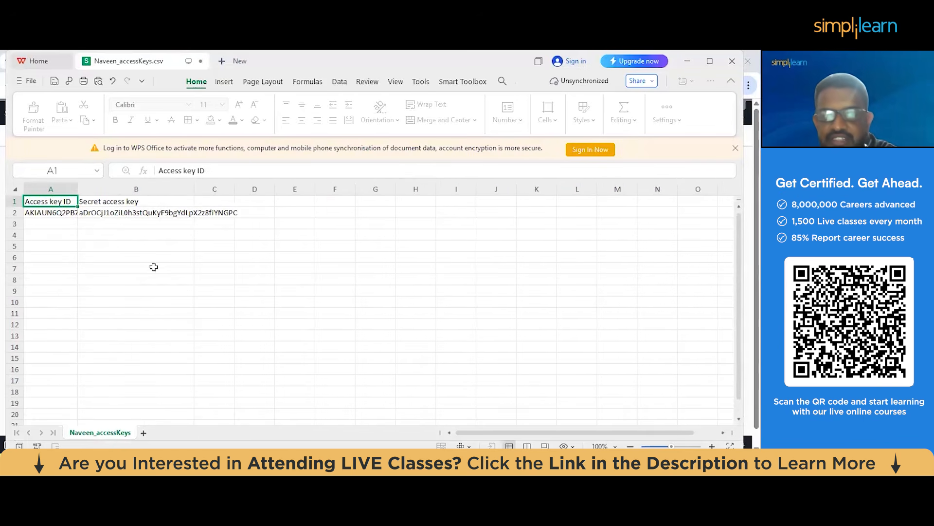
click(688, 61)
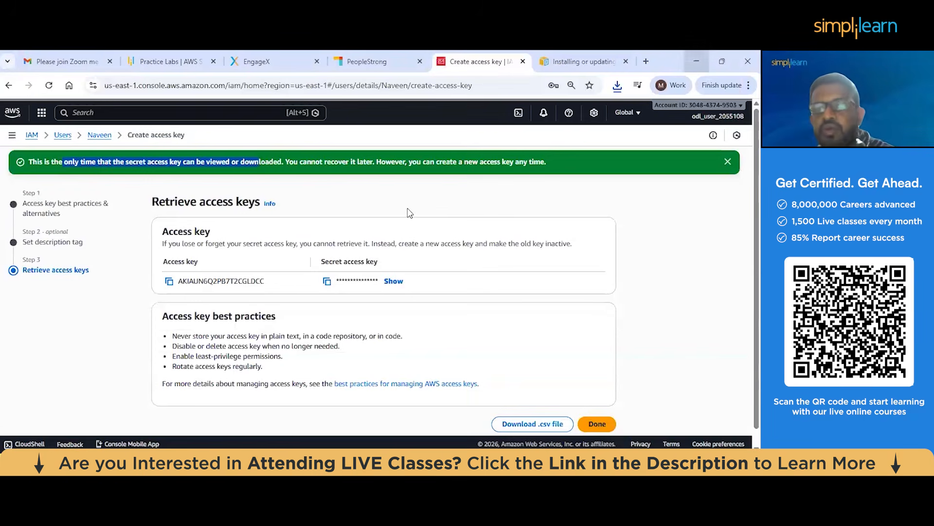
Open CloudShell and run aws configure
click(520, 113)
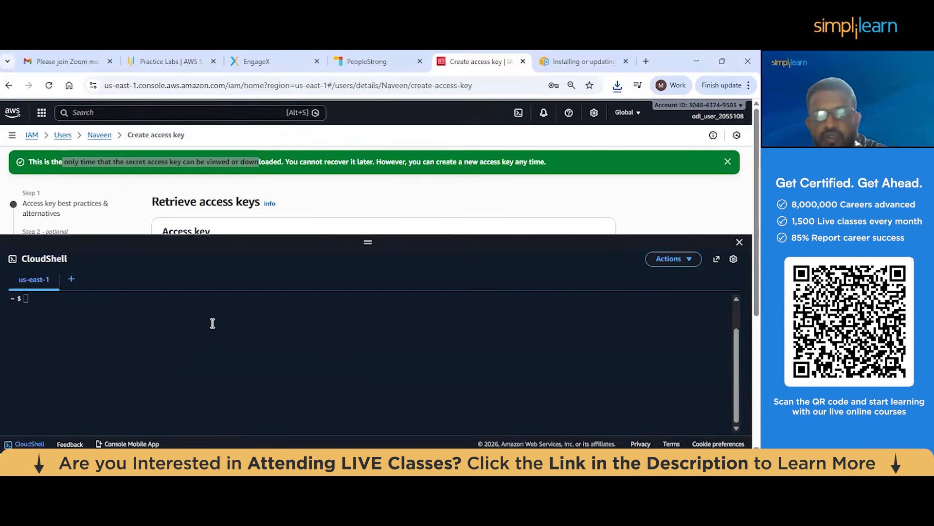
click(168, 308)
text(aws co)
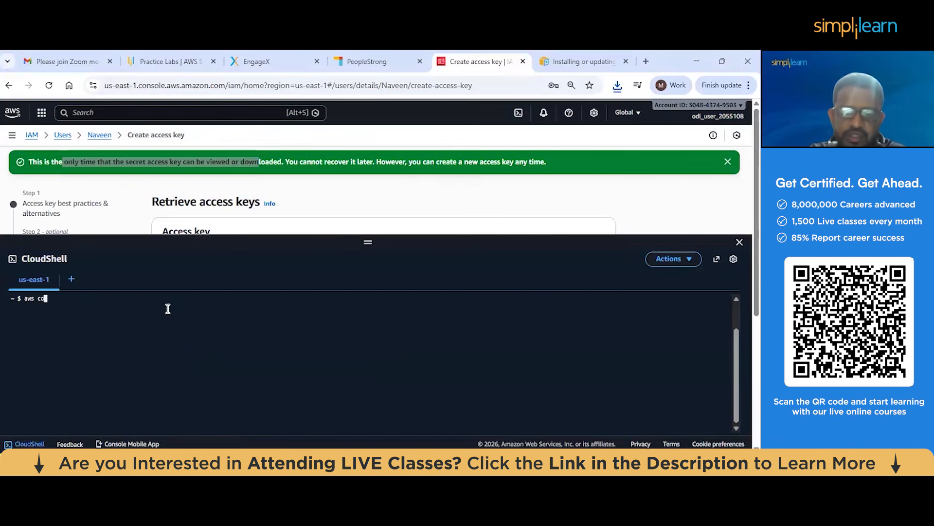
text(nfigure)
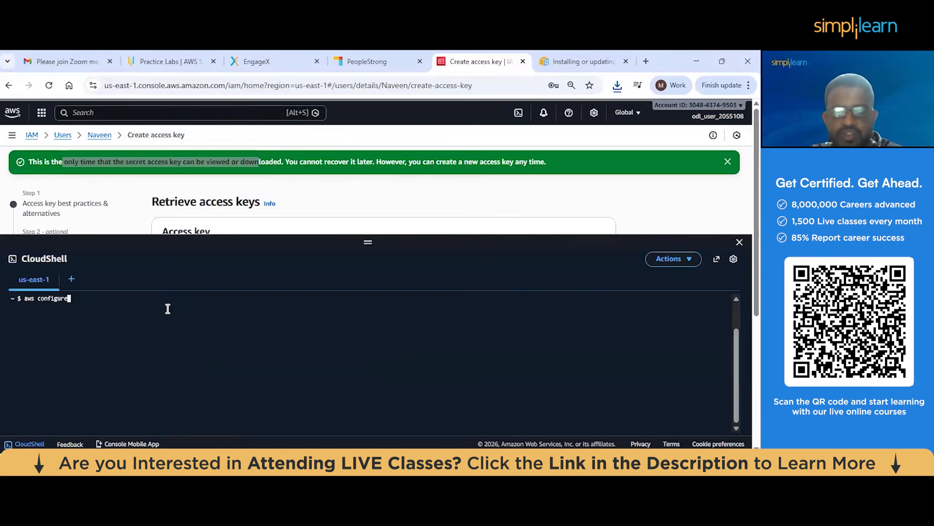
key(Return)
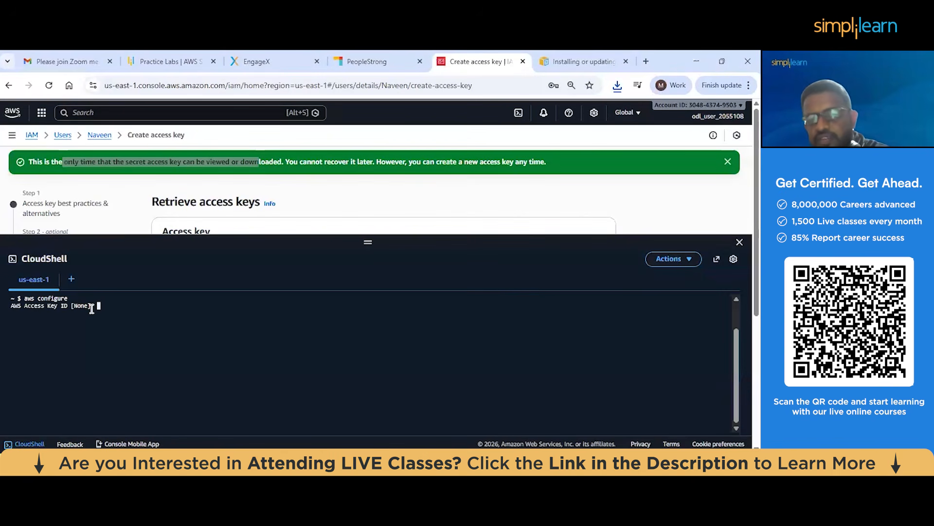
Copy the new access key ID from the console page and submit it at the AWS Access Key ID prompt in CloudShell
drag(369, 242, 368, 365)
scroll(438, 278, down, 2)
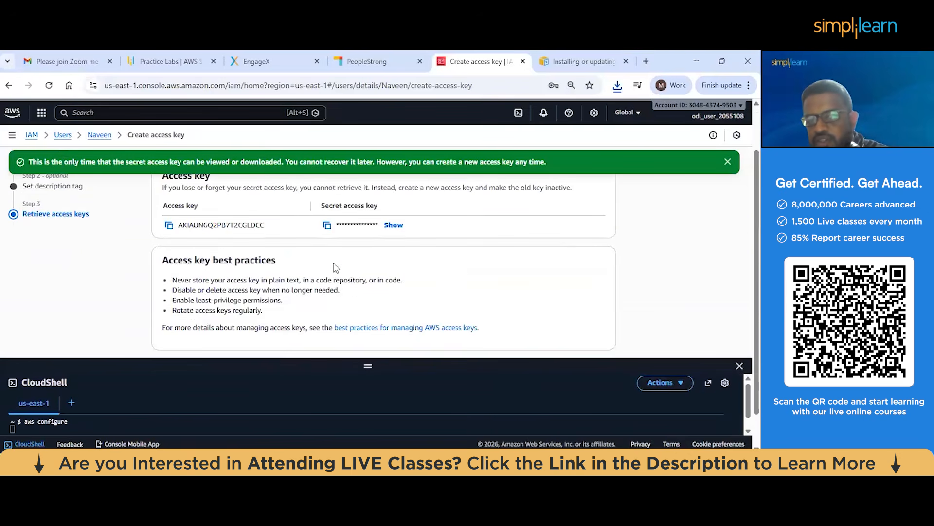
scroll(336, 267, up, 1)
click(169, 280)
drag(368, 364, 368, 299)
click(87, 359)
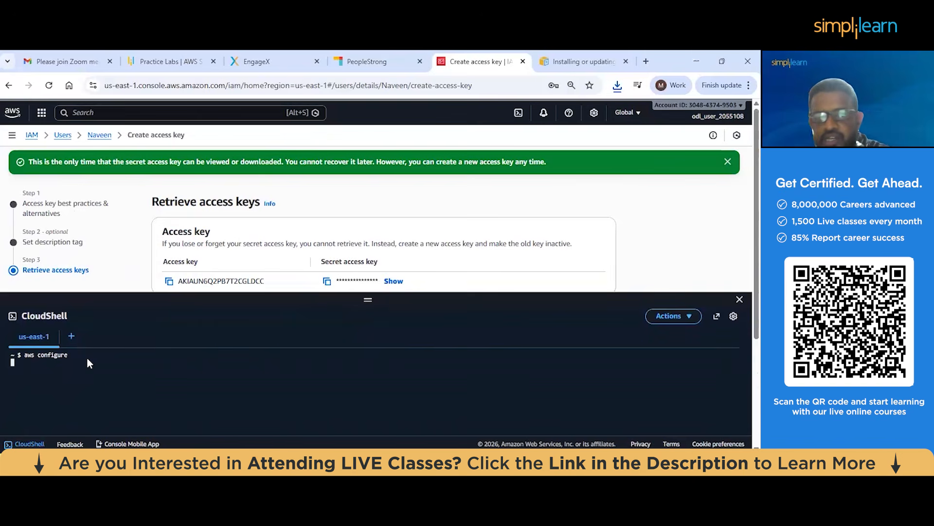
key(ctrl+v)
key(Return)
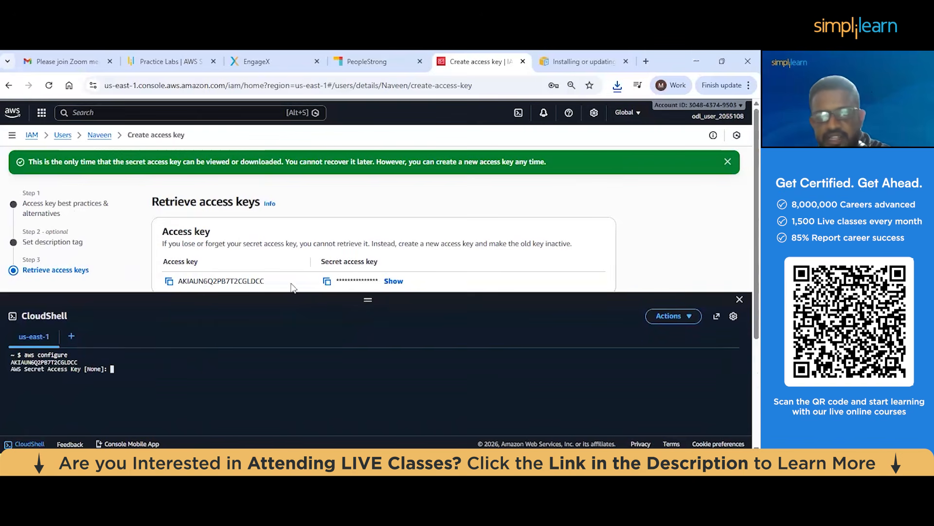
Copy the secret access key, paste it at the AWS Secret Access Key prompt, check the pasted text and submit it
click(327, 280)
click(136, 373)
key(ctrl+v)
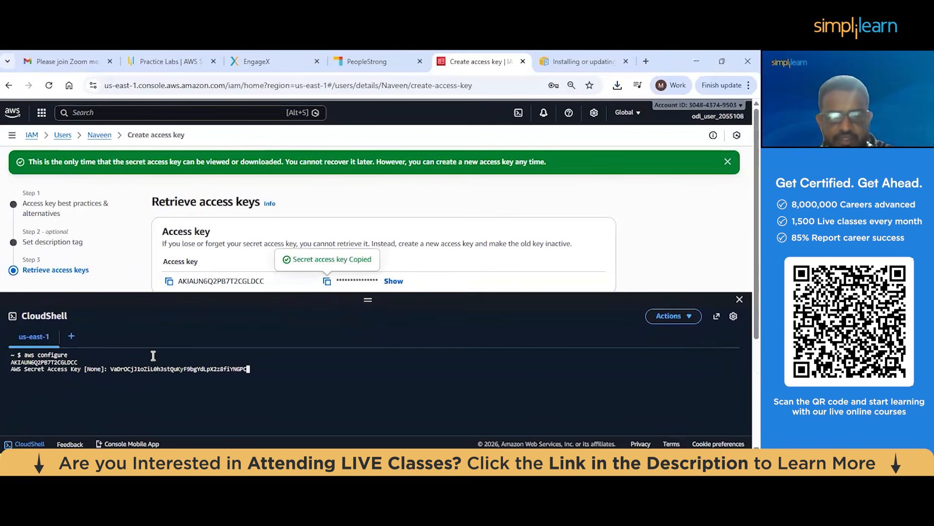
key(Left)
key(Left)
key(Left)
key(Left)
key(Left)
key(Left)
key(Left)
key(Left)
key(Left)
key(Left)
key(Left)
key(Left)
key(Left)
key(Left)
key(Left)
key(Left)
key(Left)
key(Left)
key(Left)
key(Left)
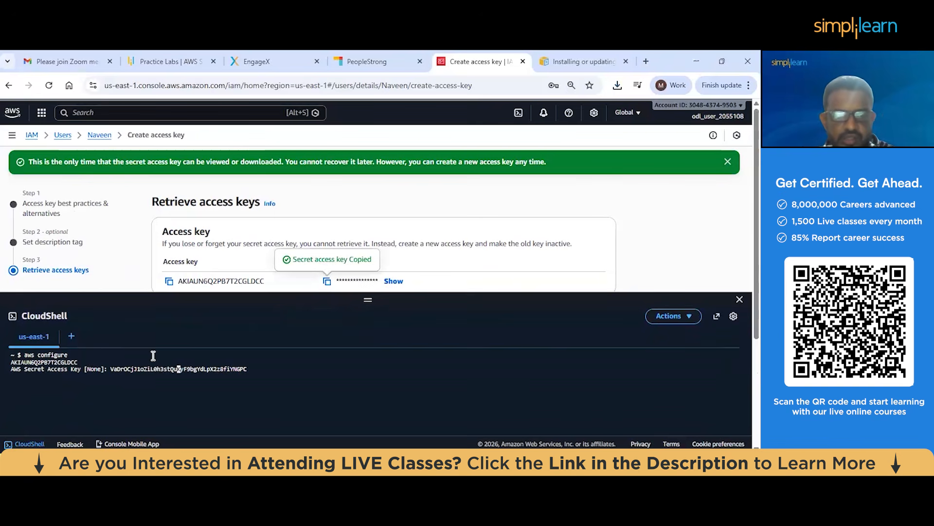
key(Left)
key(Left)
key(Left)
key(Left)
key(Left)
key(Left)
key(Left)
key(Right)
key(Right)
key(Right)
key(Right)
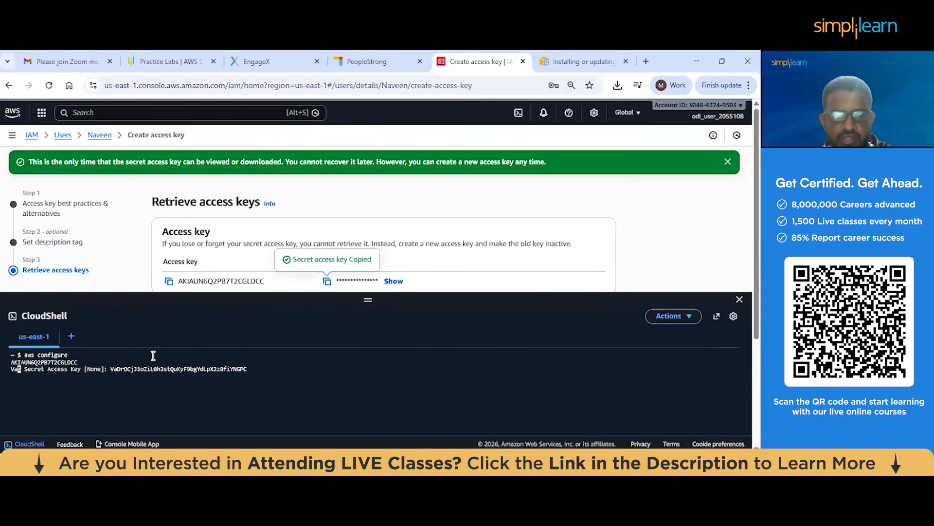
key(Right)
key(Right)
key(Right)
key(Right)
key(Right)
key(Right)
key(Right)
key(Right)
key(Right)
key(Right)
key(Right)
key(Right)
key(Right)
key(Right)
key(Right)
key(Right)
key(Right)
key(Right)
key(Right)
key(Right)
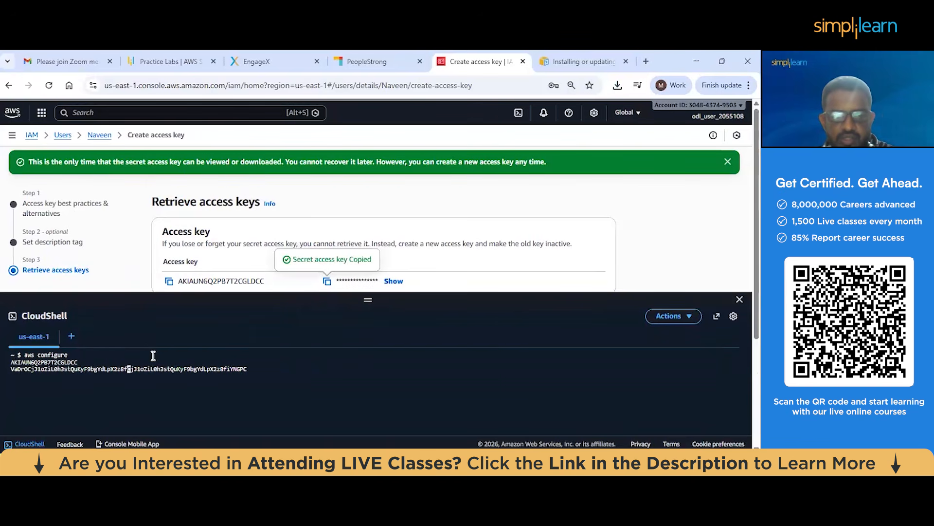
key(Right)
key(Right)
key(Right)
key(Right)
key(Right)
key(Left)
key(Left)
key(Left)
key(Left)
key(Left)
key(Left)
key(Left)
key(Left)
key(Left)
key(Left)
key(Left)
key(Left)
key(Left)
key(Left)
key(Left)
key(Left)
key(Left)
key(Left)
key(Left)
key(Left)
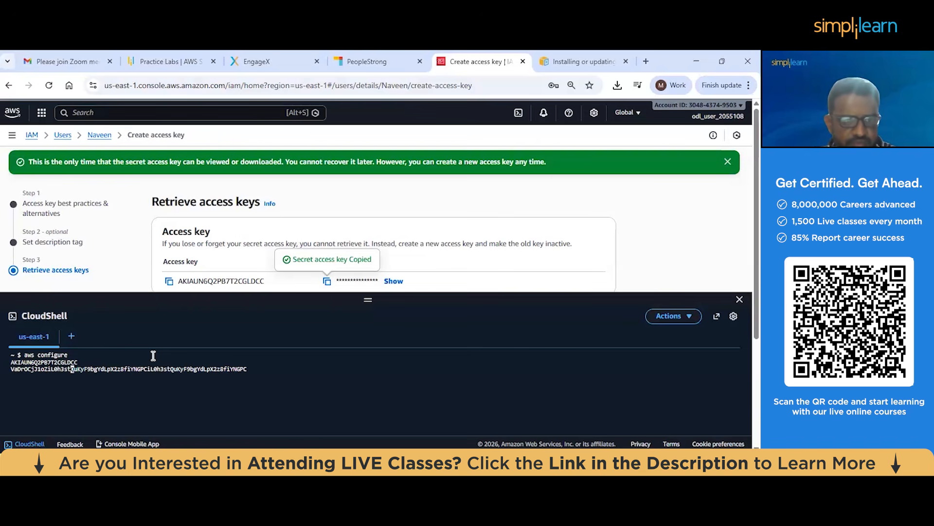
key(ctrl+u)
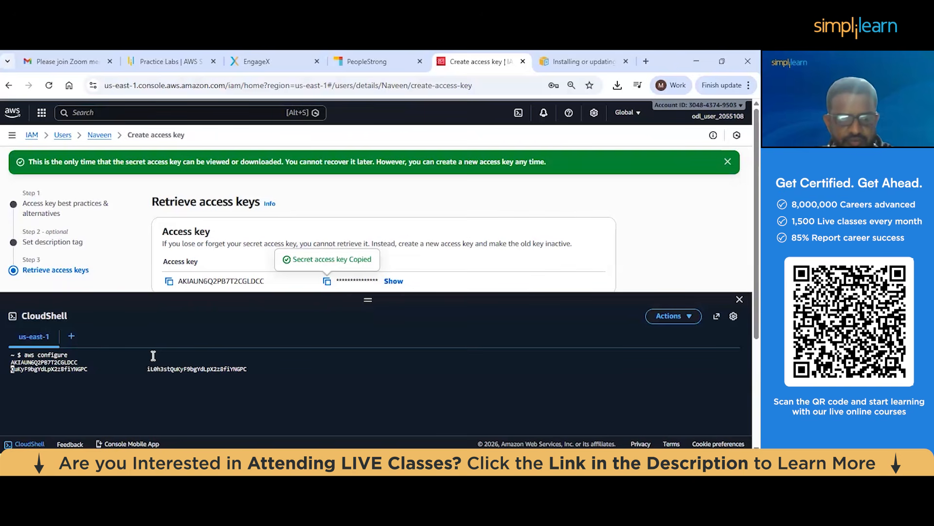
key(ctrl+y)
key(Return)
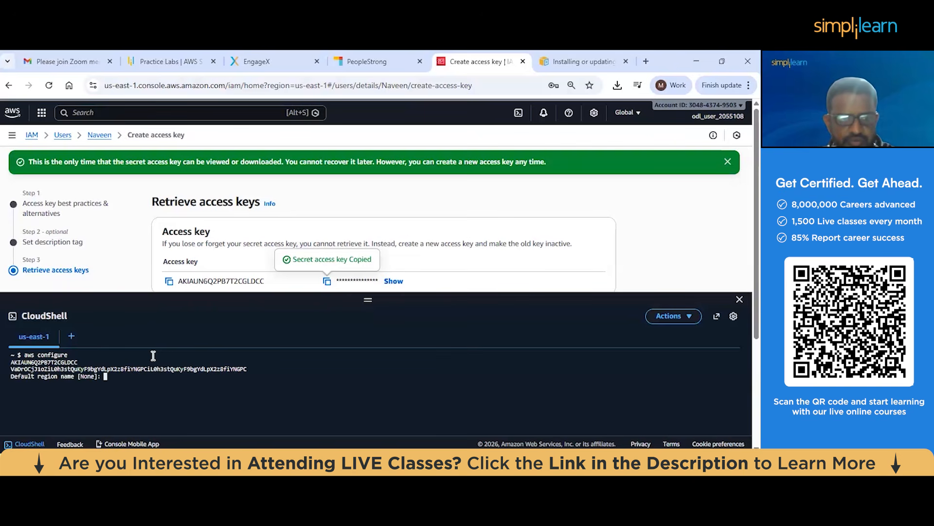
Leave the default region name and output format blank, exit the CloudShell session and shrink its pane
key(Return)
key(Return)
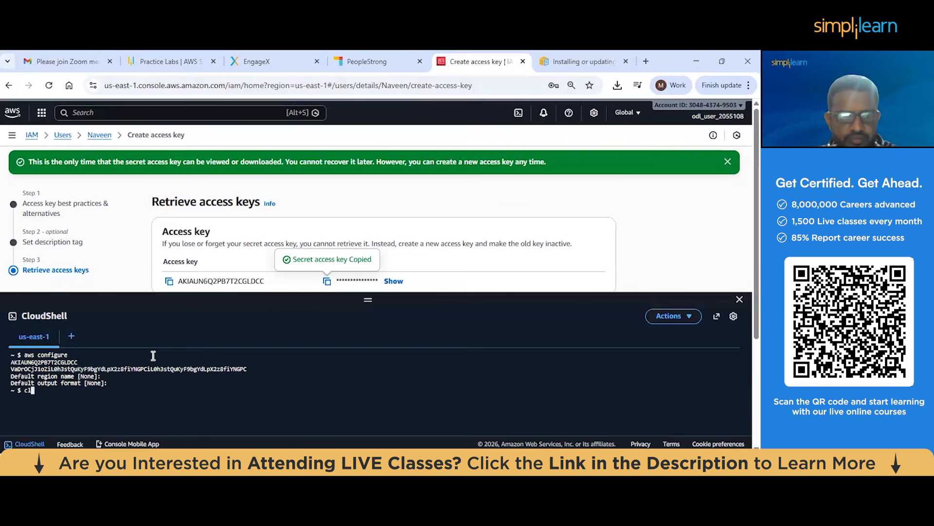
text(exit)
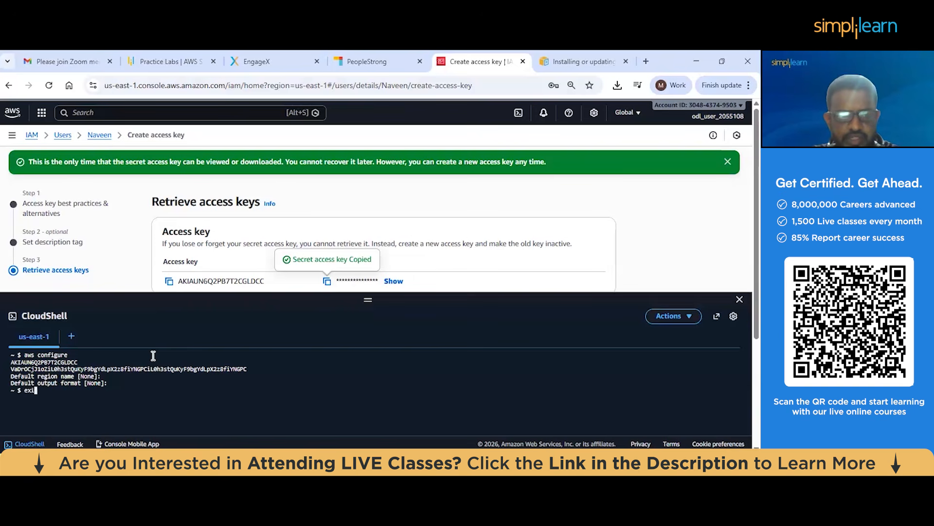
key(Return)
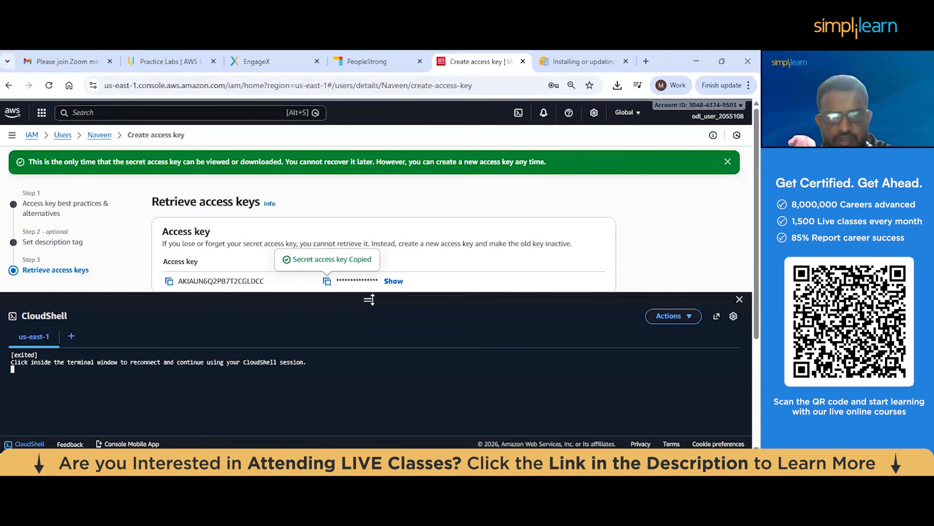
drag(368, 303, 355, 373)
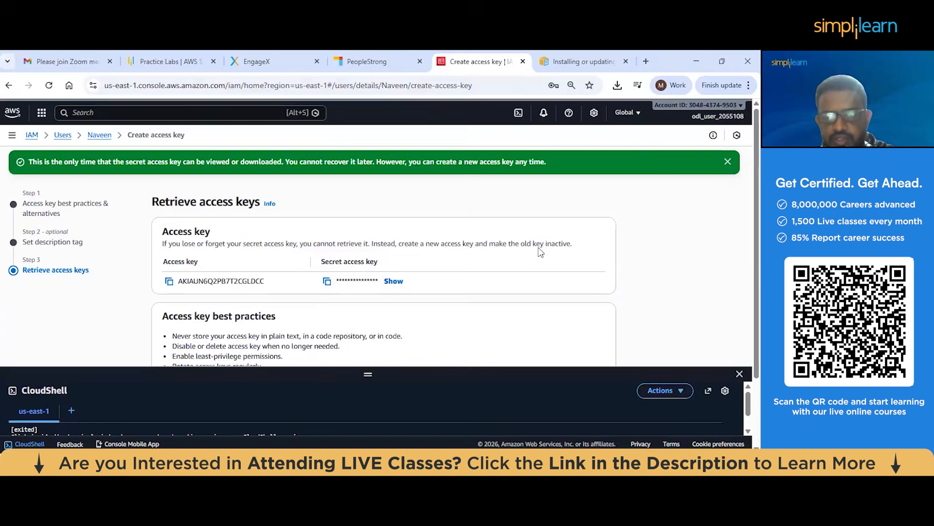
Close and reopen CloudShell, enlarge its pane and reconnect the exited session
click(739, 374)
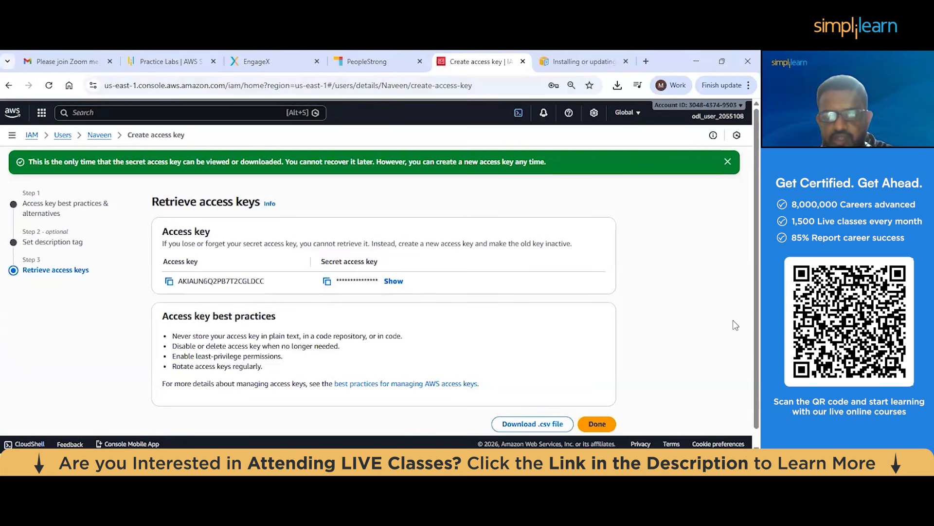
click(28, 444)
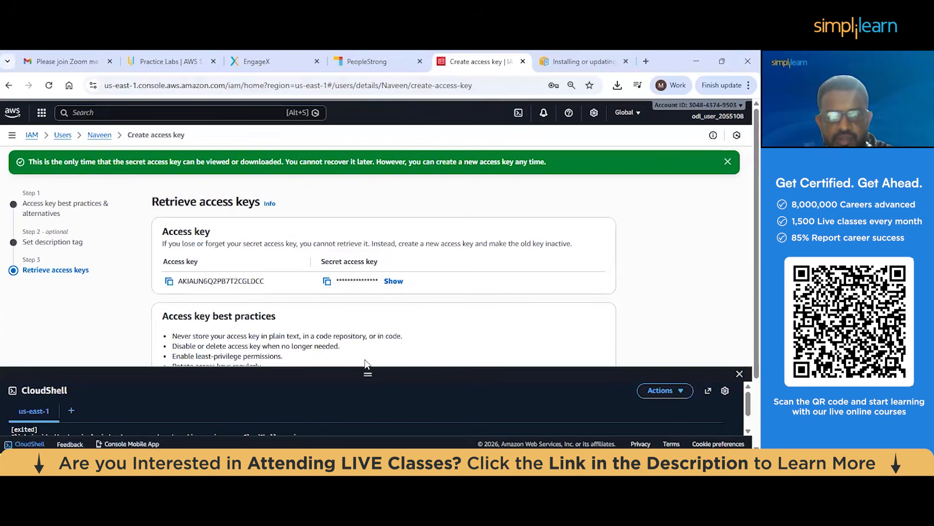
drag(368, 372, 367, 247)
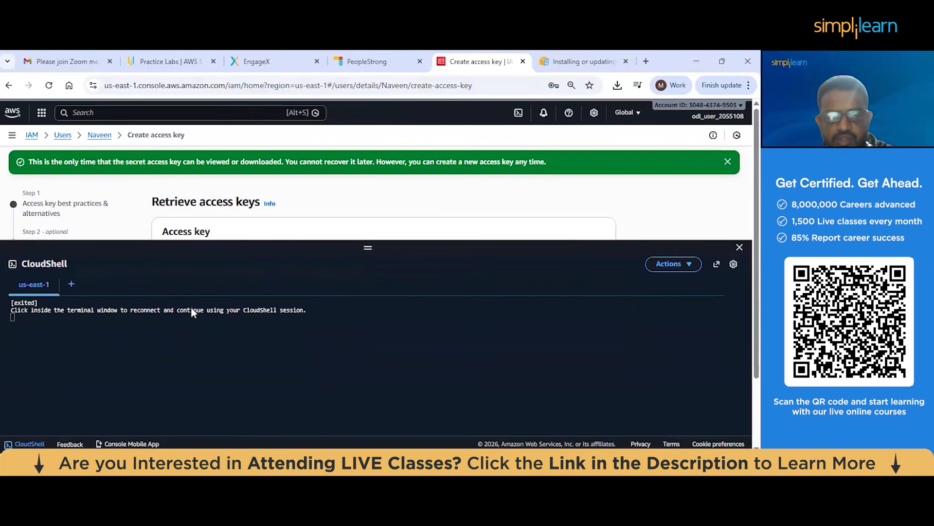
click(142, 332)
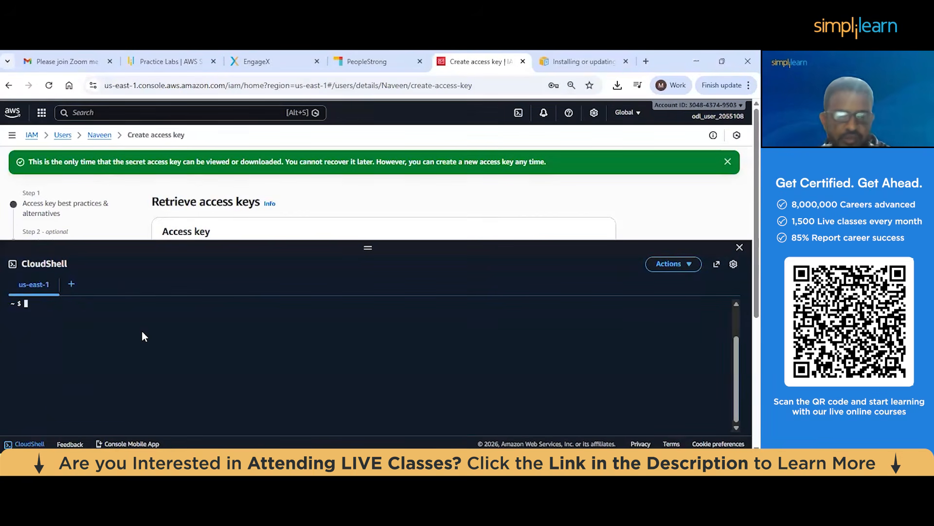
Run aws configure, copy the access key ID from the console page and submit it at the first prompt
text(aws )
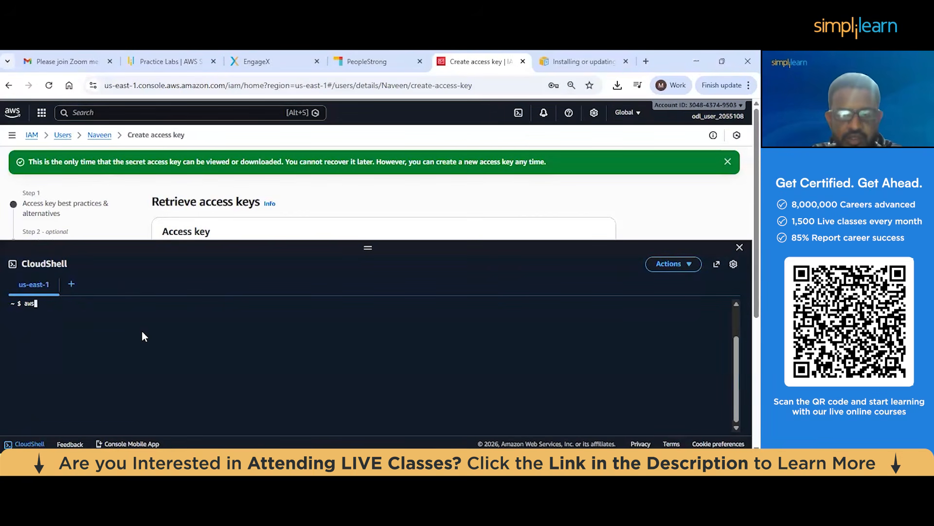
text(config)
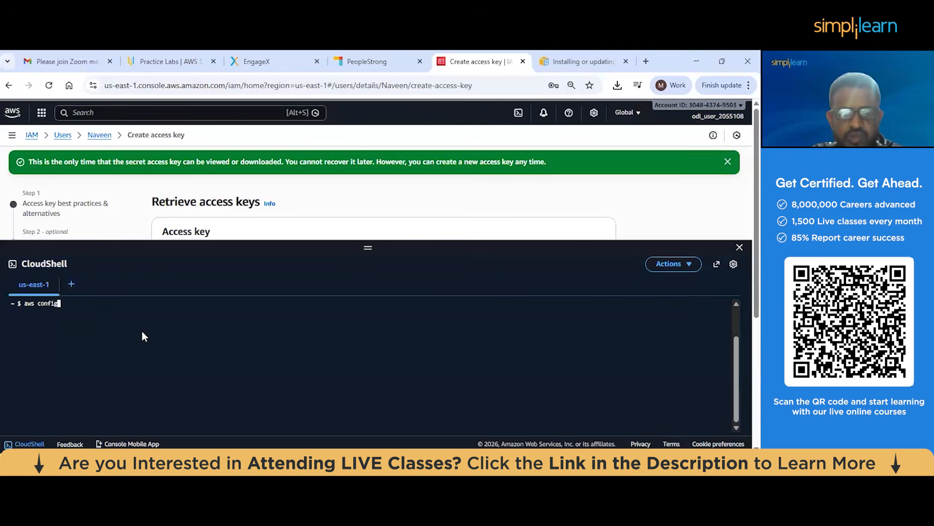
text(ure)
key(Return)
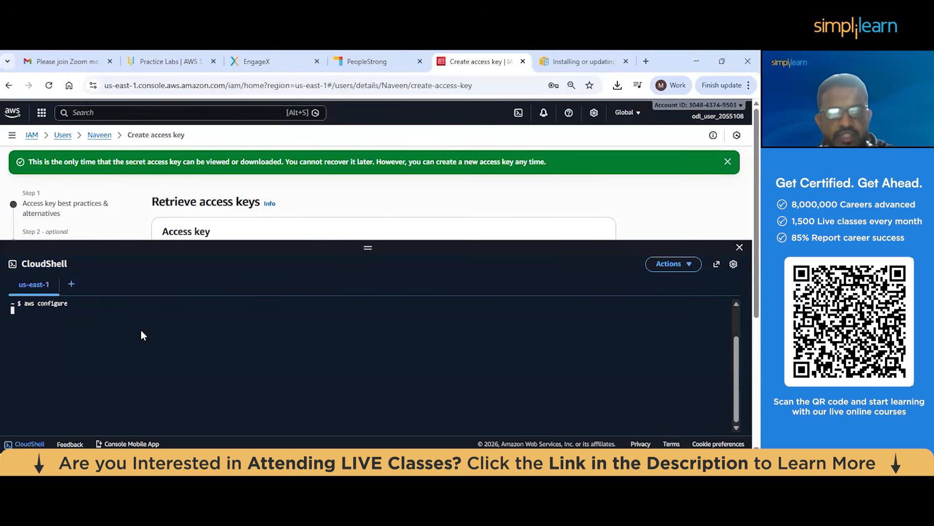
drag(369, 249, 370, 272)
click(169, 281)
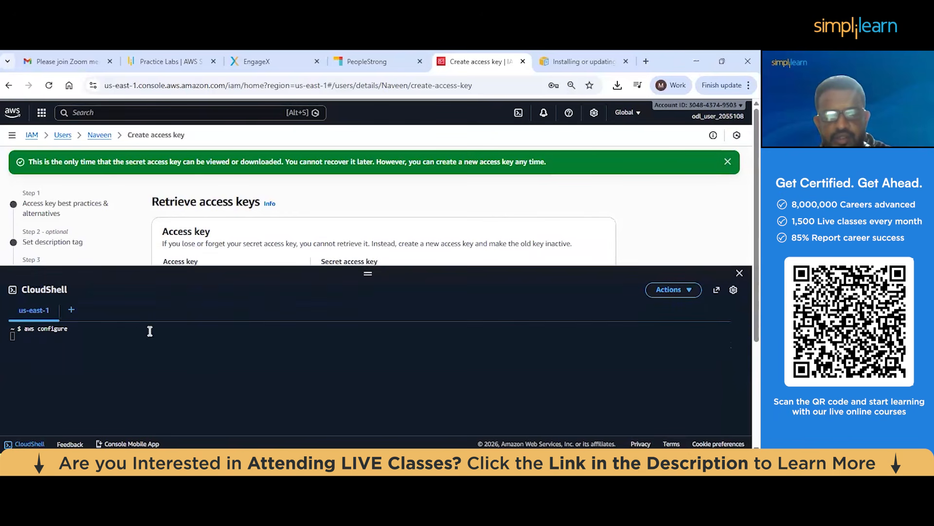
click(104, 330)
key(ctrl+v)
key(Return)
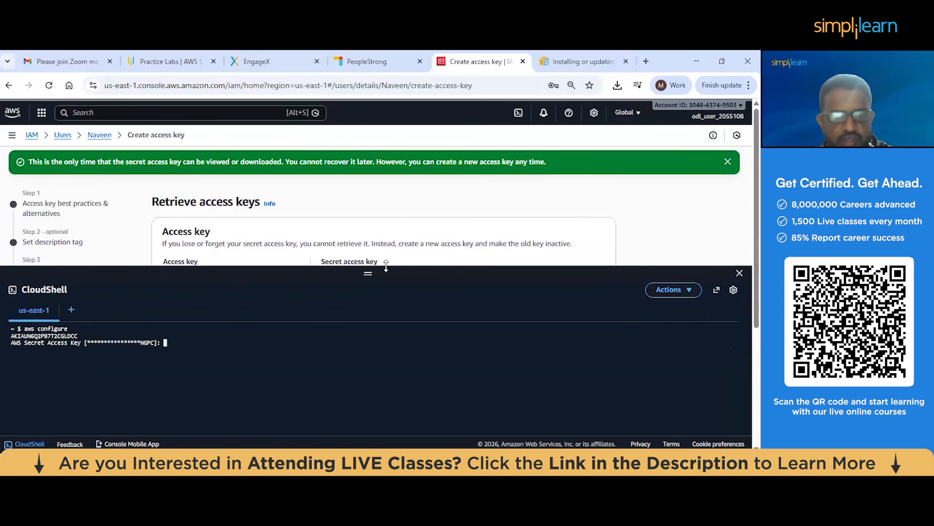
Copy the secret access key from the console page and try to submit it at the AWS Secret Access Key prompt
drag(380, 273, 379, 294)
click(327, 281)
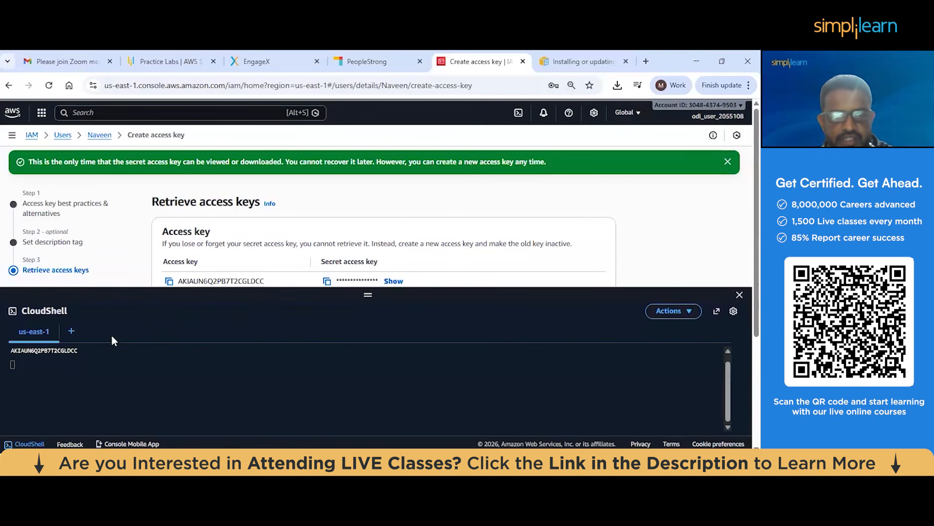
click(97, 369)
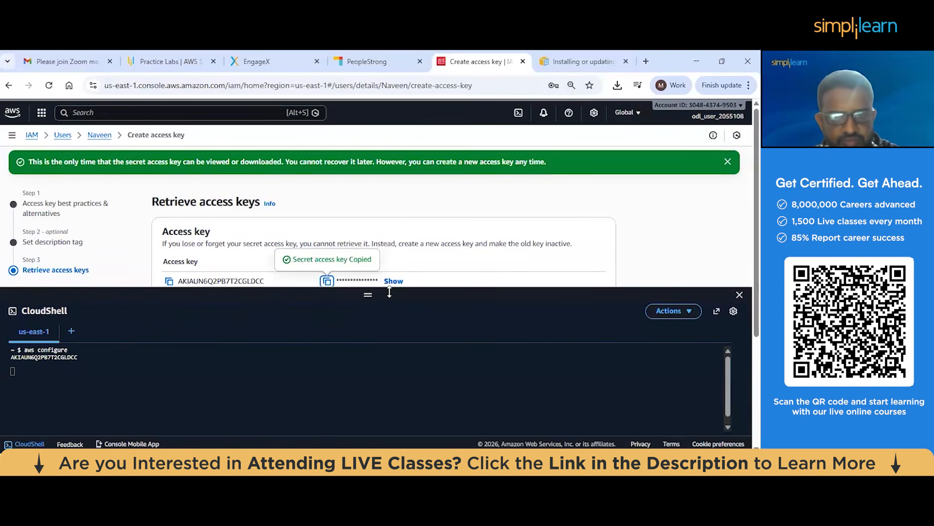
drag(368, 295, 369, 276)
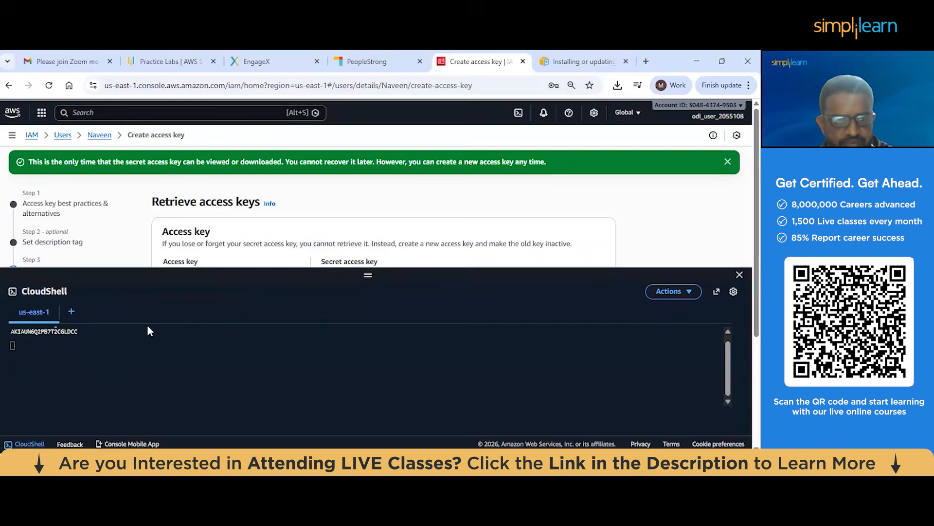
click(94, 341)
key(Return)
Submit e as the default region name and leave the default output format blank
text(efa)
key(BackSpace)
key(BackSpace)
key(Return)
key(Return)
key(Return)
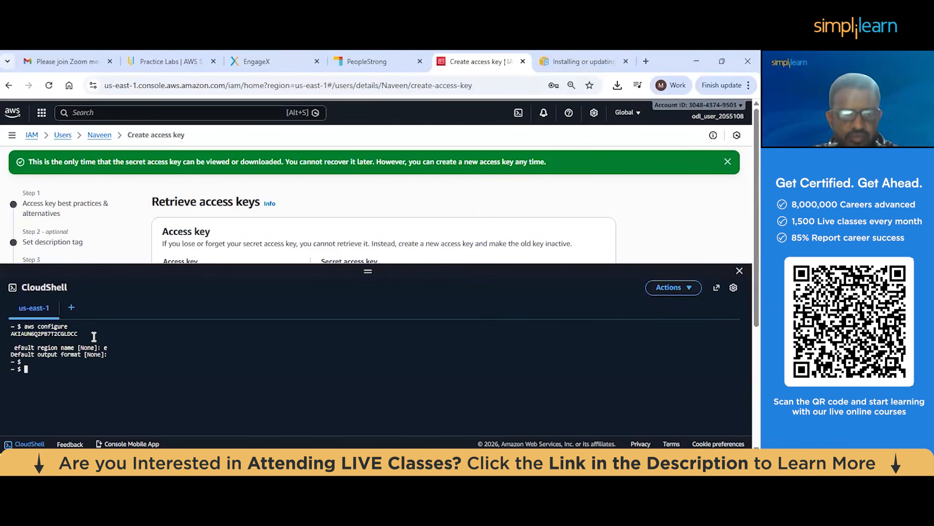
Exit the CloudShell session and reconnect it
text(exit)
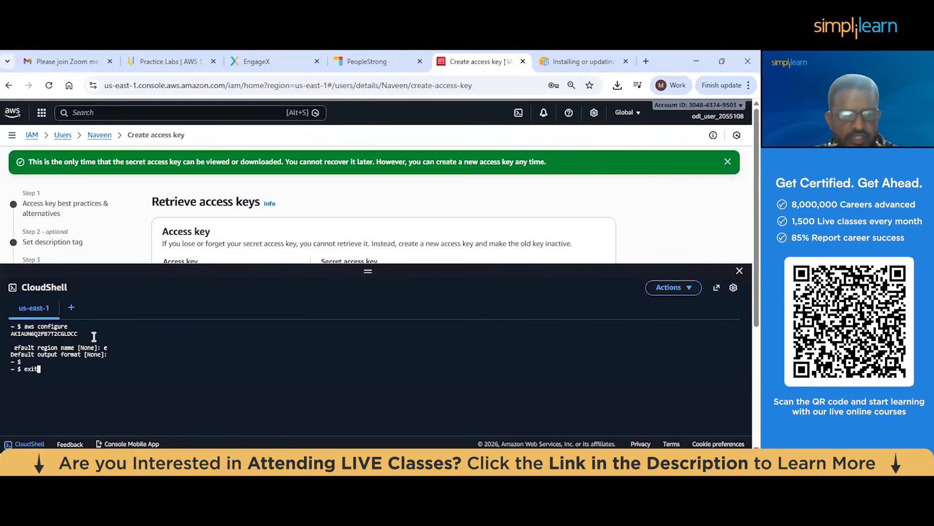
key(Return)
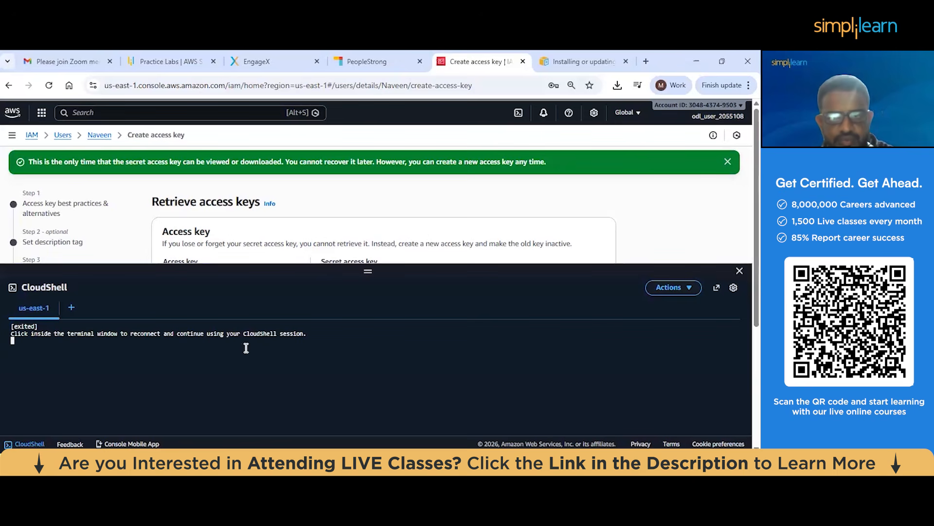
click(46, 344)
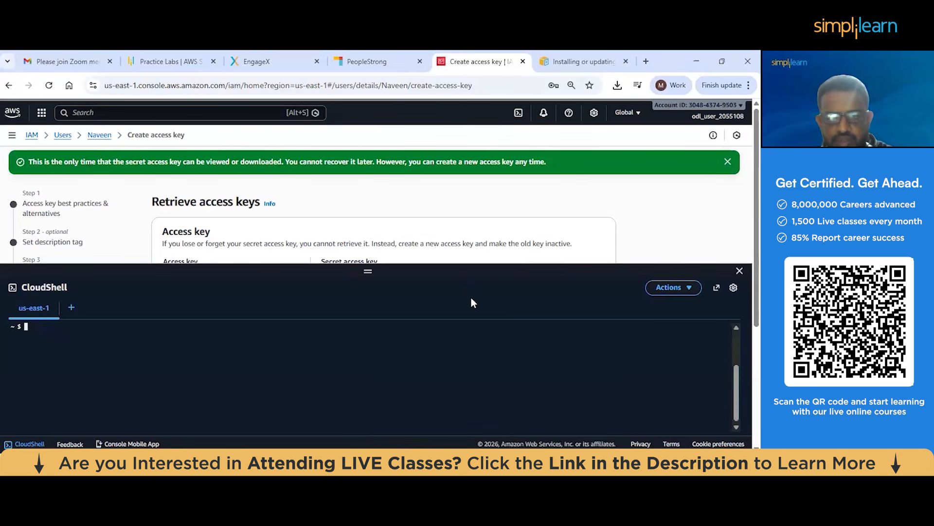
Switch to the access keys CSV in WPS Office, copy the access key ID from cell A2 and return to CloudShell
key(alt+Tab)
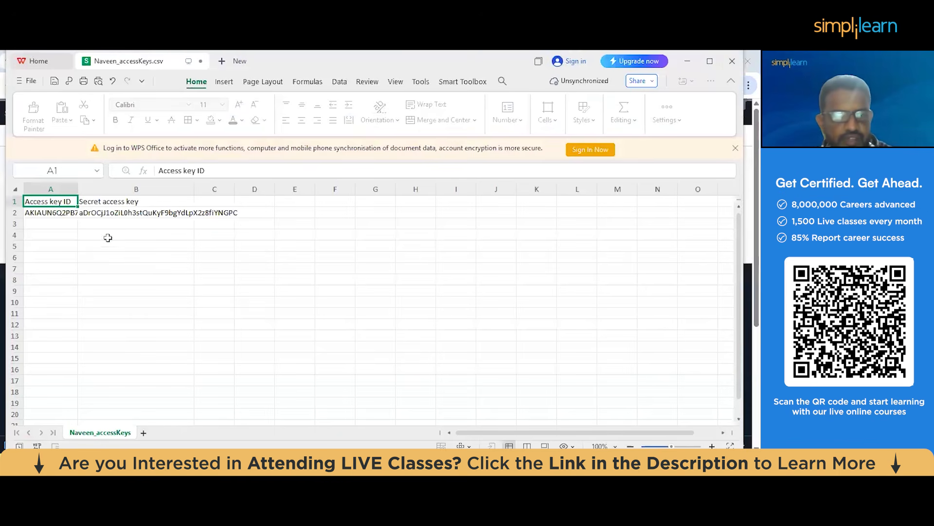
click(52, 220)
click(52, 217)
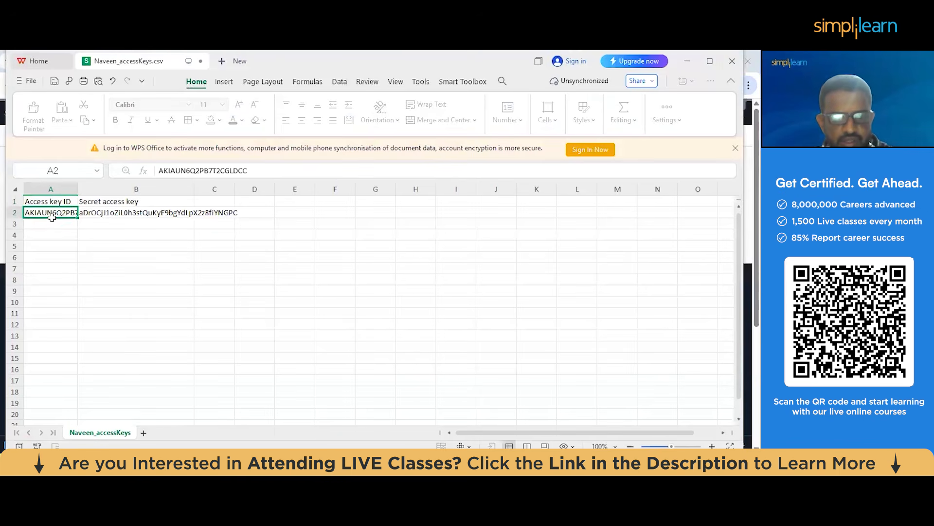
key(alt+Tab)
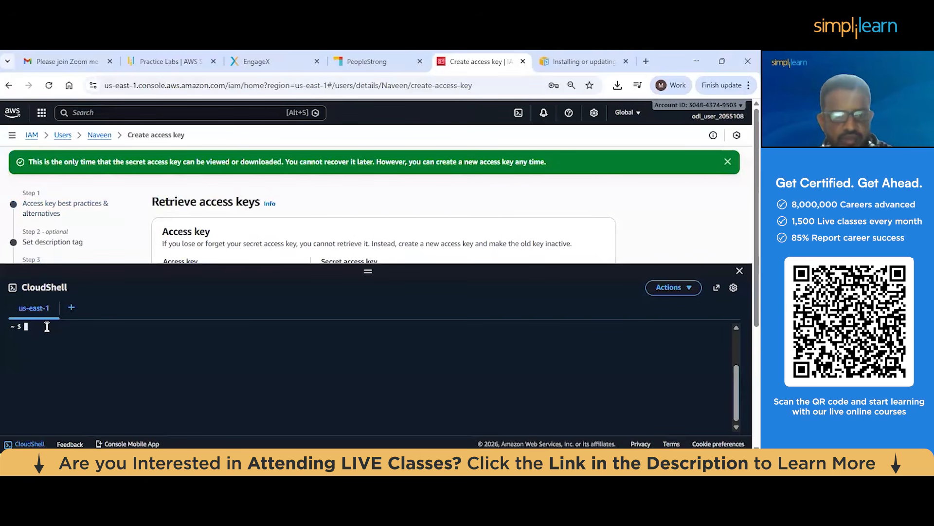
Run aws configure and paste the access key ID at its prompt, approving the multiline paste
text(aws configure)
key(Return)
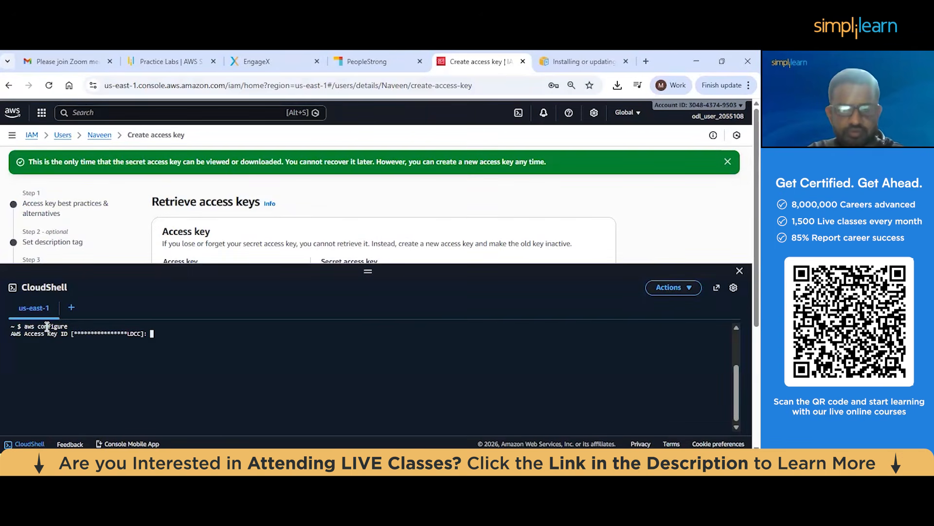
key(ctrl+v)
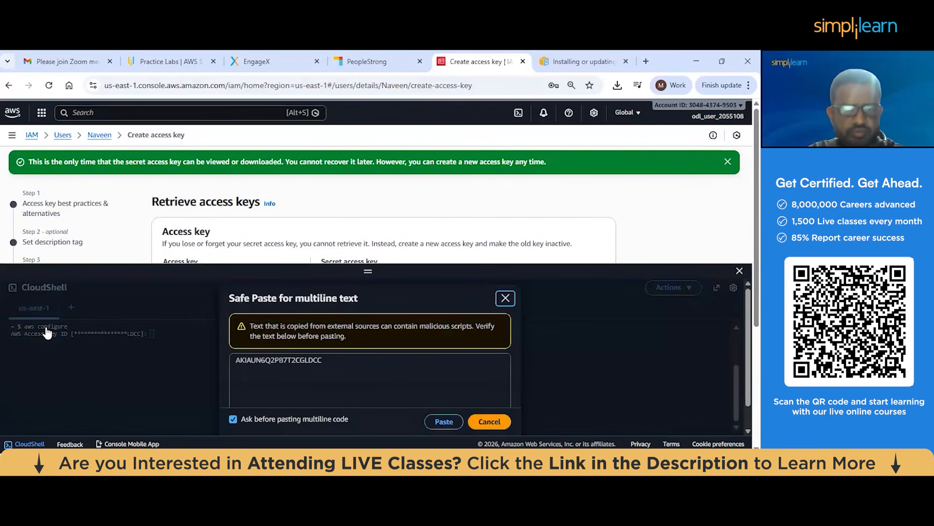
key(Escape)
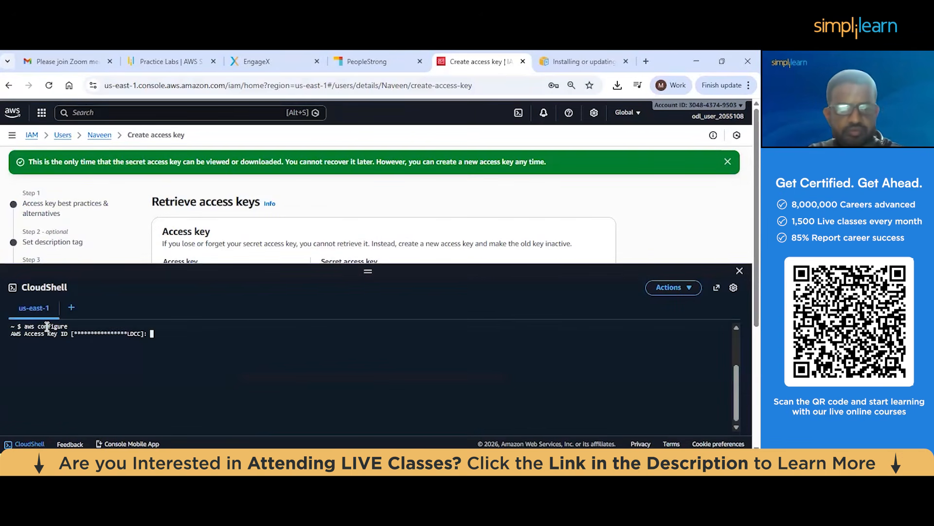
key(ctrl+v)
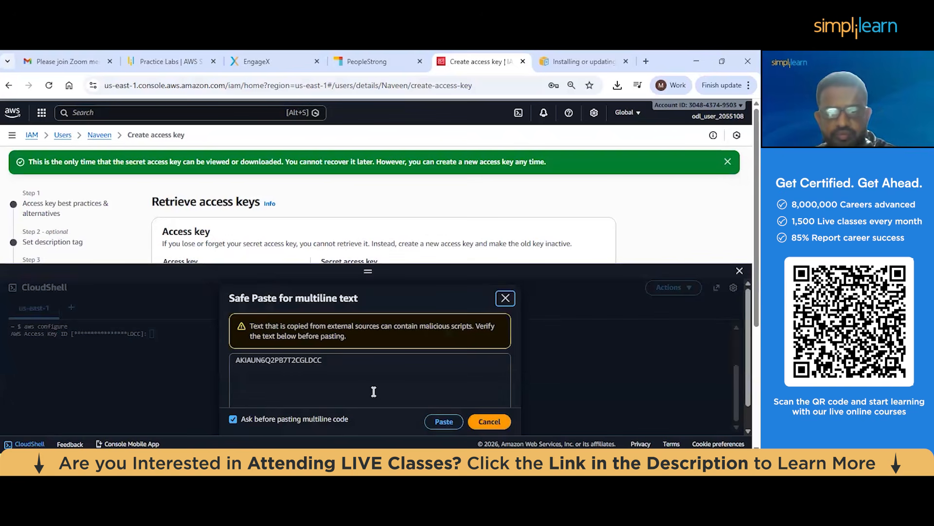
click(444, 422)
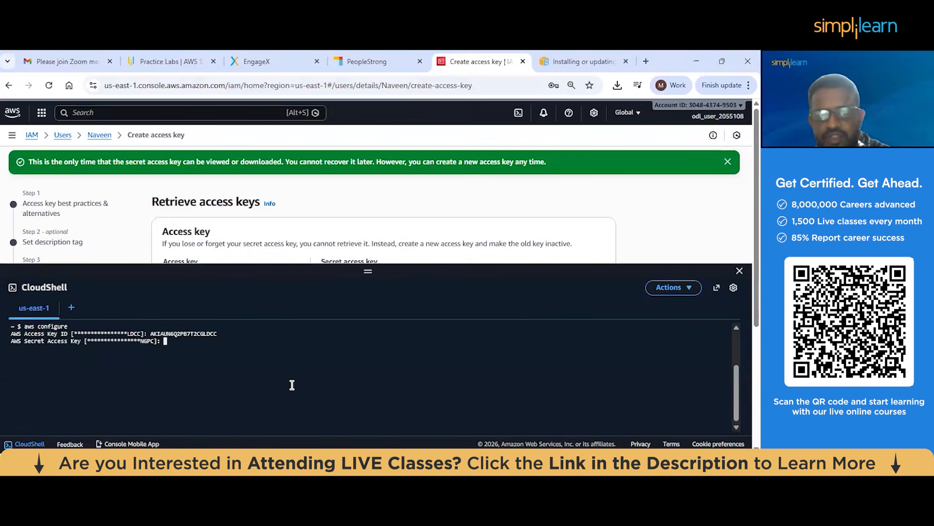
Copy the secret access key from cell B2 of the CSV in WPS Office and paste it at the CloudShell secret key prompt
key(alt+Tab)
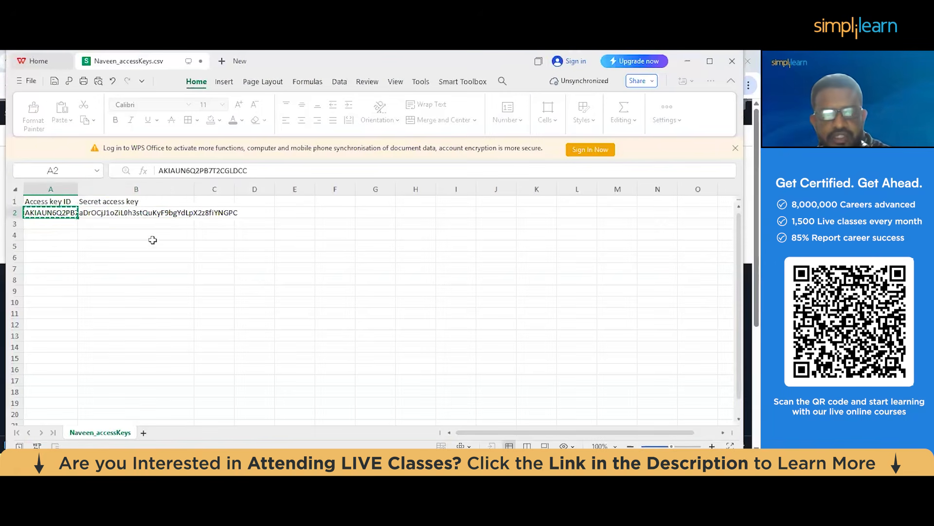
click(114, 212)
key(ctrl+c)
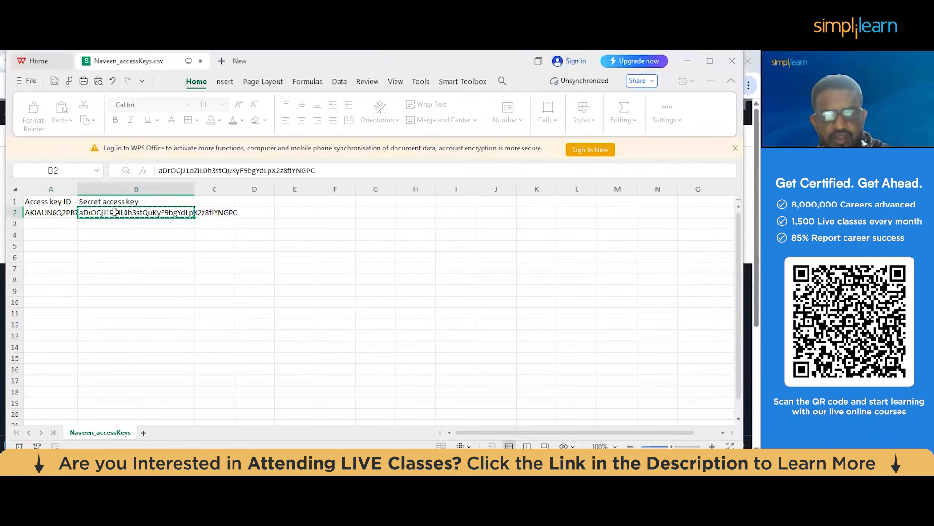
key(alt+Tab)
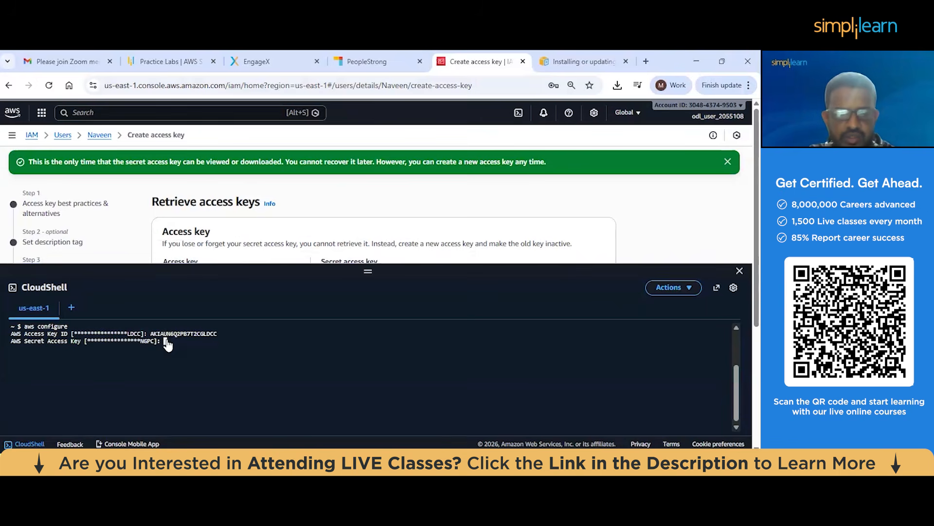
key(ctrl+v)
click(441, 422)
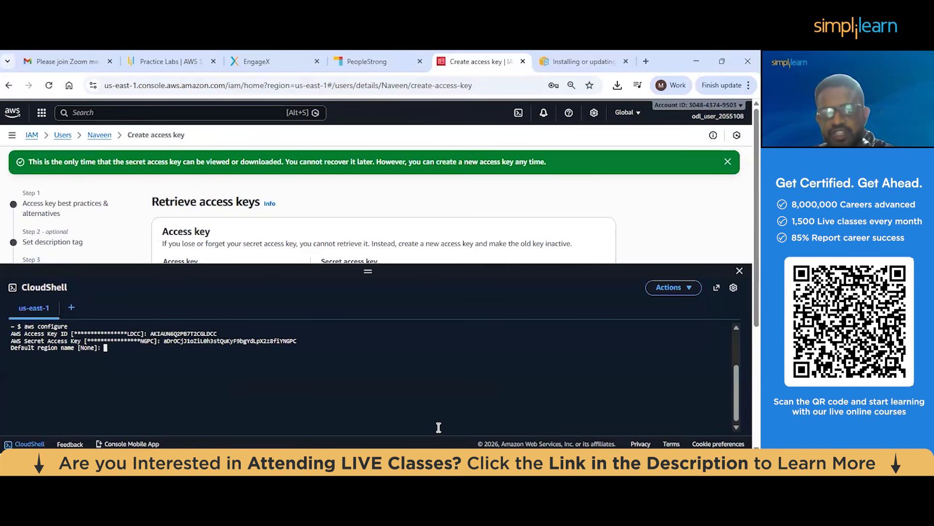
Leave the default region name and output format blank, finish aws configure and shrink the CloudShell pane
key(Return)
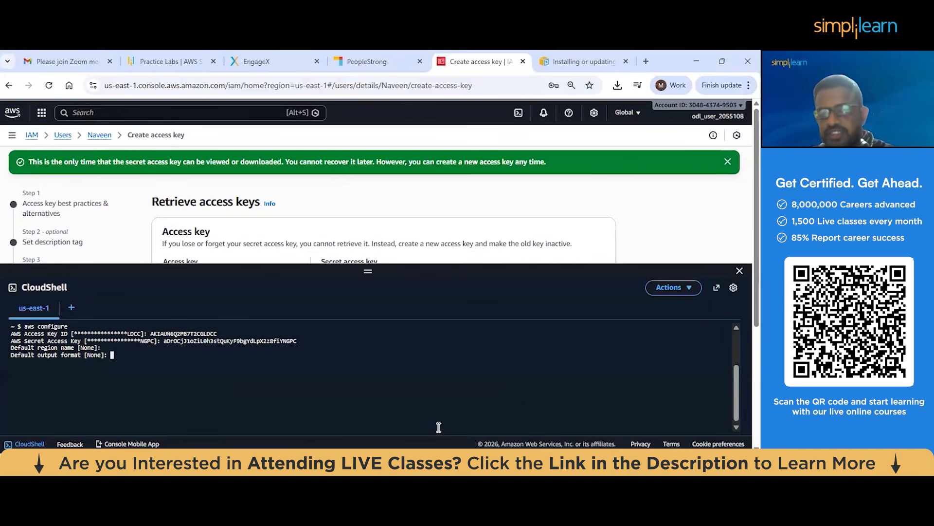
key(Return)
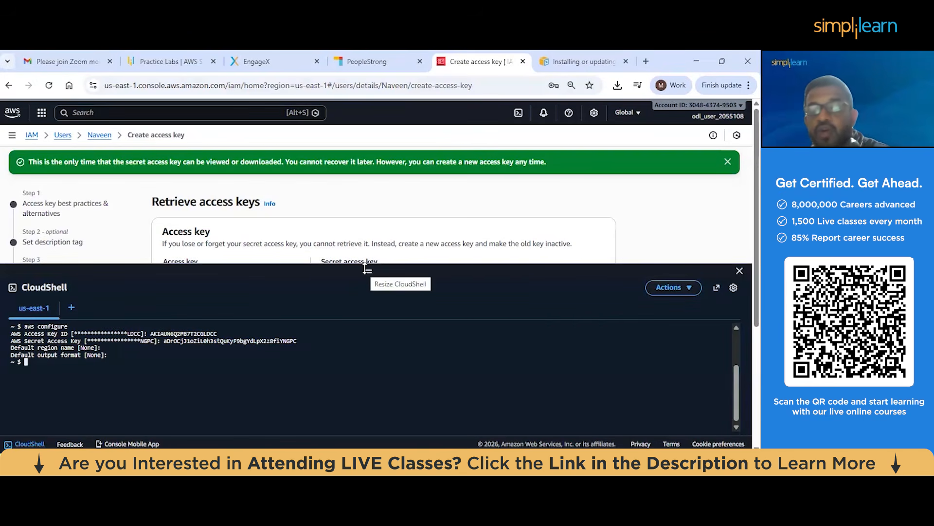
drag(366, 268, 381, 394)
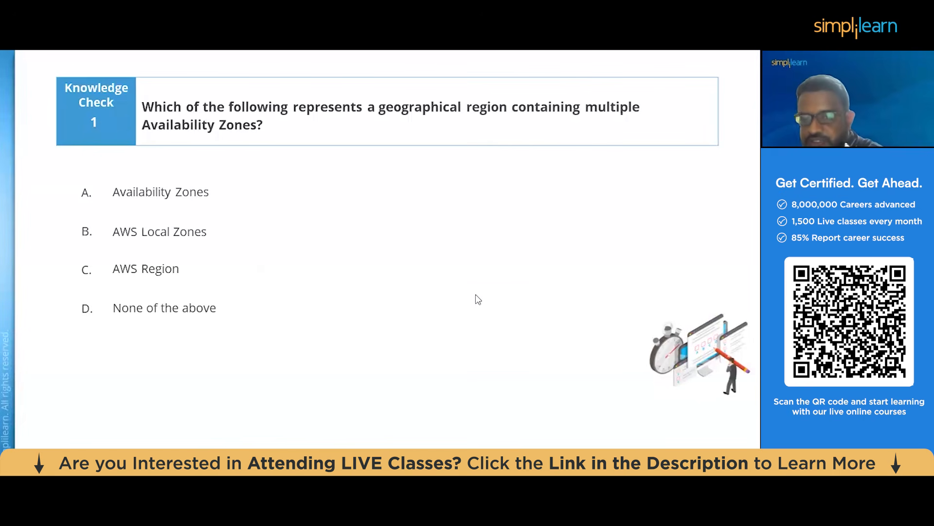
Open the slide show options on the Knowledge Check 1 slide
right_click(118, 362)
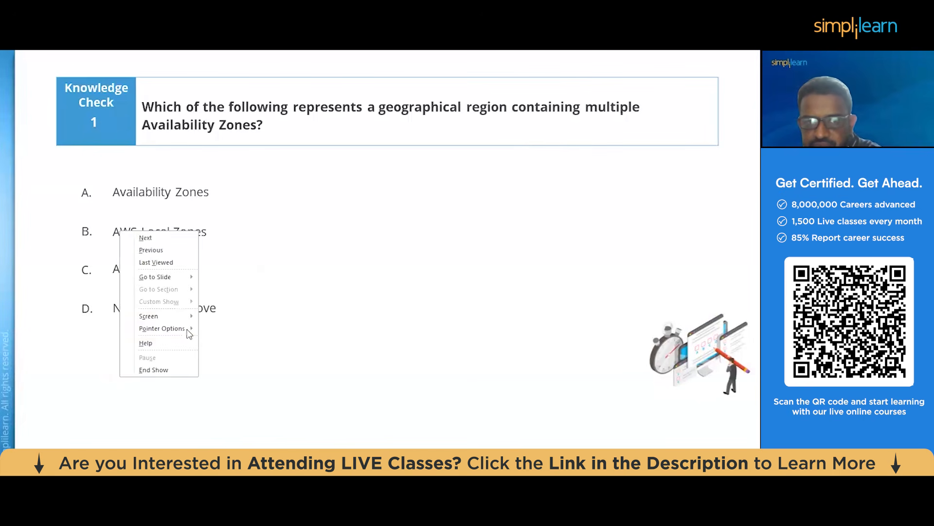
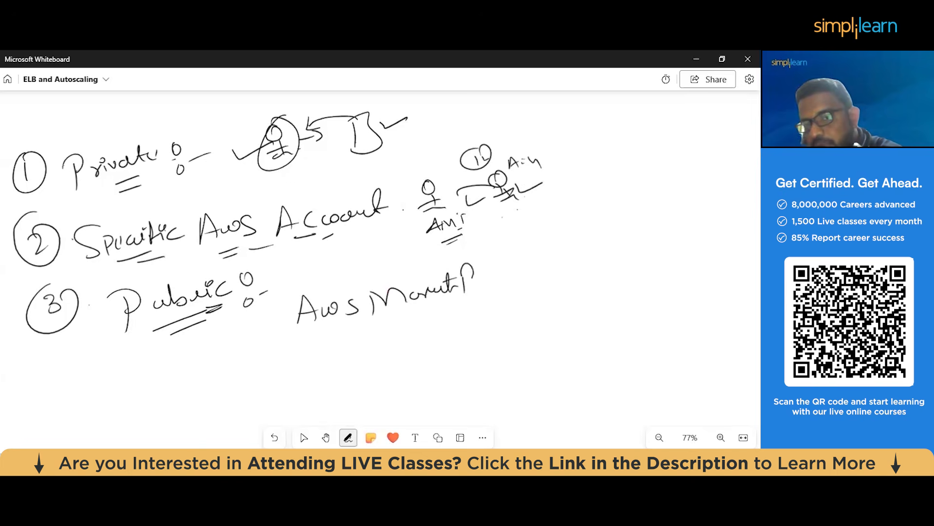
Finish handwriting "AWS Market Place" beside the Public item, underline it, link it to Public and add an underlined "Olx" note
drag(477, 296, 509, 290)
mouse_move(302, 301)
mouse_down()
mouse_move(241, 322)
mouse_move(263, 325)
mouse_up()
mouse_move(393, 315)
mouse_down()
mouse_move(487, 290)
mouse_move(479, 301)
mouse_up()
drag(200, 342, 215, 351)
mouse_move(220, 337)
mouse_down()
mouse_move(241, 335)
mouse_move(221, 349)
mouse_move(245, 348)
mouse_up()
drag(200, 374, 246, 353)
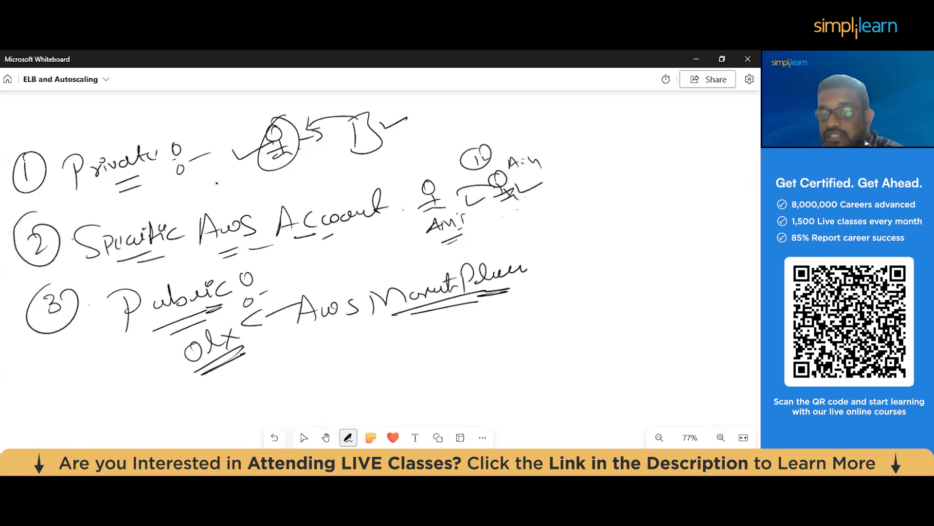
Draw an arrow to an underlined "Buy" note below "AWS Market Place" and add extra underlines beneath the marketplace text
drag(361, 342, 406, 332)
mouse_move(388, 327)
mouse_down()
mouse_move(400, 341)
mouse_move(444, 323)
mouse_up()
drag(420, 341, 439, 334)
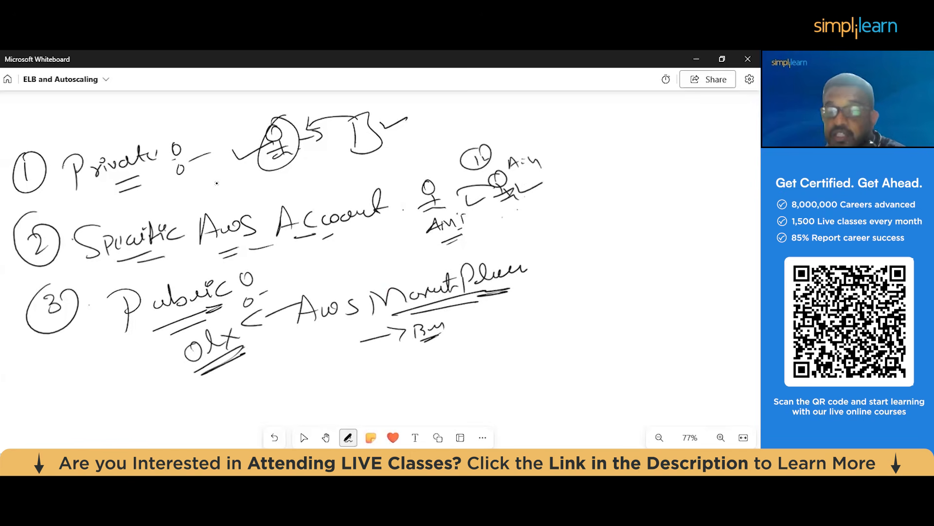
drag(477, 295, 510, 289)
drag(481, 304, 494, 301)
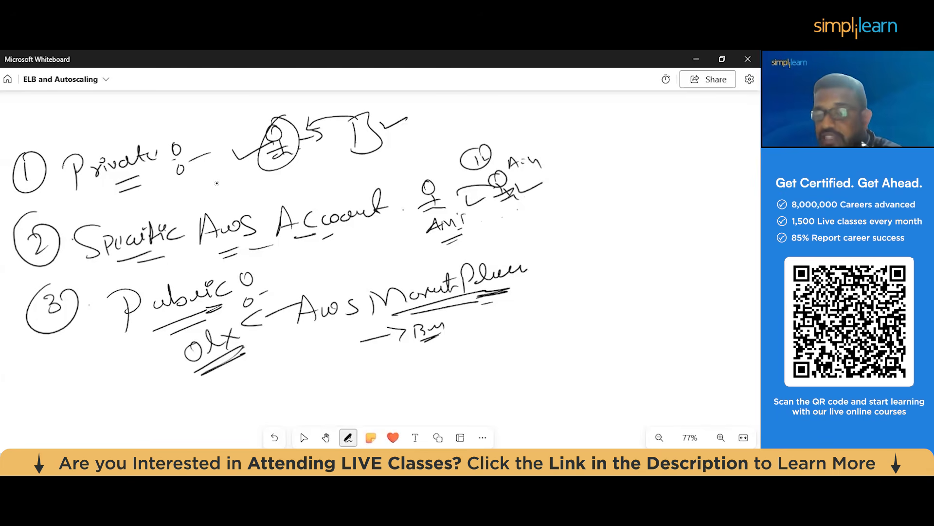
mouse_move(370, 324)
mouse_down()
mouse_move(413, 308)
mouse_move(409, 318)
mouse_up()
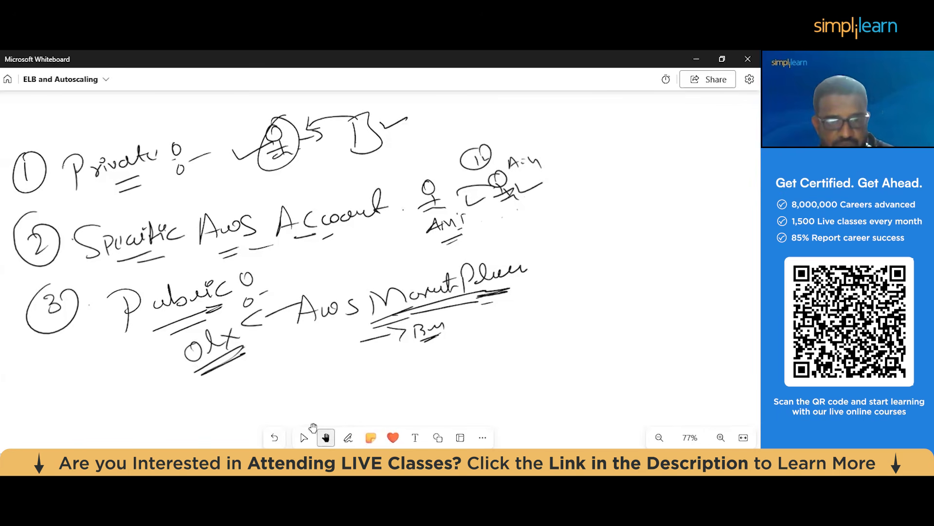
Switch to the AWS console in Chrome, search for ec2 and open the EC2 dashboard
click(240, 413)
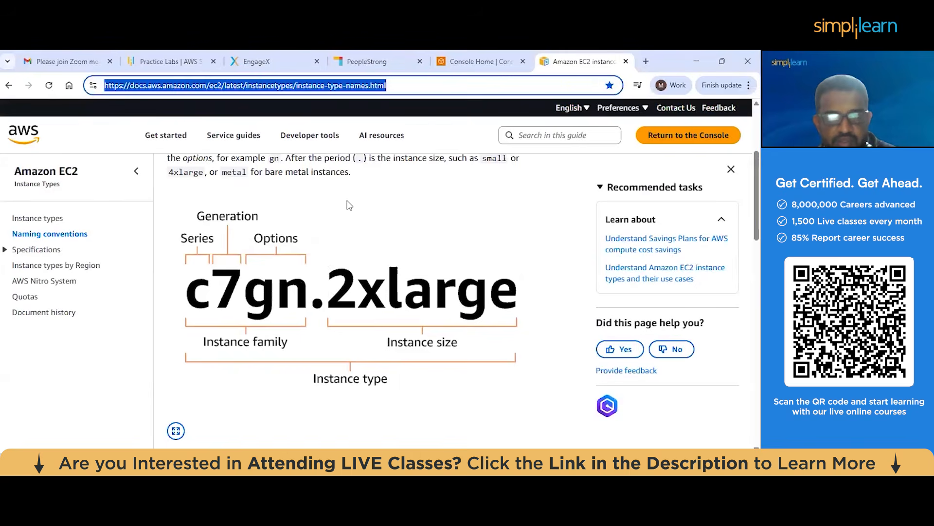
click(485, 61)
click(88, 115)
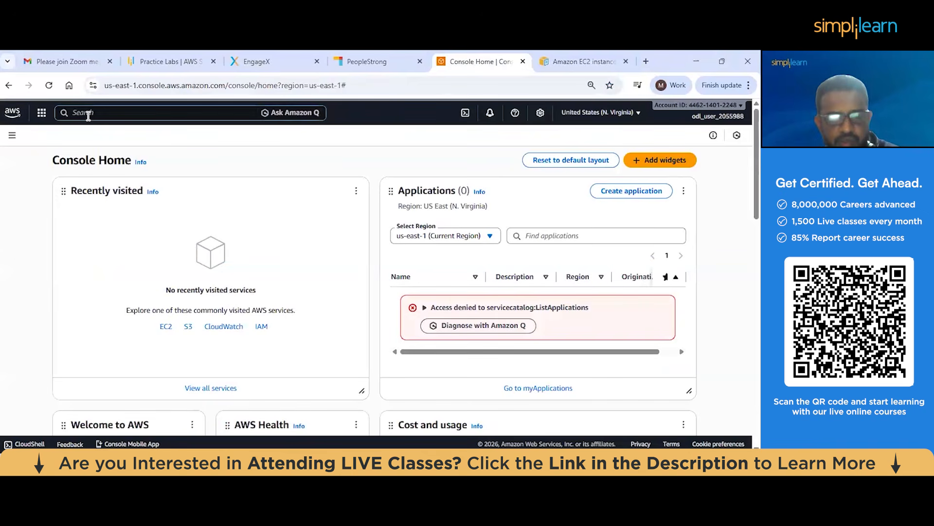
text(ec2)
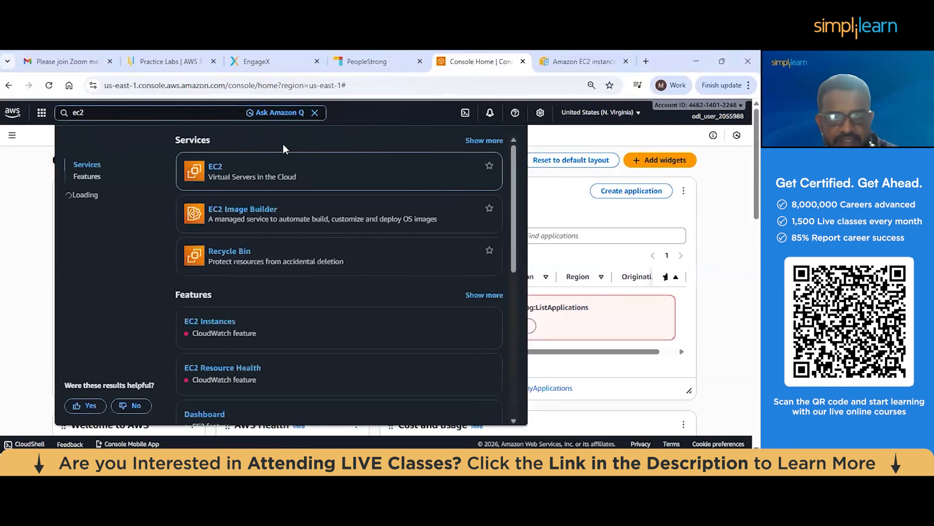
click(491, 162)
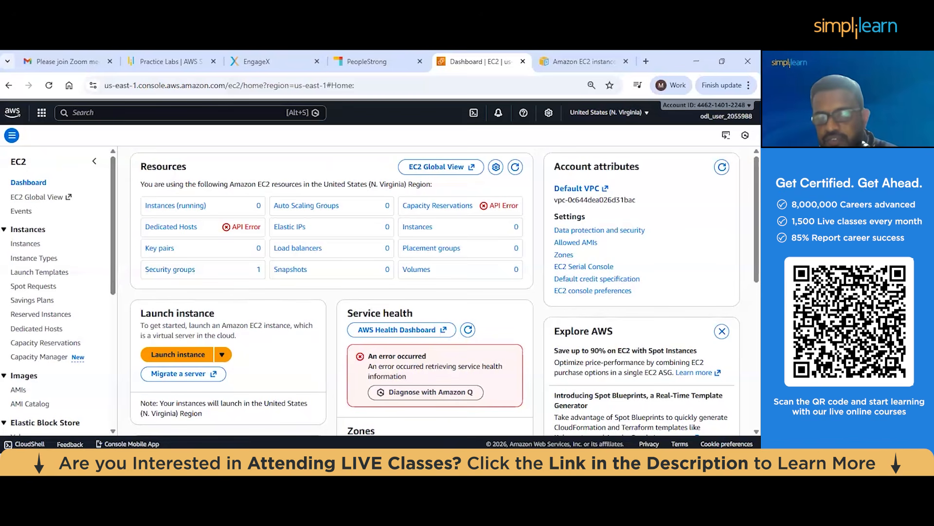
Switch to the Lesson_03_Compute_and_Related_Features folder in File Explorer and open the 01_Creating_an_AMI_image PDF
key(alt+Tab)
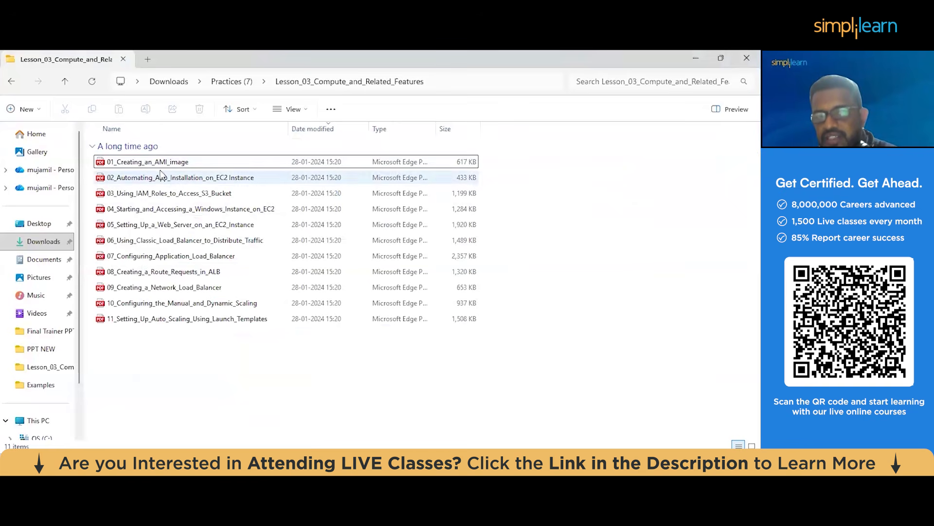
click(158, 167)
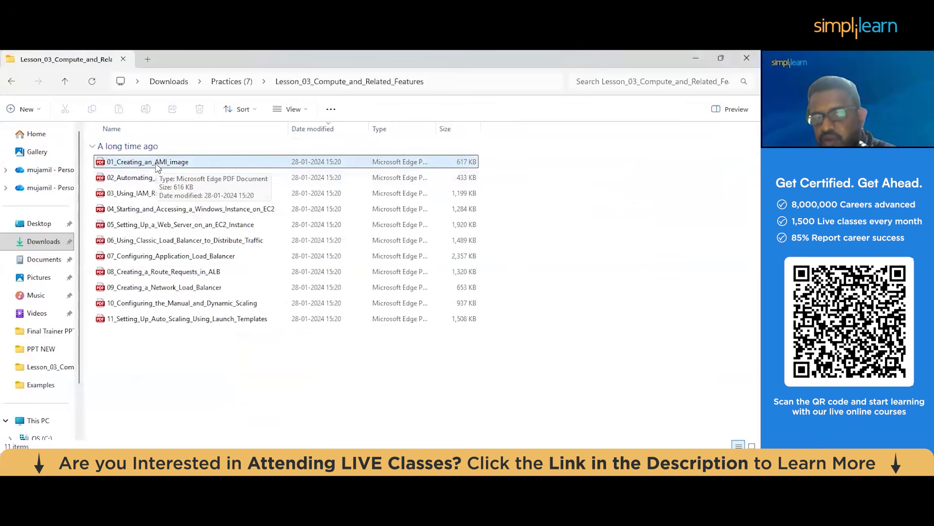
double_click(157, 167)
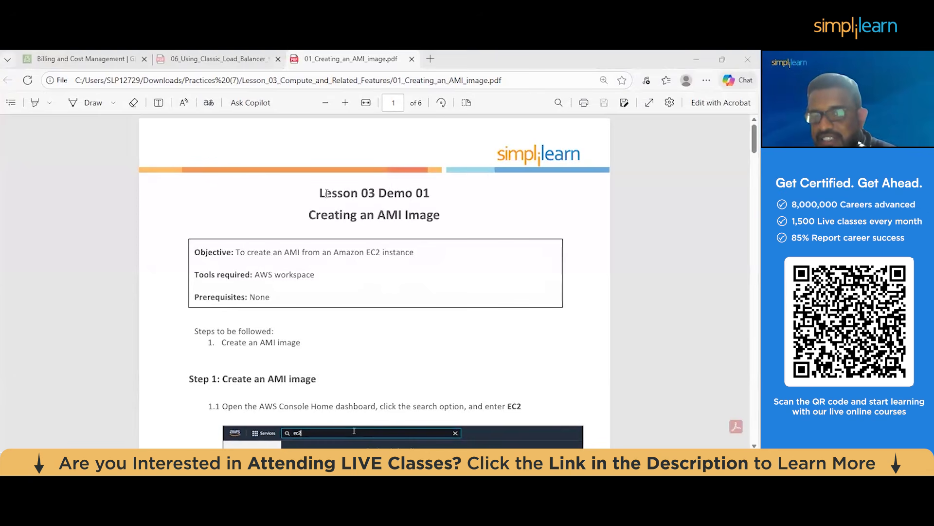
Read the Creating an AMI Image guide, examining its objective, prerequisites and the steps up to launching an instance
drag(309, 215, 441, 214)
click(212, 251)
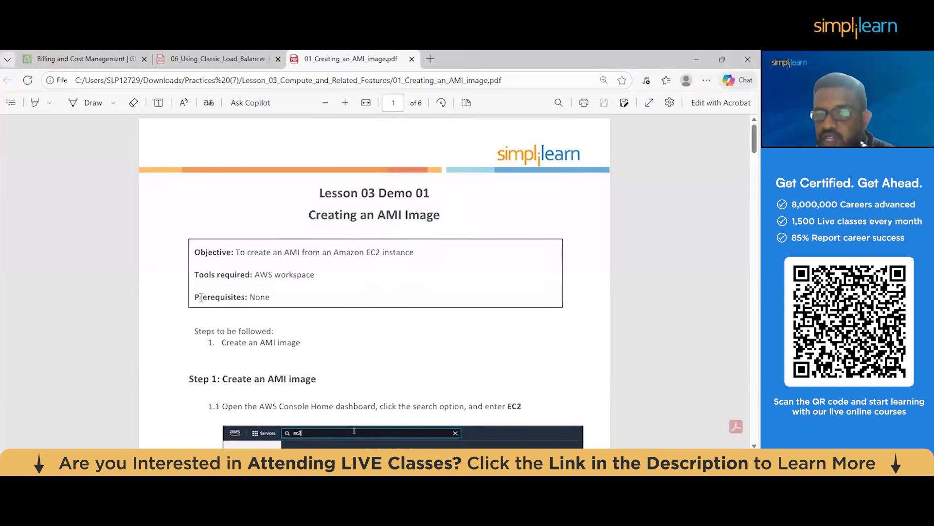
scroll(259, 273, down, 1)
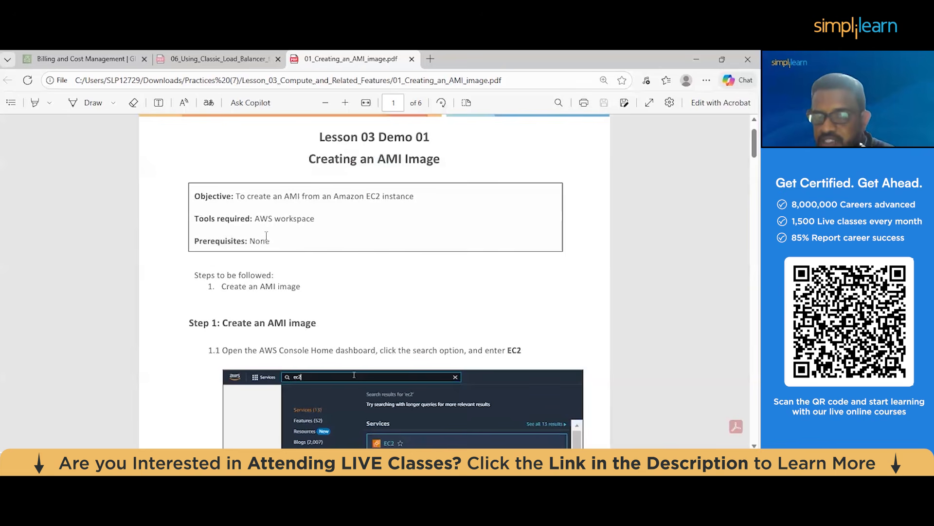
scroll(287, 249, down, 2)
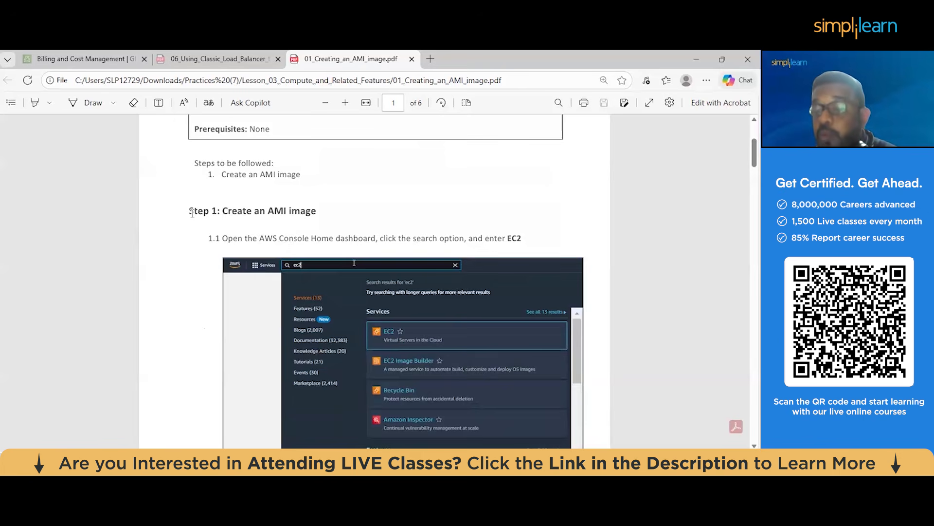
scroll(194, 210, down, 1)
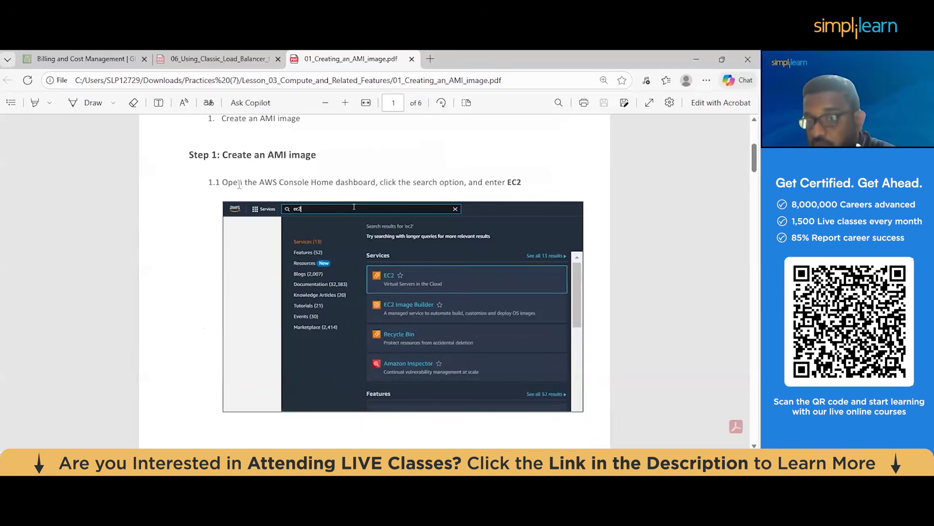
scroll(239, 184, down, 1)
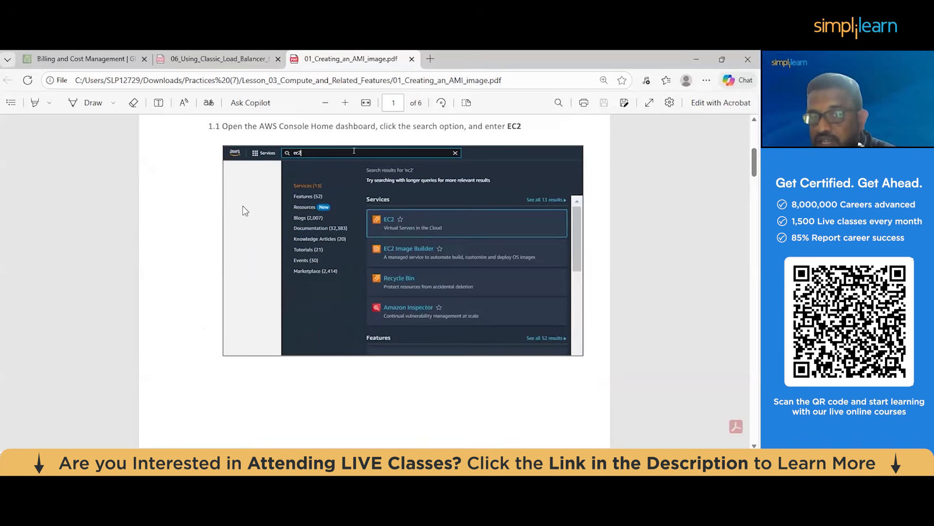
scroll(255, 233, up, 1)
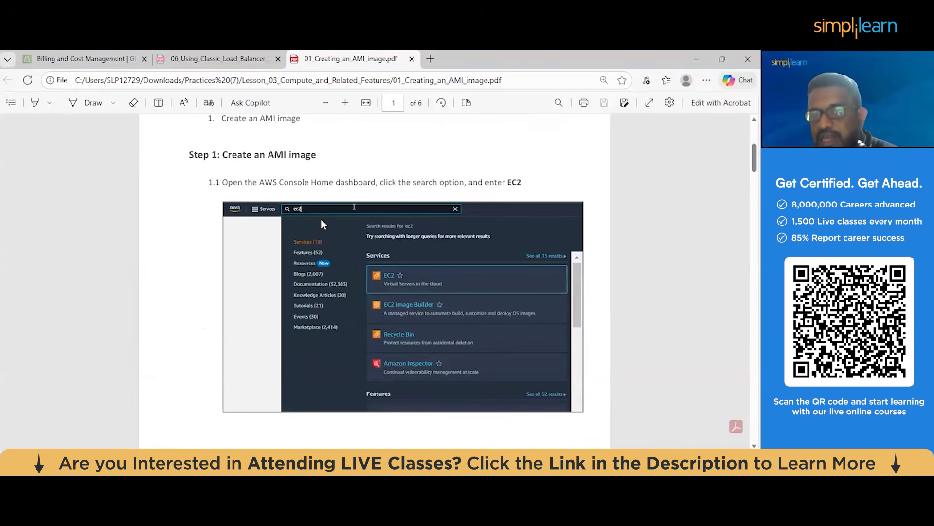
scroll(321, 223, down, 5)
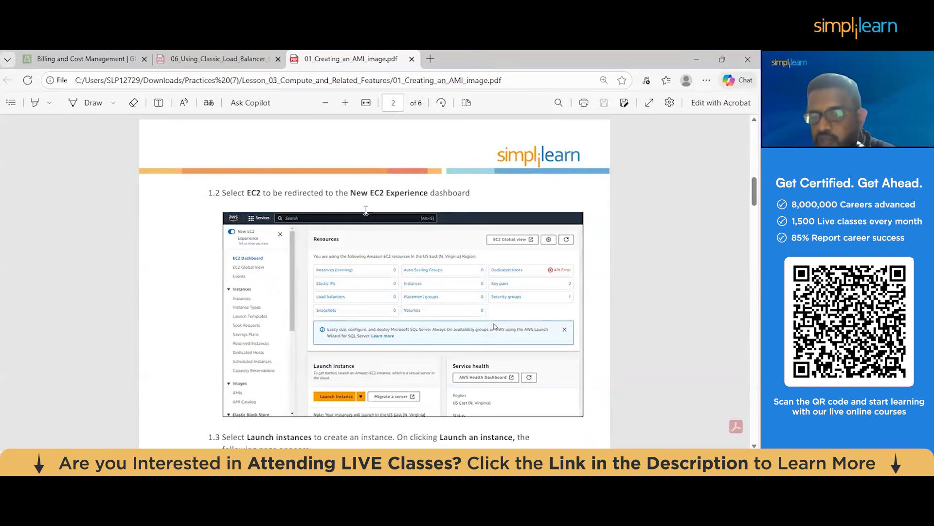
scroll(366, 210, down, 6)
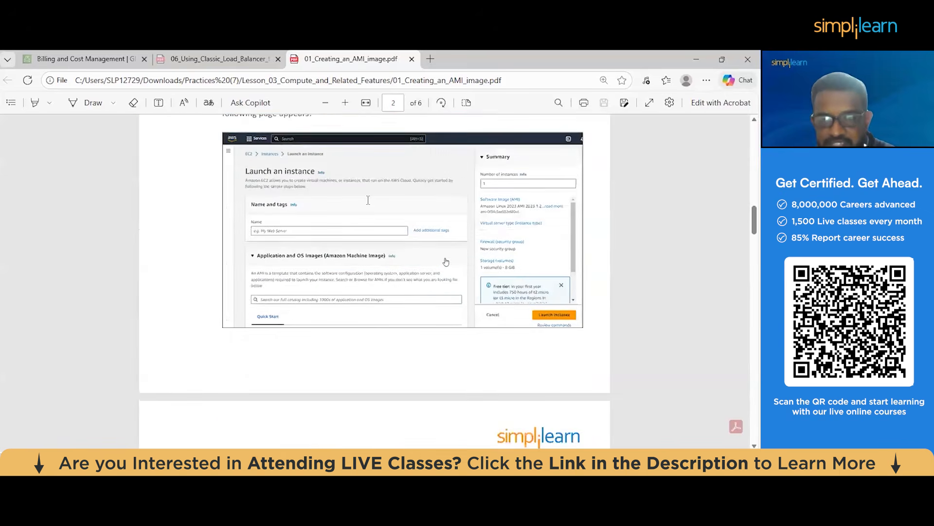
scroll(368, 200, up, 10)
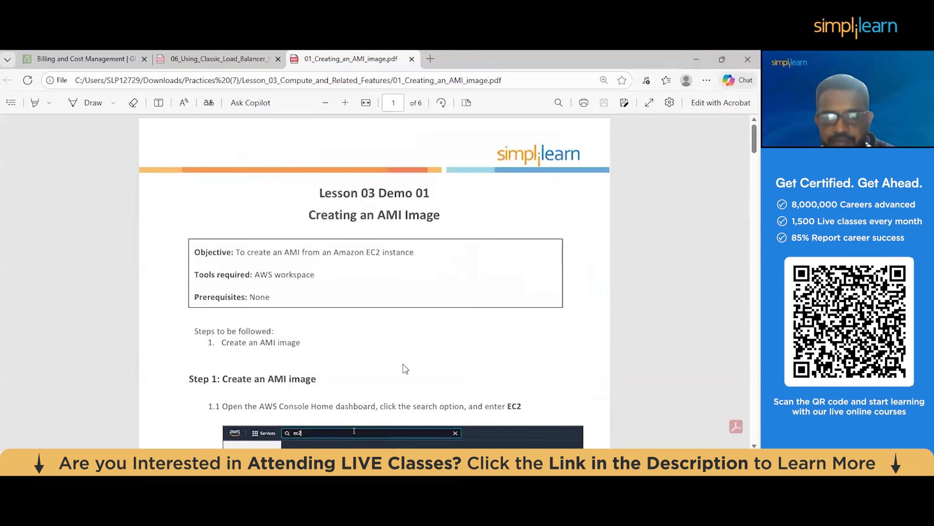
Return to the EC2 dashboard in Chrome, start launching an instance and name it demo server
key(alt+Tab)
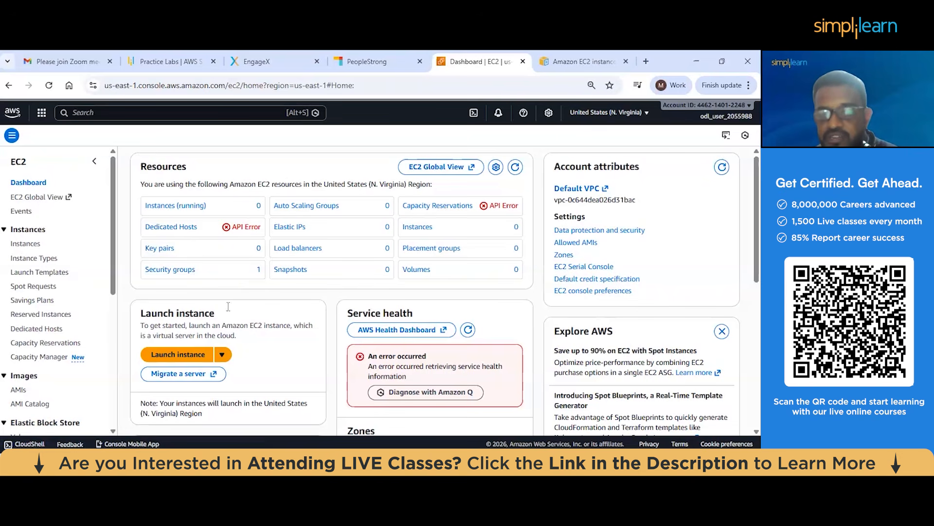
click(176, 356)
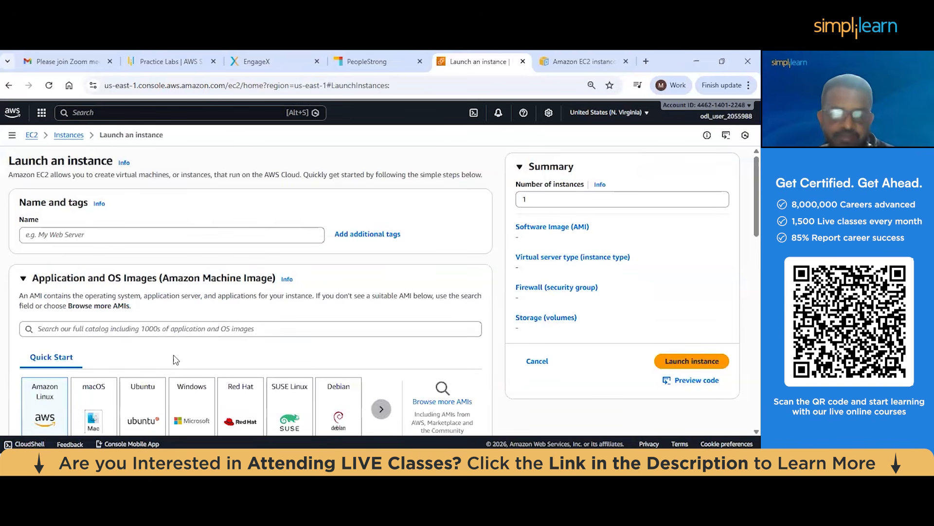
click(122, 233)
text(dem)
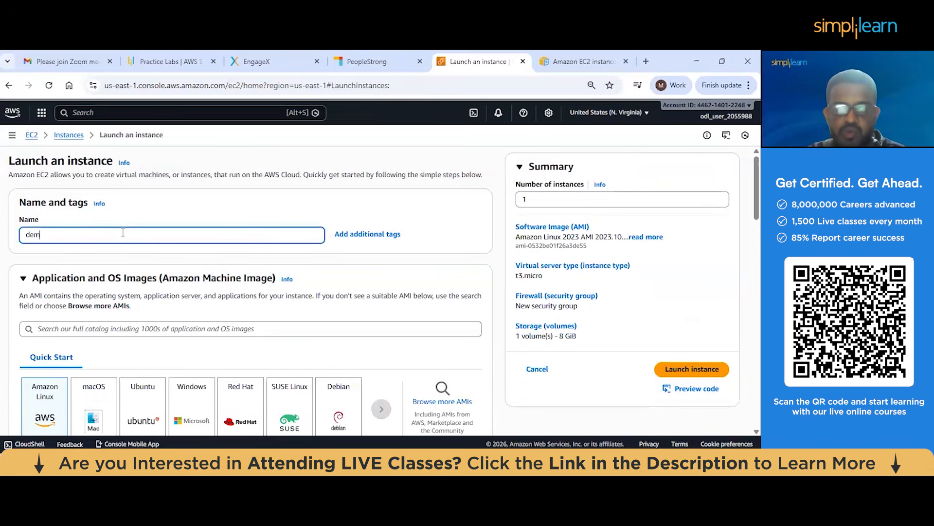
text(o server)
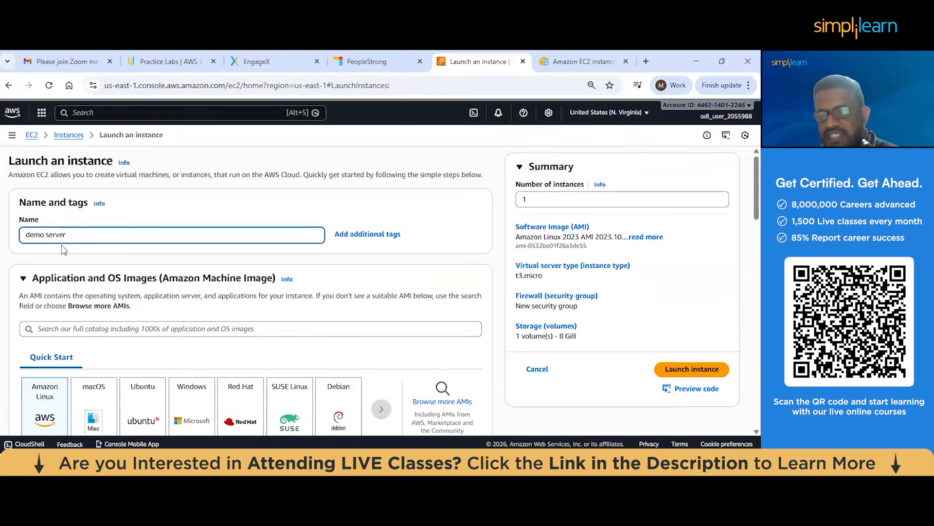
Browse the AMI catalog's My AMIs, AWS Marketplace AMIs and Community AMIs, and go back to the EC2 dashboard
scroll(61, 244, down, 1)
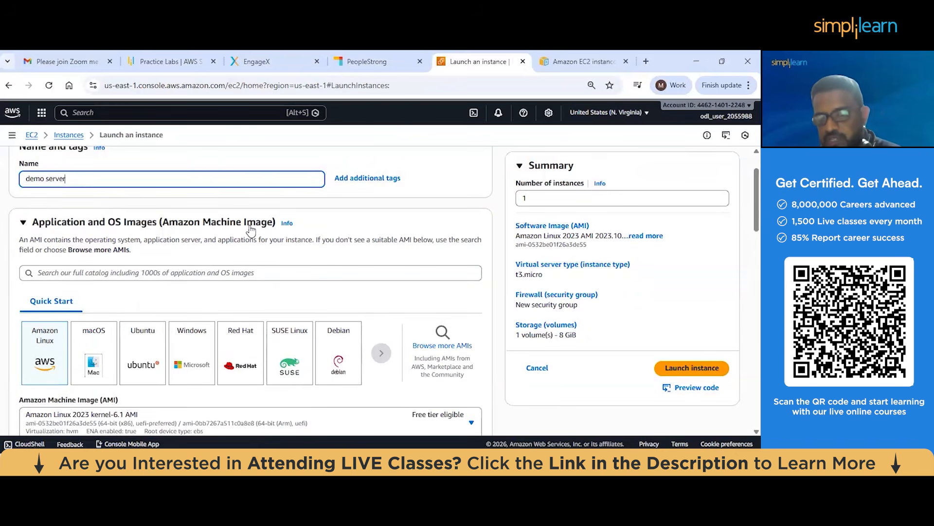
scroll(250, 229, down, 1)
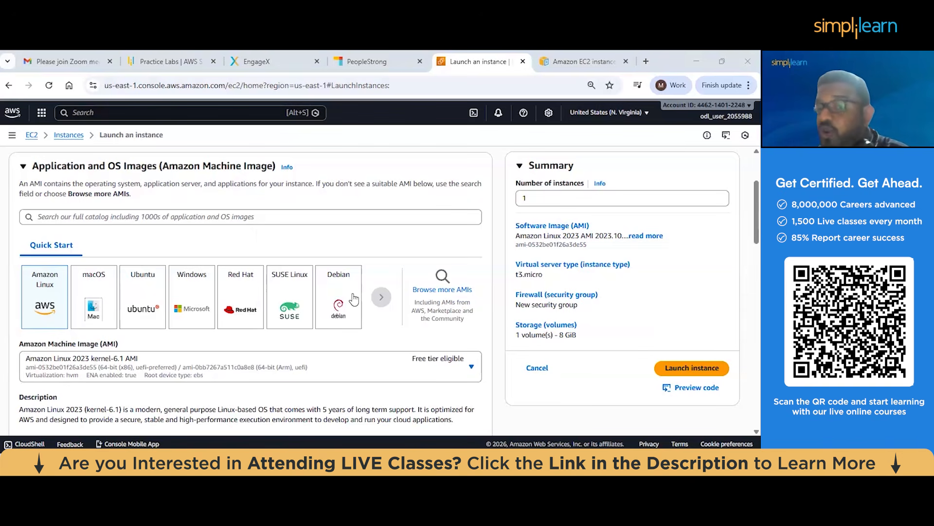
click(444, 284)
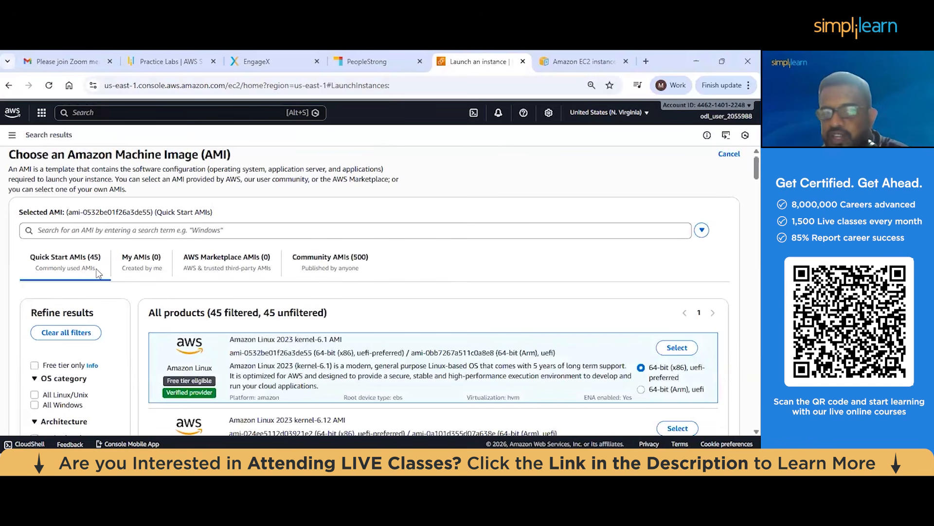
click(139, 266)
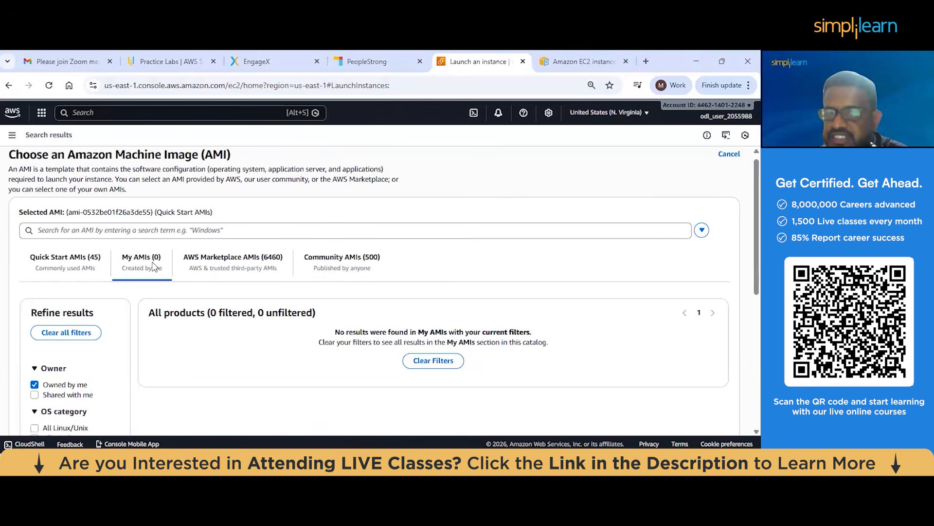
click(245, 275)
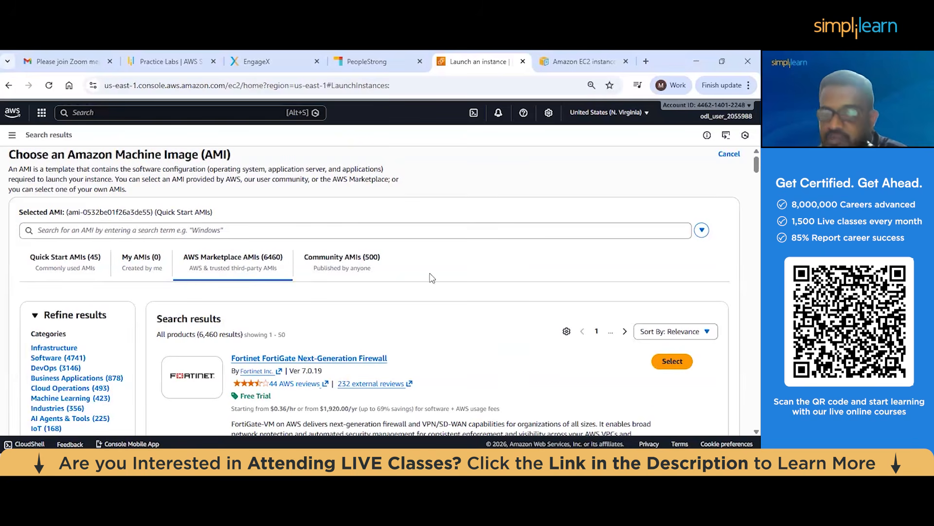
click(360, 268)
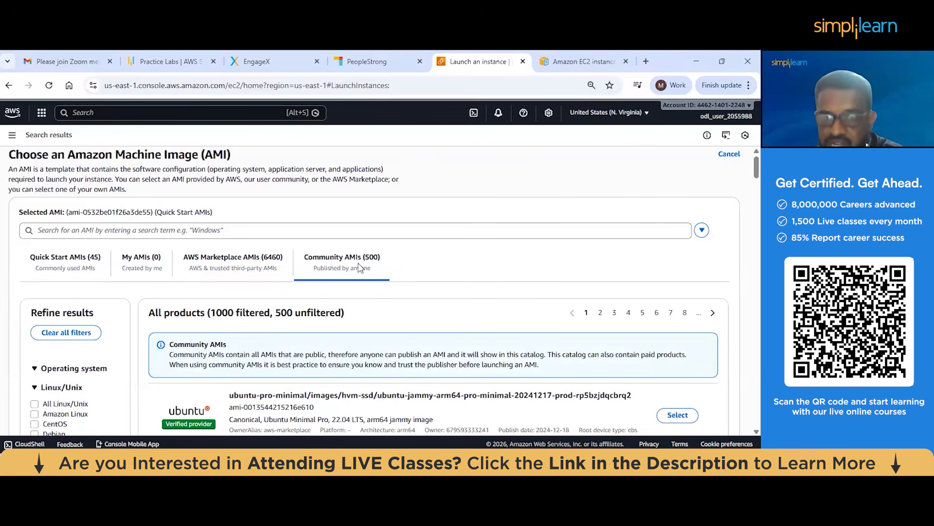
click(9, 87)
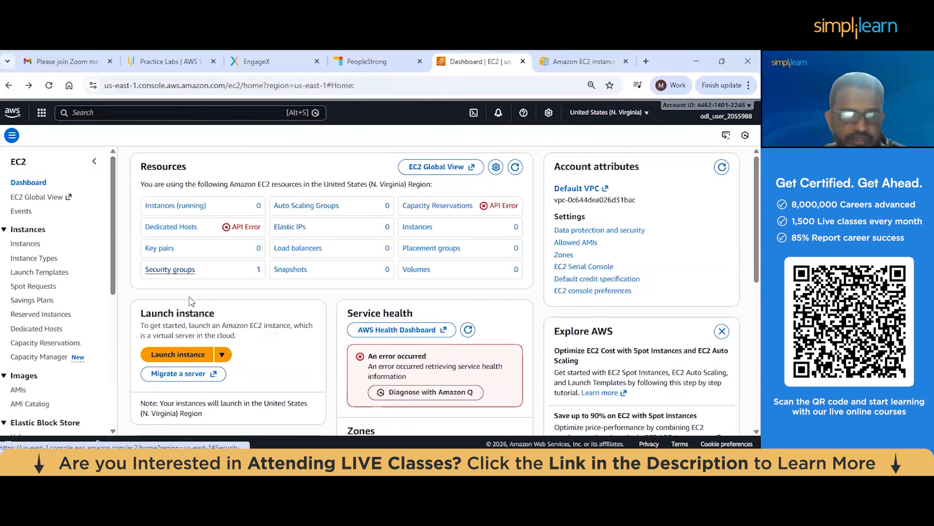
Start a fresh instance launch from the EC2 dashboard and enter demo server as the instance name
click(173, 356)
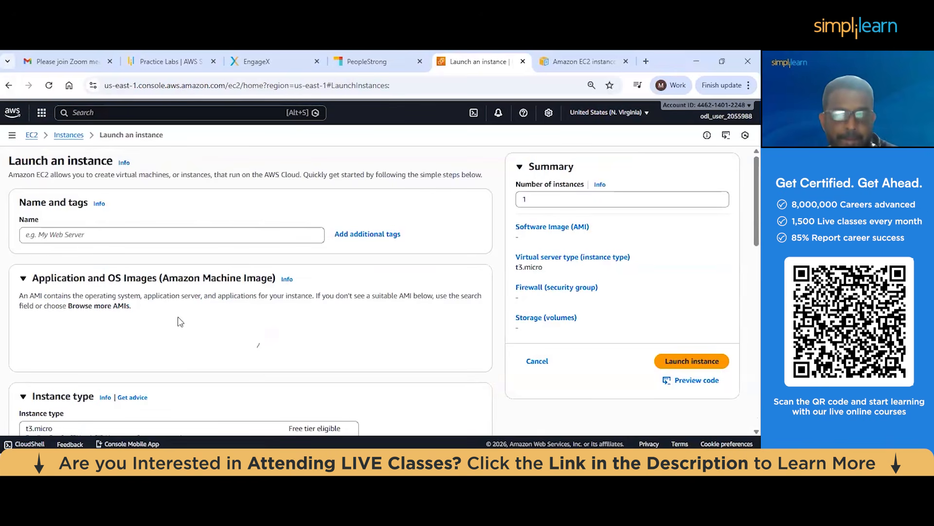
click(107, 235)
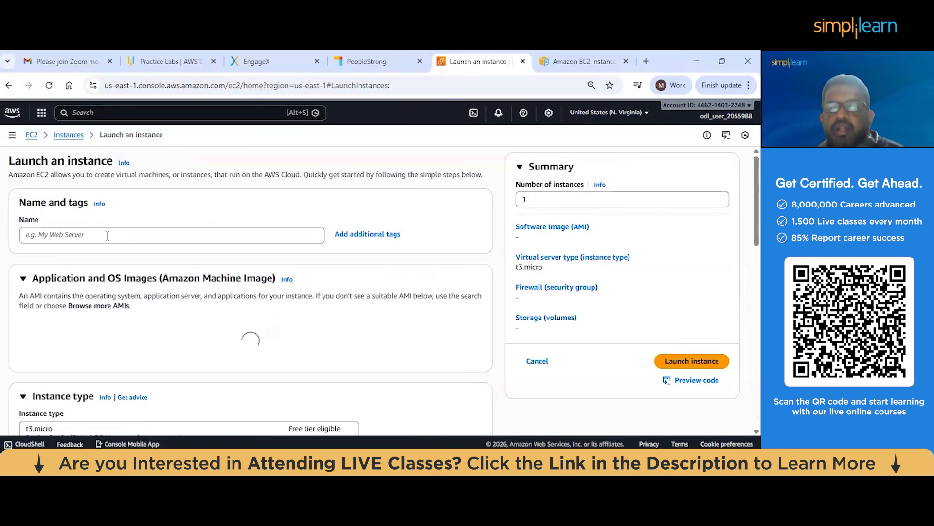
right_click(107, 236)
click(310, 206)
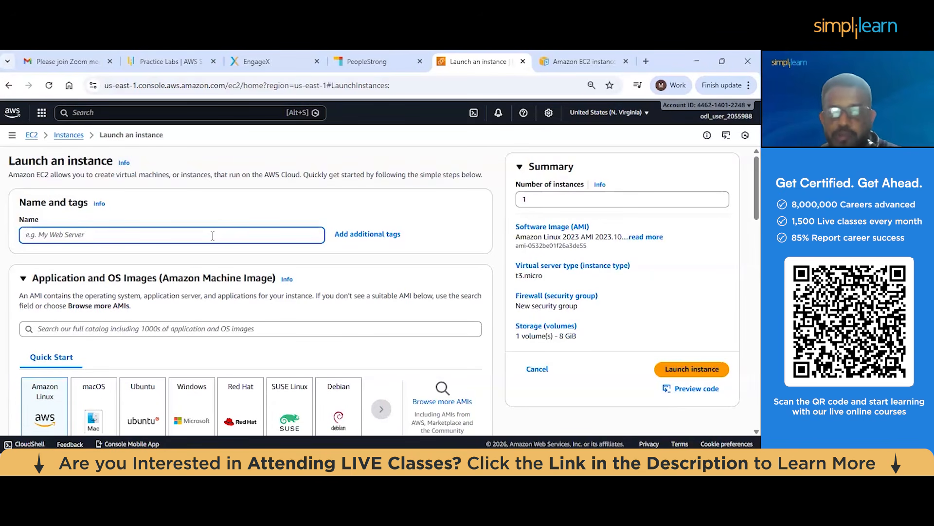
text(demo server)
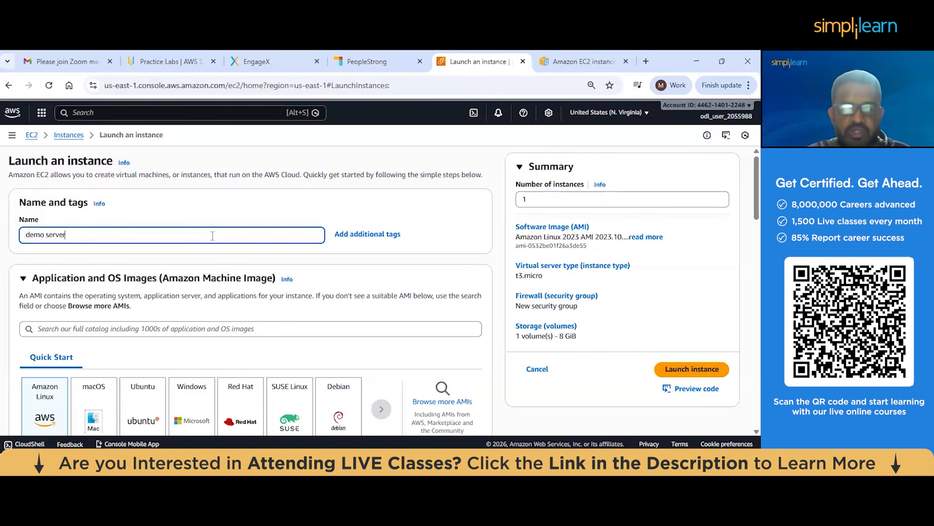
Review the Amazon Linux 2023 AMI details and its available architecture options
scroll(205, 234, down, 2)
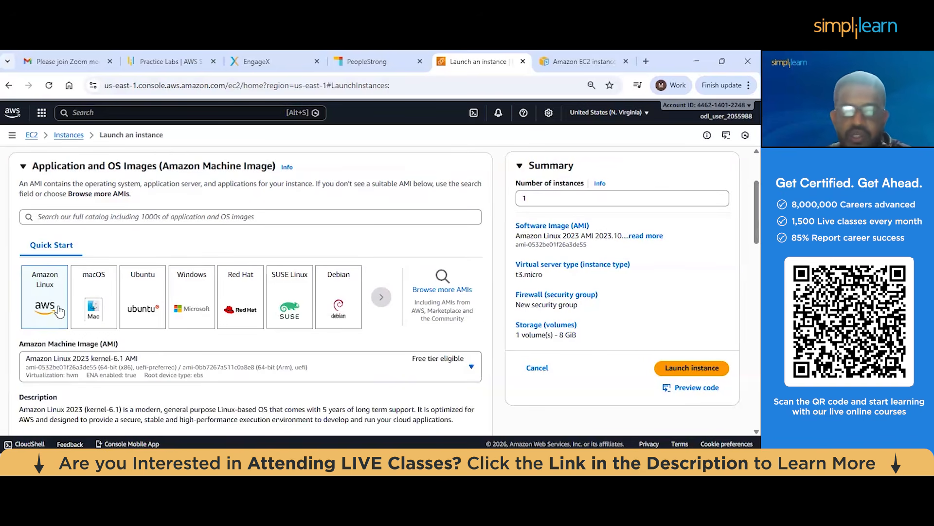
scroll(40, 306, down, 2)
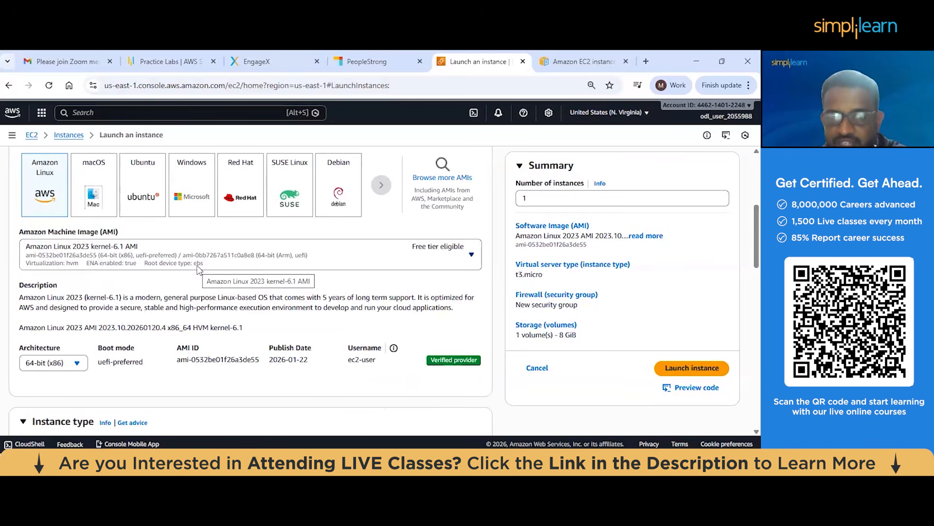
scroll(198, 269, down, 2)
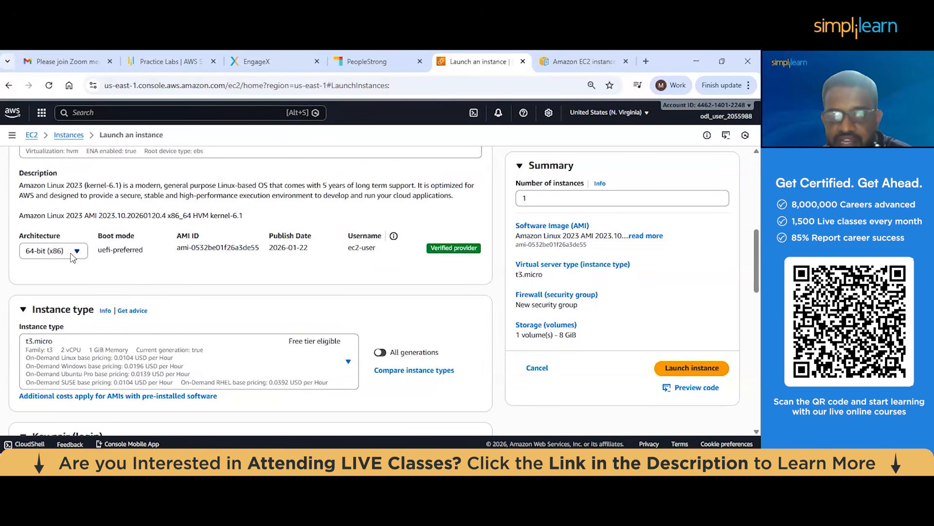
click(72, 254)
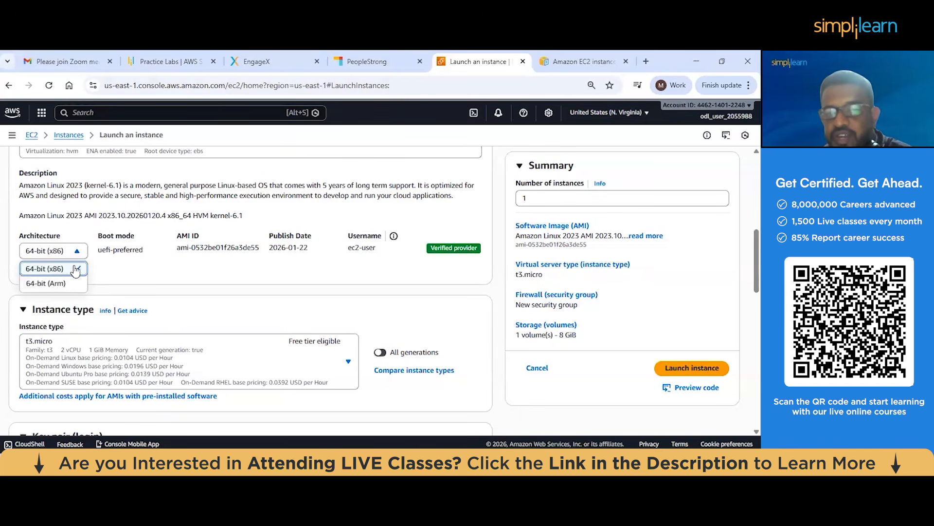
click(114, 270)
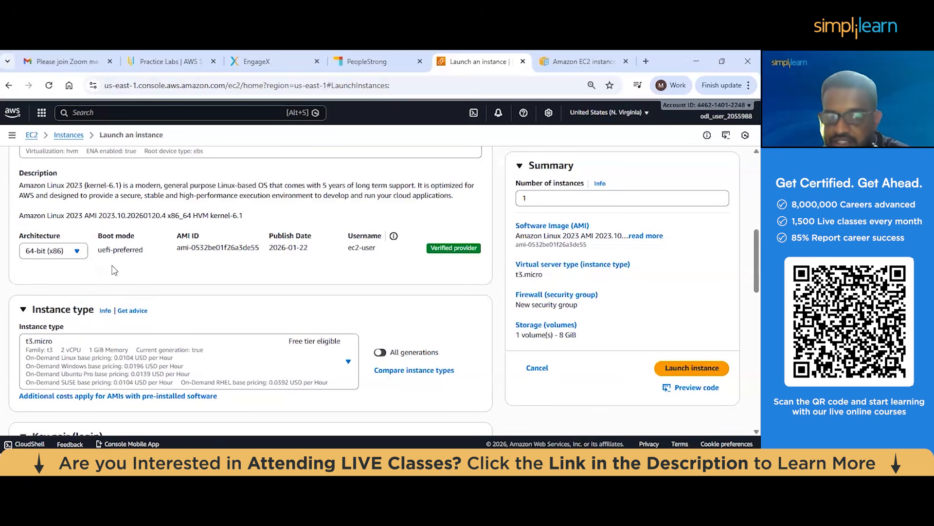
Browse the available EC2 instance types, comparing their families, vCPUs, memory and hourly pricing
scroll(114, 270, down, 1)
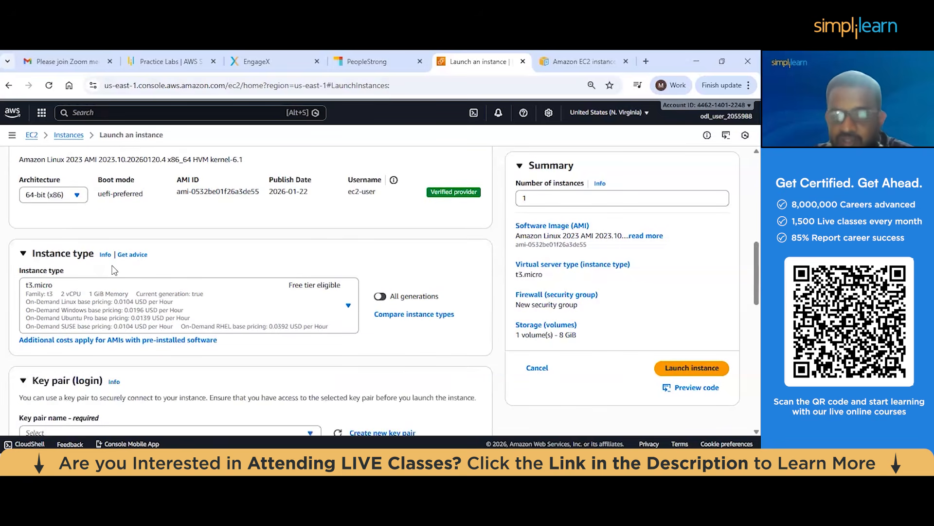
scroll(114, 270, down, 1)
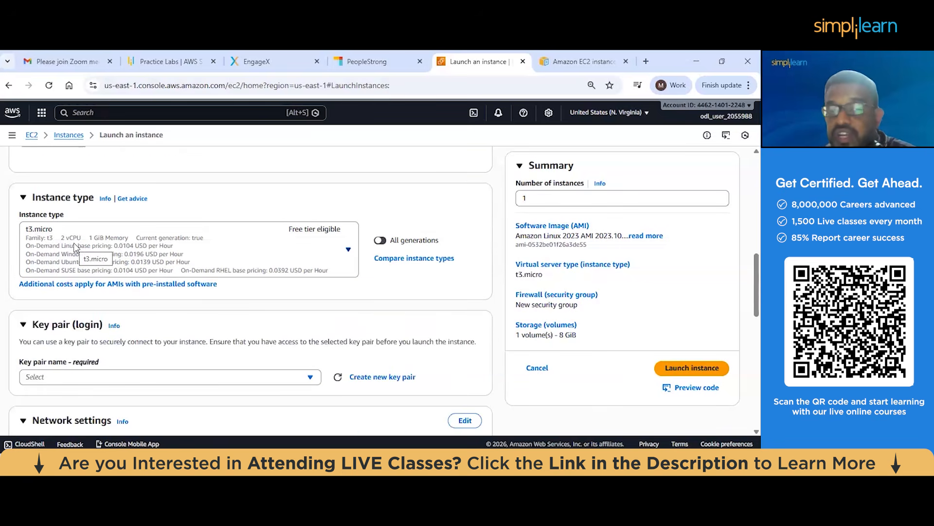
click(123, 258)
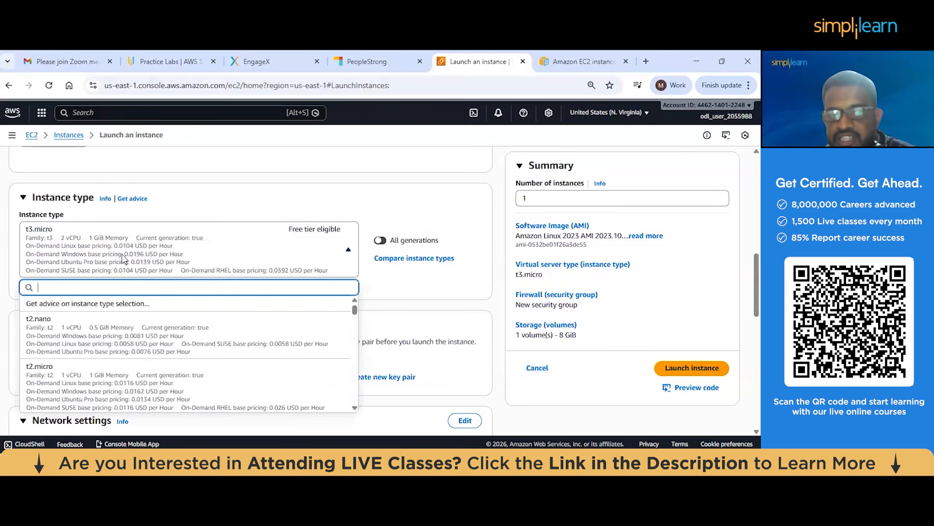
scroll(68, 314, down, 1)
scroll(69, 317, down, 3)
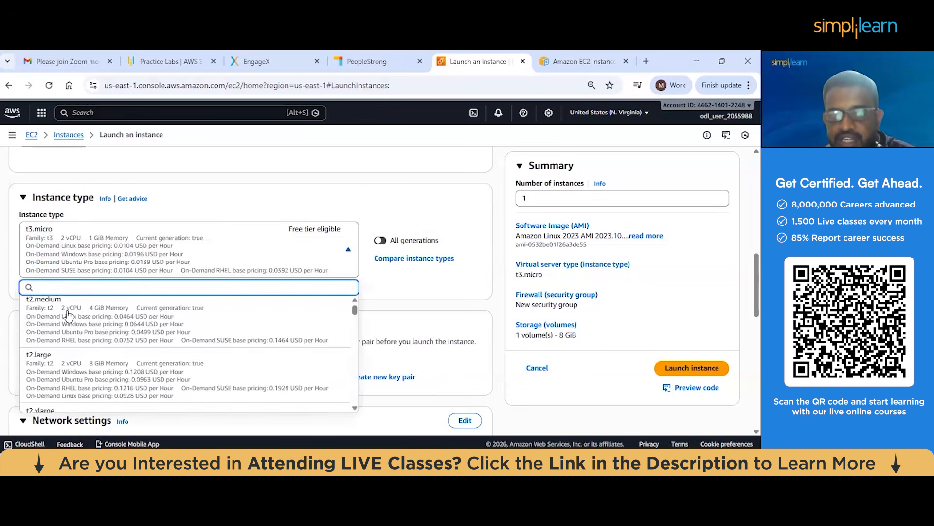
scroll(69, 327, down, 4)
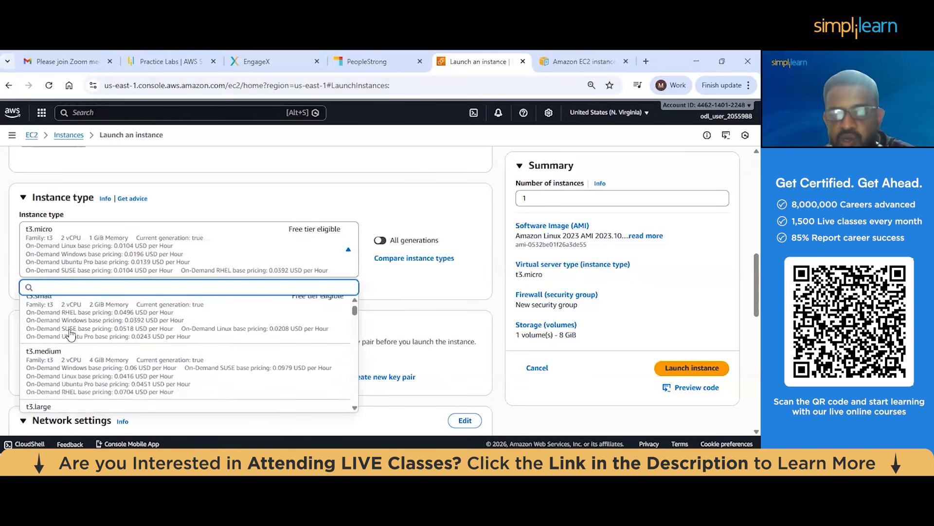
scroll(74, 336, up, 4)
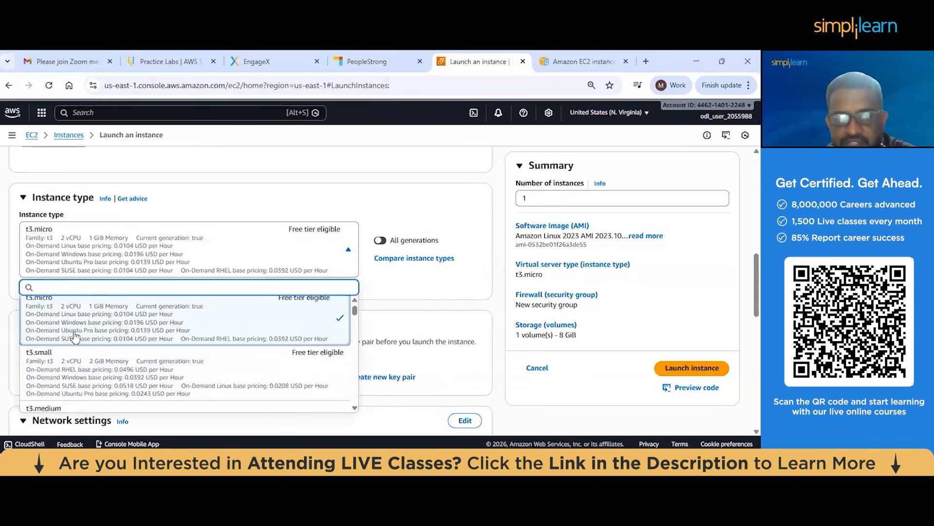
scroll(74, 336, down, 5)
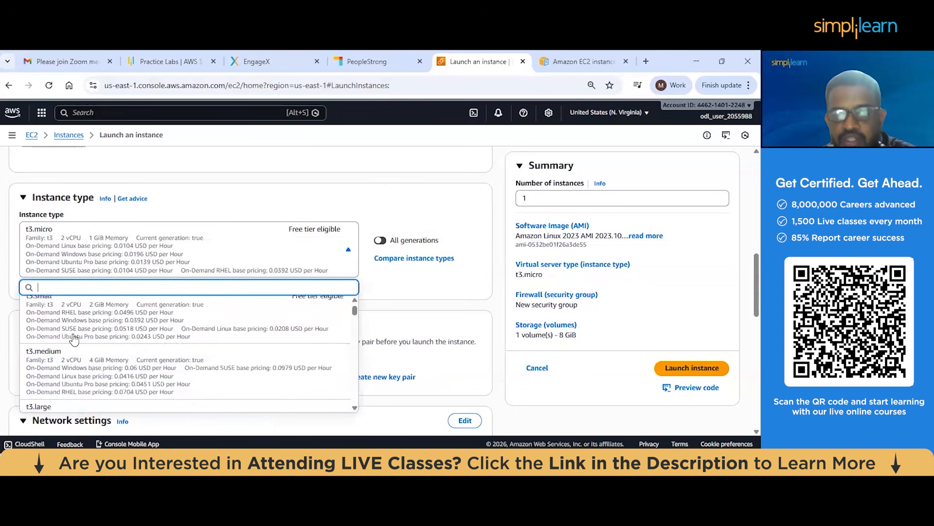
scroll(74, 337, down, 1)
scroll(74, 338, down, 15)
scroll(84, 331, down, 5)
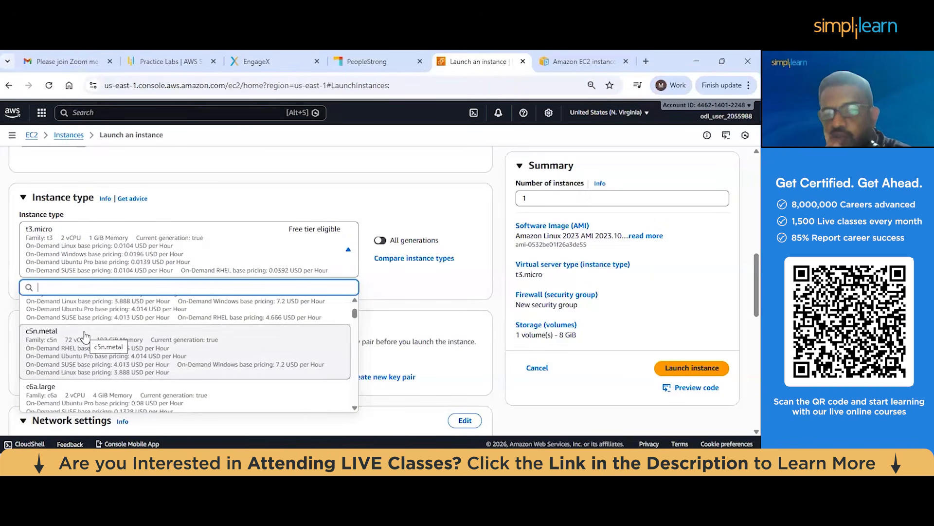
scroll(85, 336, down, 4)
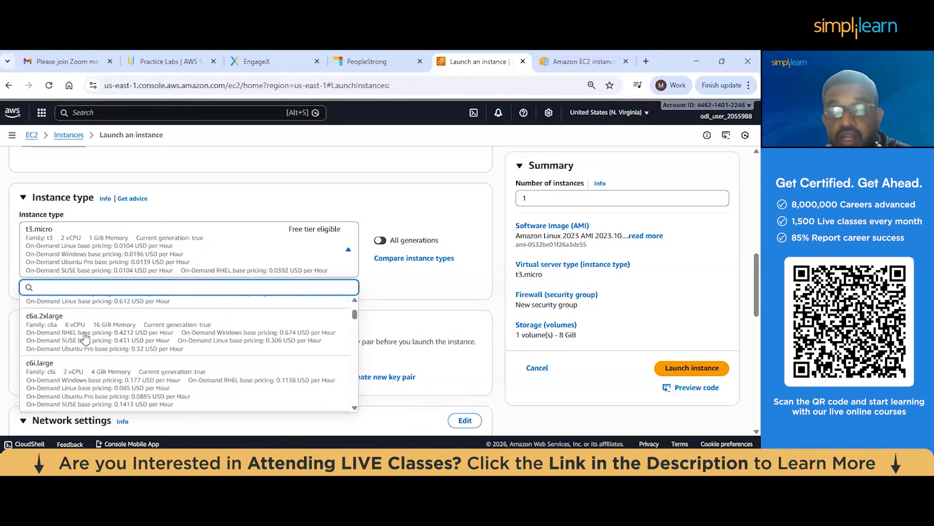
scroll(84, 336, down, 5)
scroll(84, 342, down, 8)
scroll(85, 346, down, 10)
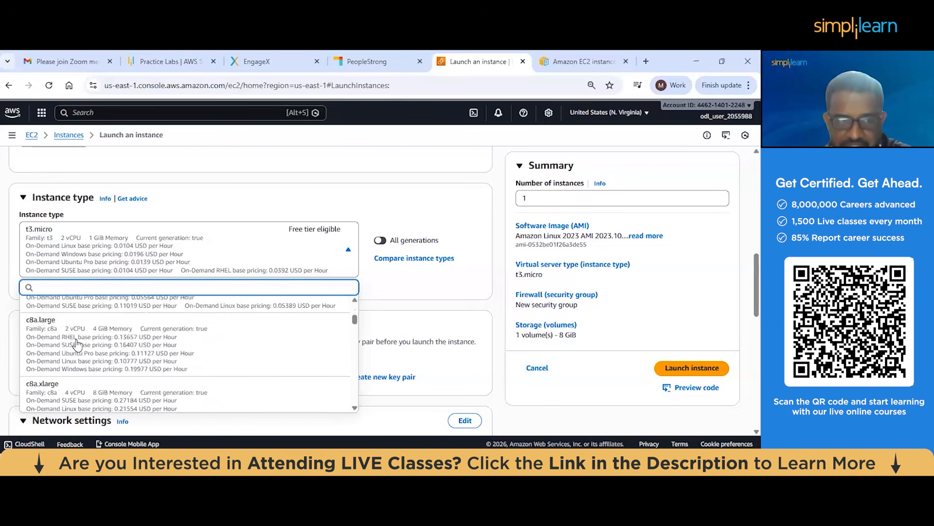
right_click(356, 322)
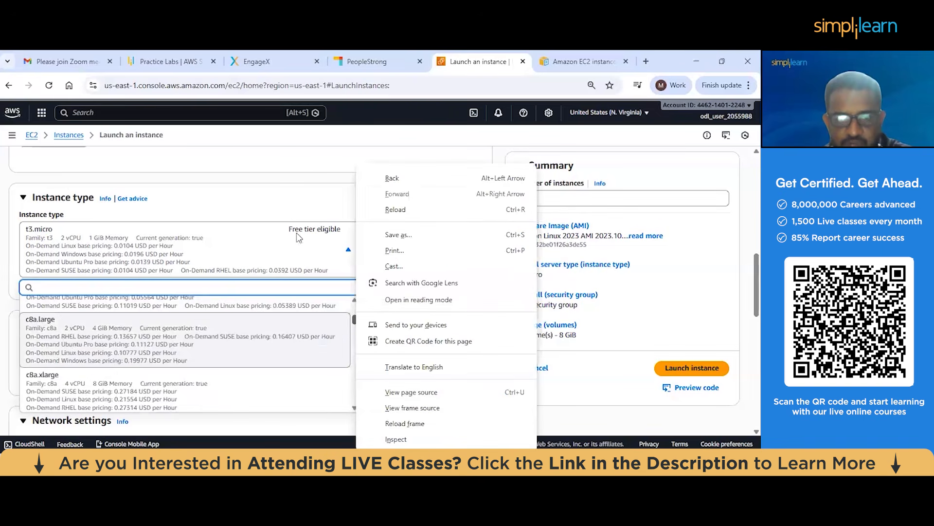
click(340, 253)
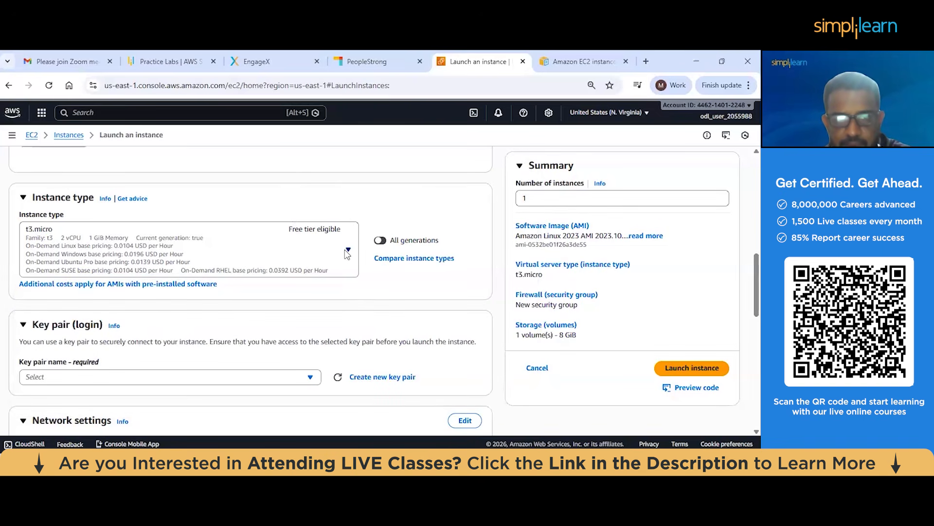
click(346, 252)
scroll(354, 340, down, 5)
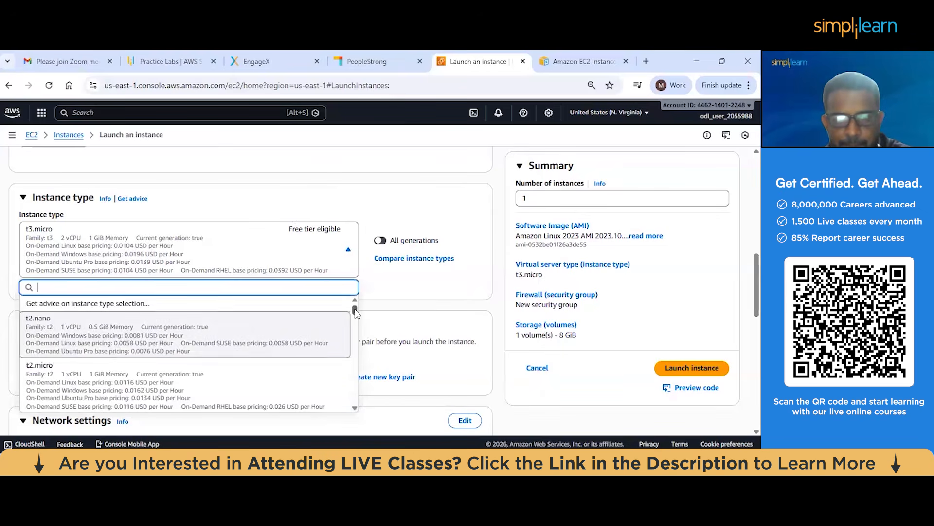
drag(353, 343, 349, 396)
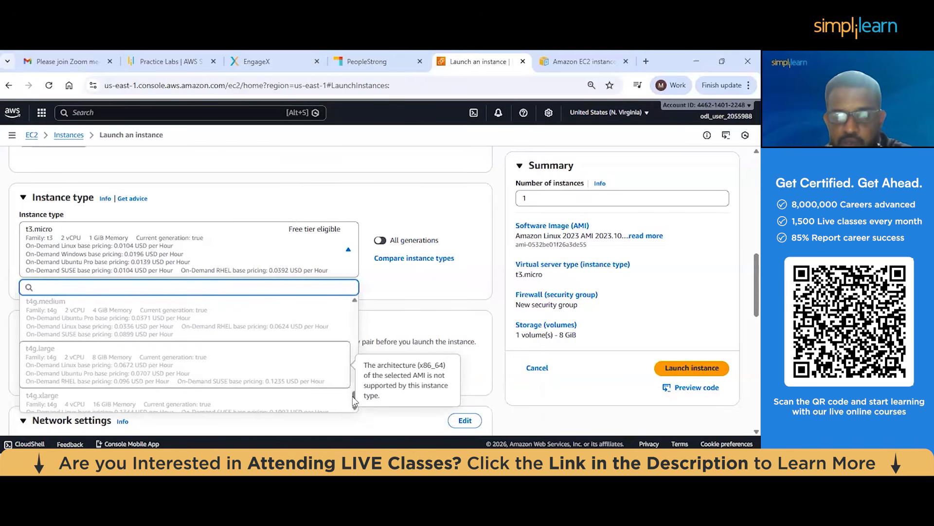
click(388, 314)
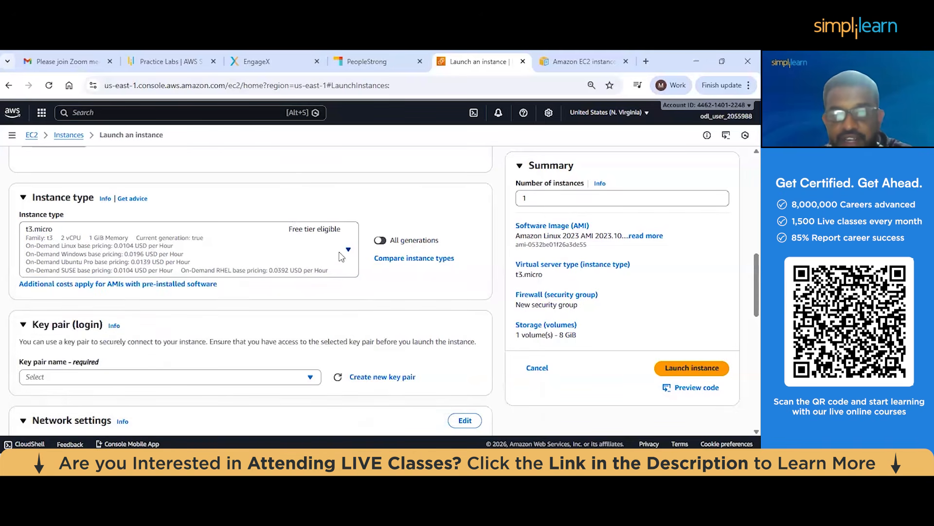
Set the demo server's instance type to t2.micro
click(341, 248)
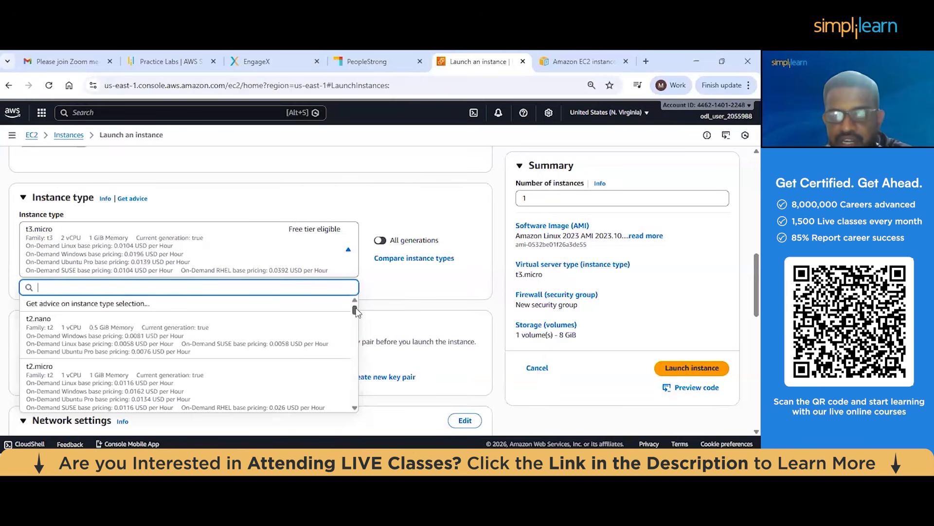
scroll(139, 357, down, 2)
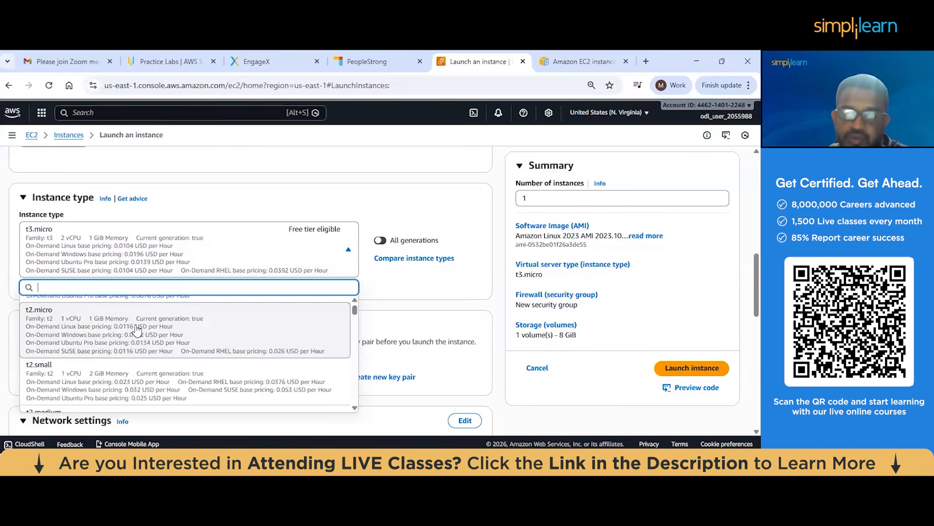
click(138, 330)
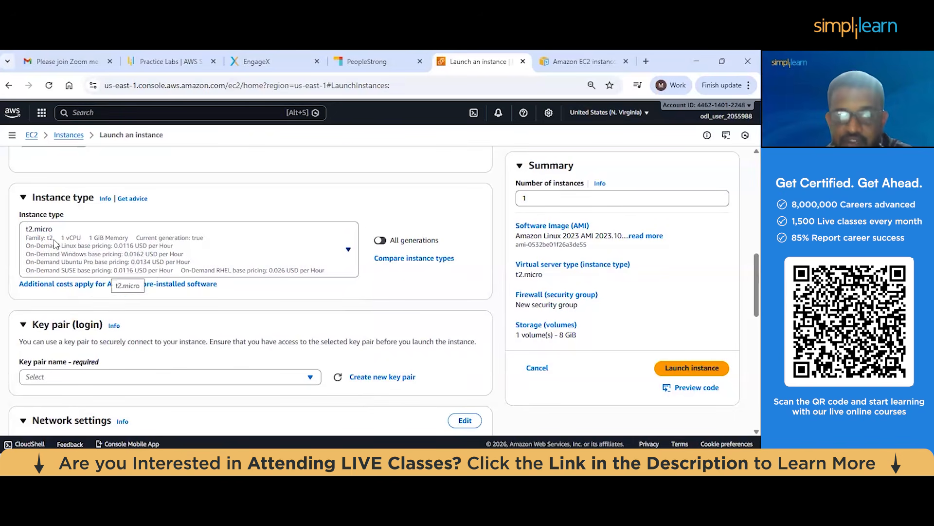
Create an RSA key pair named demo in .pem format for logging in to the instance
scroll(54, 244, down, 2)
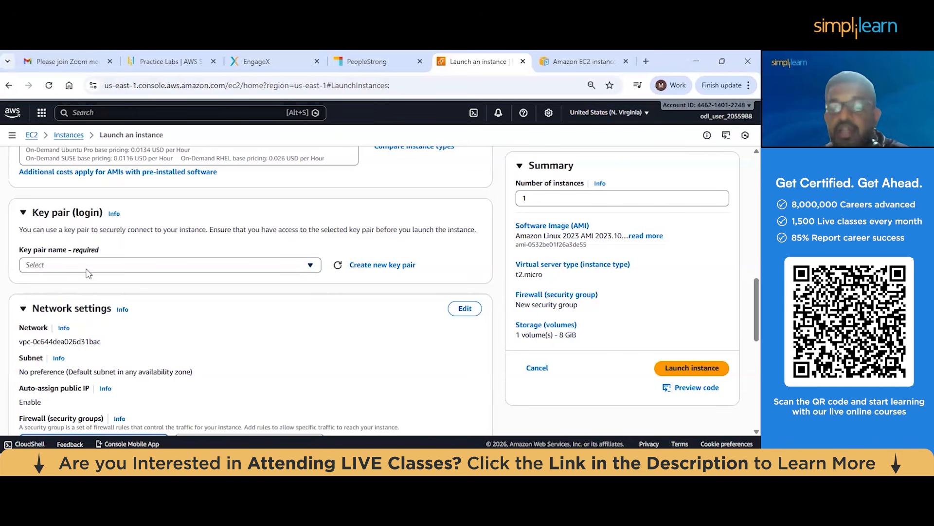
click(251, 270)
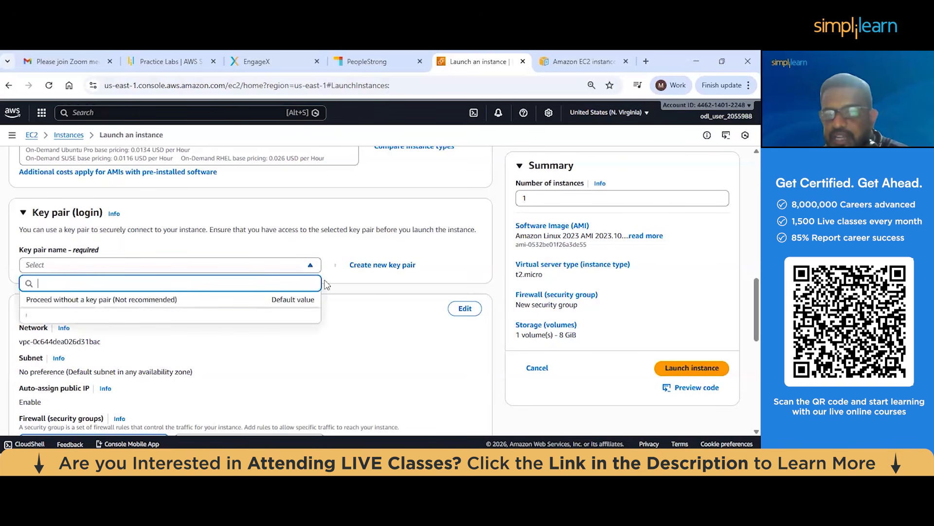
click(251, 264)
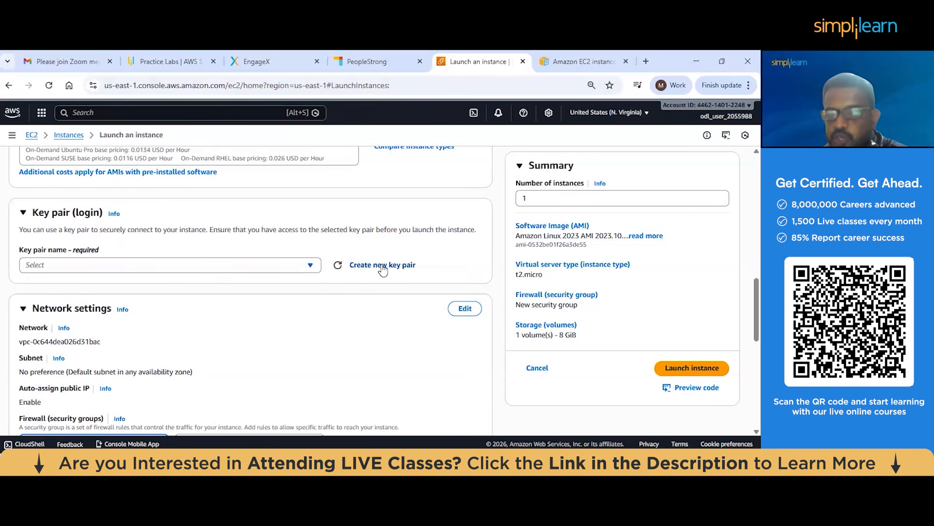
click(383, 267)
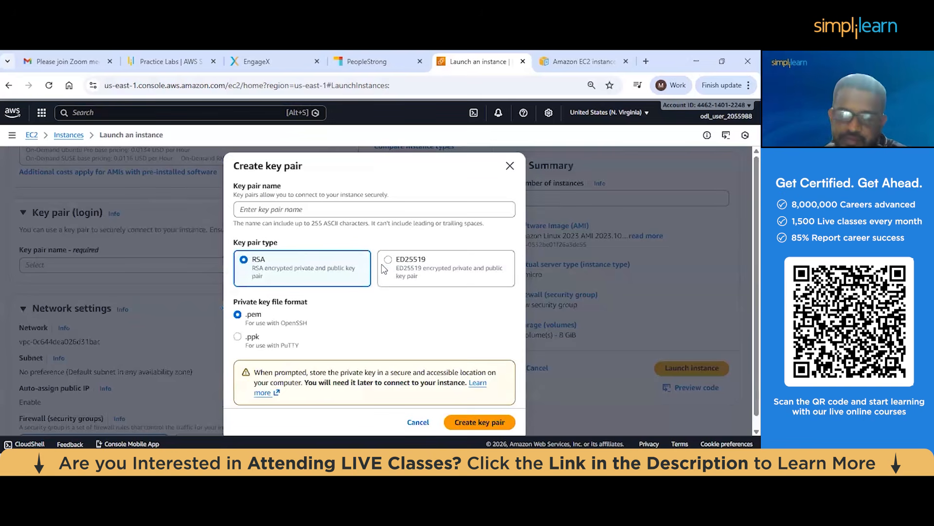
click(268, 208)
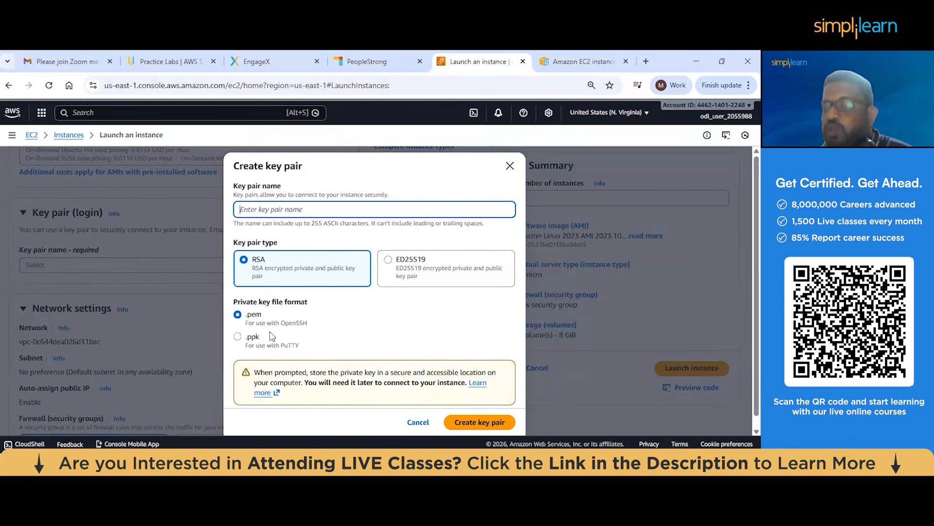
click(247, 314)
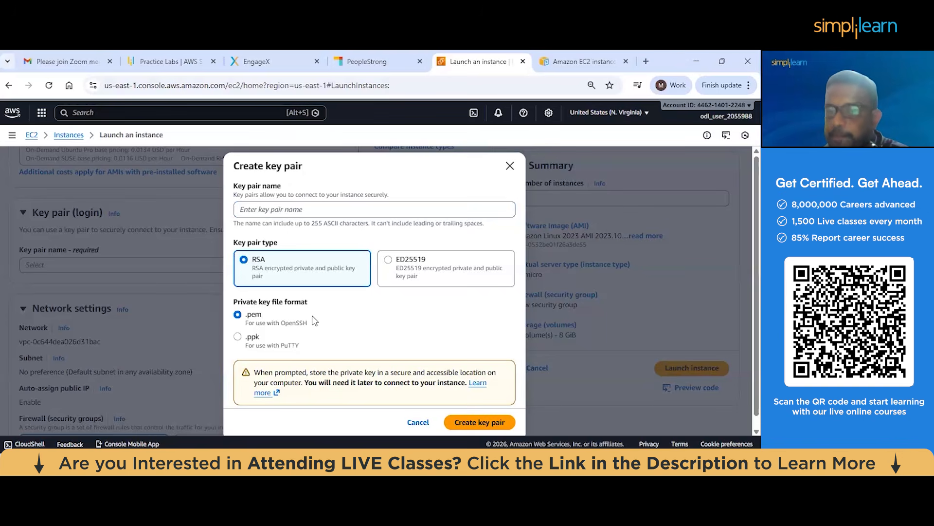
click(279, 210)
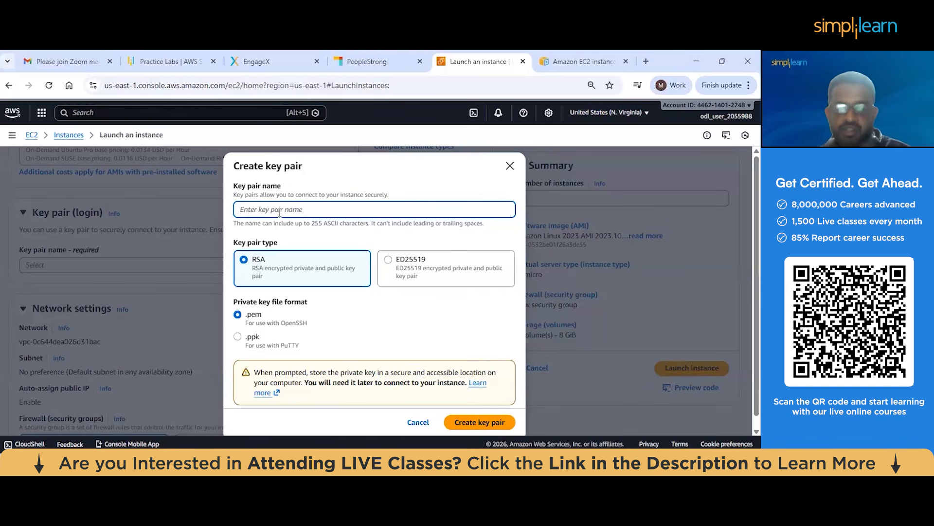
text(demo)
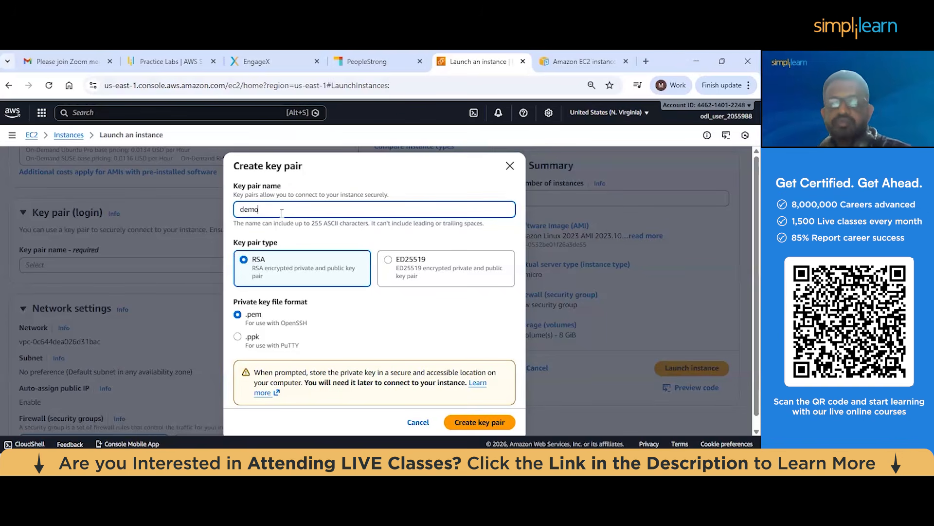
scroll(283, 303, down, 1)
click(473, 416)
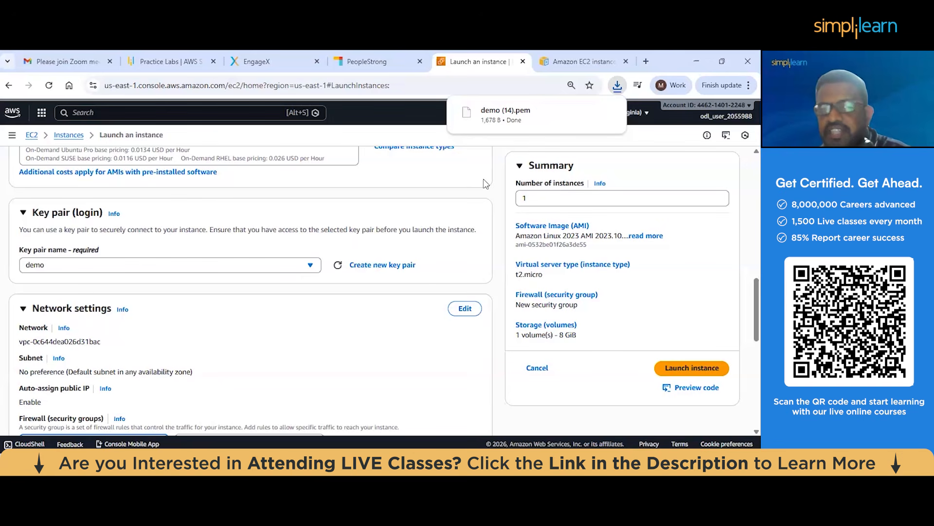
click(98, 269)
click(210, 330)
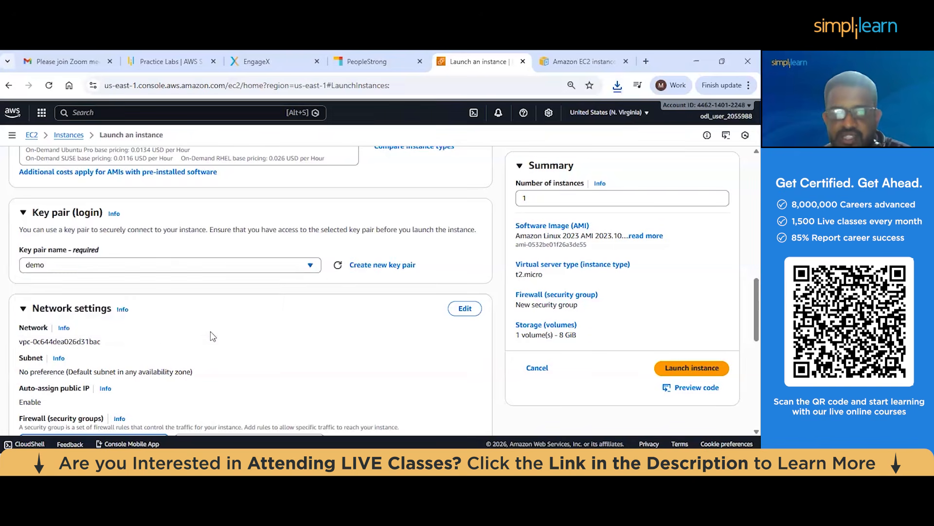
Launch the demo server instance with the default network and storage settings, and check it in the instances list
scroll(210, 331, down, 3)
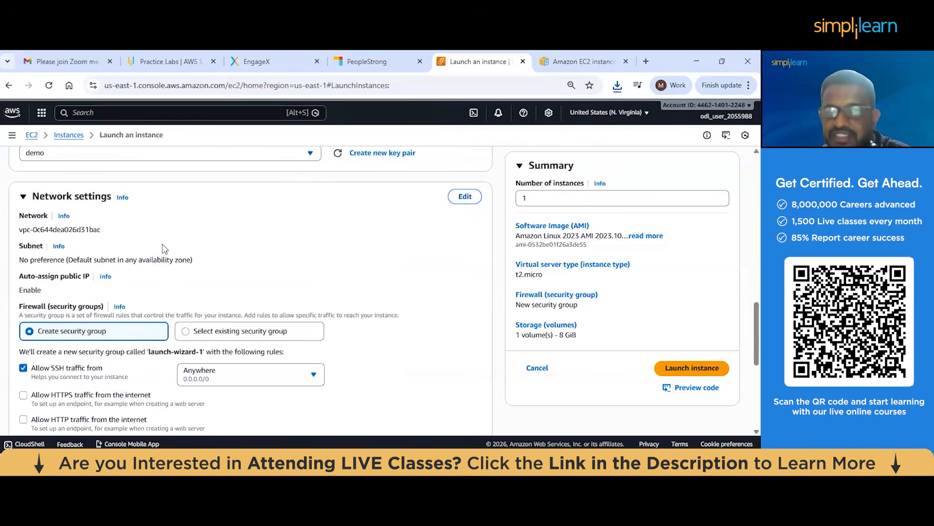
scroll(434, 240, down, 5)
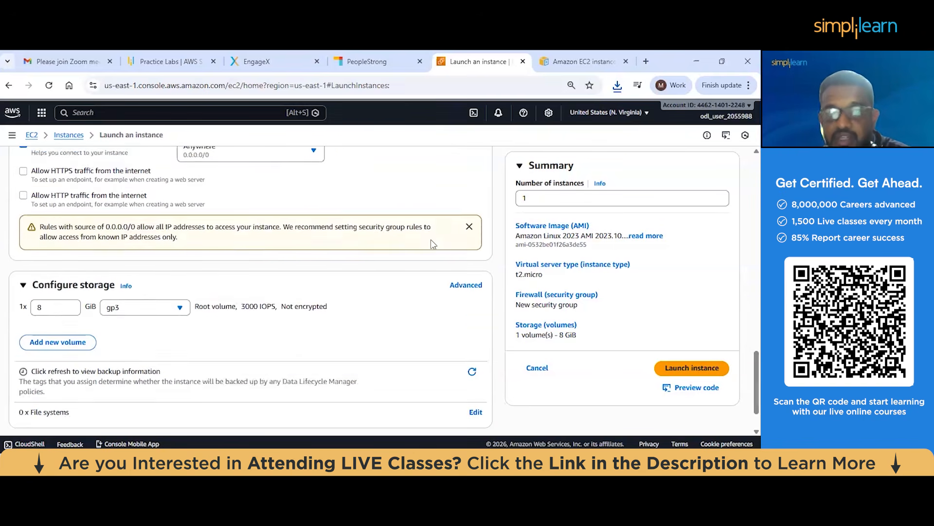
scroll(433, 243, down, 1)
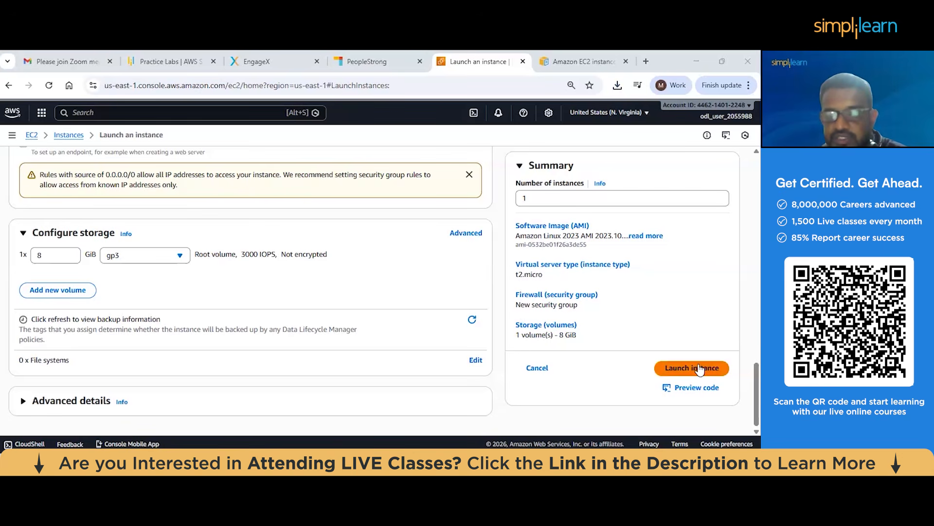
click(692, 368)
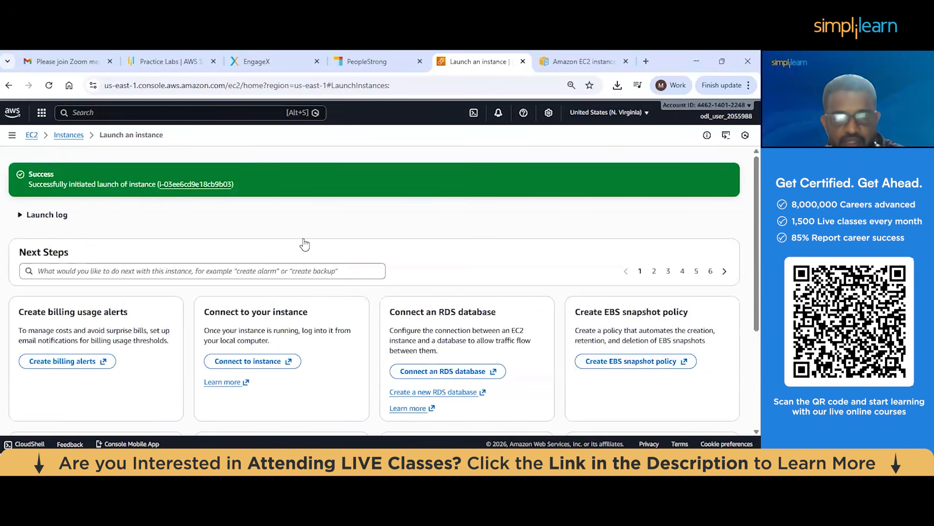
click(68, 135)
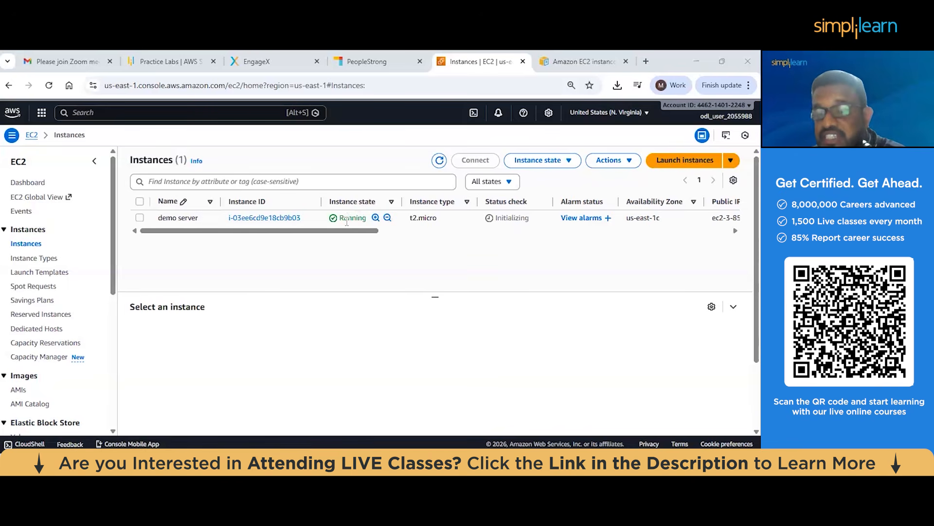
scroll(347, 231, right, 2)
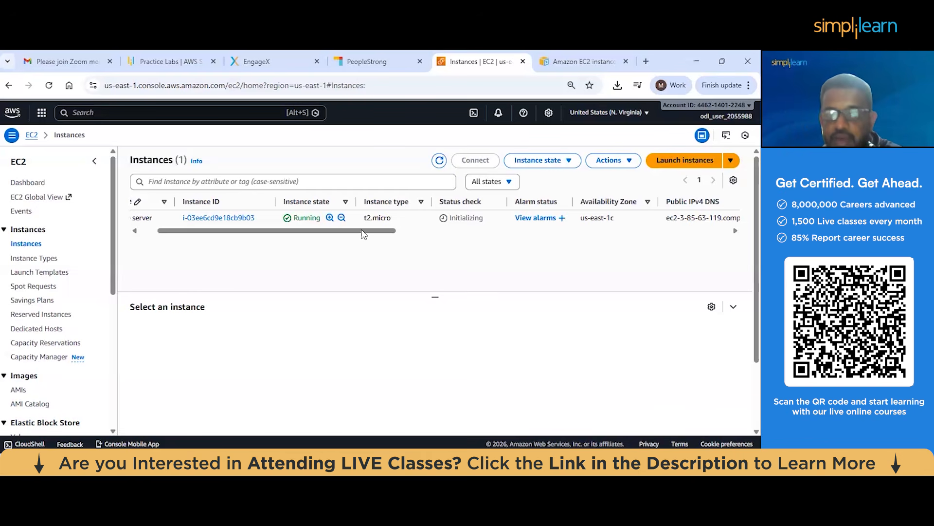
drag(276, 230, 237, 230)
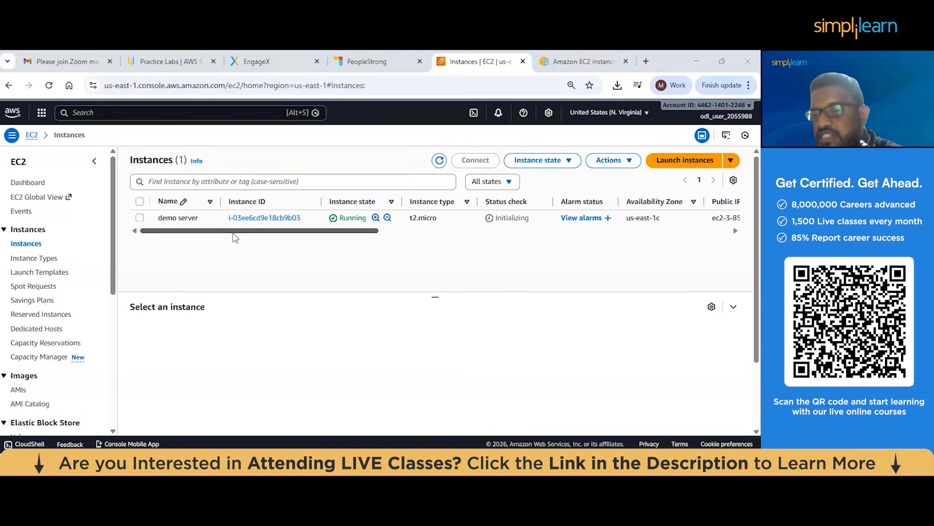
Compare the image and template actions offered with the demo server selected and with no instance selected
click(140, 218)
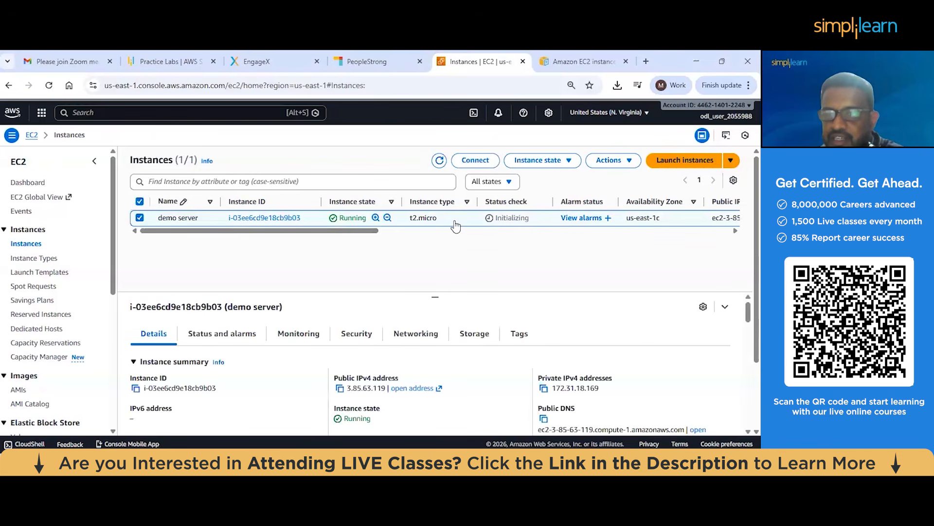
click(625, 163)
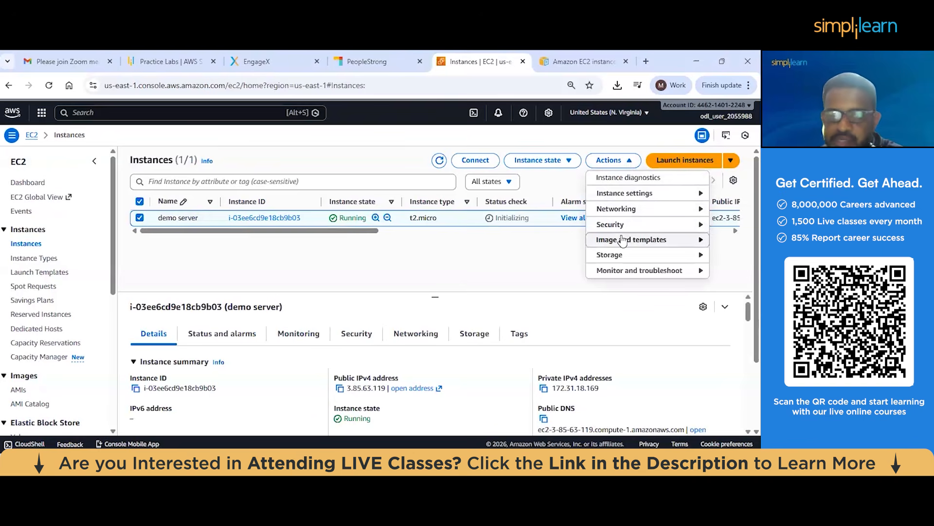
mouse_move(623, 240)
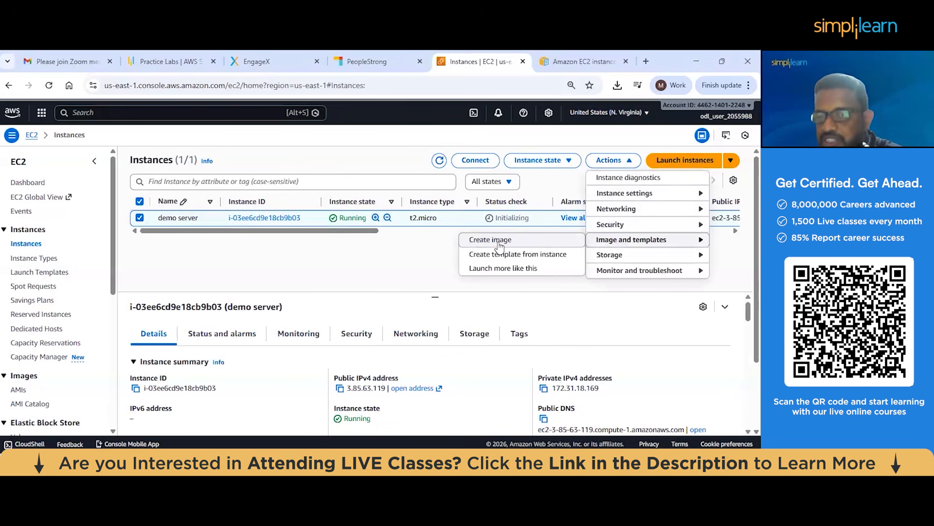
click(441, 251)
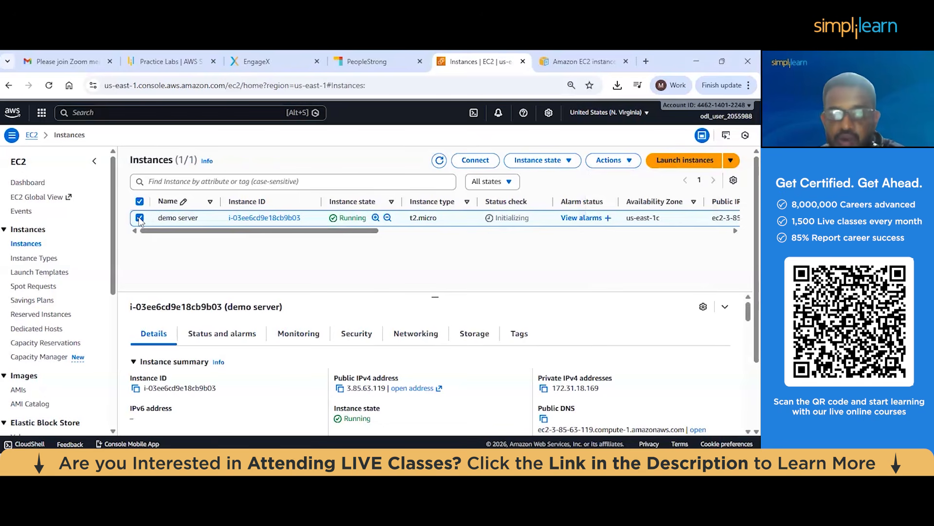
click(139, 218)
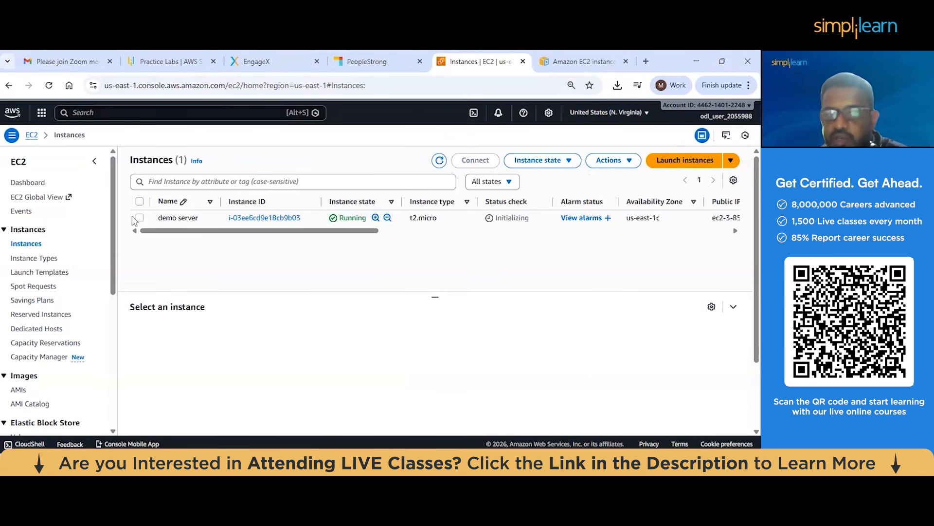
click(609, 160)
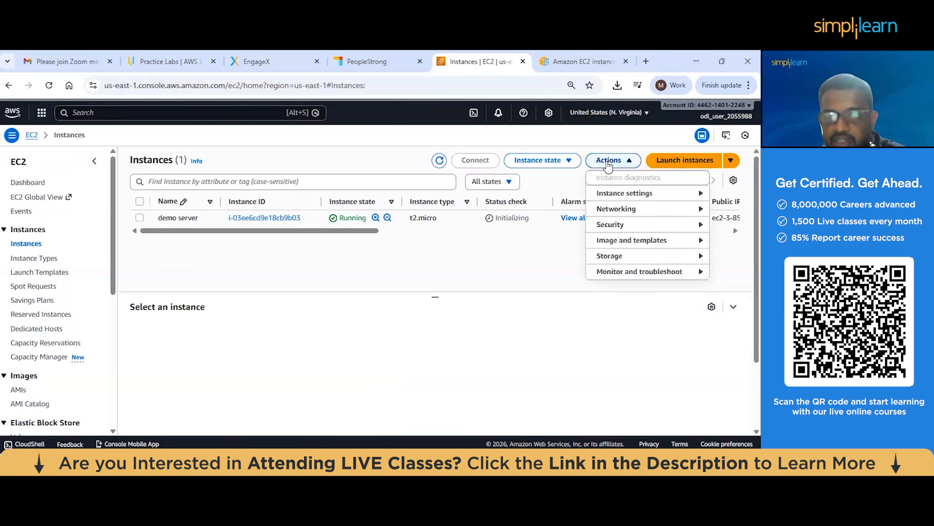
mouse_move(585, 242)
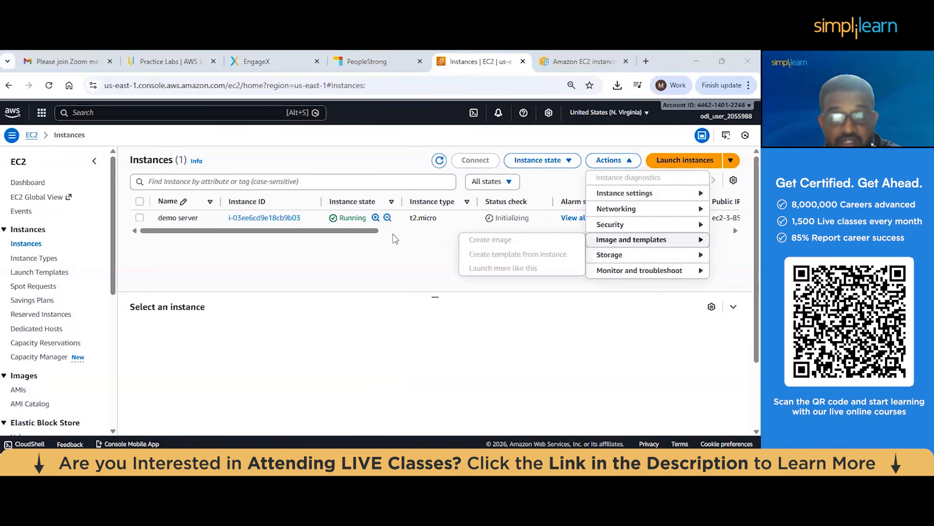
Start creating an image from the demo server instance, named newdemo with the description fsdfsgsfsf
click(139, 219)
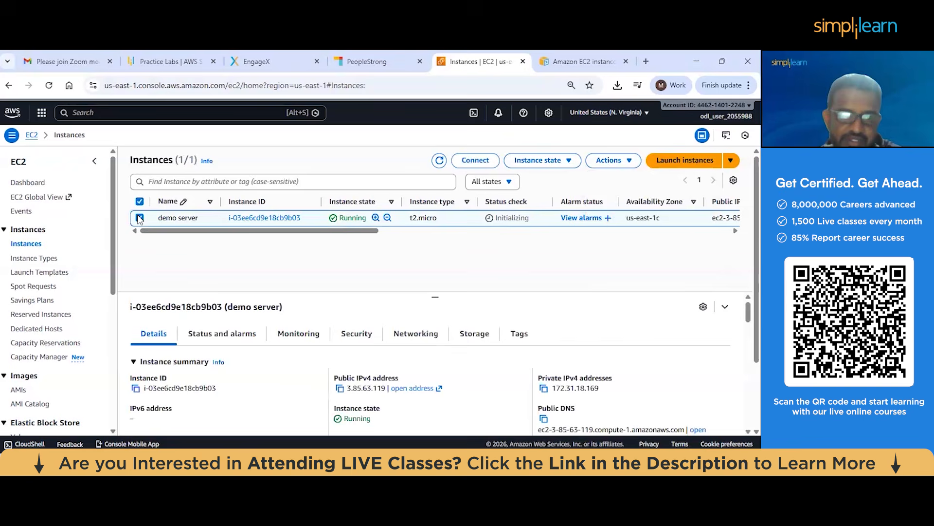
click(609, 160)
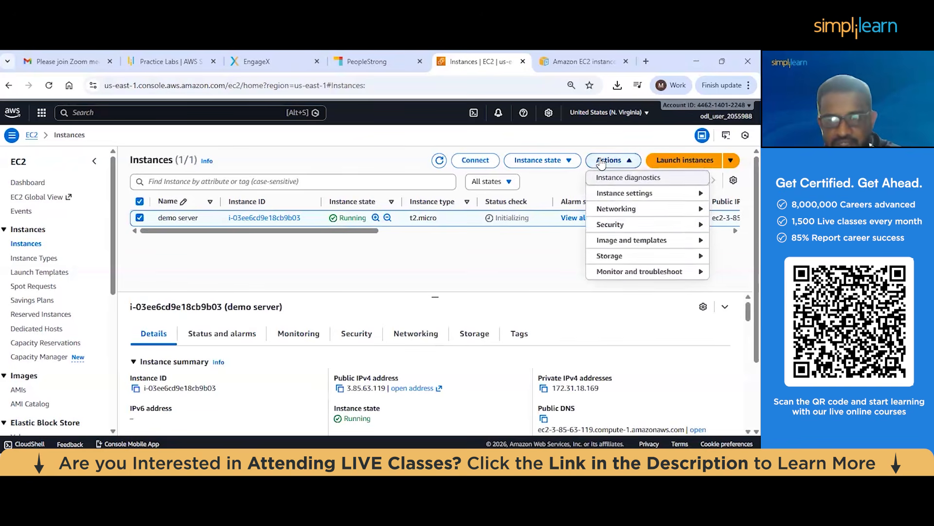
click(621, 239)
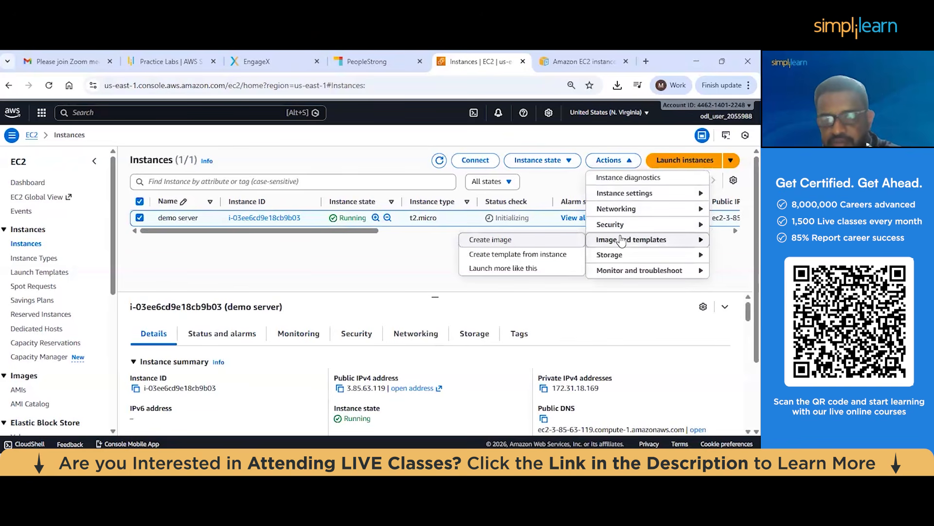
click(529, 240)
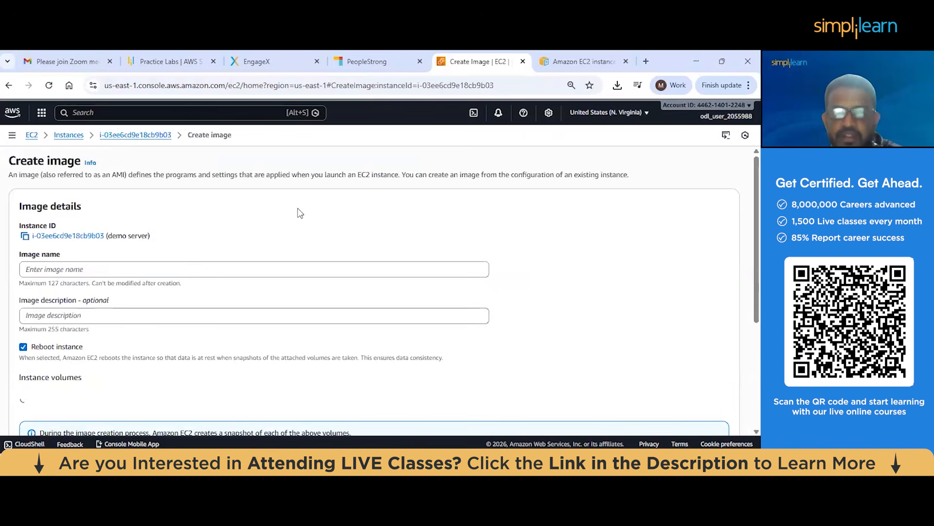
click(126, 273)
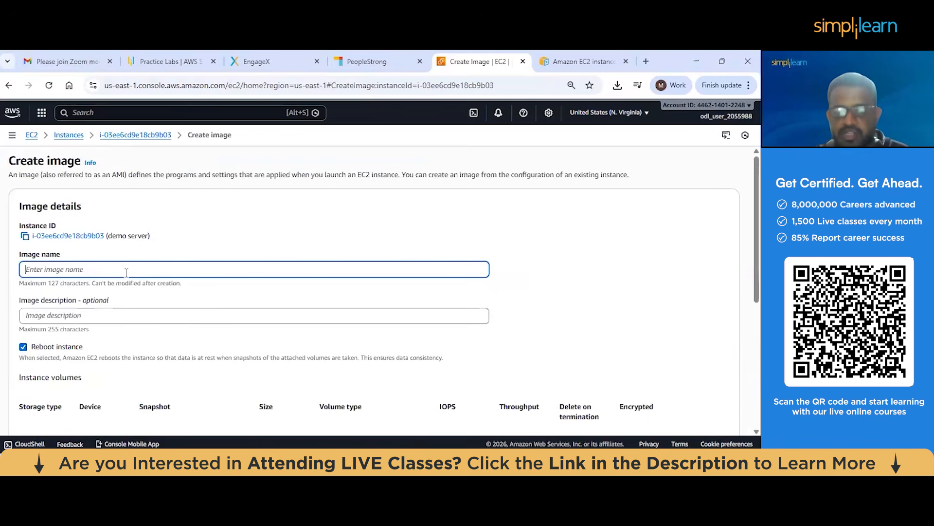
text(newdemo)
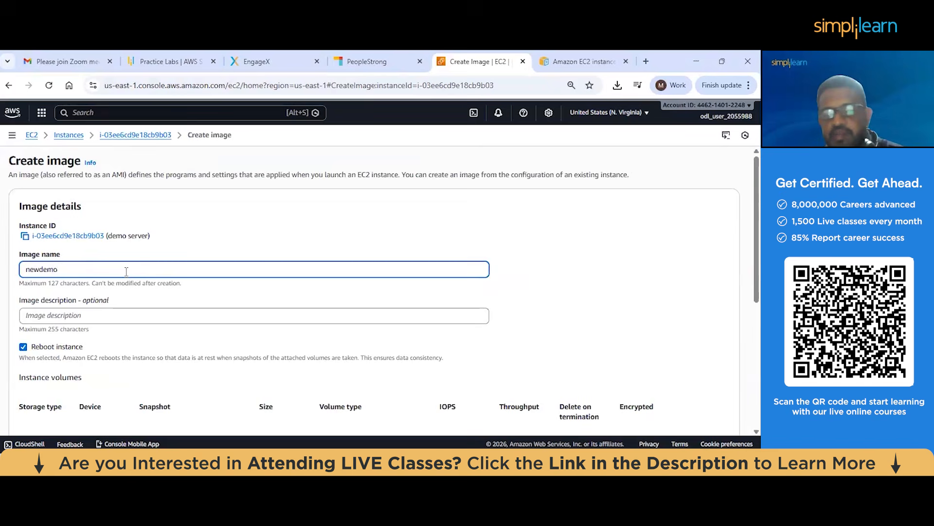
scroll(126, 271, down, 1)
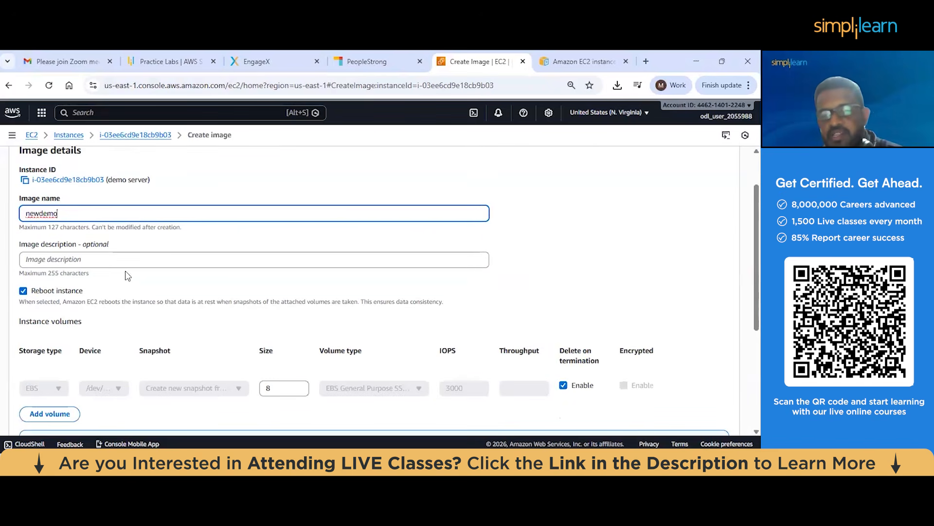
click(119, 261)
text(fsdfsgsfsf)
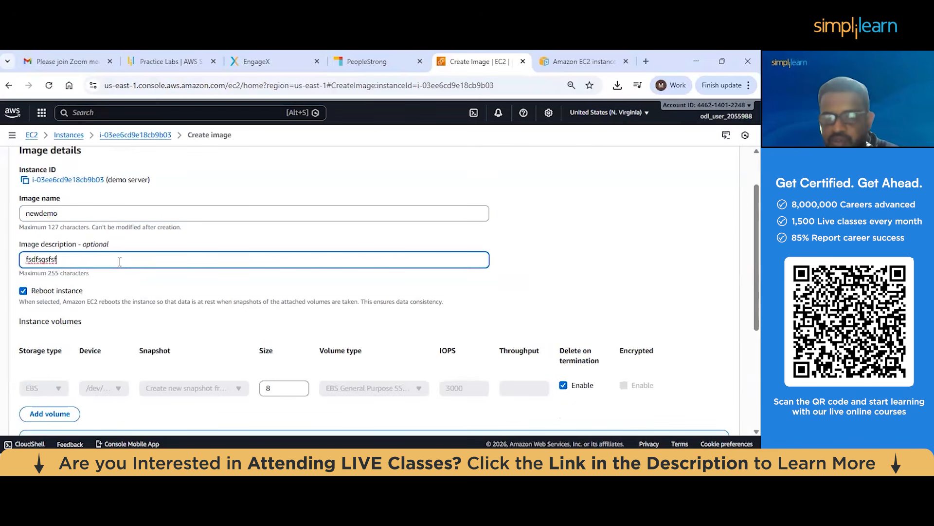
Review the image's volume and tag settings and create the newdemo image
scroll(120, 262, down, 1)
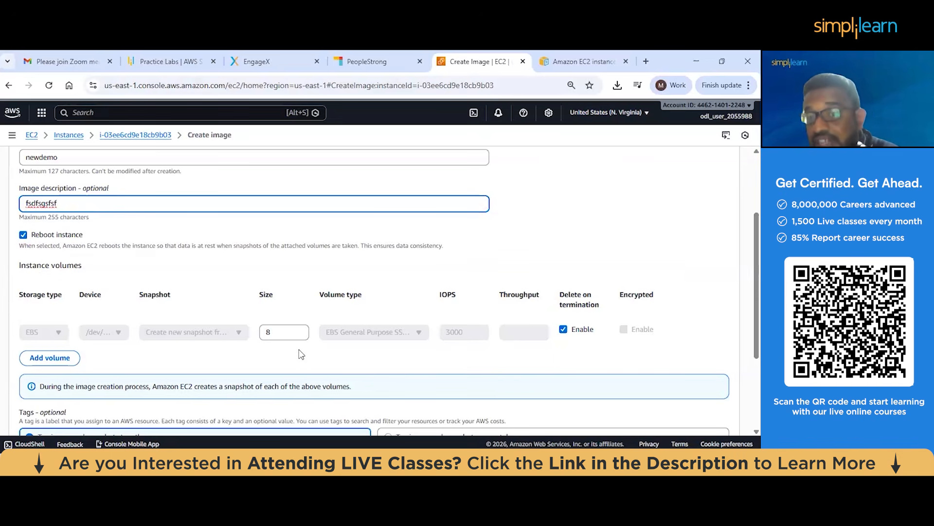
click(278, 331)
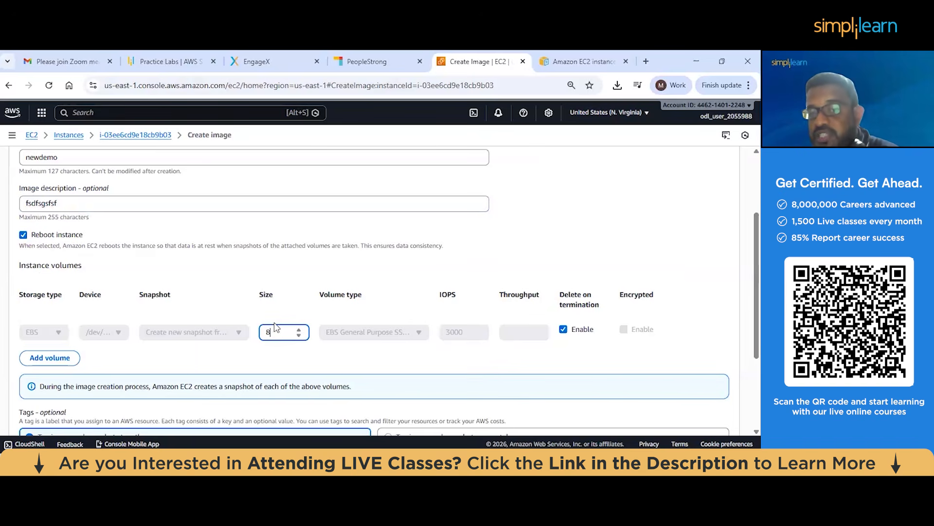
key(alt+Tab)
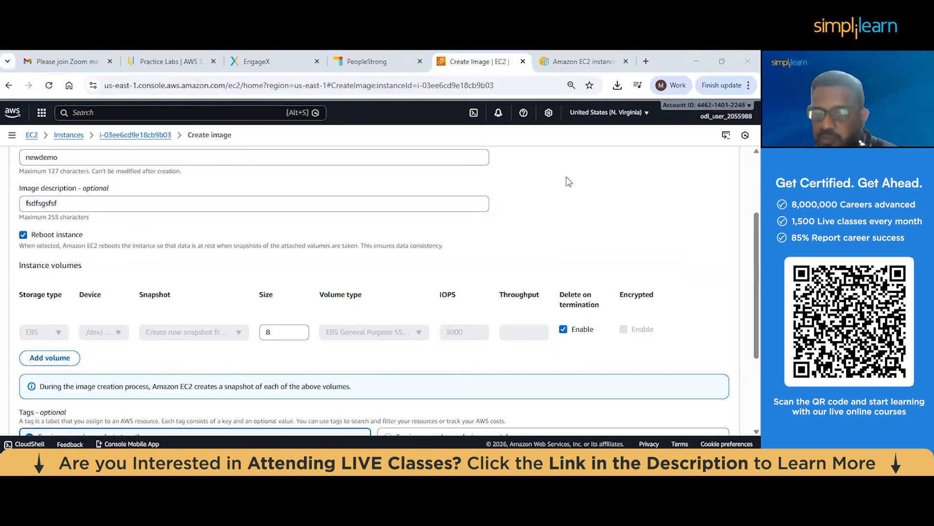
scroll(302, 236, down, 3)
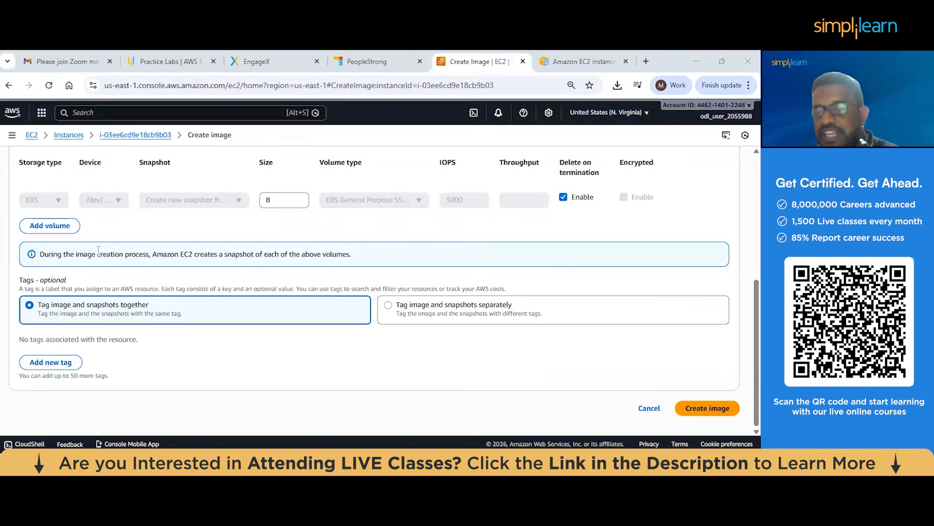
click(708, 414)
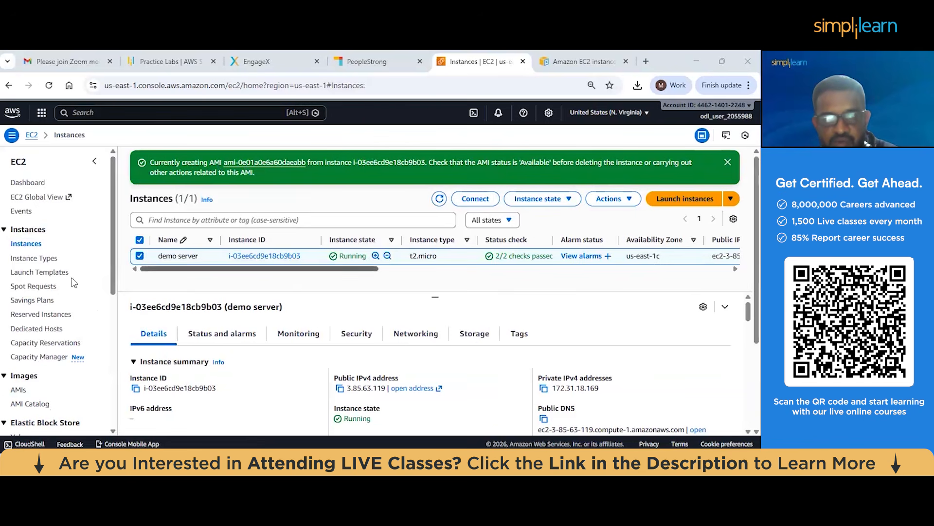
Check the status of the newdemo image in the list of owned AMIs
scroll(47, 276, down, 3)
scroll(47, 276, down, 2)
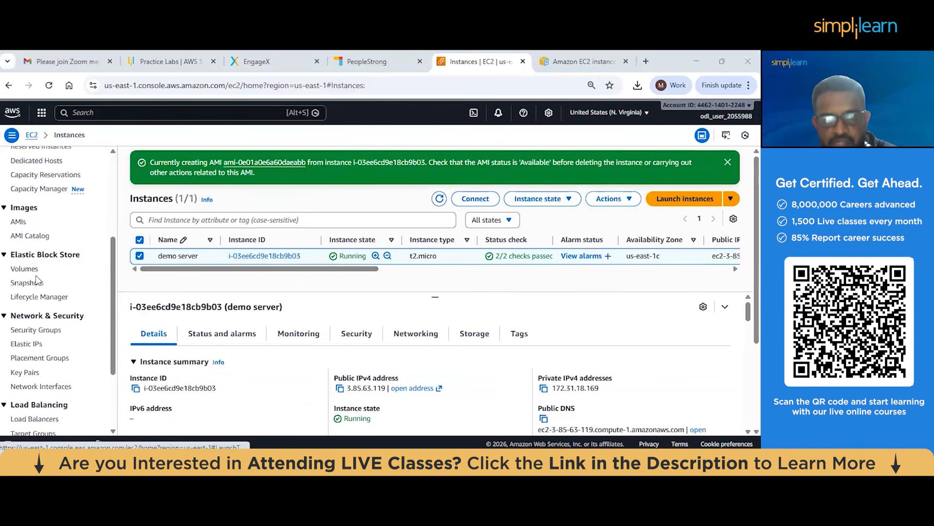
click(24, 223)
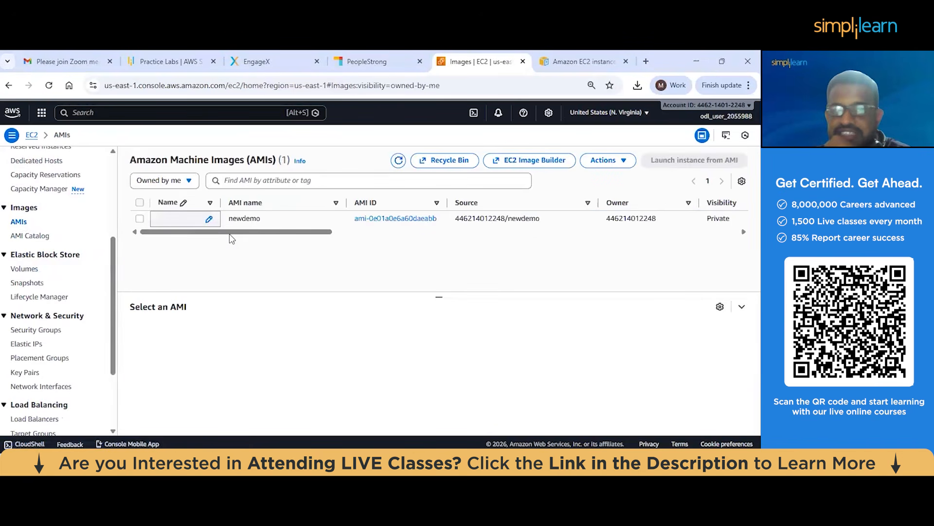
drag(239, 232, 382, 240)
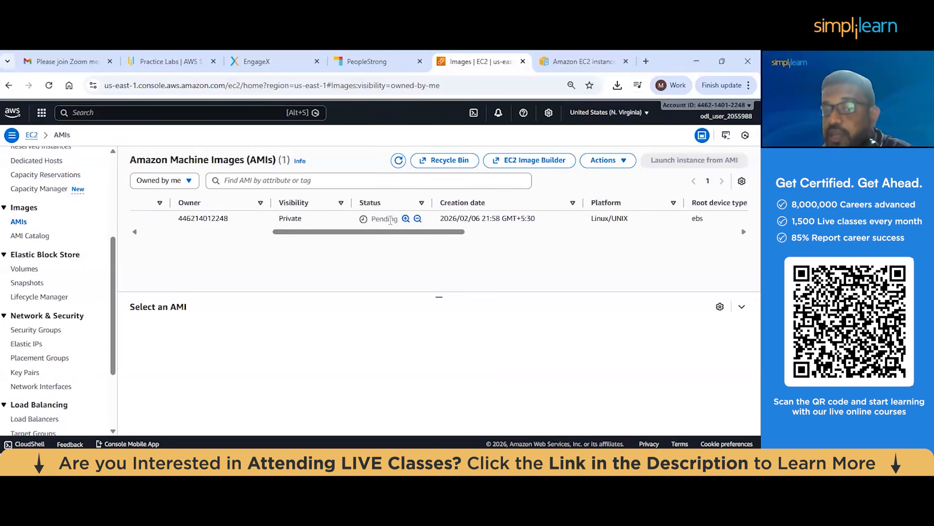
drag(288, 234, 180, 232)
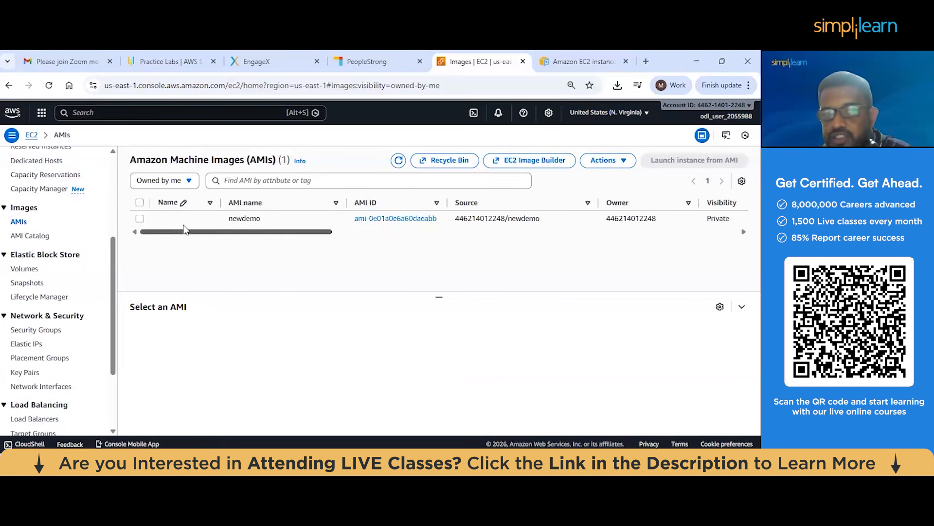
Start launching another instance from the instances list and choose the owned newdemo image as its AMI
scroll(17, 239, up, 4)
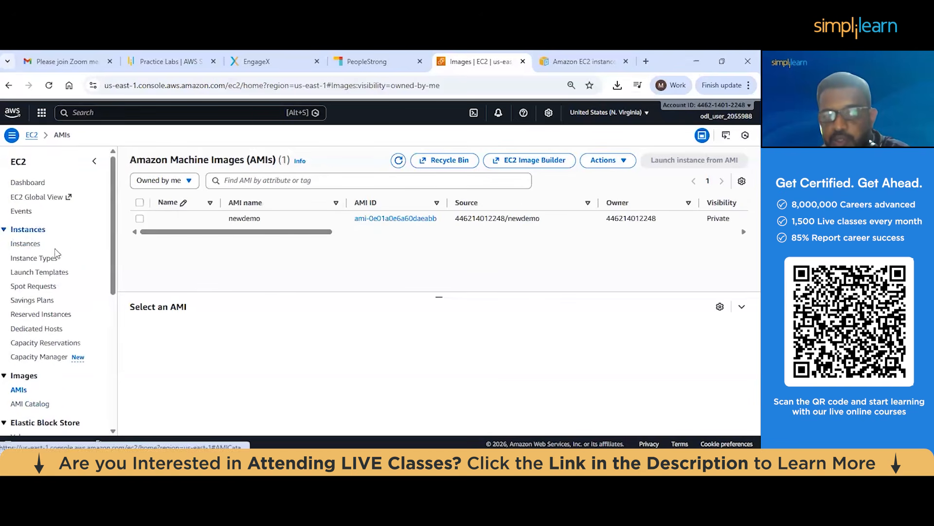
click(27, 244)
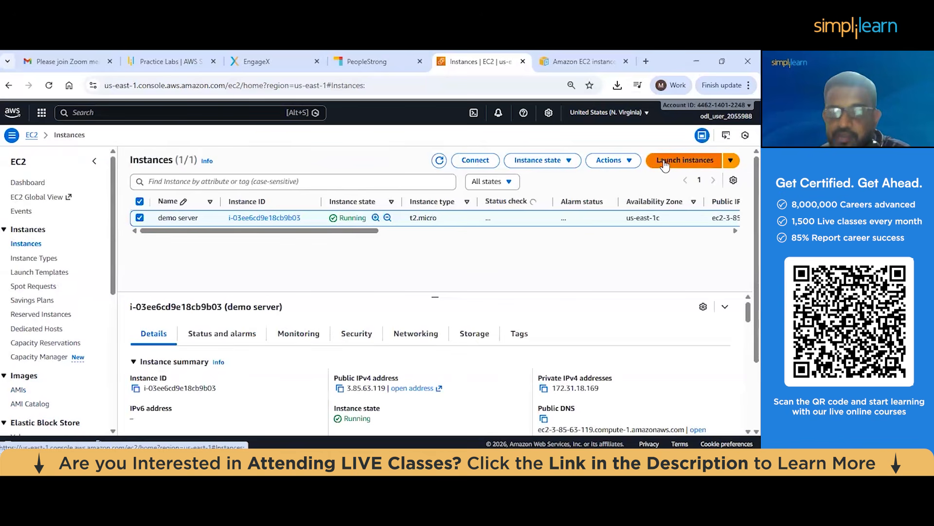
click(664, 163)
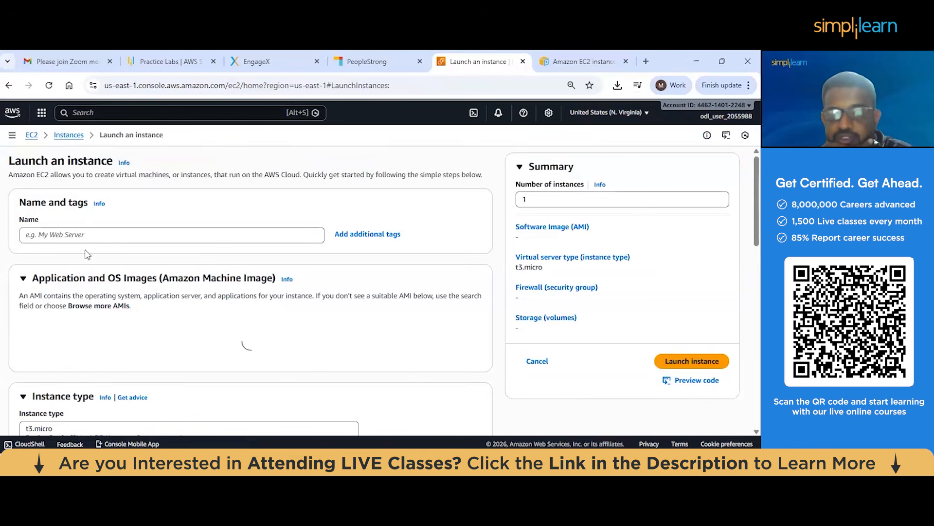
scroll(89, 251, down, 1)
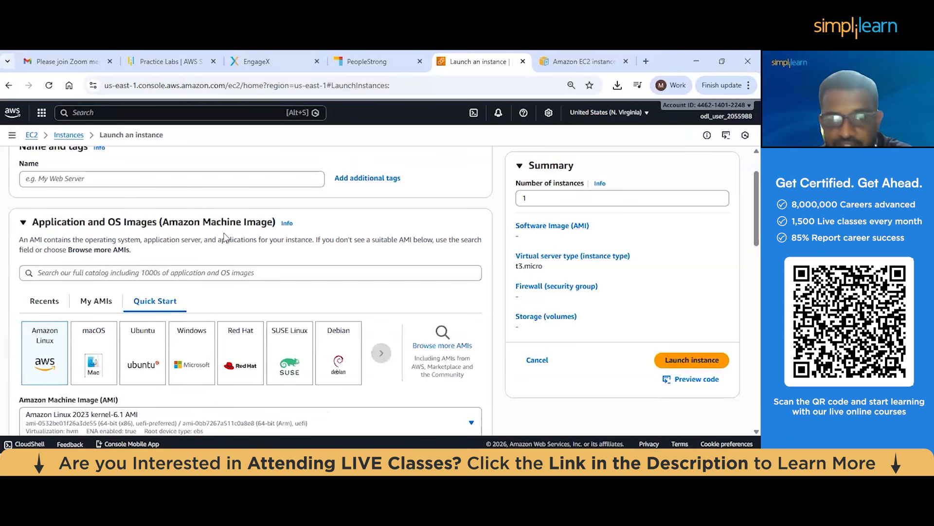
scroll(197, 250, down, 1)
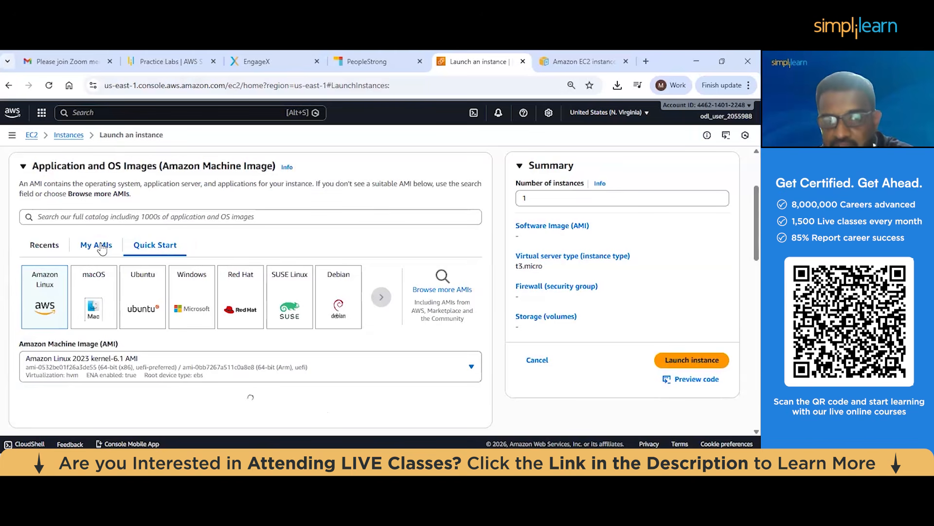
click(102, 248)
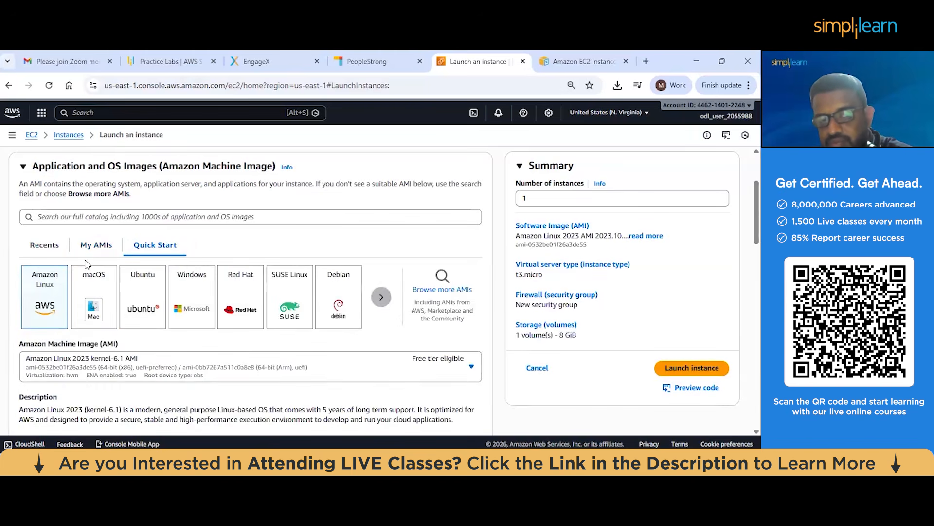
click(99, 251)
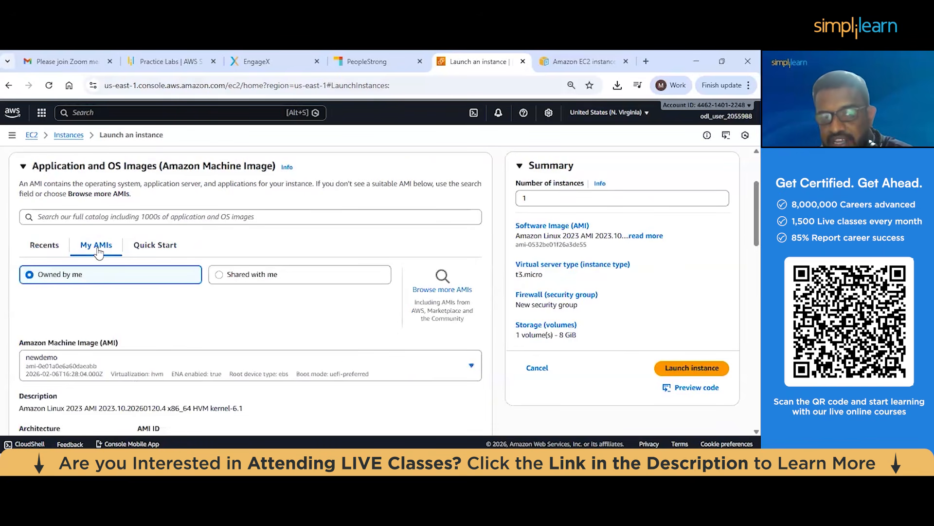
scroll(99, 251, down, 2)
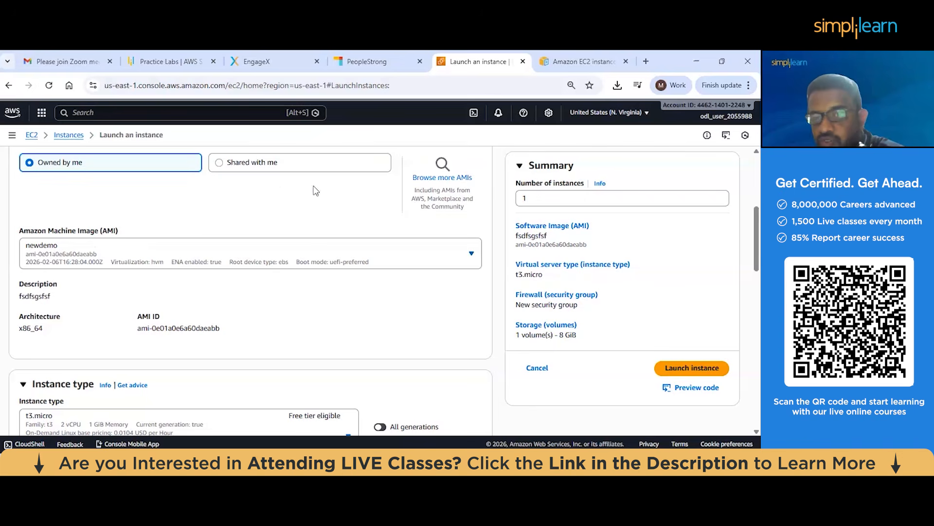
Browse the full AMI selection, view the self-created images, and leave the launch form
click(443, 176)
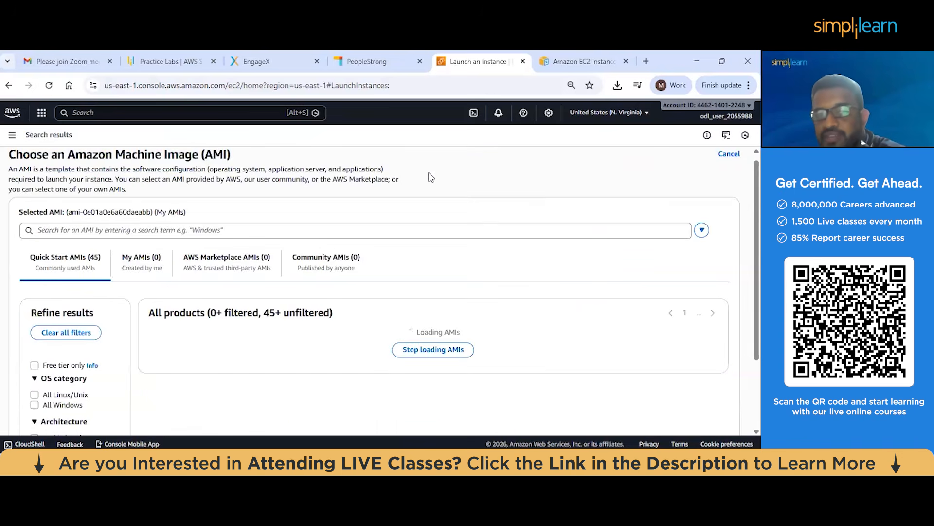
click(156, 266)
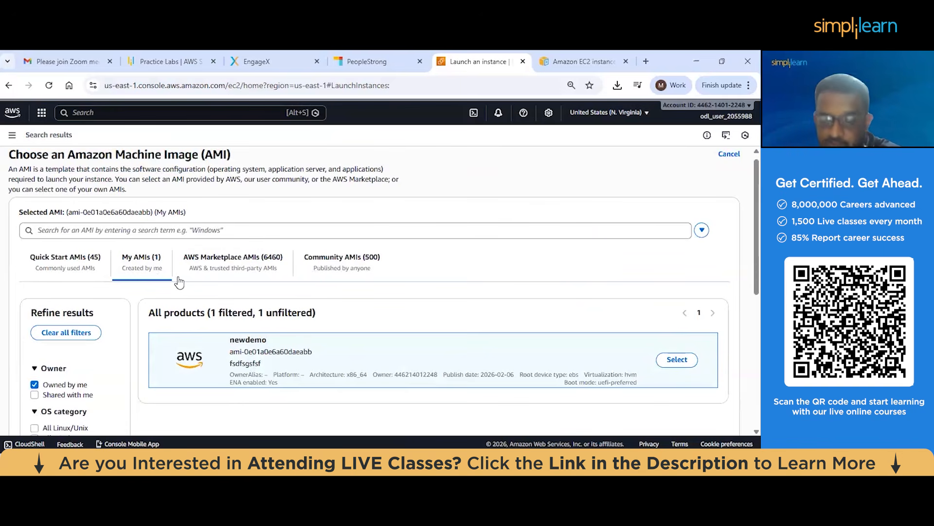
scroll(179, 282, down, 1)
click(8, 86)
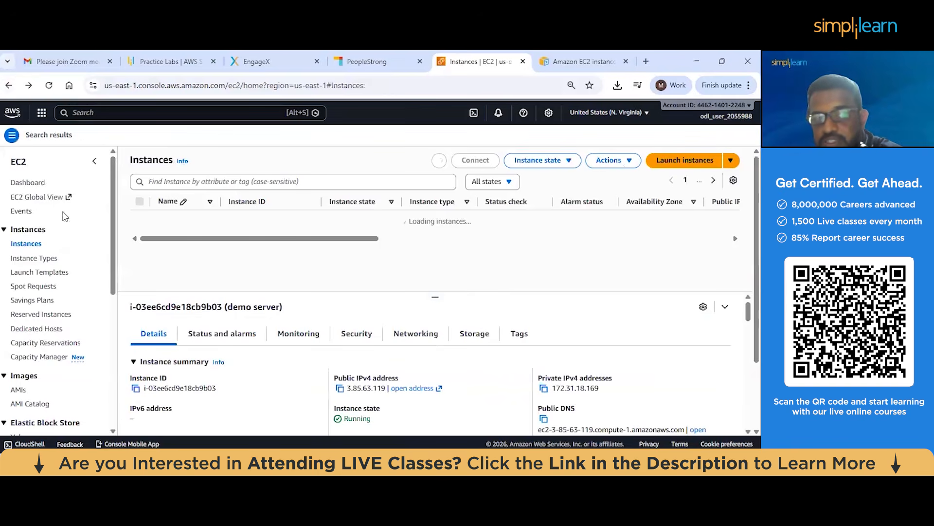
Open the list of owned AMIs and look over the newdemo image's columns
scroll(77, 248, down, 5)
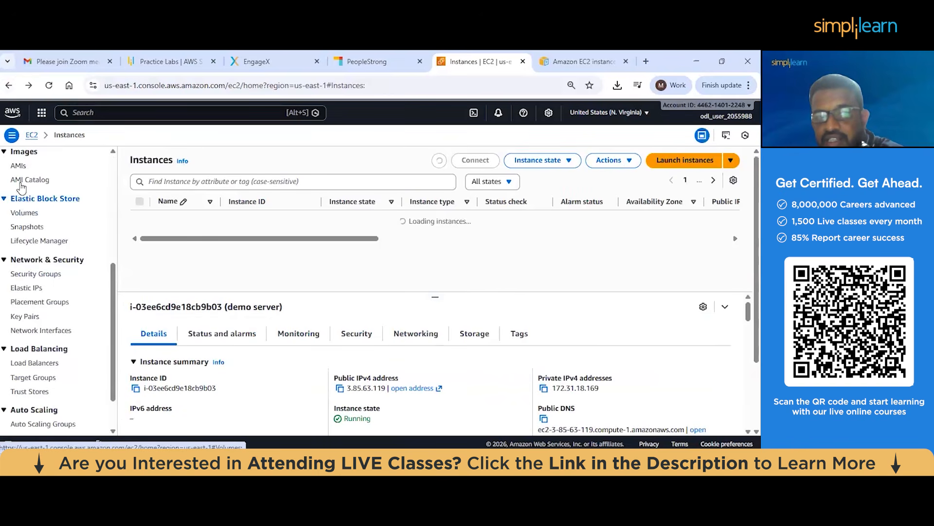
scroll(20, 194, up, 1)
click(17, 222)
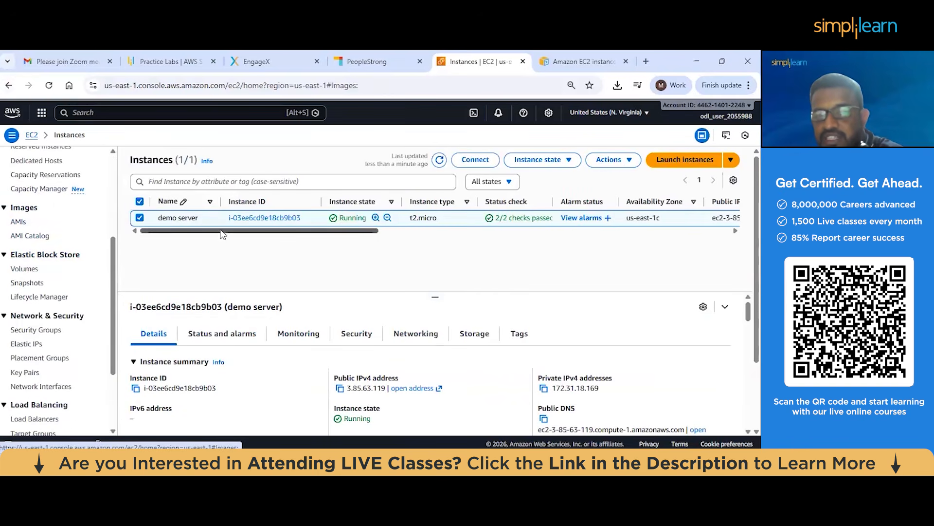
drag(326, 232, 223, 234)
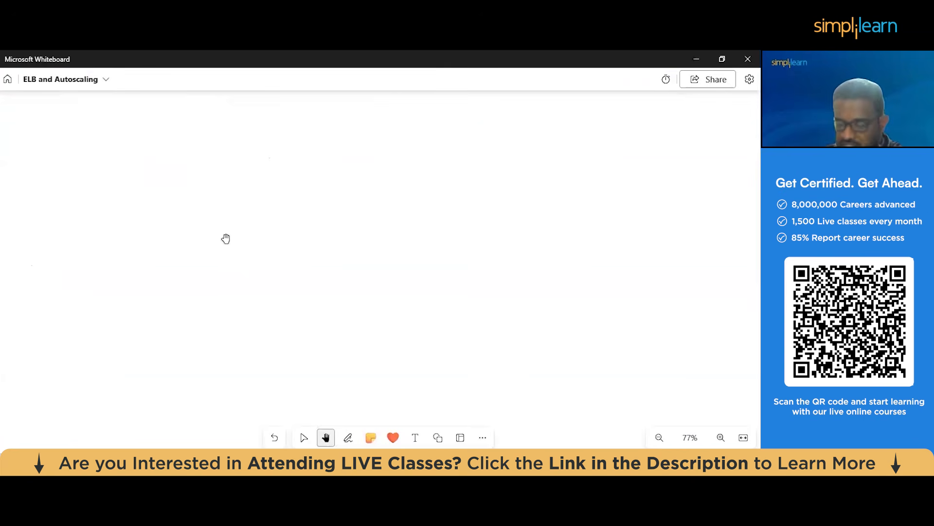
Switch to Microsoft Whiteboard and handwrite the heading Placement groups with double underlines beneath both words
key(alt+w)
mouse_move(10, 172)
mouse_down()
mouse_move(19, 196)
mouse_move(24, 165)
mouse_move(28, 181)
mouse_move(63, 157)
mouse_move(77, 126)
mouse_move(111, 124)
mouse_move(139, 107)
mouse_move(153, 118)
mouse_up()
drag(80, 162, 31, 194)
drag(30, 202, 88, 163)
drag(125, 142, 150, 128)
drag(125, 150, 162, 136)
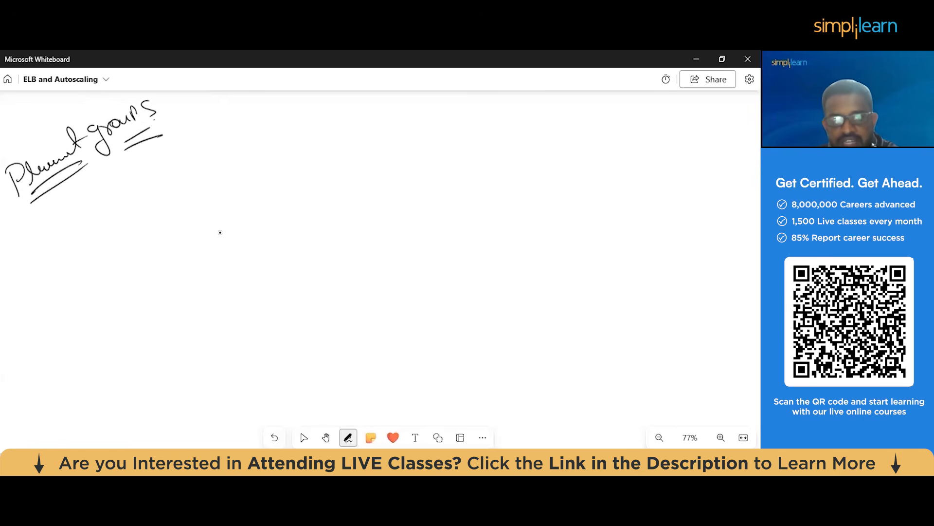
Sketch a labelled stick figure joined by a curved arrow to a large circle holding several small circles, with a question mark at its edge
mouse_move(42, 231)
mouse_down()
mouse_move(39, 298)
mouse_move(61, 295)
mouse_move(66, 311)
mouse_up()
mouse_move(95, 232)
mouse_down()
mouse_move(98, 218)
mouse_move(235, 228)
mouse_move(265, 246)
mouse_move(327, 245)
mouse_up()
mouse_move(286, 275)
mouse_down()
mouse_move(275, 277)
mouse_move(283, 305)
mouse_move(350, 290)
mouse_up()
mouse_move(296, 213)
mouse_down()
mouse_move(279, 214)
mouse_move(212, 299)
mouse_move(375, 311)
mouse_move(370, 221)
mouse_move(288, 211)
mouse_up()
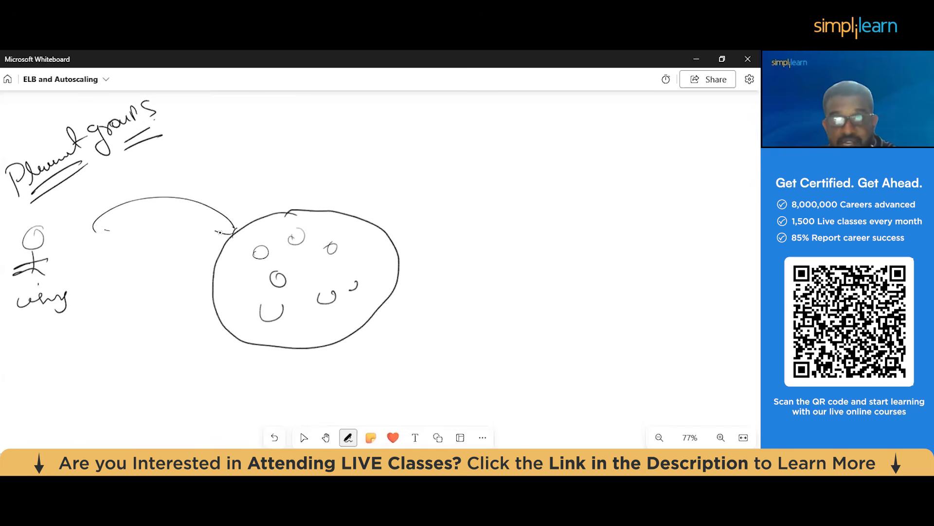
drag(383, 237, 408, 237)
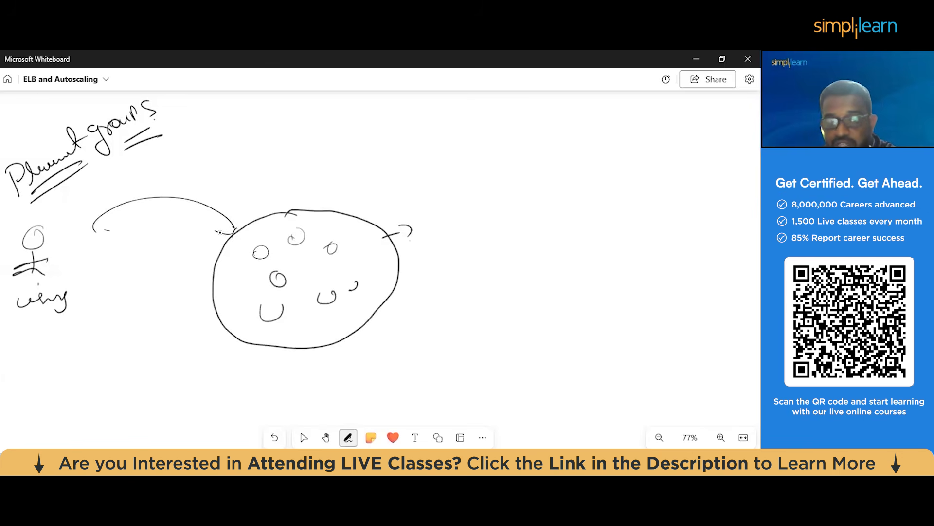
Underline the stick figure and its label, and add a second curved line between the figure and the large circle
drag(13, 285, 38, 278)
drag(15, 291, 39, 286)
mouse_move(20, 322)
mouse_down()
mouse_move(49, 314)
mouse_move(50, 322)
mouse_up()
drag(83, 227, 249, 221)
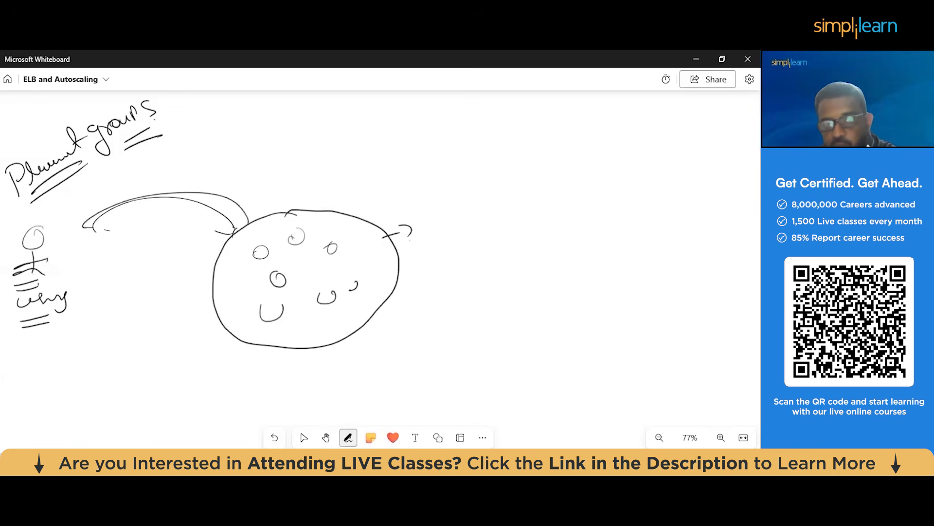
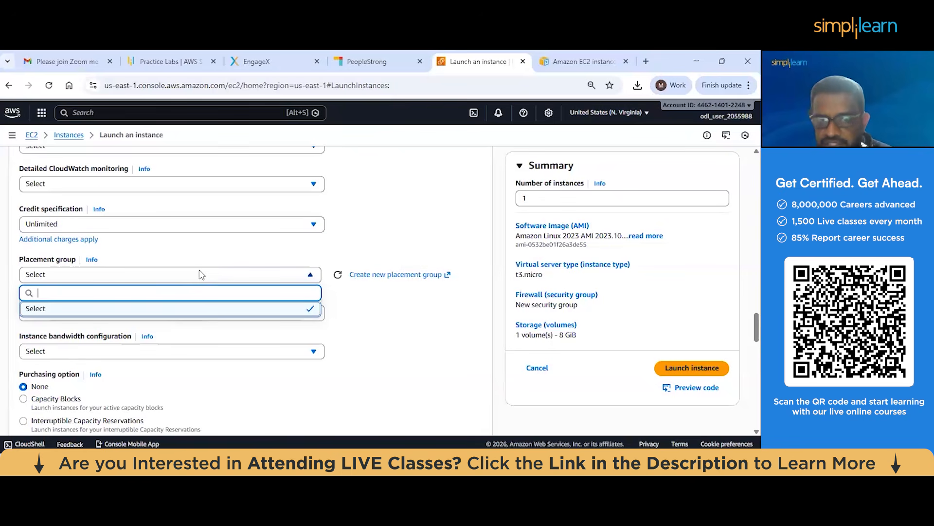
Create a new placement group named demo06 with the Cluster placement strategy
click(421, 328)
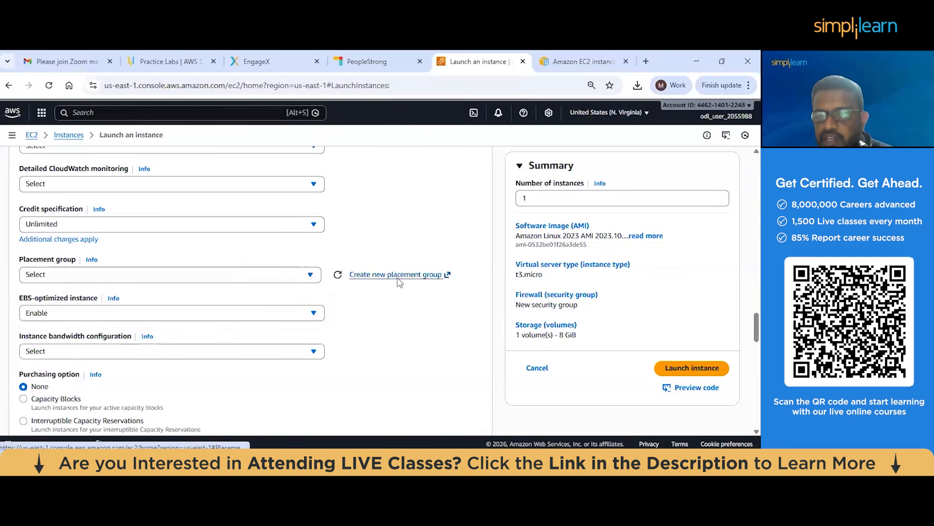
click(397, 277)
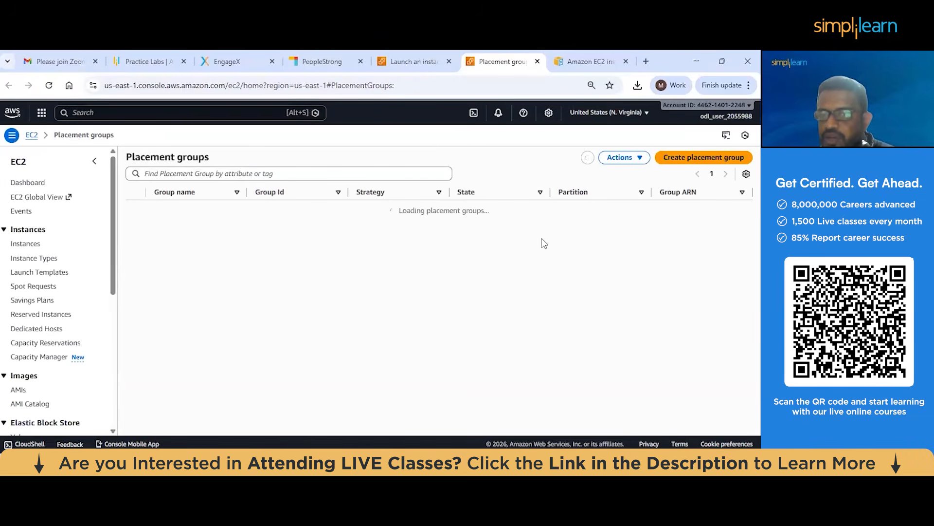
click(685, 161)
click(195, 219)
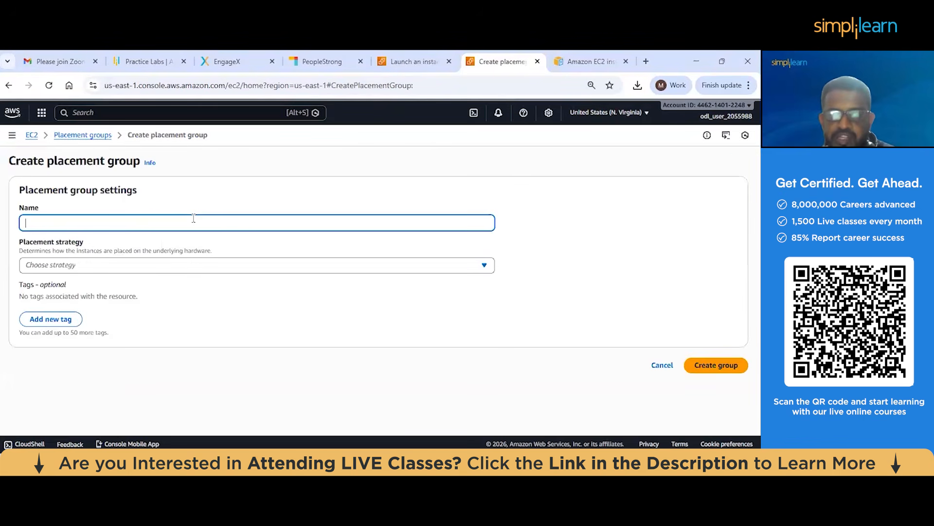
text(demo)
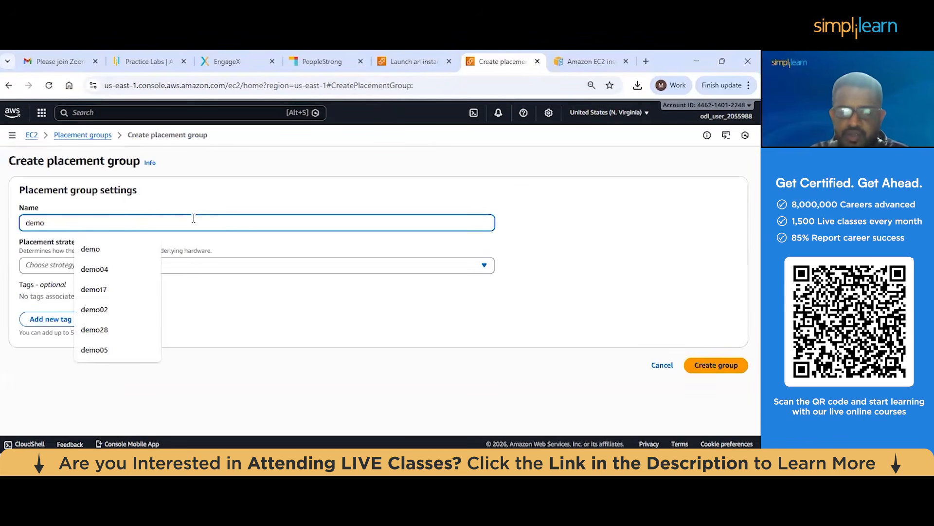
text(06)
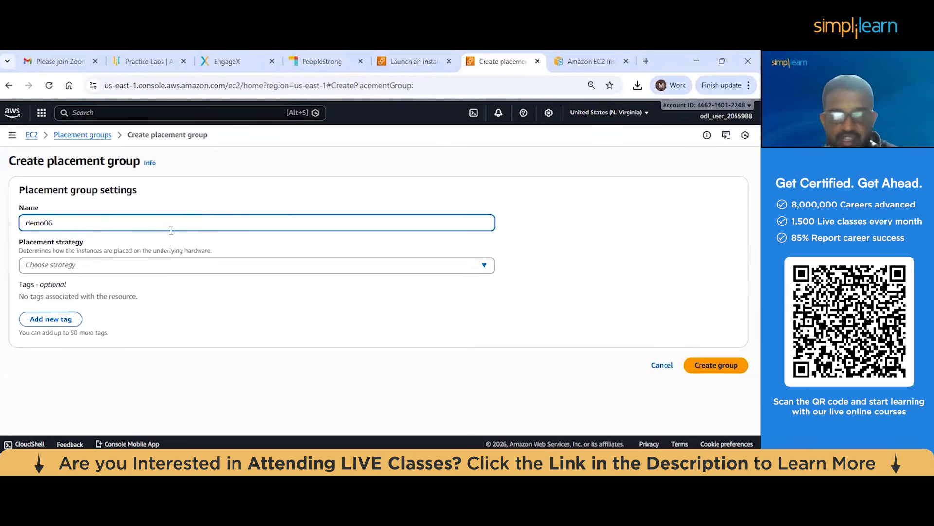
click(123, 270)
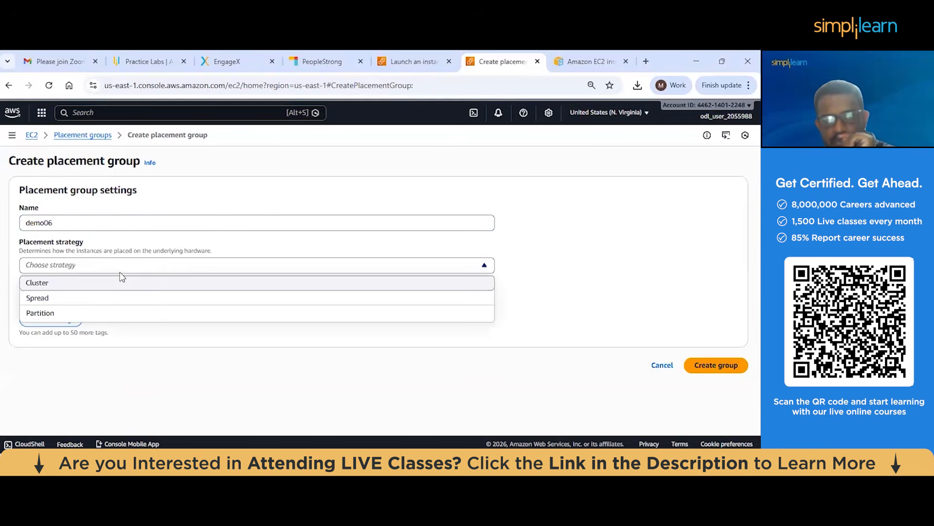
click(114, 285)
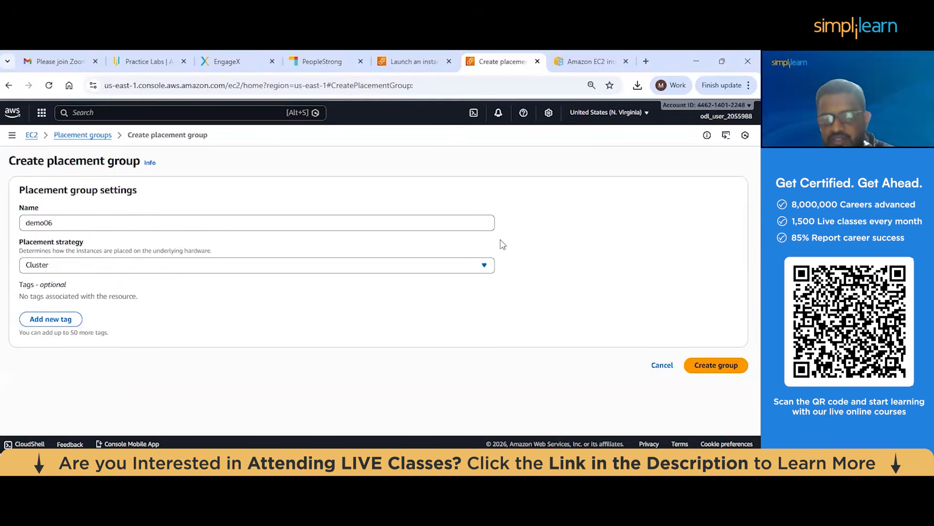
click(732, 370)
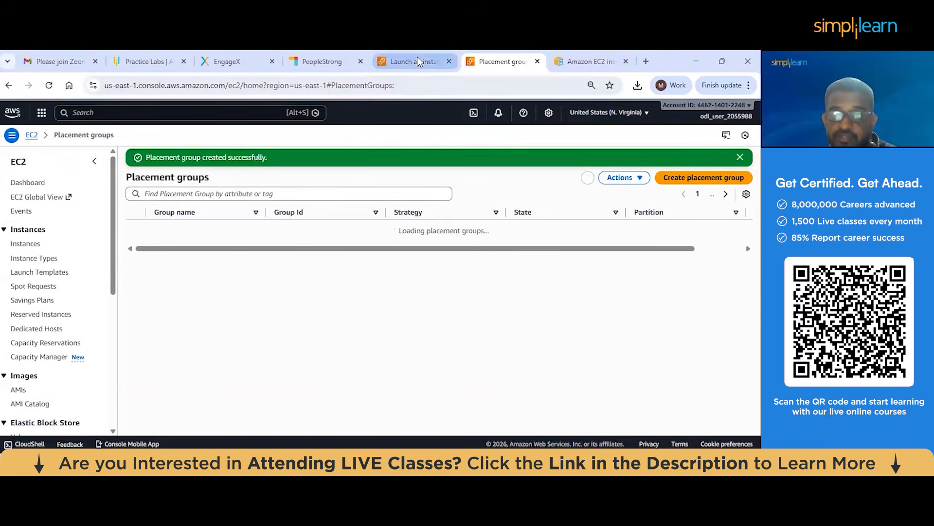
Return to the instance launch form, refresh its placement group choices and select demo06
click(415, 61)
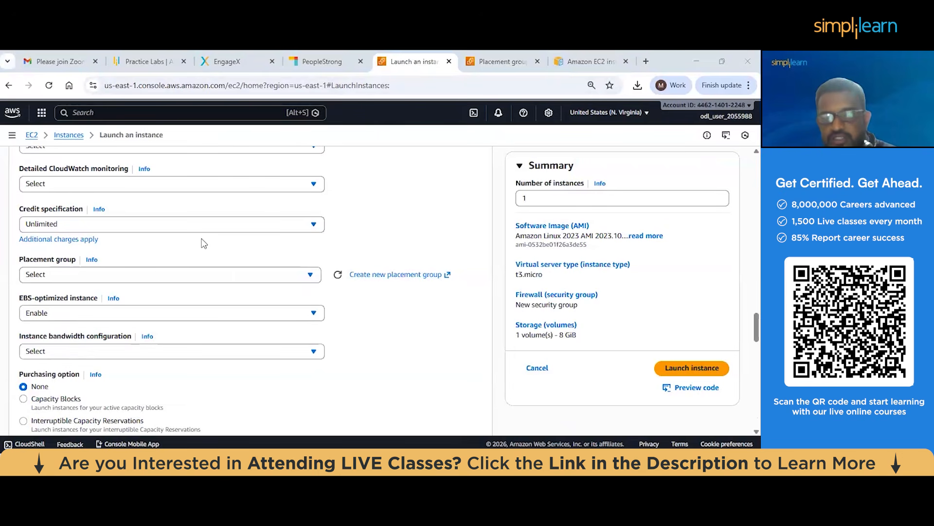
click(161, 274)
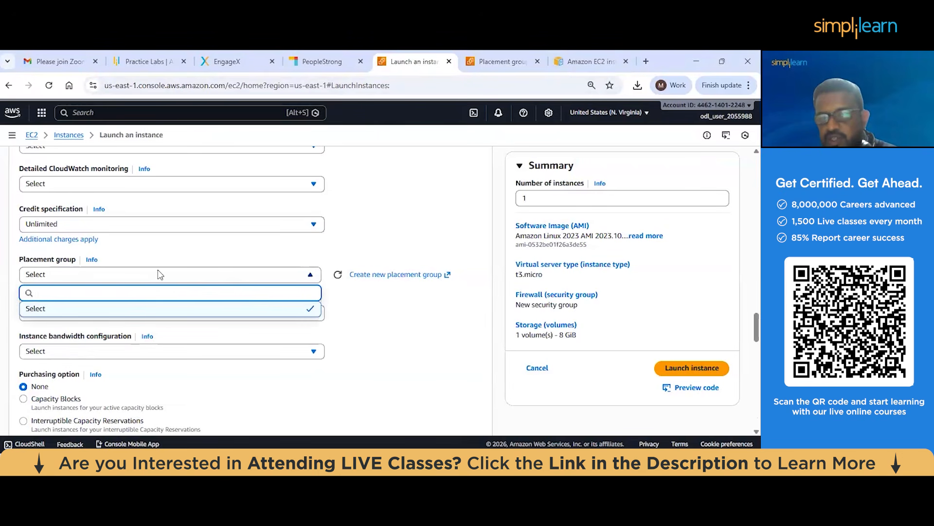
click(338, 274)
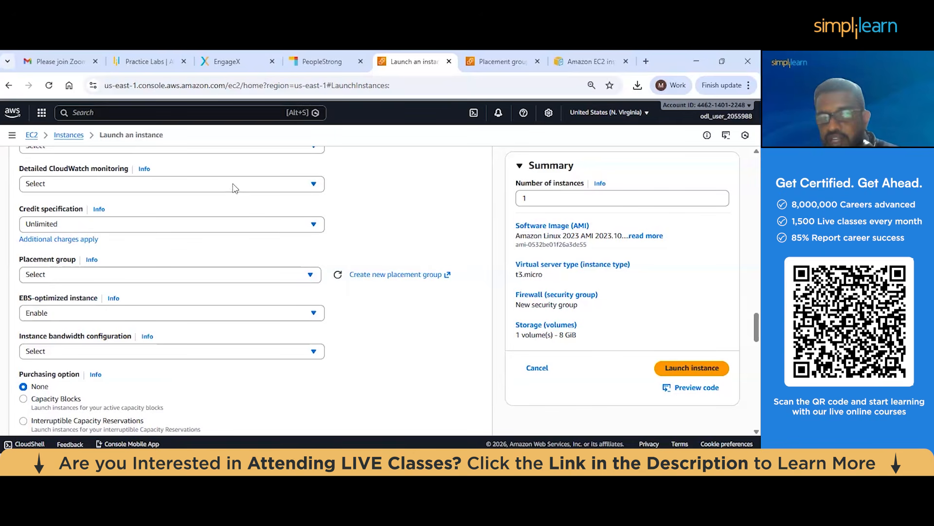
click(245, 275)
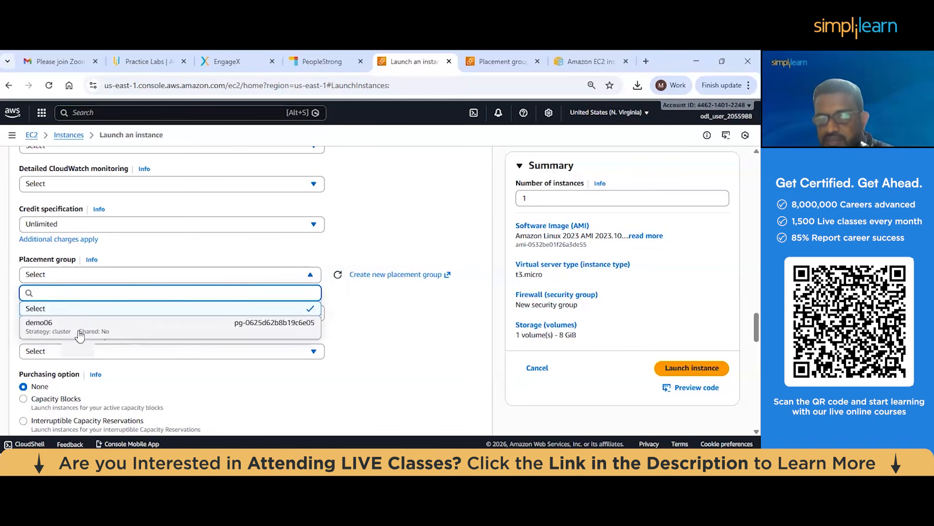
click(113, 331)
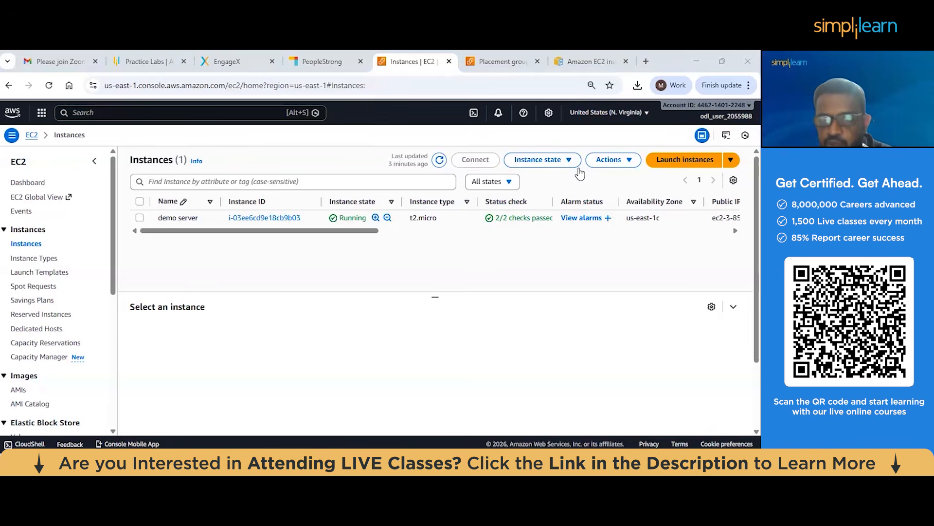
Start a new instance launch from the instances list and name the instance meta server
click(677, 166)
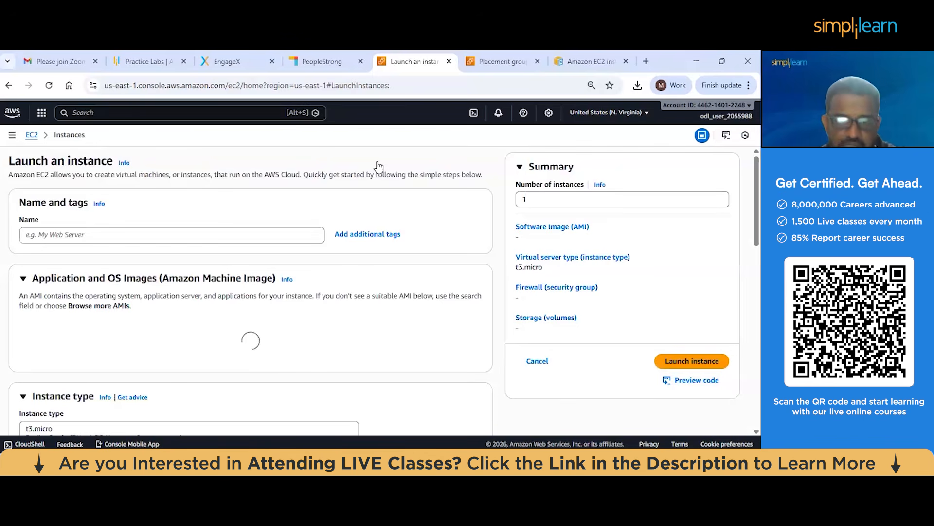
click(84, 235)
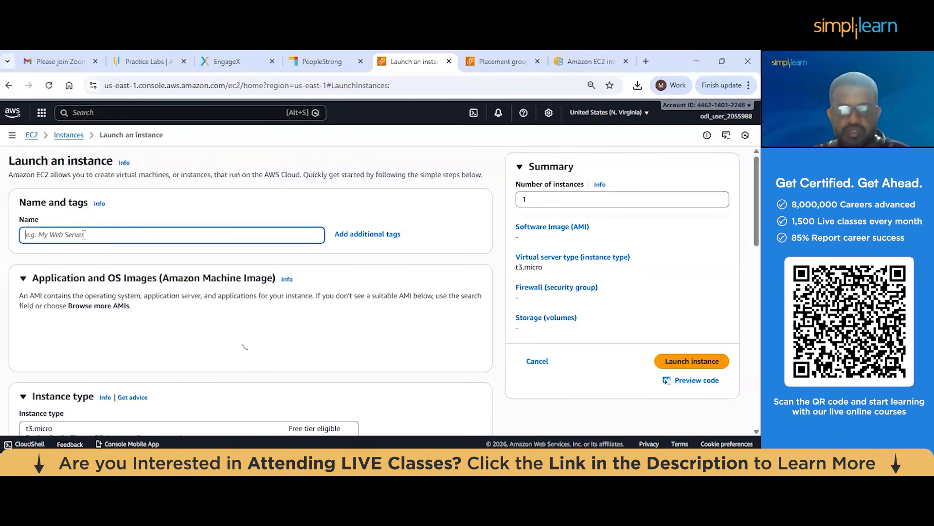
text(meta server)
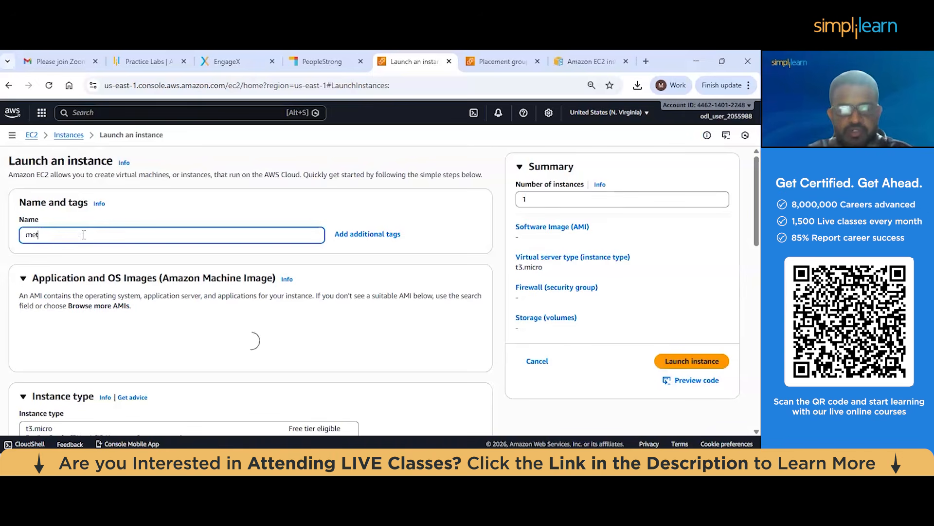
Set the instance type to t2.micro and choose a key pair option for login
scroll(115, 255, down, 2)
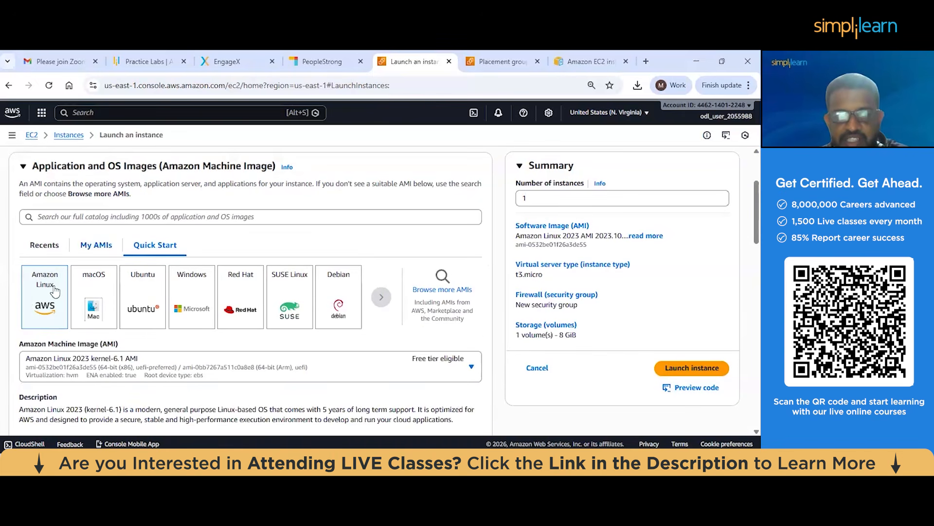
scroll(54, 253, down, 1)
scroll(55, 254, down, 4)
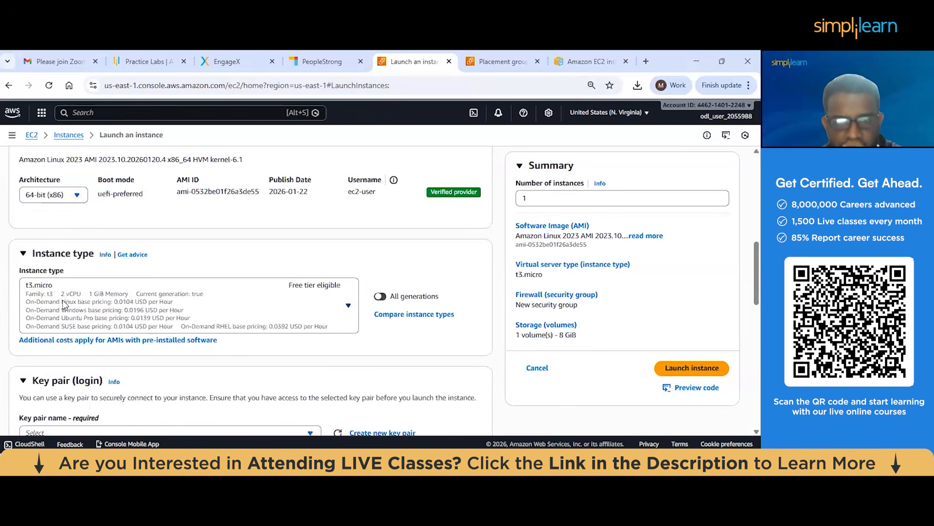
click(65, 304)
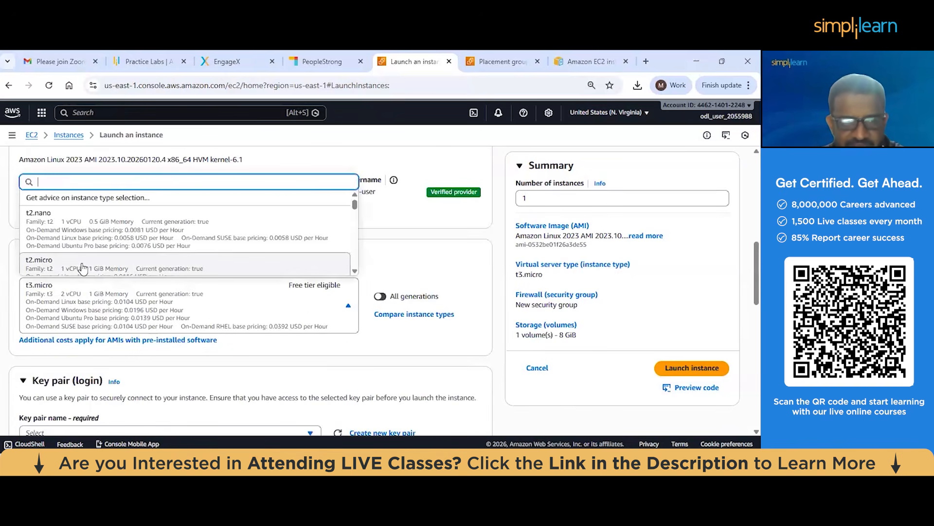
click(83, 268)
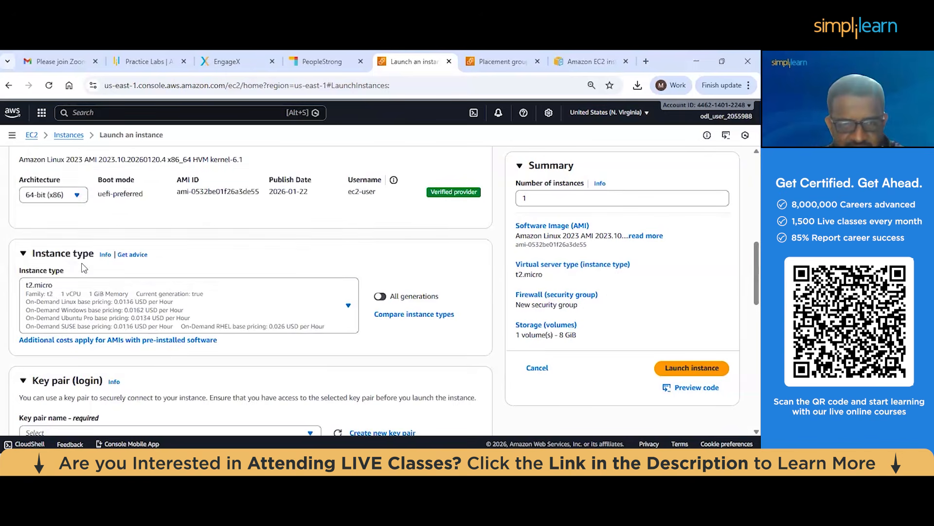
scroll(83, 267, down, 3)
click(83, 267)
click(78, 298)
Expand the advanced details and set the metadata version to V1 and V2 (token optional)
scroll(111, 279, down, 1)
scroll(112, 278, down, 3)
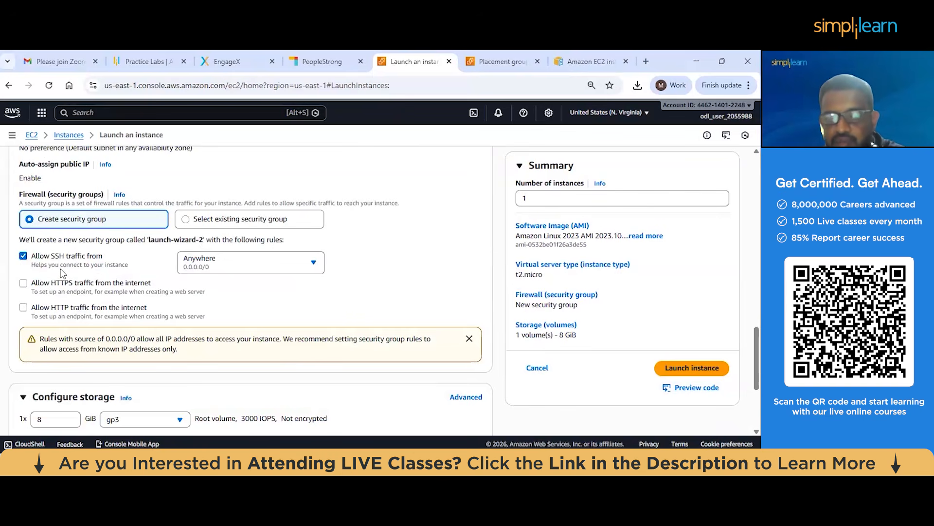
scroll(85, 270, down, 3)
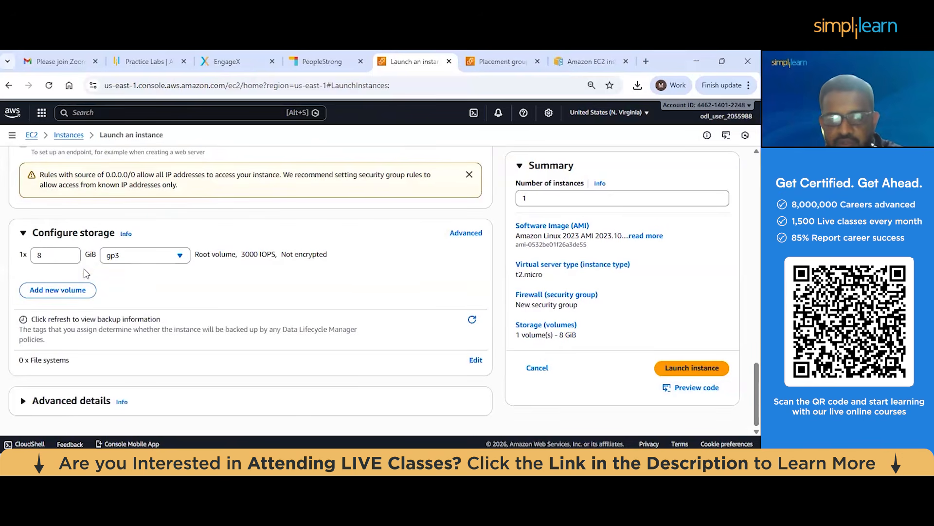
click(61, 400)
scroll(96, 324, down, 4)
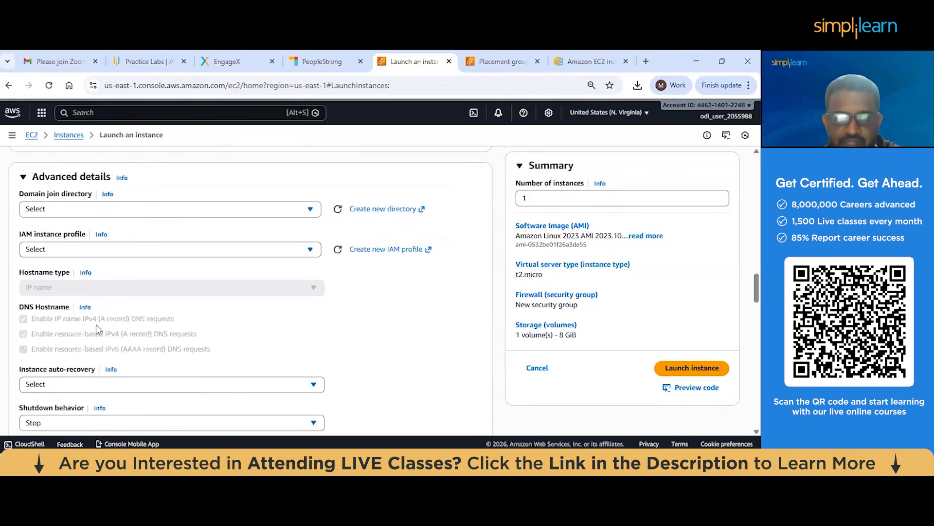
scroll(99, 300, down, 4)
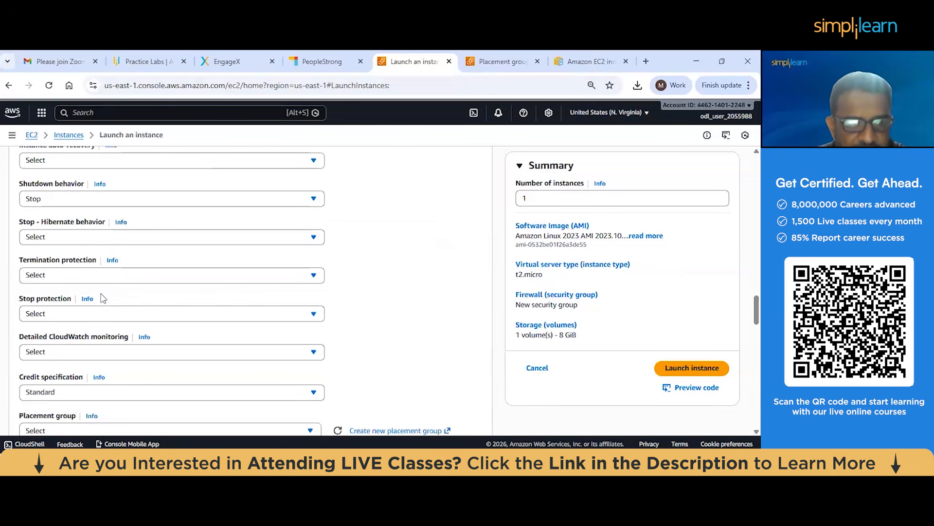
scroll(103, 298, down, 6)
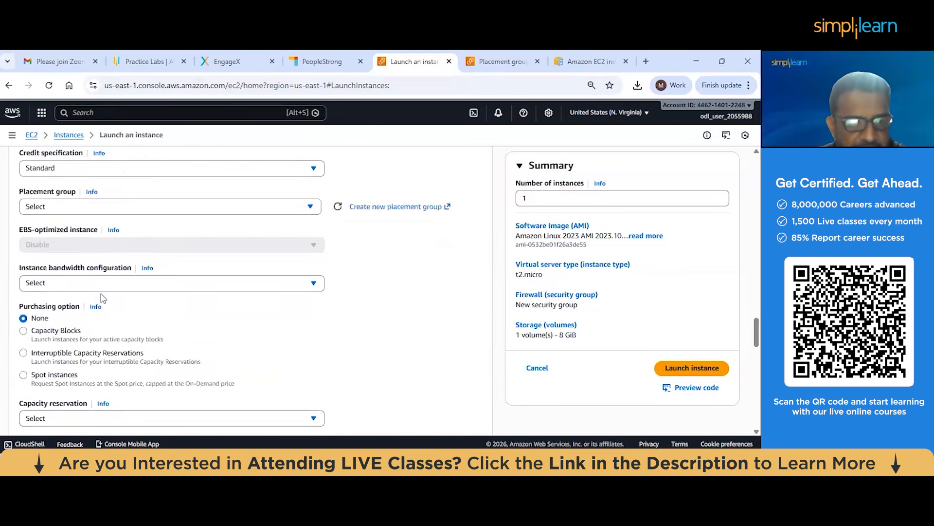
scroll(102, 298, down, 4)
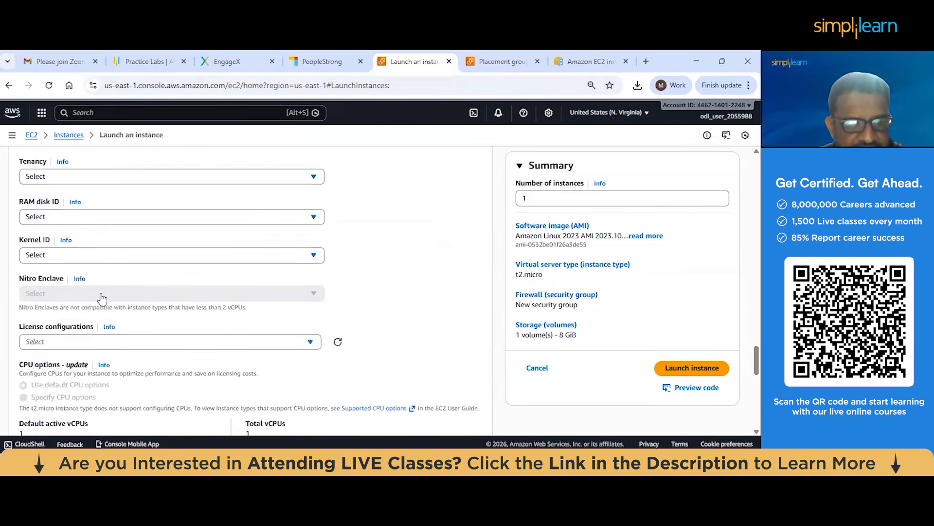
scroll(103, 298, down, 2)
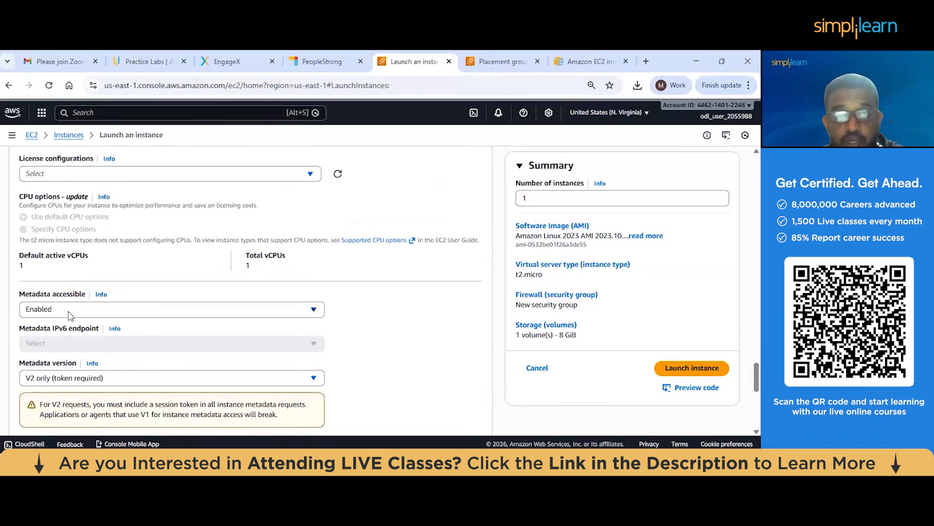
scroll(78, 315, down, 1)
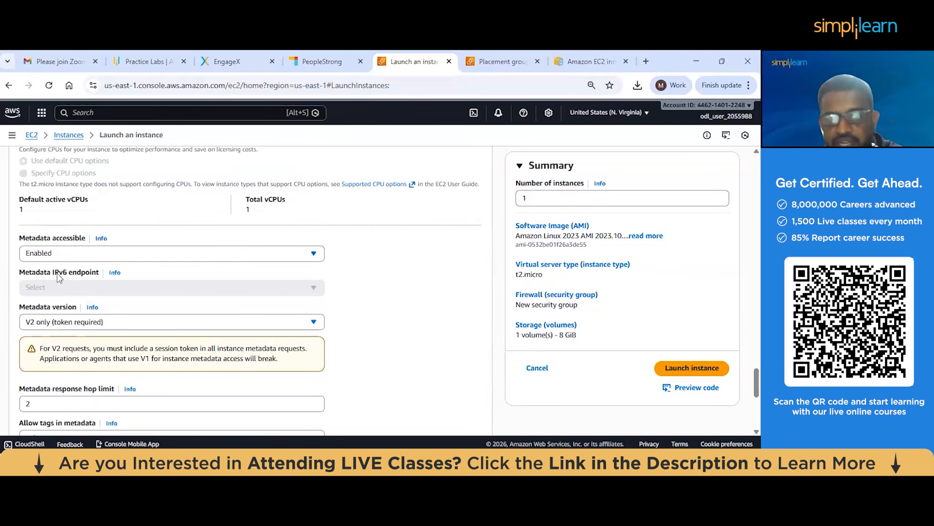
click(54, 255)
click(58, 286)
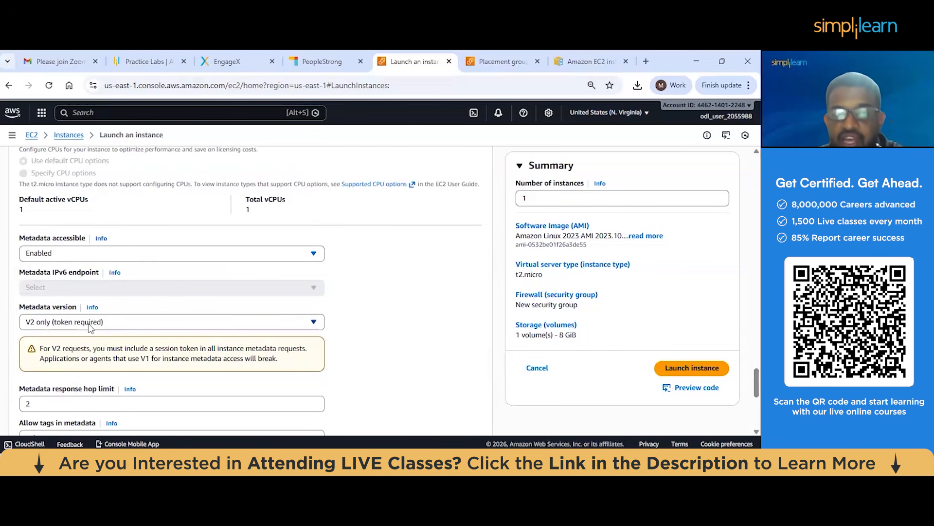
click(88, 324)
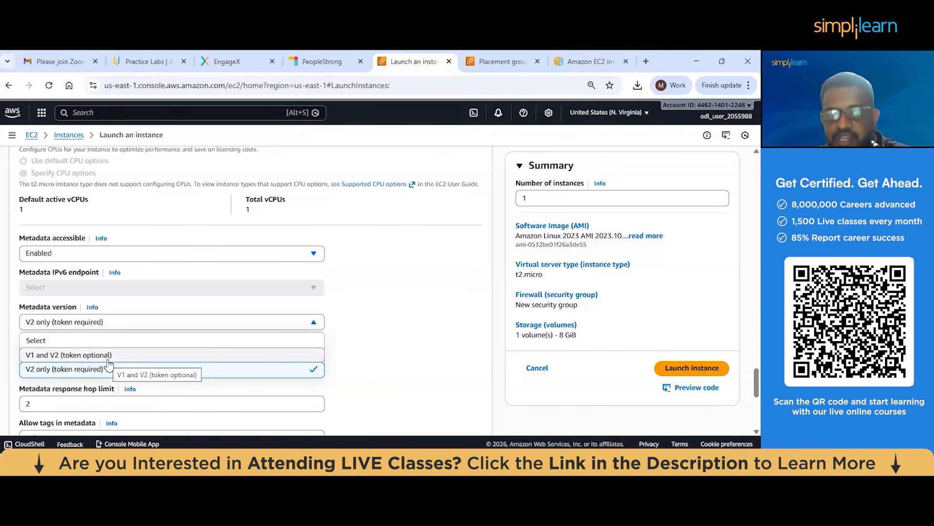
click(108, 356)
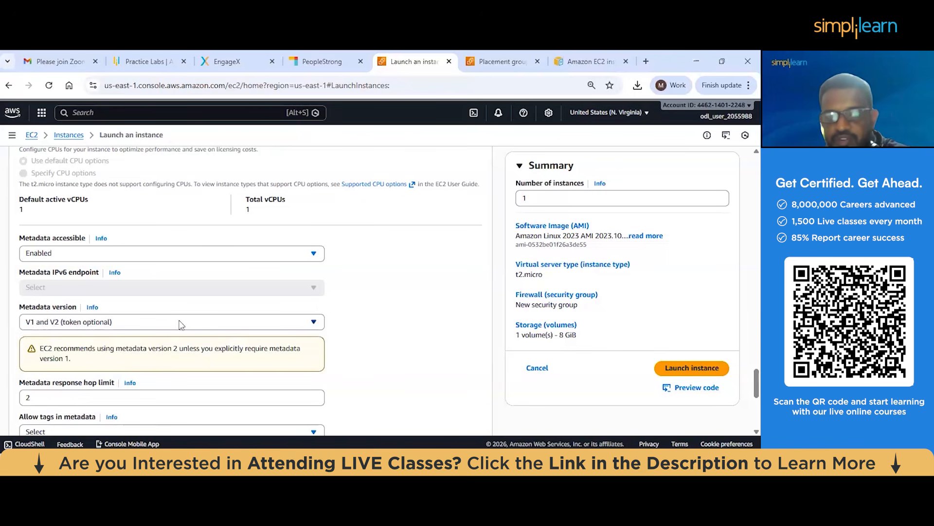
Launch the configured instance and select meta server in the instances list to show its details
scroll(233, 313, down, 5)
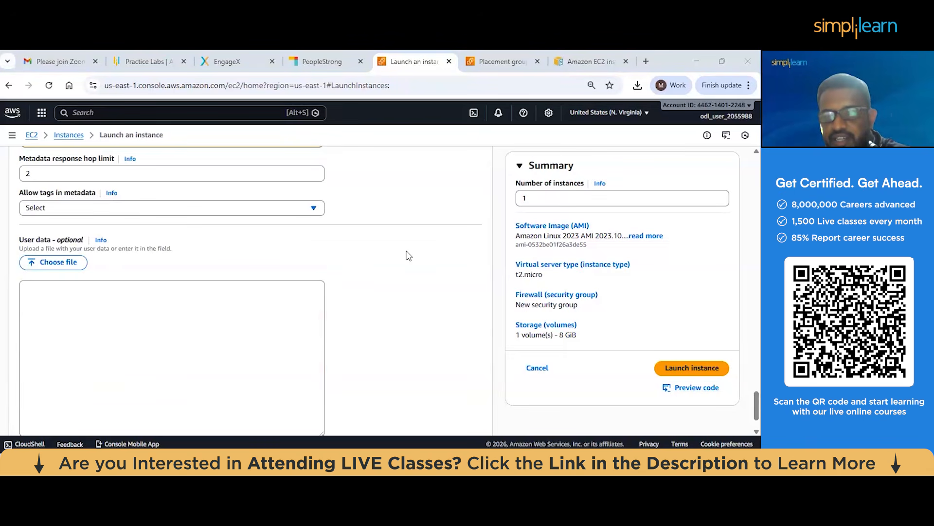
click(668, 369)
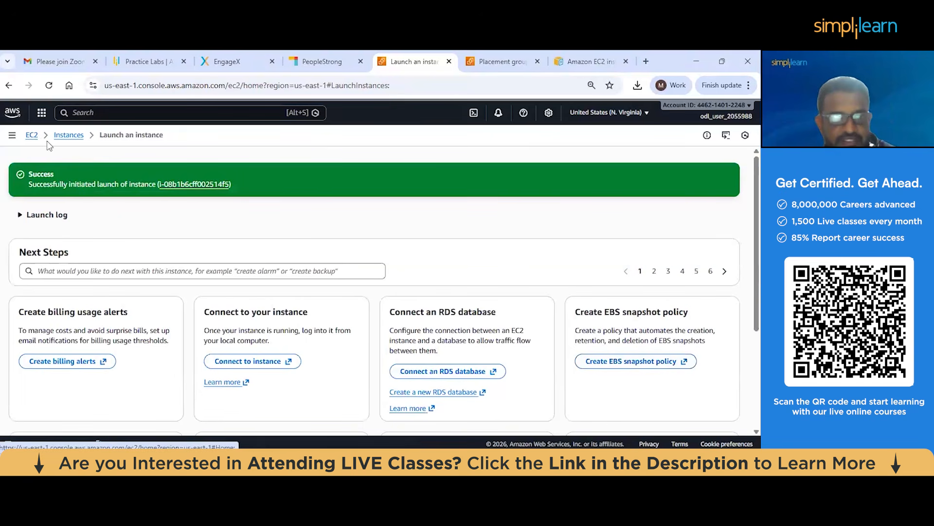
click(61, 138)
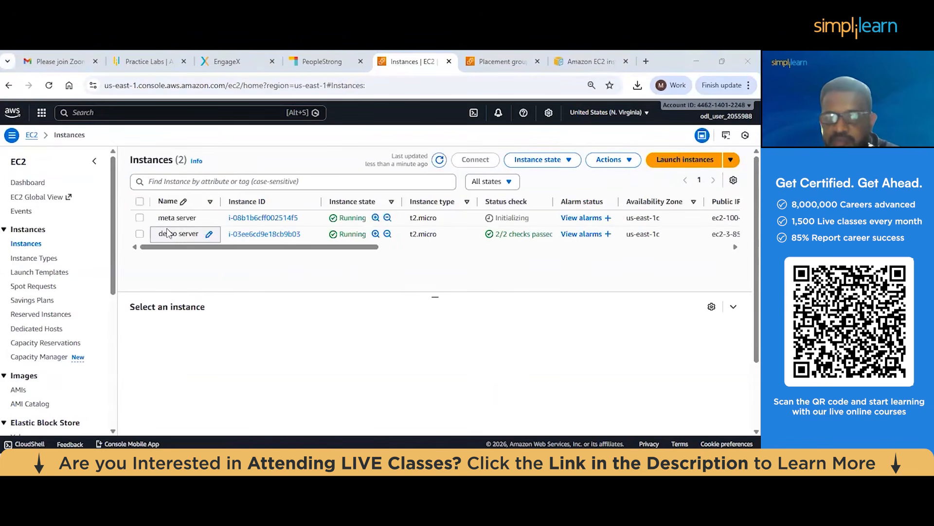
click(140, 218)
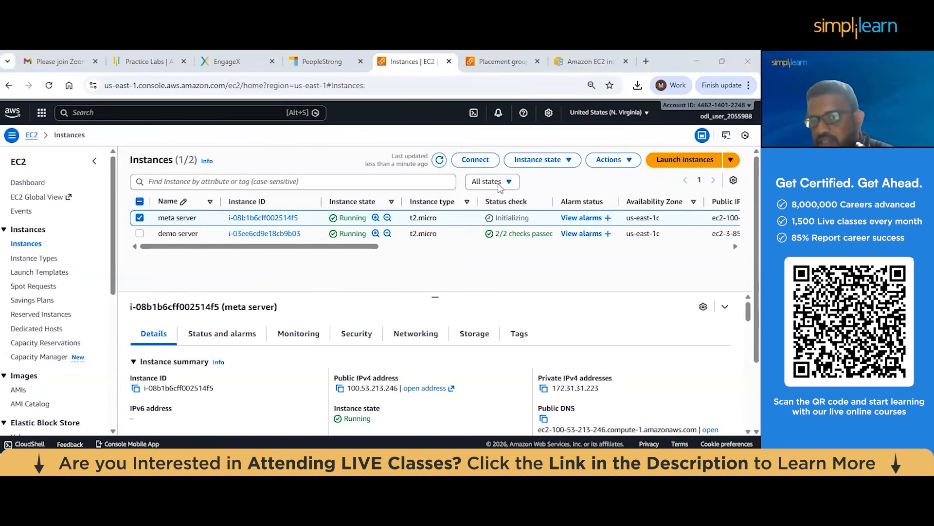
Connect to the meta server instance through EC2 Instance Connect using its public IP and the ec2-user username
click(476, 162)
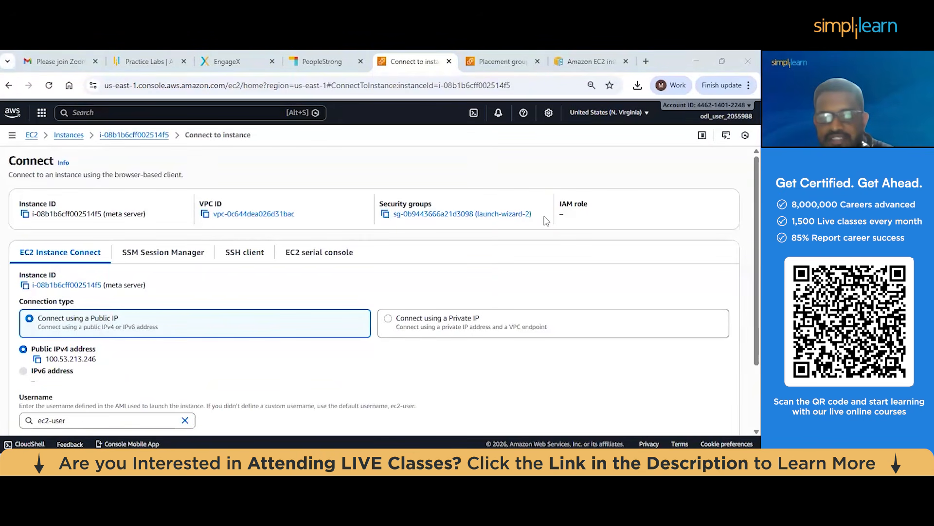
scroll(546, 222, down, 2)
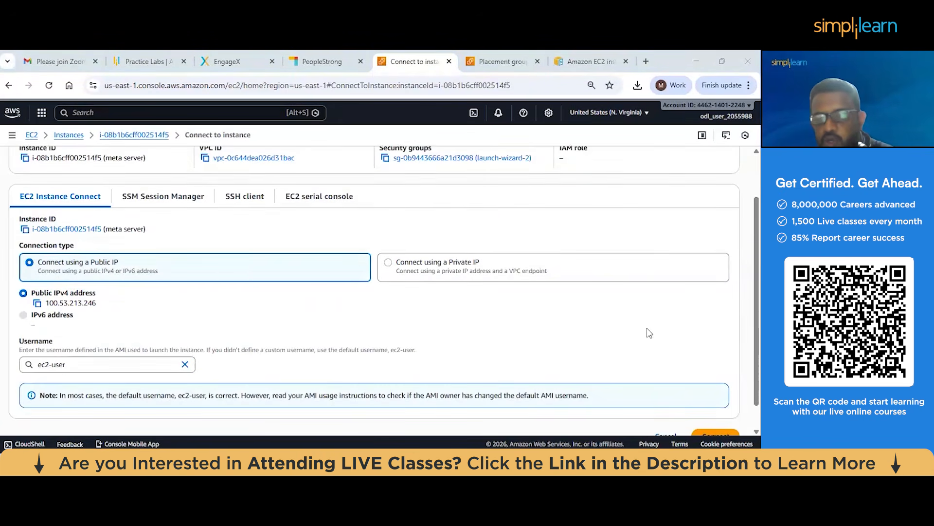
scroll(646, 328, down, 1)
click(732, 411)
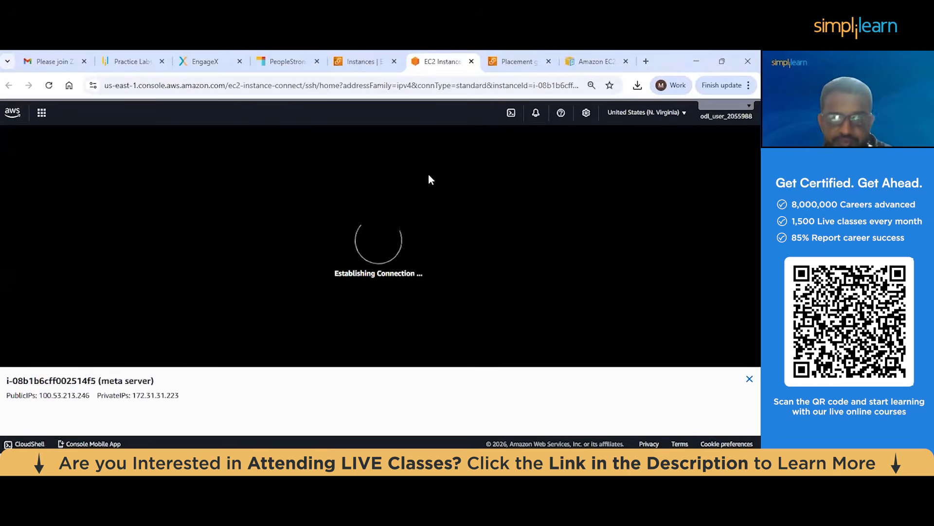
click(122, 209)
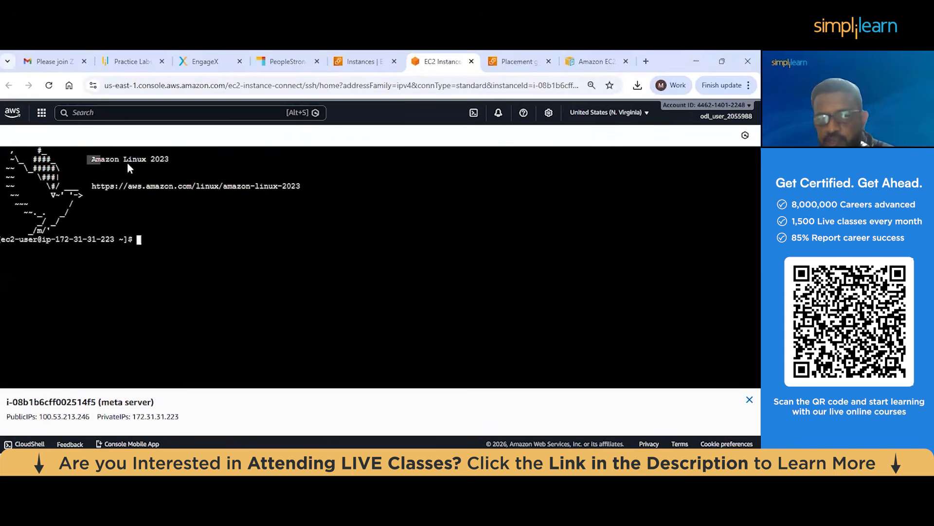
drag(127, 162, 138, 162)
drag(1, 239, 28, 238)
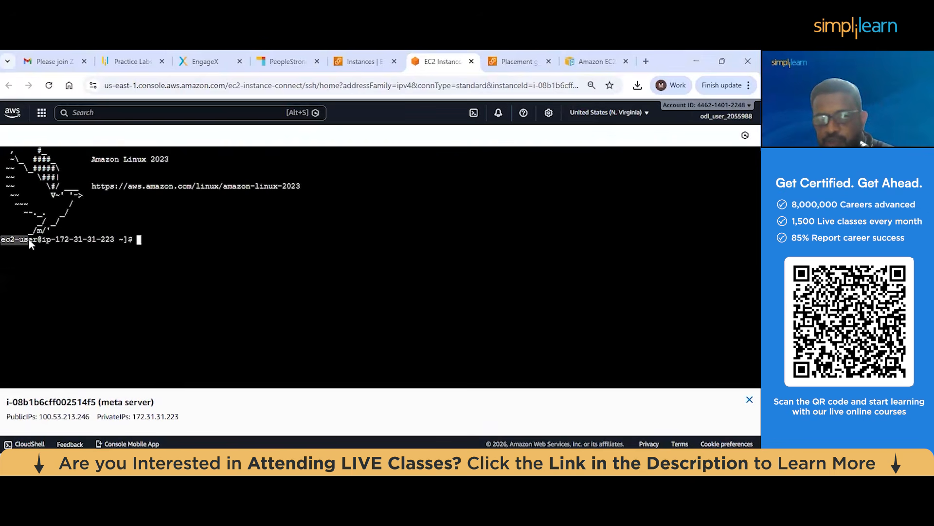
drag(131, 160, 192, 163)
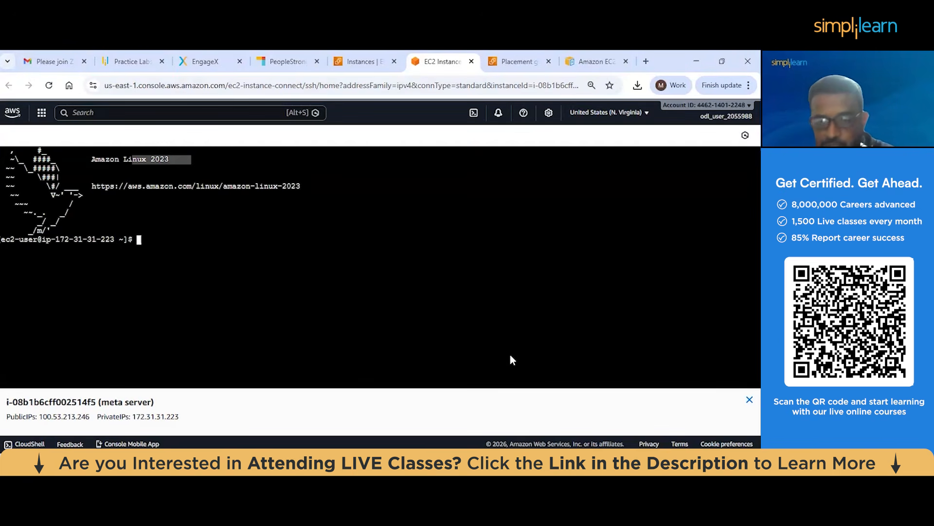
Switch to the V1 and V2 Word document and set the font size of the v1 and v2 commands to 16
click(527, 396)
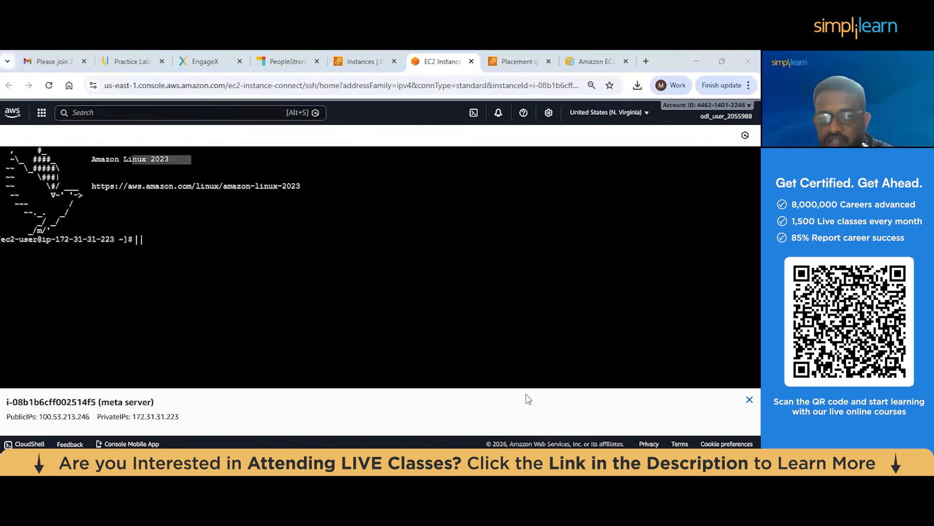
click(231, 220)
shift+click(528, 325)
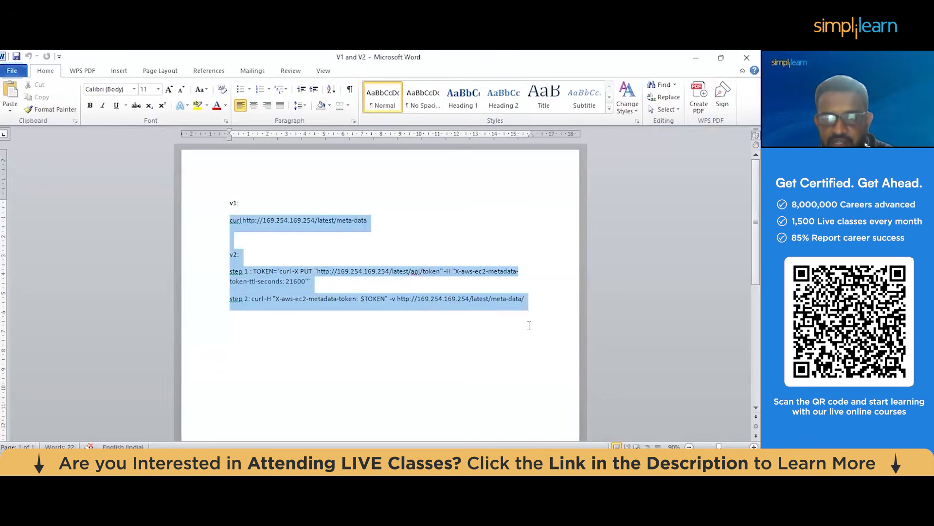
key(ctrl+bracketright)
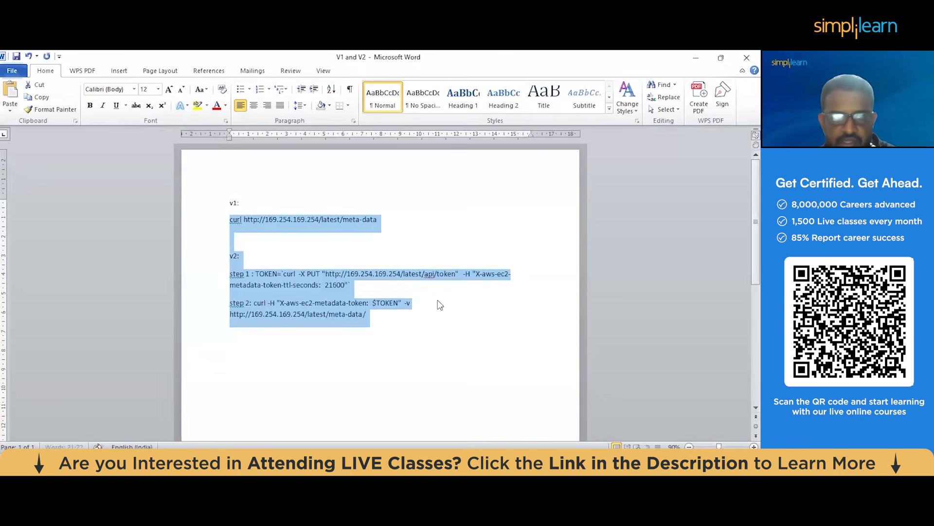
click(158, 93)
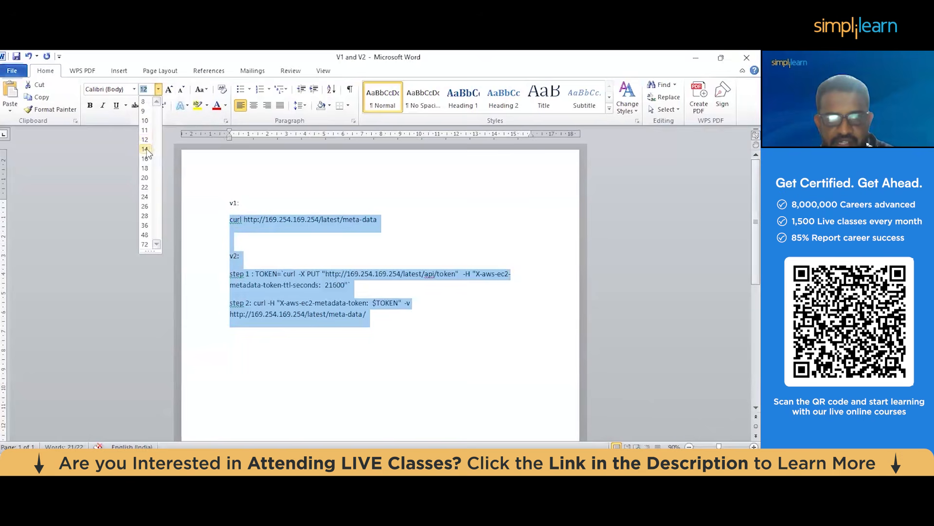
click(150, 144)
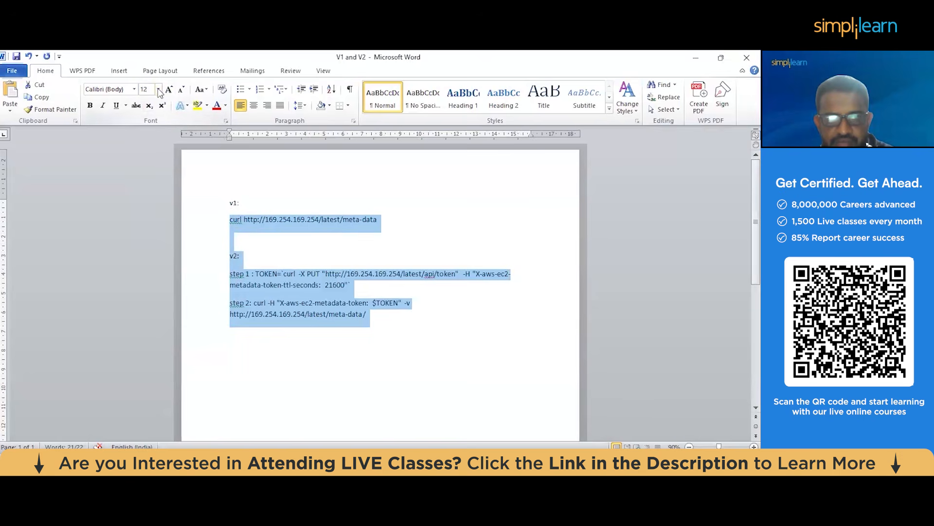
click(158, 89)
click(146, 159)
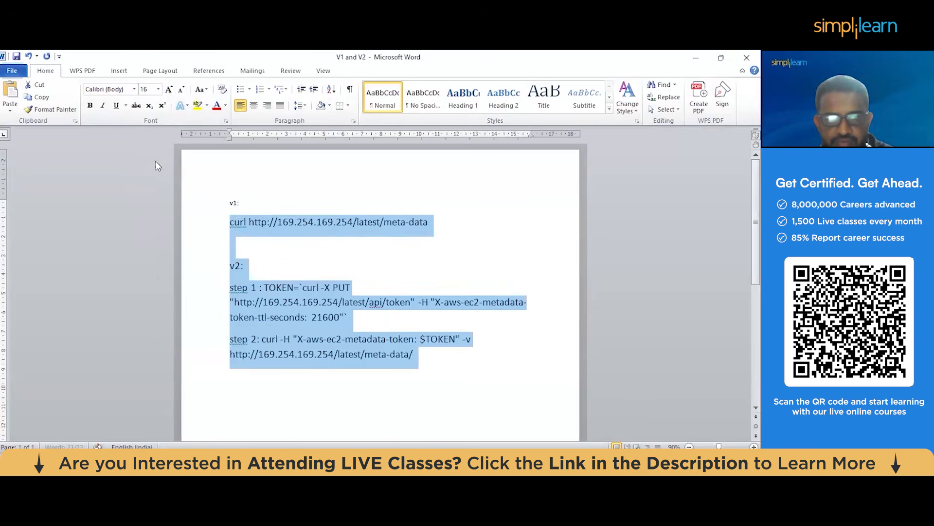
click(365, 298)
drag(231, 222, 427, 222)
key(ctrl+c)
click(425, 223)
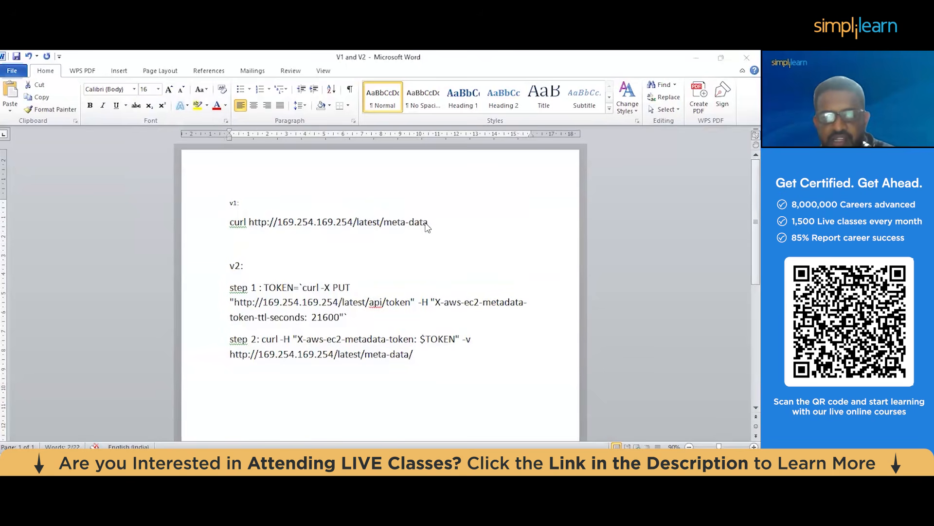
key(alt+Tab)
click(147, 243)
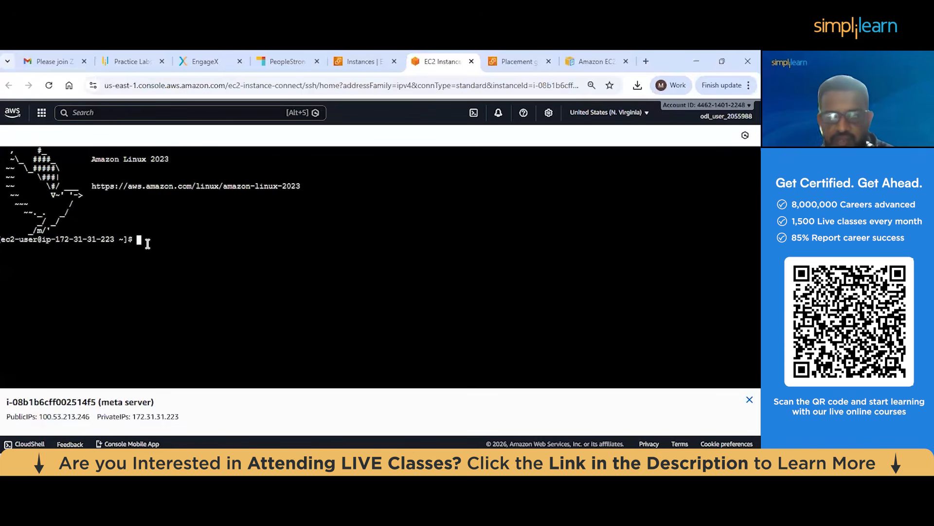
key(ctrl+v)
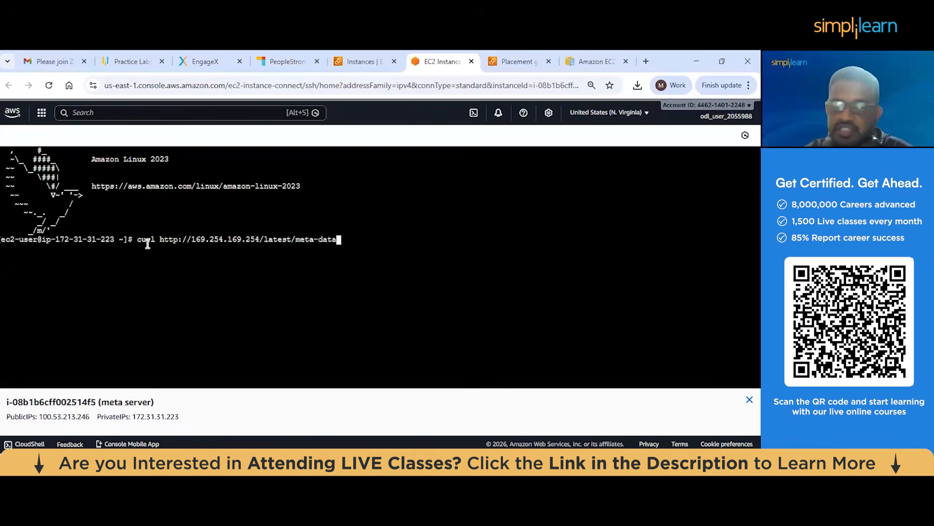
key(Return)
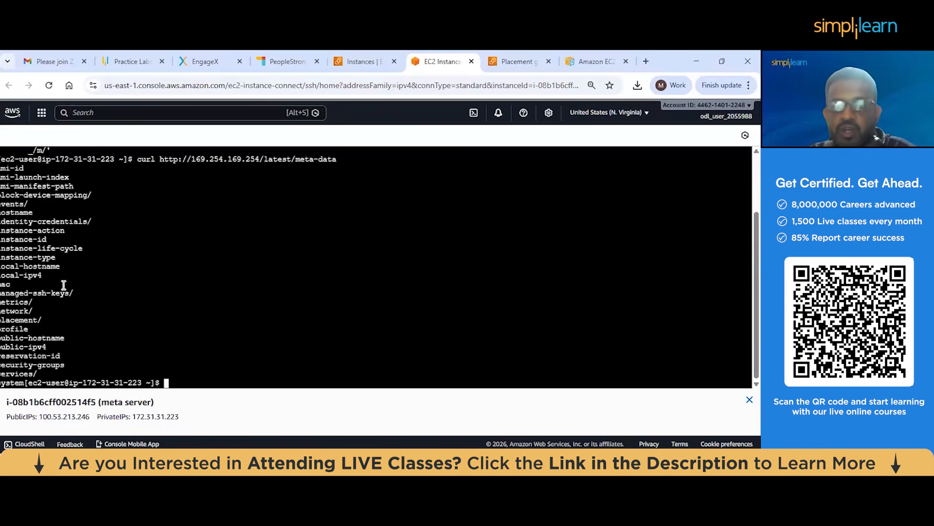
drag(3, 168, 34, 170)
click(177, 384)
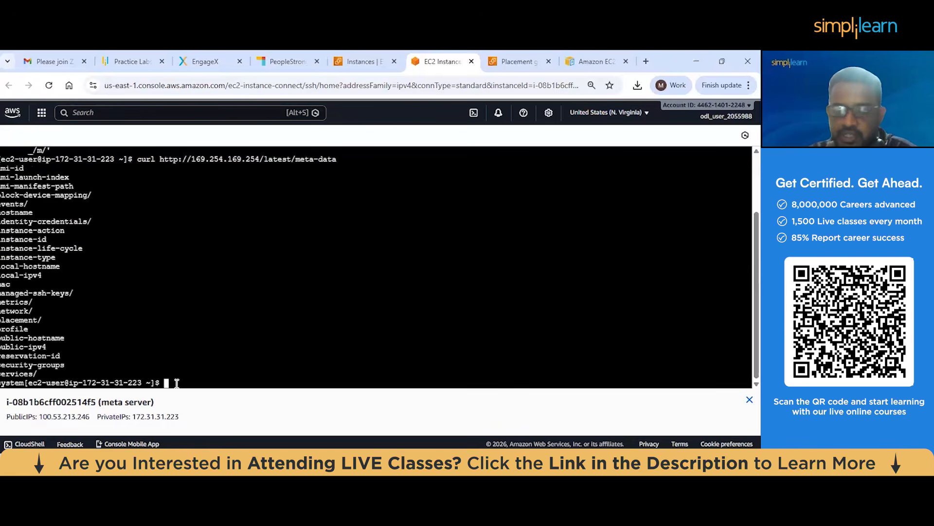
key(Up)
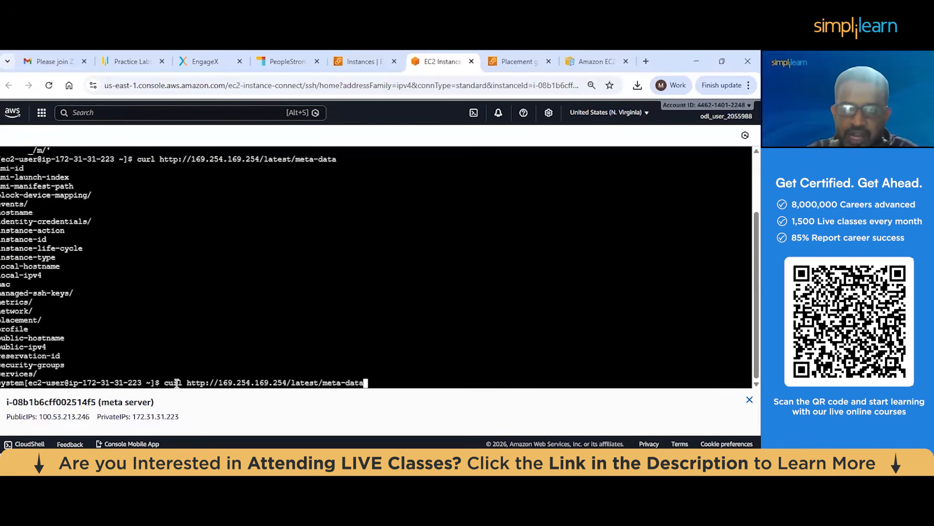
text(/ami-id)
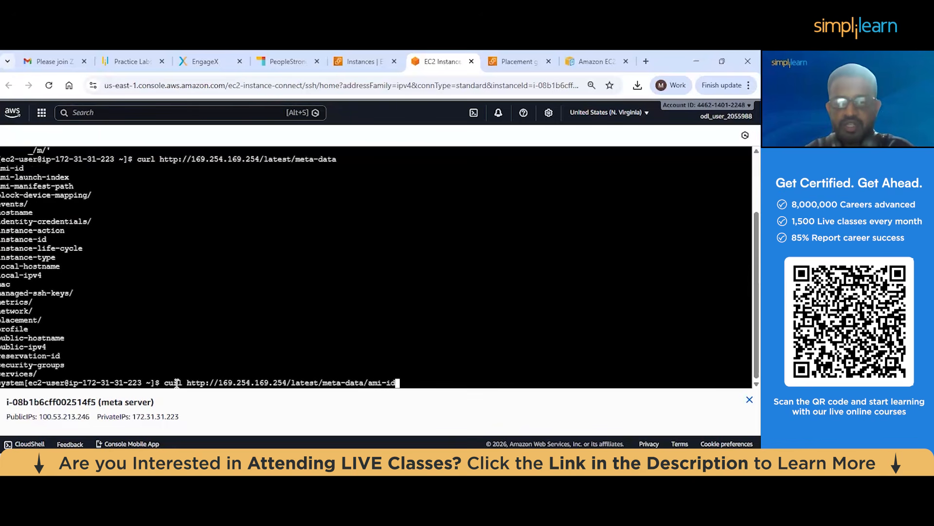
key(Return)
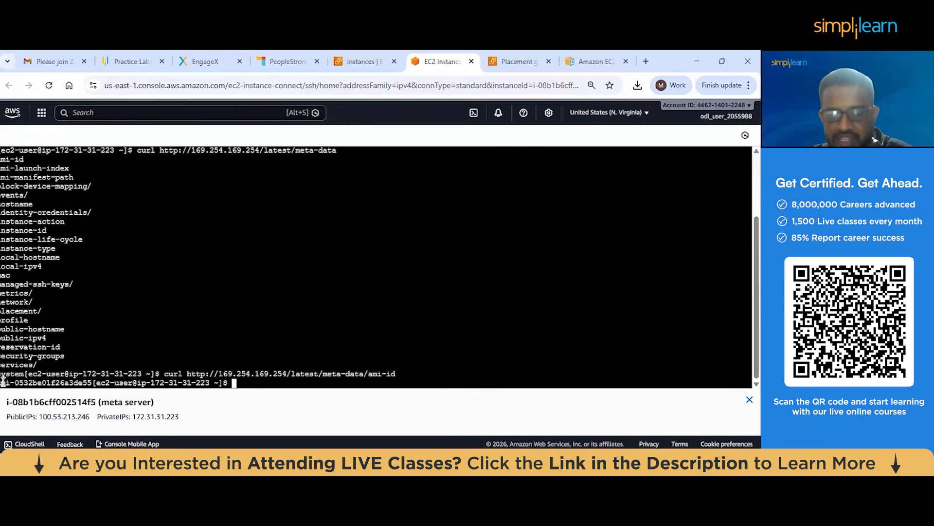
drag(12, 383, 92, 382)
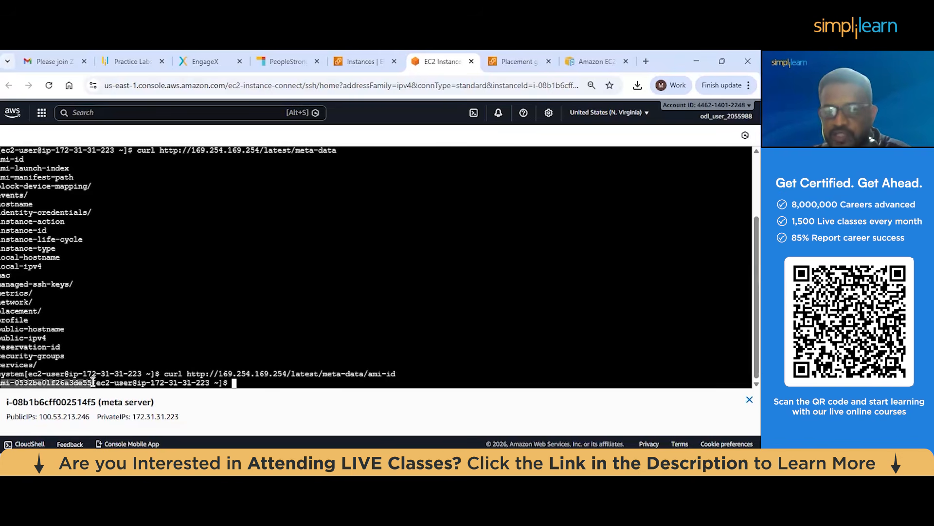
click(248, 384)
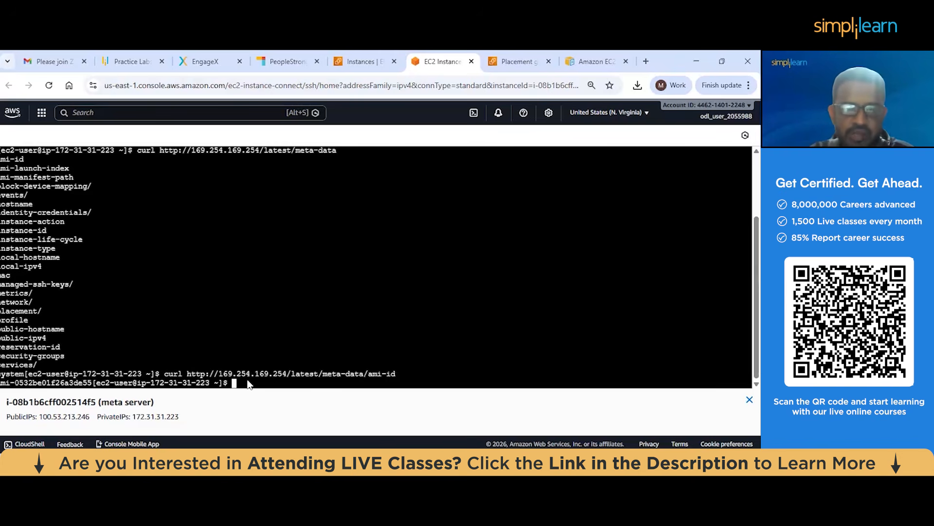
key(Up)
key(BackSpace)
key(BackSpace)
key(BackSpace)
key(BackSpace)
key(BackSpace)
key(BackSpace)
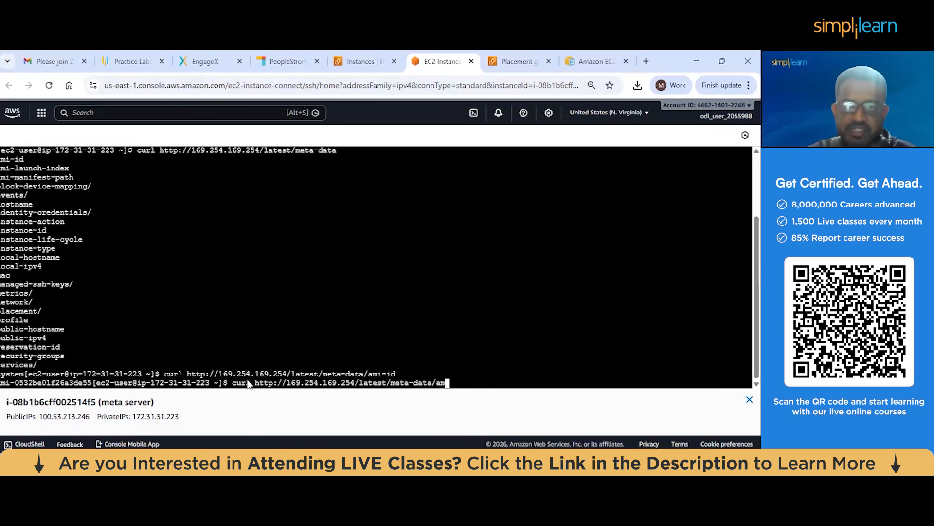
text(mac)
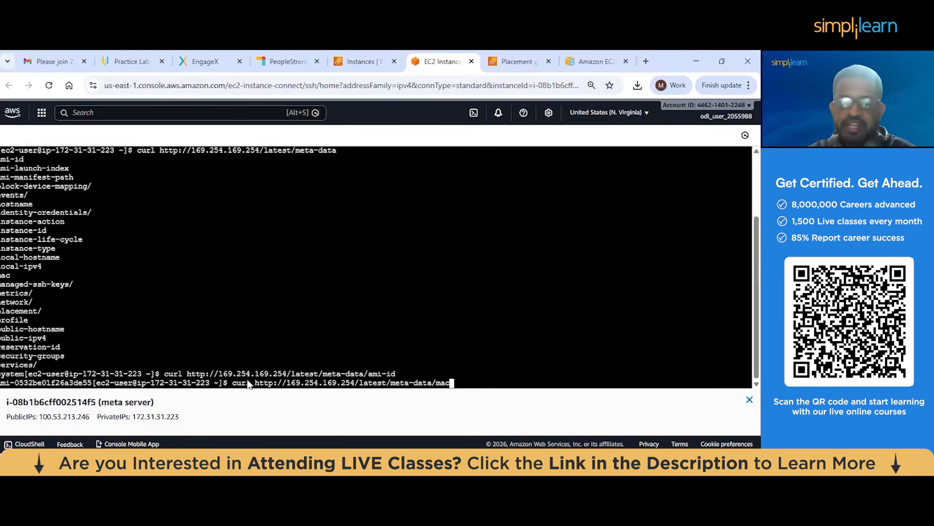
key(Return)
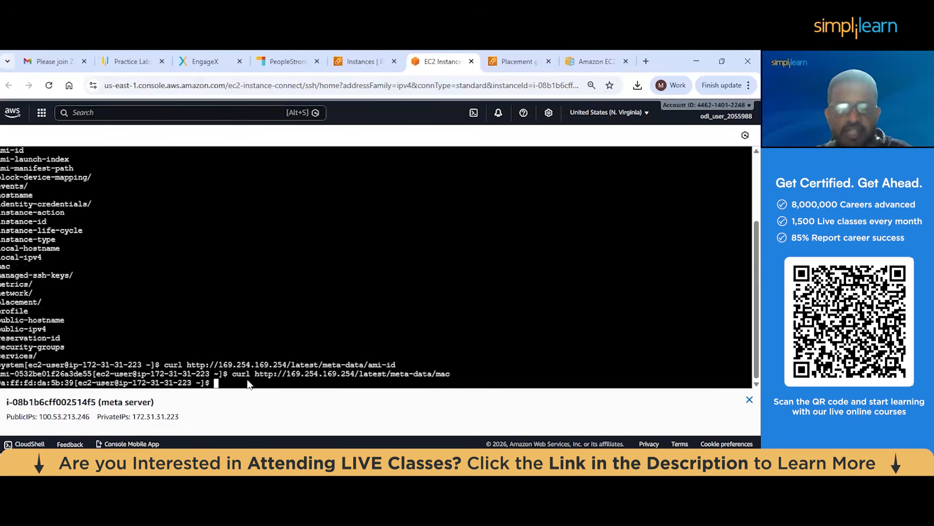
drag(2, 387, 71, 386)
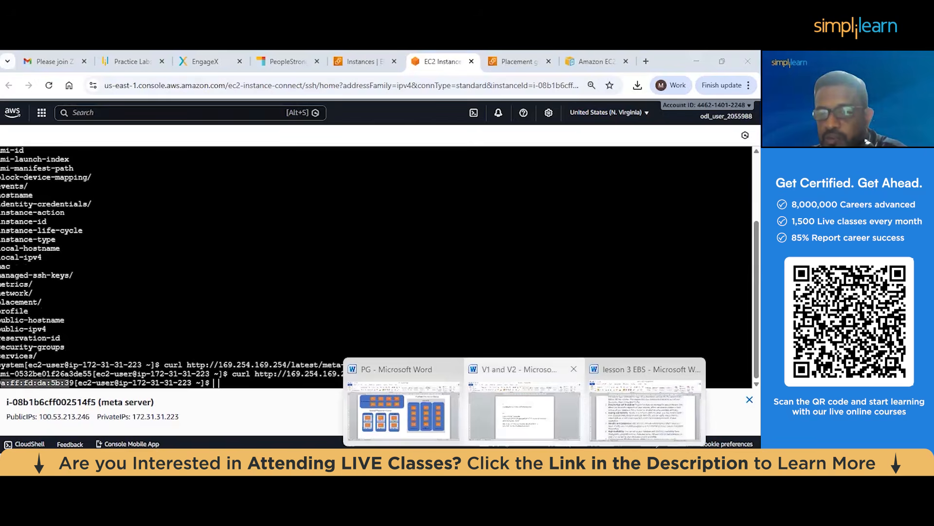
Switch to the V1 and V2 Word document containing the v2 metadata commands
click(525, 394)
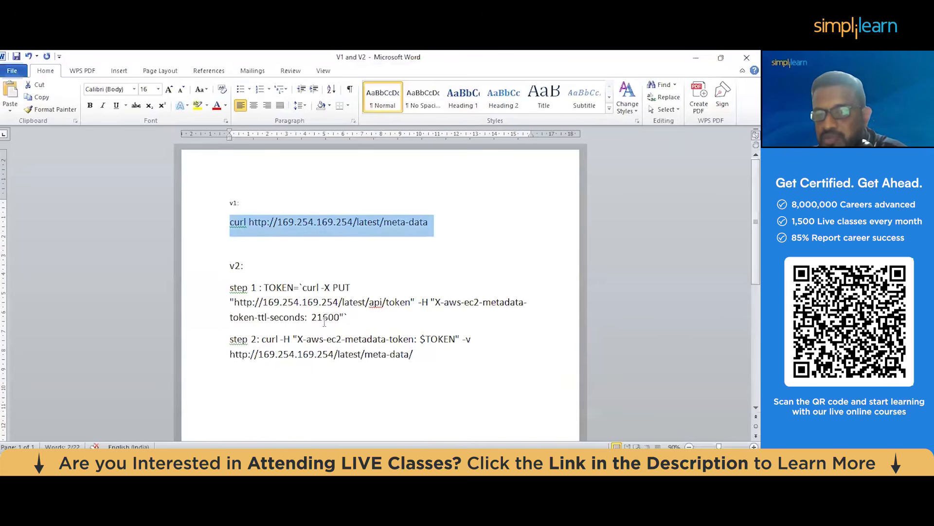